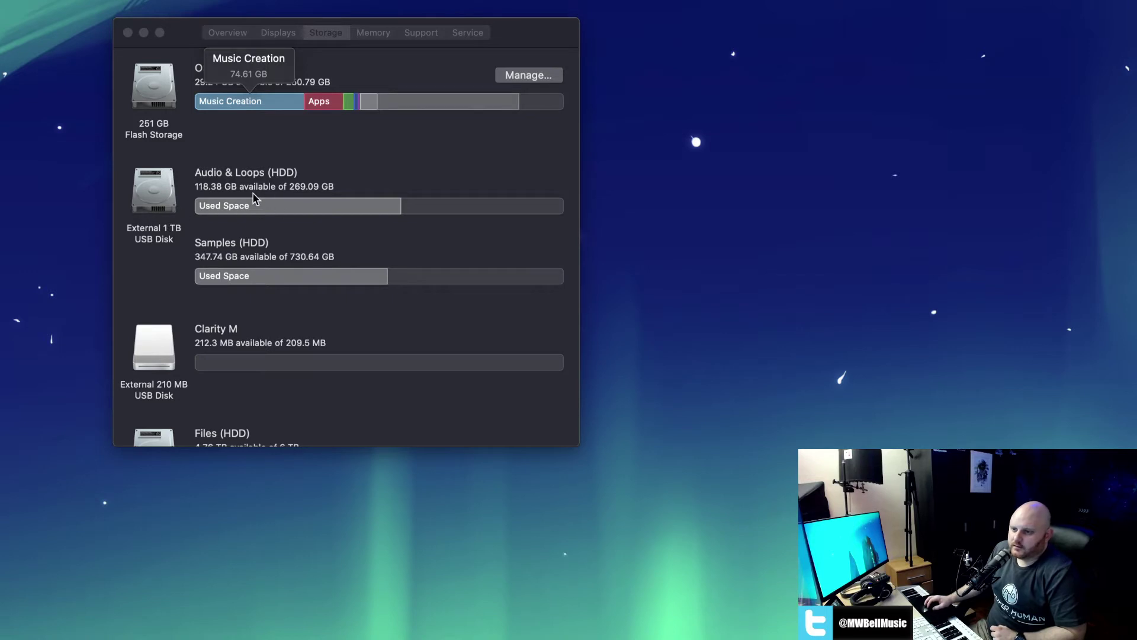
Examine the capacity and free space of all internal and external drives, and close the storage overview.
{"action": "scroll", "coordinate": [273, 185], "scroll_direction": "down", "scroll_amount": 8}
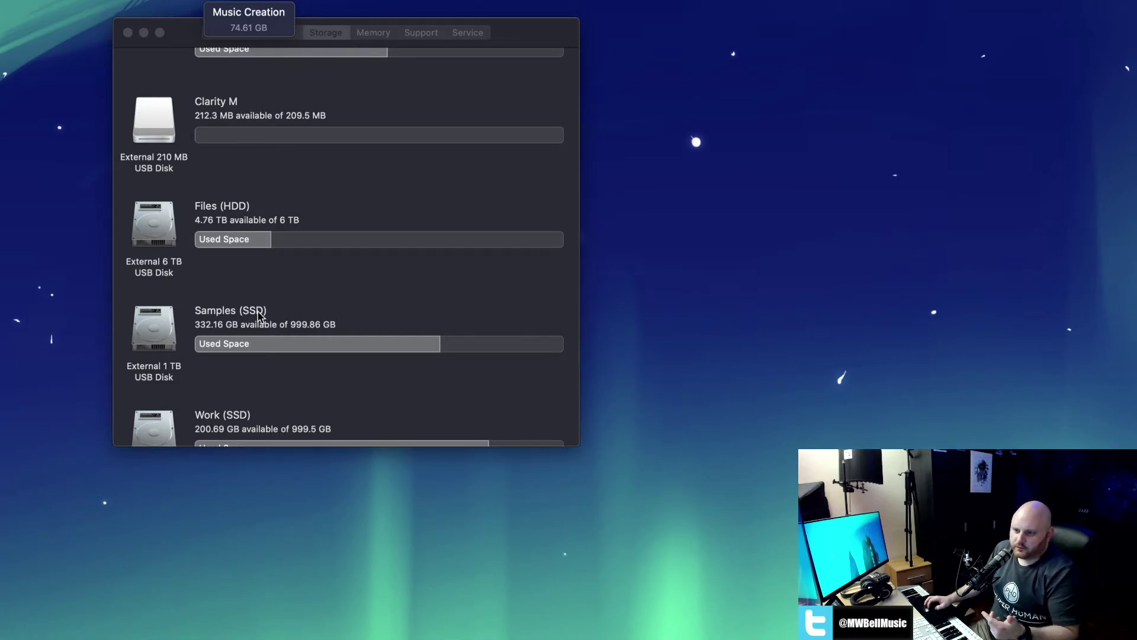
{"action": "scroll", "coordinate": [255, 314], "scroll_direction": "up", "scroll_amount": 8}
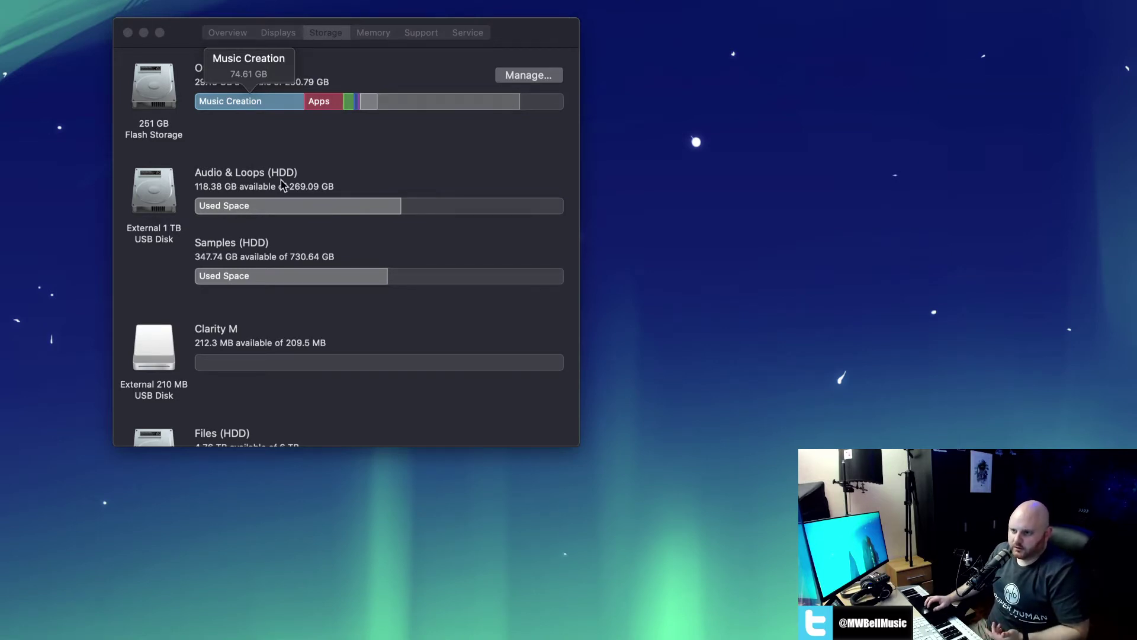
{"action": "scroll", "coordinate": [290, 227], "scroll_direction": "down", "scroll_amount": 3}
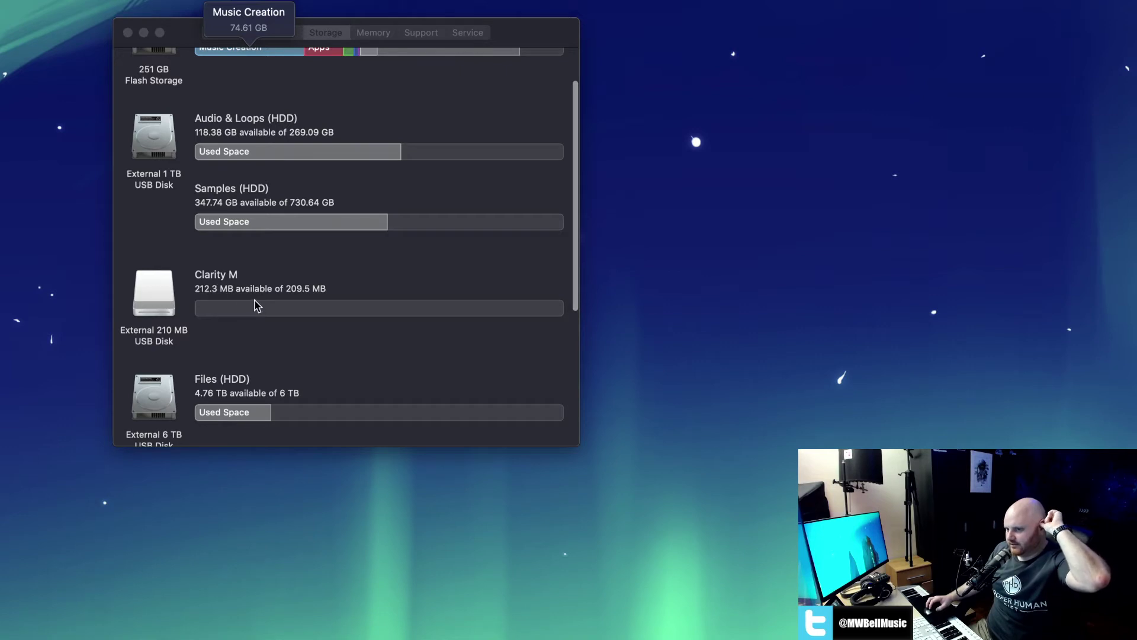
{"action": "scroll", "coordinate": [233, 296], "scroll_direction": "down", "scroll_amount": 2}
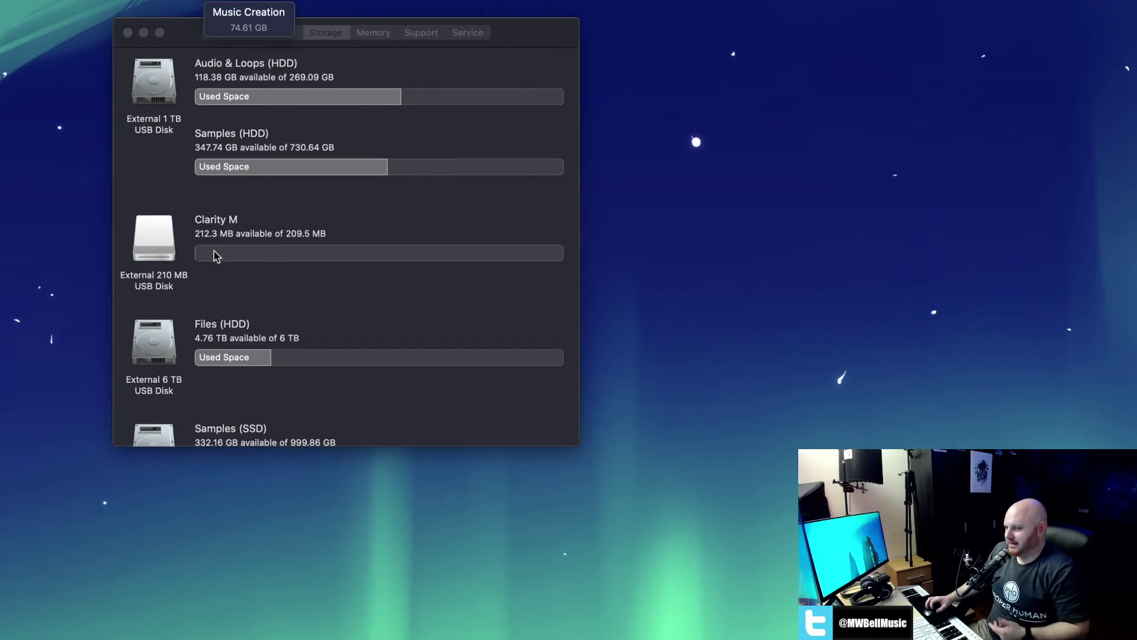
{"action": "scroll", "coordinate": [214, 256], "scroll_direction": "down", "scroll_amount": 3}
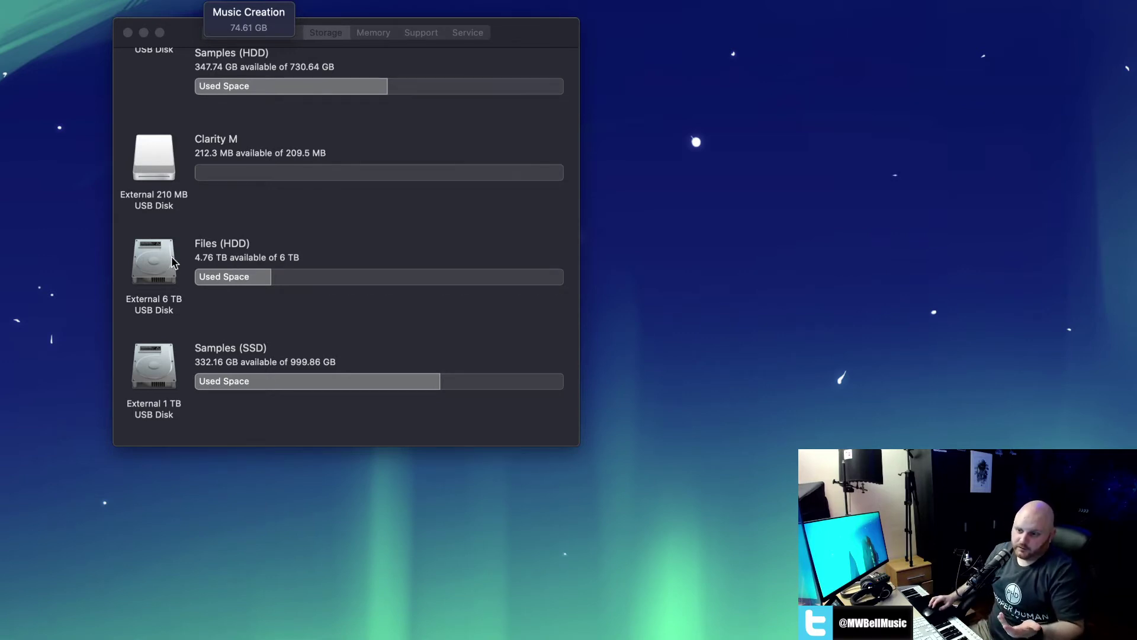
{"action": "scroll", "coordinate": [184, 260], "scroll_direction": "down", "scroll_amount": 4}
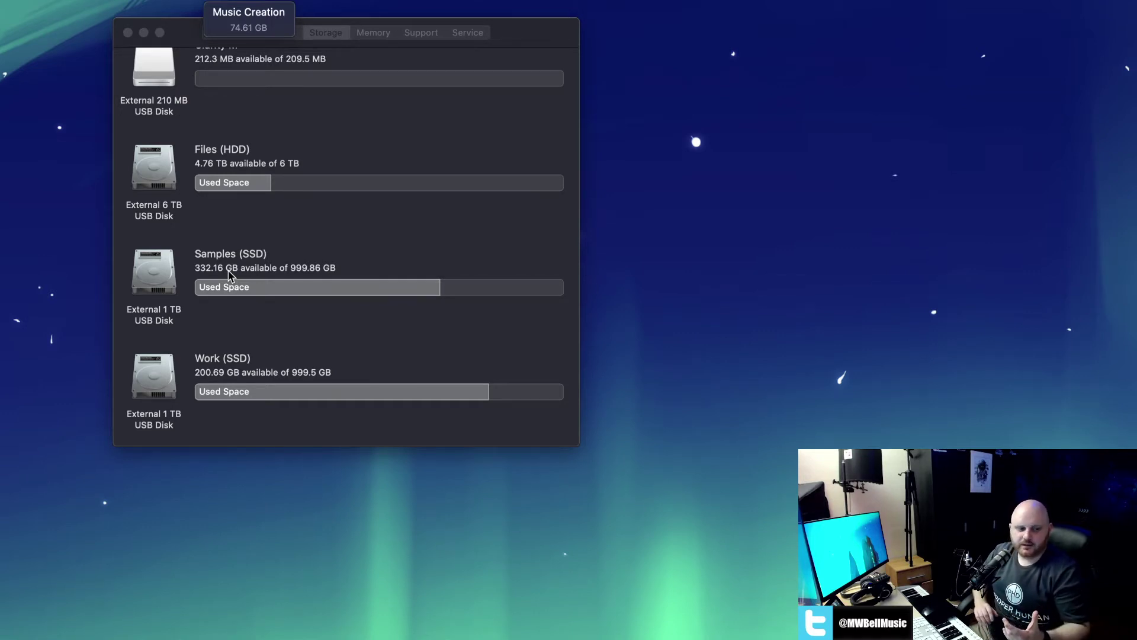
{"action": "scroll", "coordinate": [229, 274], "scroll_direction": "down", "scroll_amount": 3}
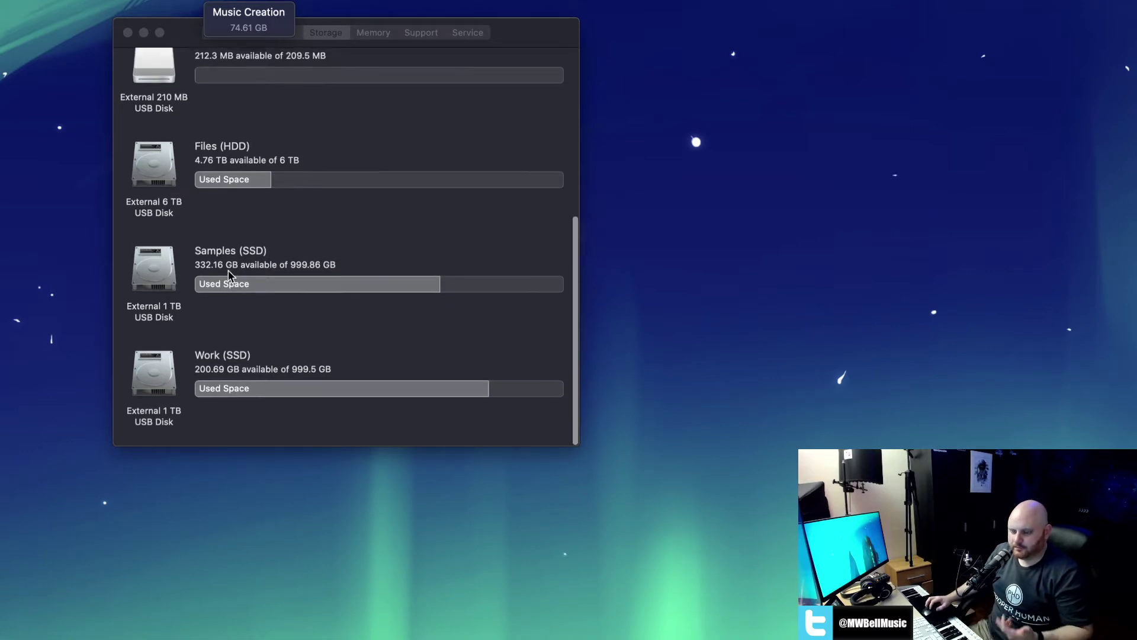
{"action": "scroll", "coordinate": [222, 302], "scroll_direction": "down", "scroll_amount": 2}
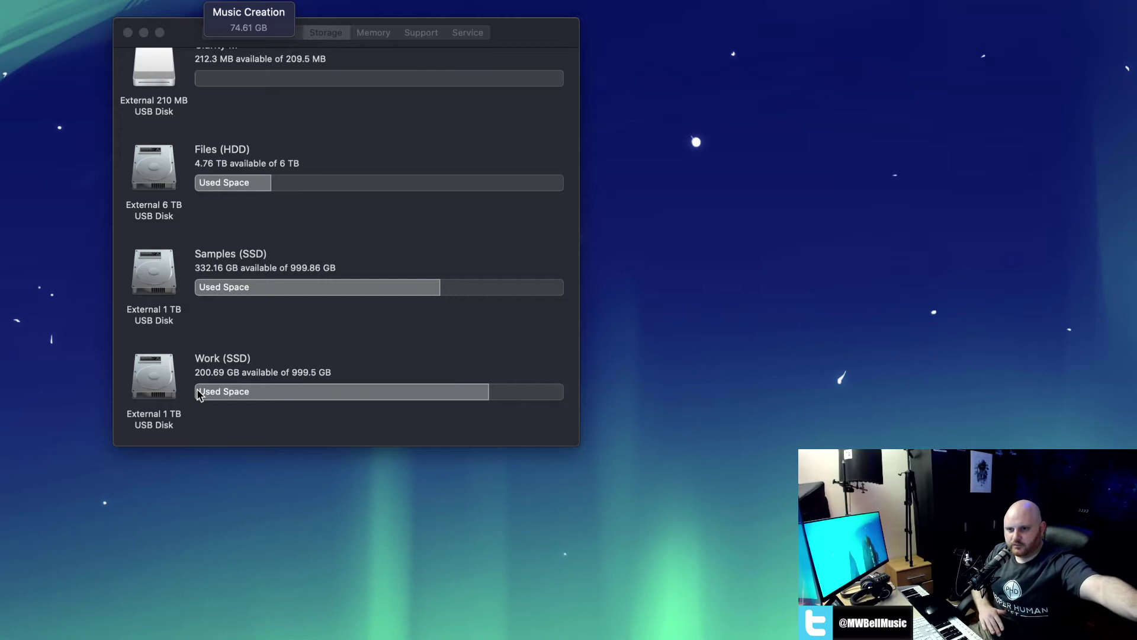
{"action": "scroll", "coordinate": [215, 376], "scroll_direction": "up", "scroll_amount": 10}
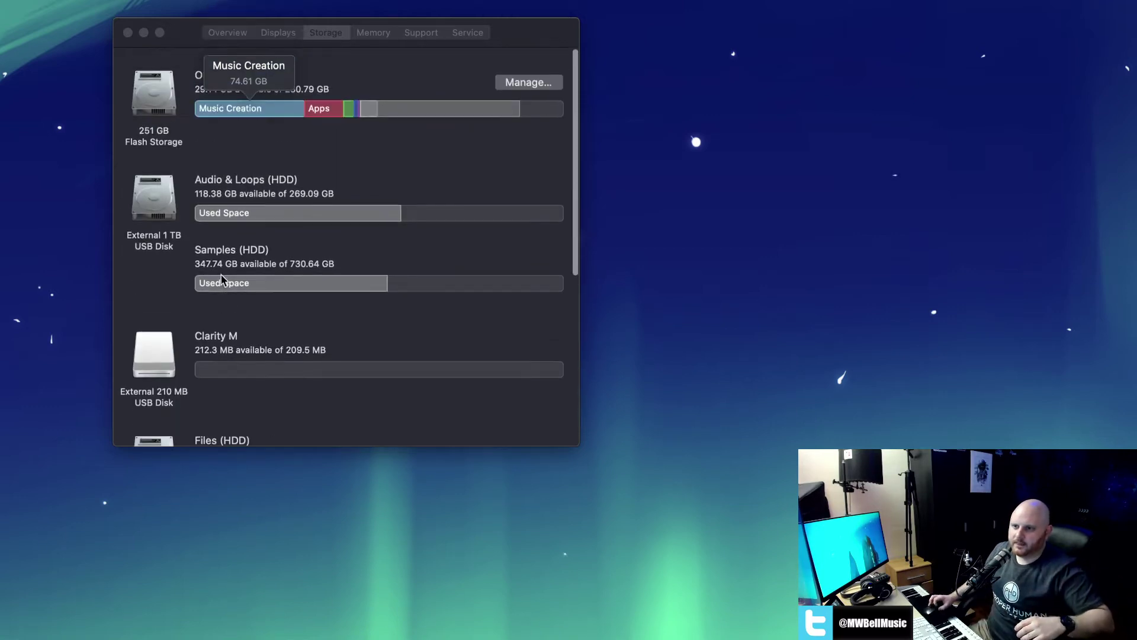
{"action": "scroll", "coordinate": [183, 237], "scroll_direction": "down", "scroll_amount": 3}
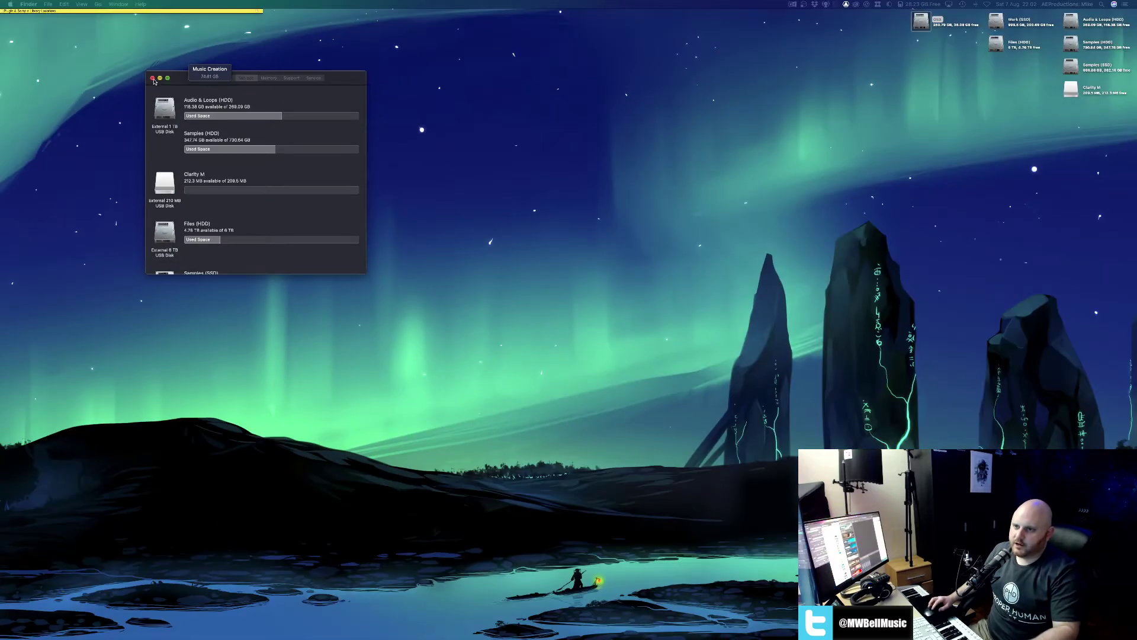
{"action": "left_click", "coordinate": [153, 78]}
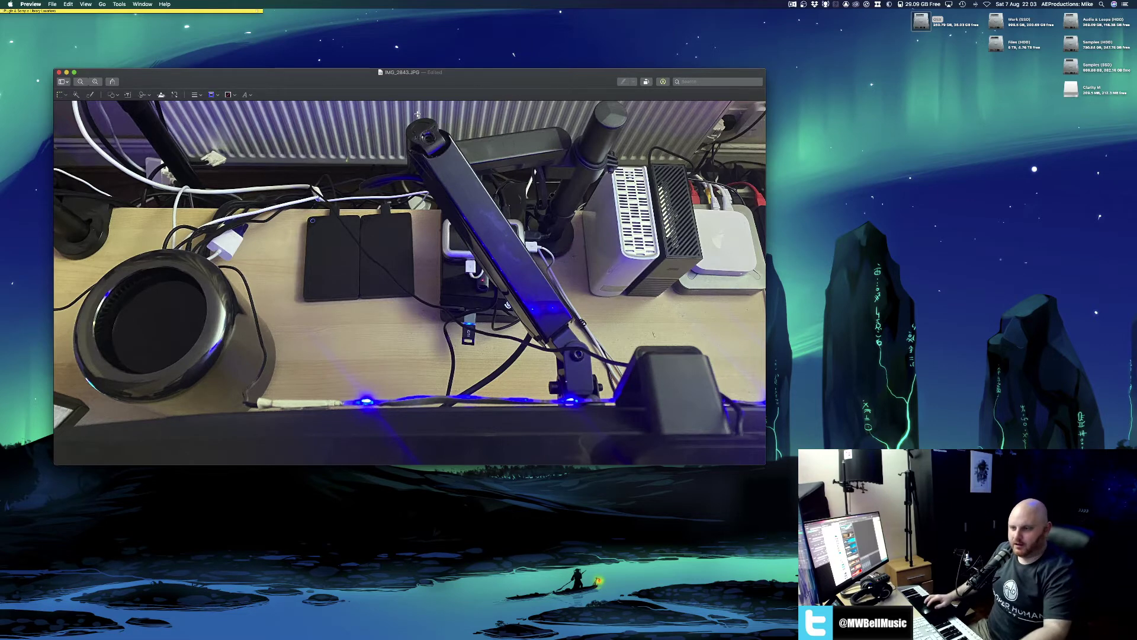
Quit Preview and open the OSX drive in a Finder window enlarged to show the full list of locations.
{"action": "key", "text": "super+q"}
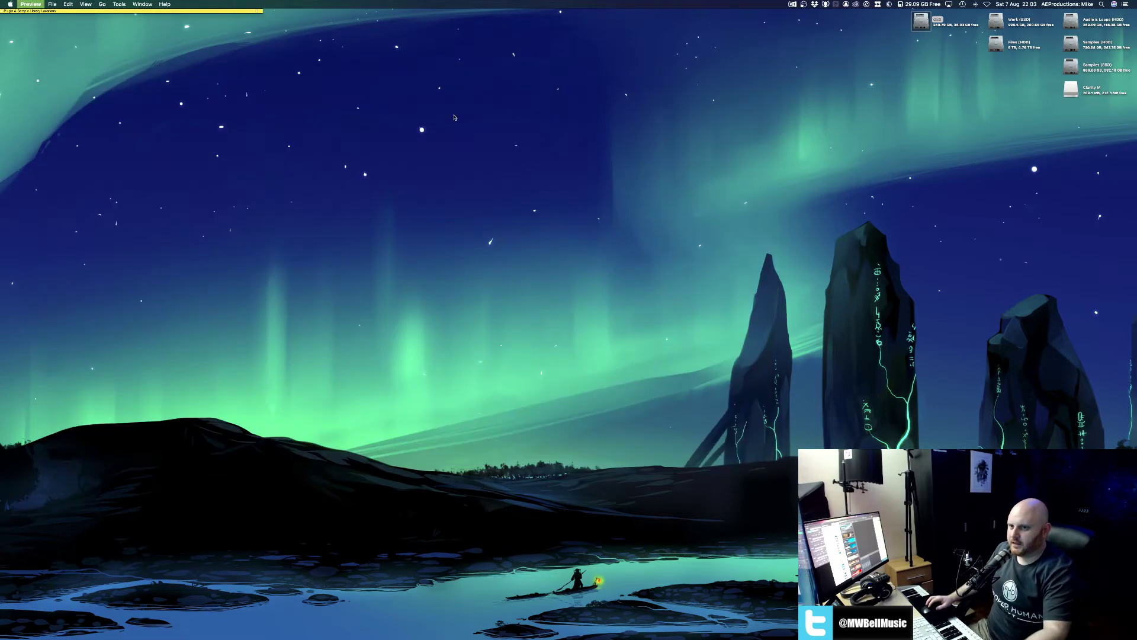
{"action": "double_click", "coordinate": [922, 21]}
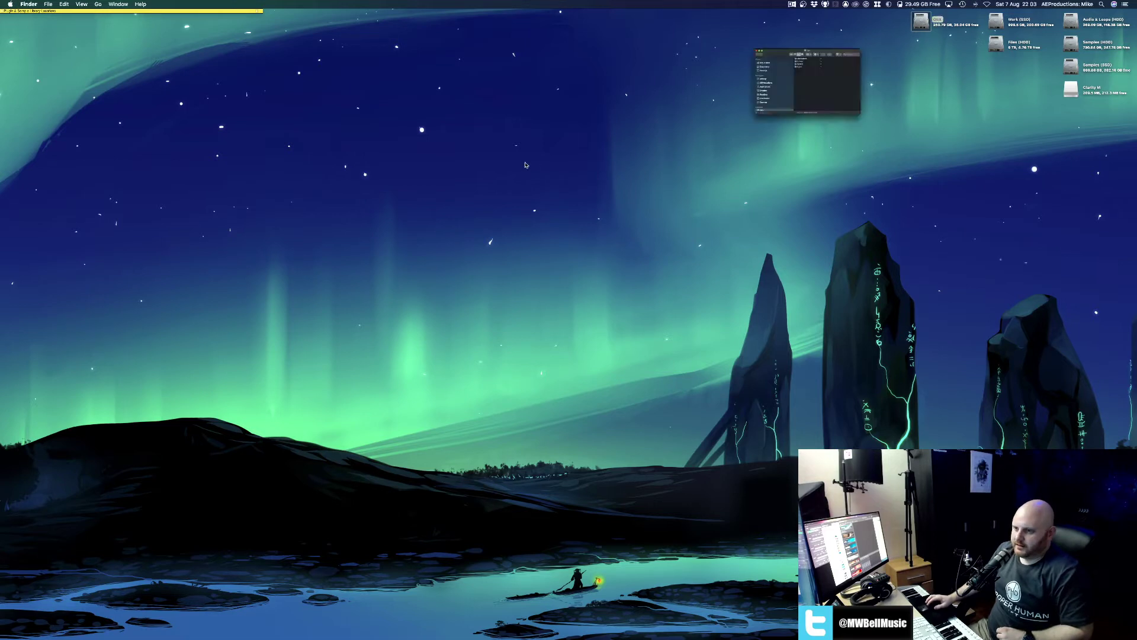
{"action": "left_click_drag", "start_coordinate": [493, 136], "coordinate": [455, 147]}
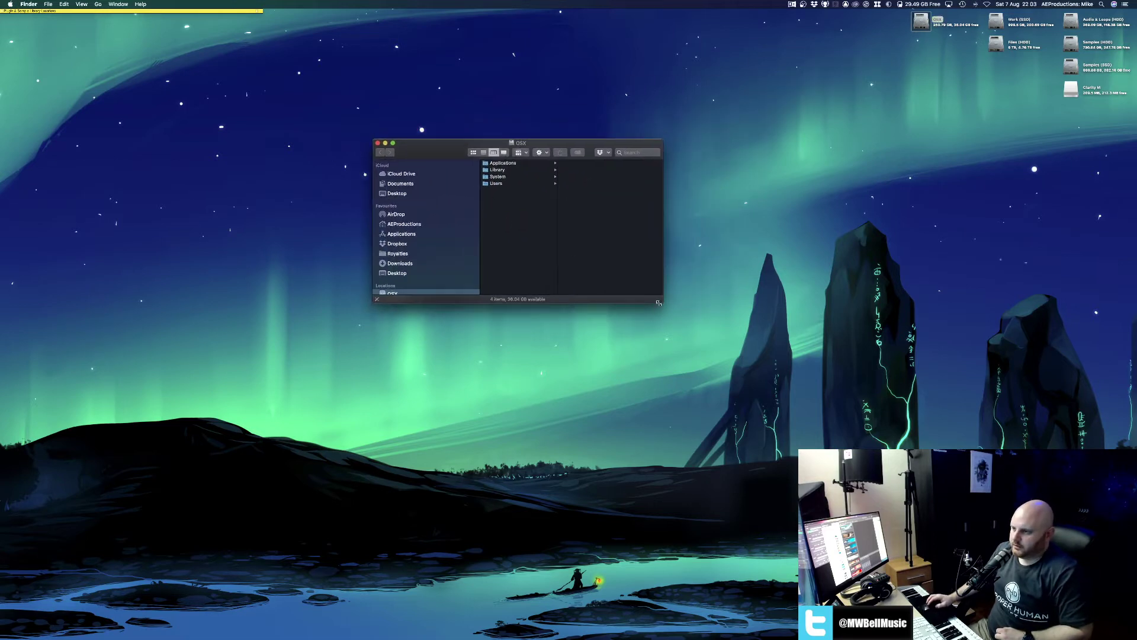
{"action": "left_click_drag", "start_coordinate": [661, 303], "coordinate": [670, 483]}
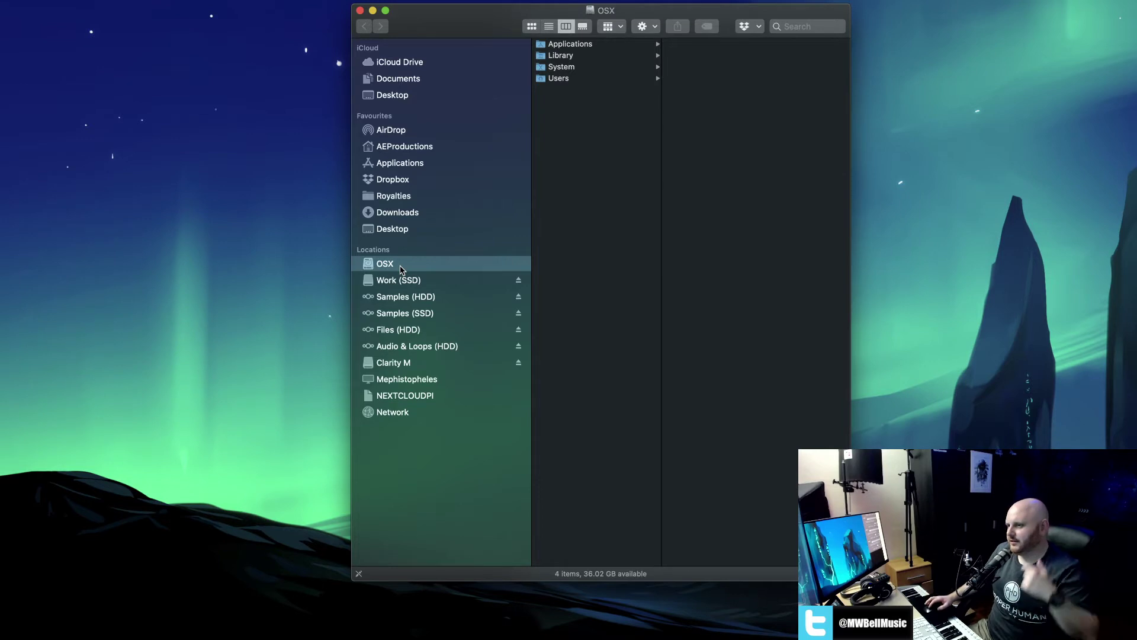
Browse the iCloud Desktop and the contents of the Work (SSD), Samples (HDD), Samples (SSD), Files (HDD) and Audio & Loops (HDD) drives.
{"action": "left_click", "coordinate": [408, 94]}
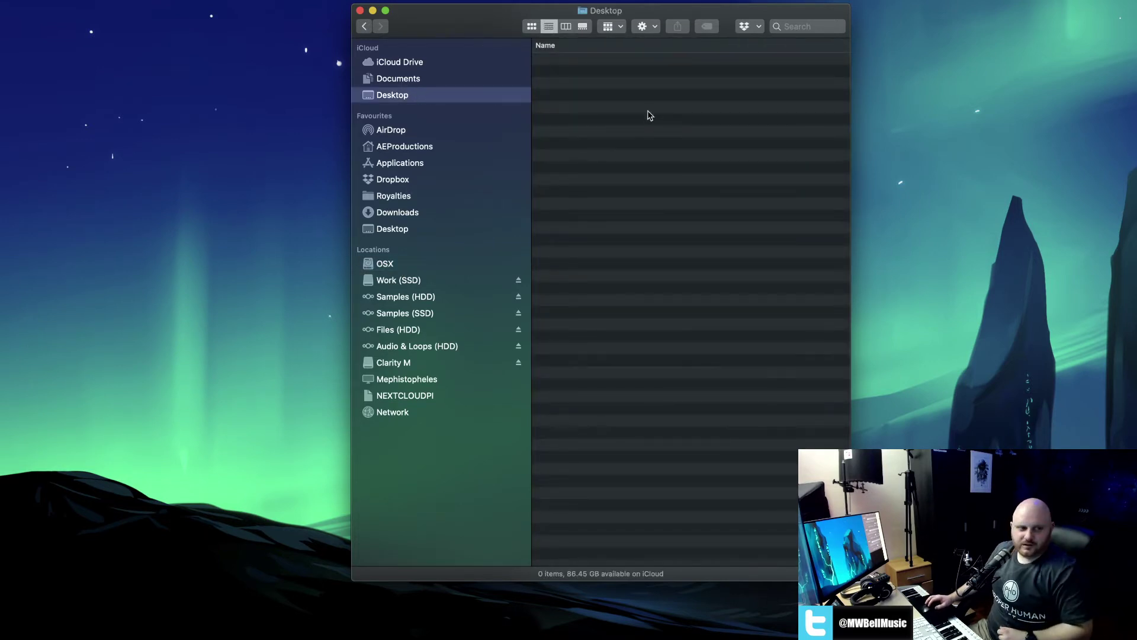
{"action": "left_click_drag", "start_coordinate": [497, 21], "coordinate": [429, 38]}
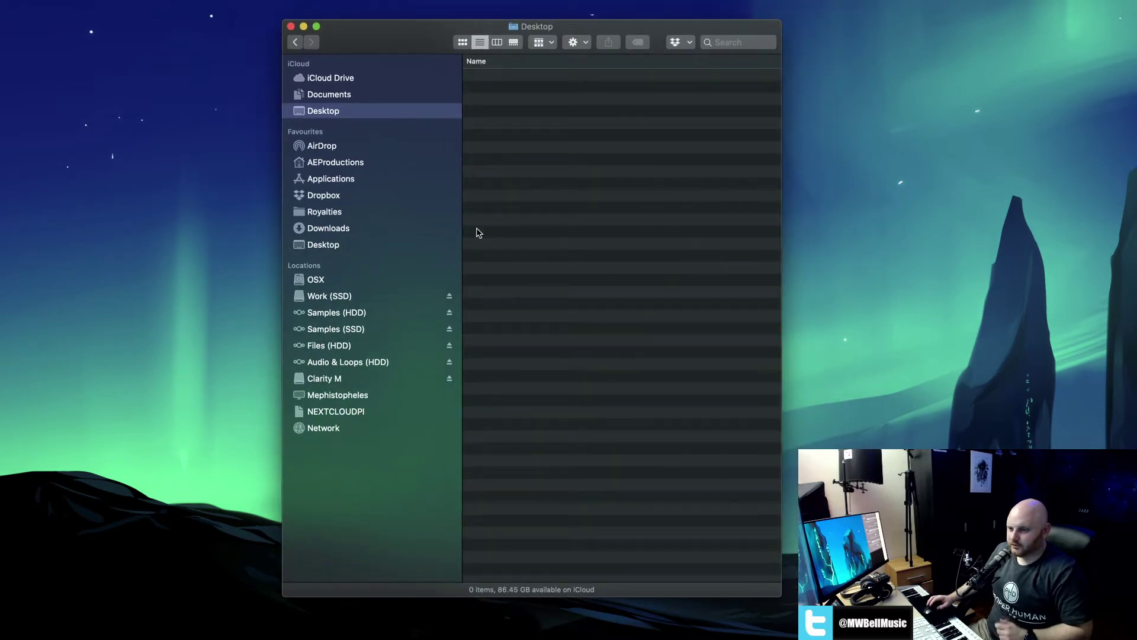
{"action": "left_click", "coordinate": [344, 294]}
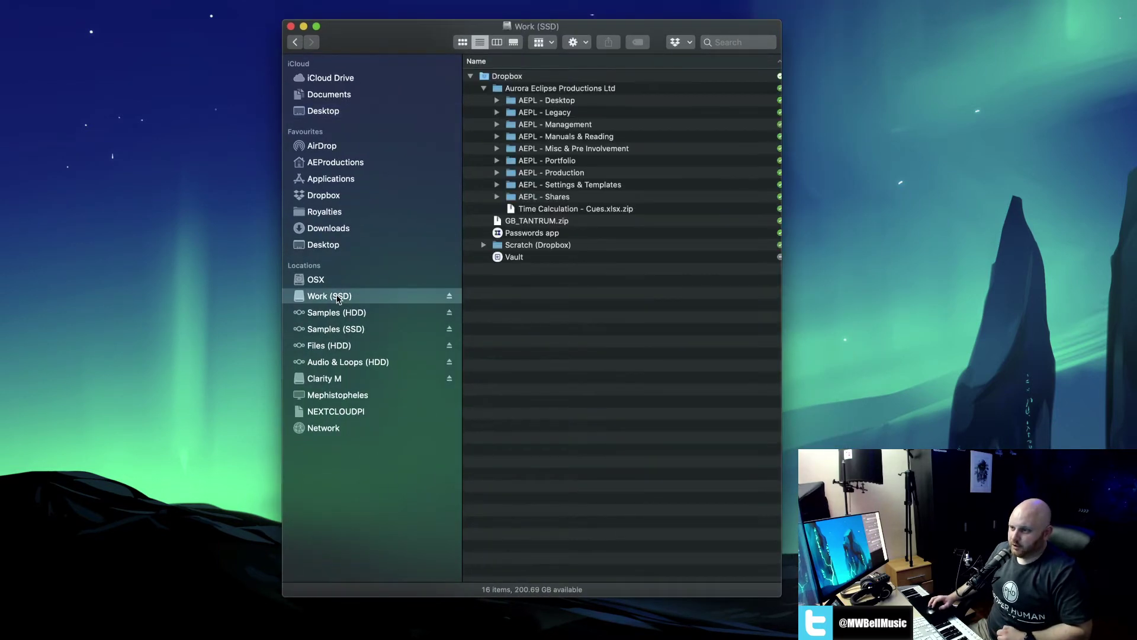
{"action": "left_click", "coordinate": [341, 314]}
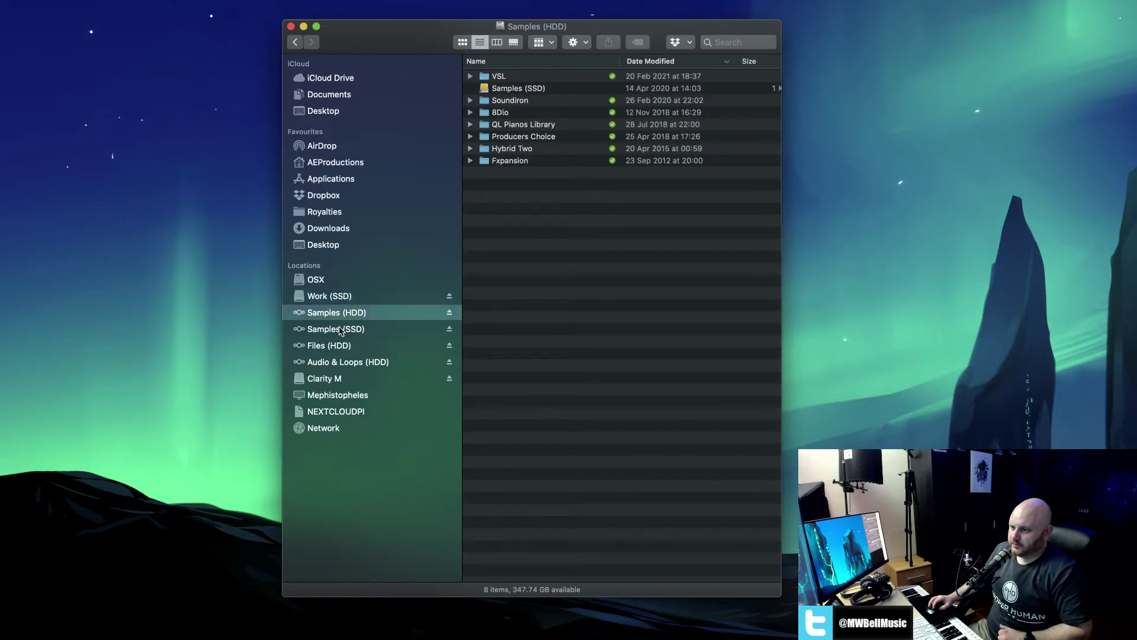
{"action": "left_click", "coordinate": [340, 329]}
{"action": "left_click", "coordinate": [336, 346]}
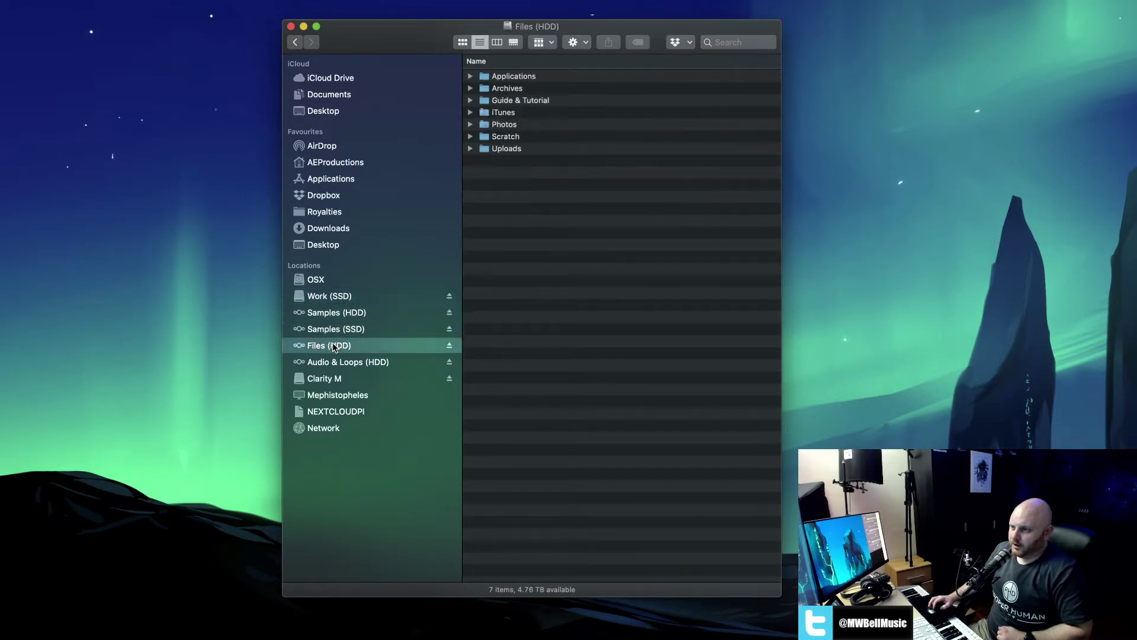
{"action": "left_click", "coordinate": [349, 363]}
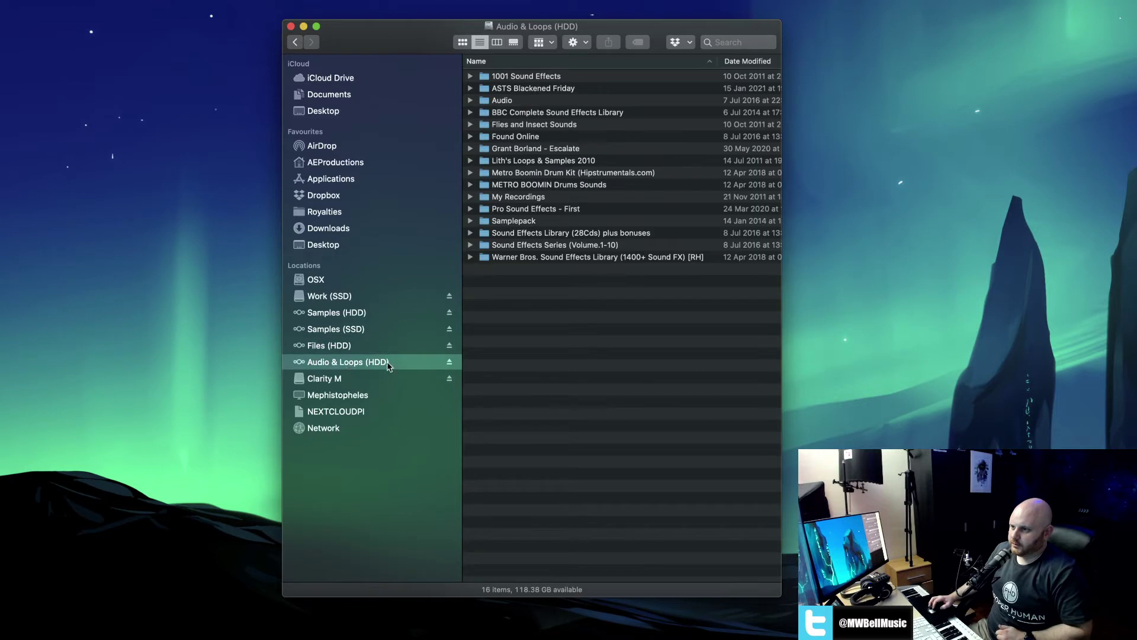
{"action": "left_click", "coordinate": [379, 345]}
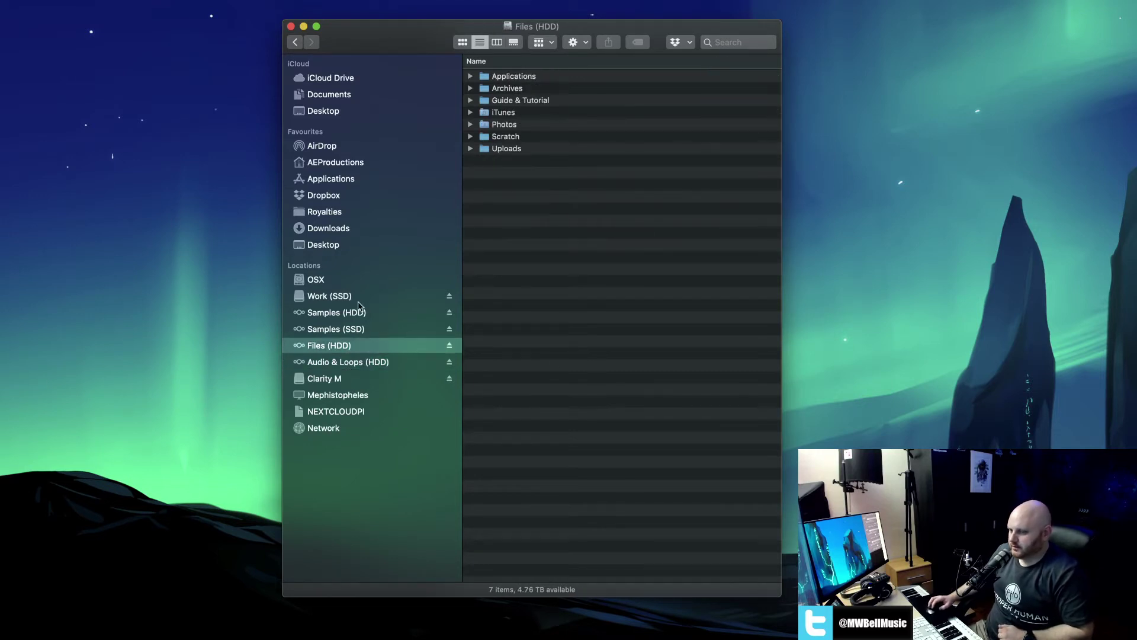
Return to the Work (SSD) drive, and collapse and re-expand its Dropbox folder.
{"action": "left_click", "coordinate": [329, 297]}
{"action": "left_click_drag", "start_coordinate": [409, 33], "coordinate": [305, 24]}
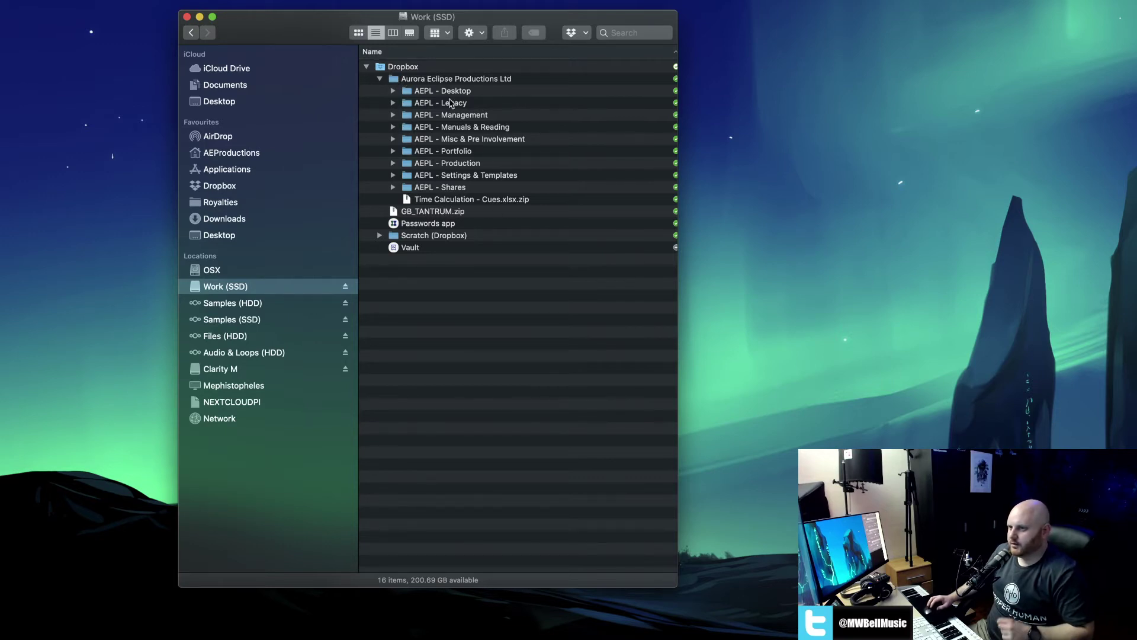
{"action": "left_click", "coordinate": [367, 67]}
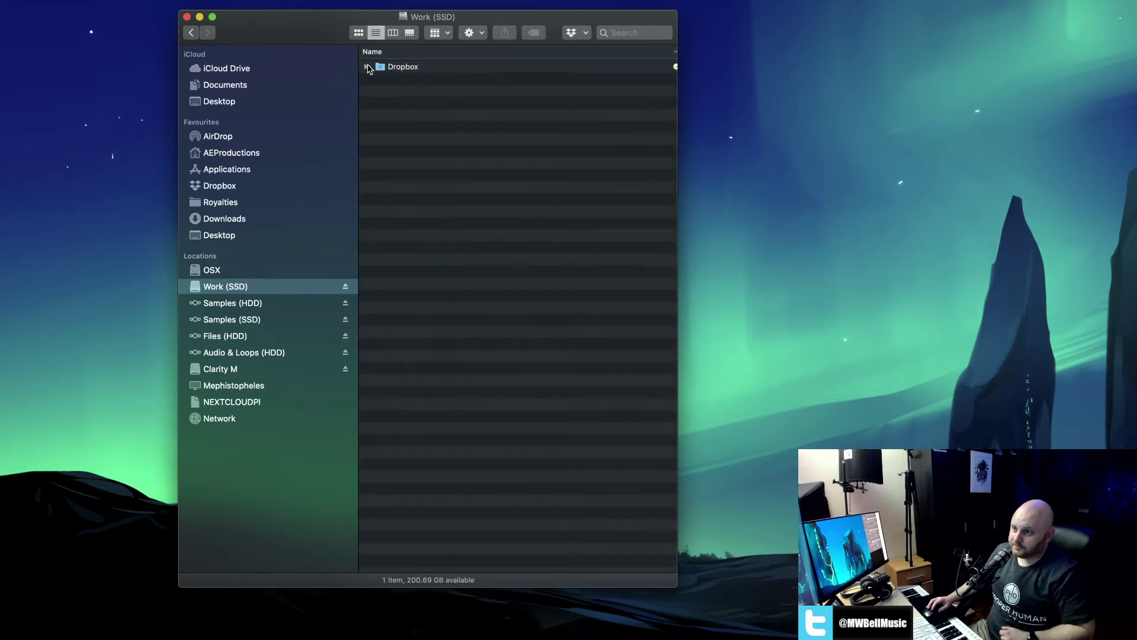
{"action": "left_click", "coordinate": [367, 66]}
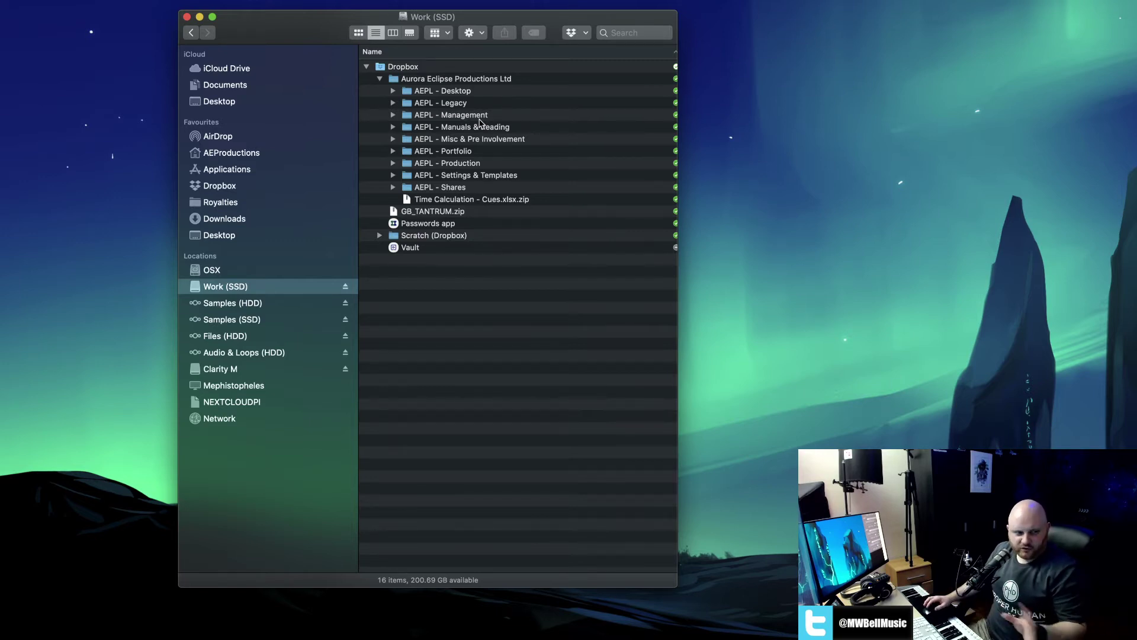
Look through the subfolders of AEPL - Desktop and collapse the folder again.
{"action": "left_click", "coordinate": [463, 92]}
{"action": "left_click", "coordinate": [394, 91]}
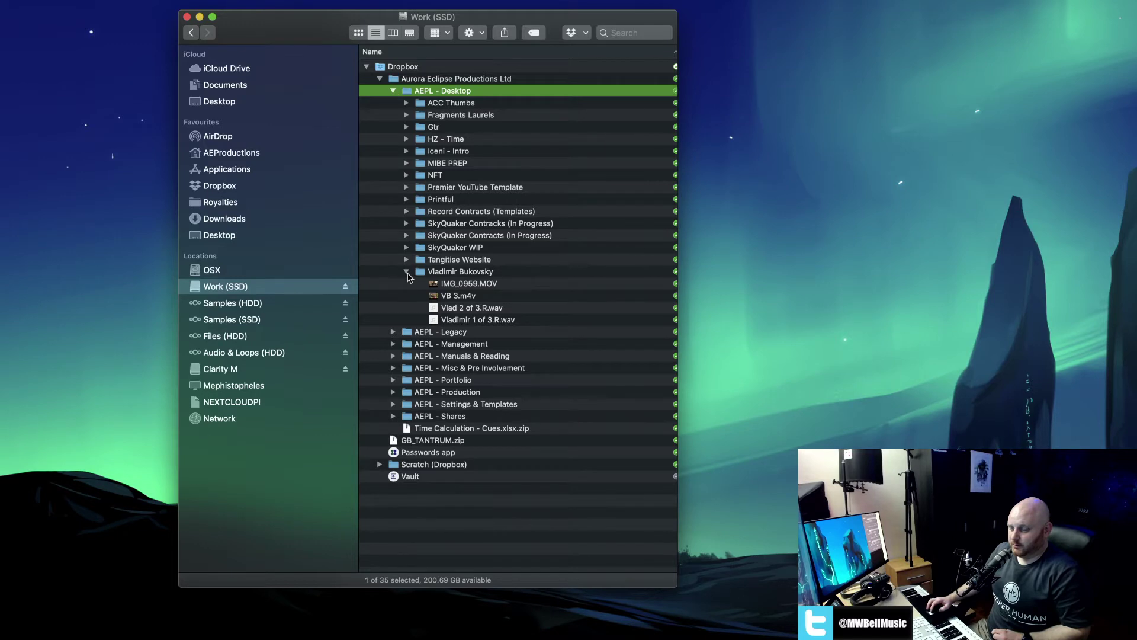
{"action": "left_click", "coordinate": [406, 272]}
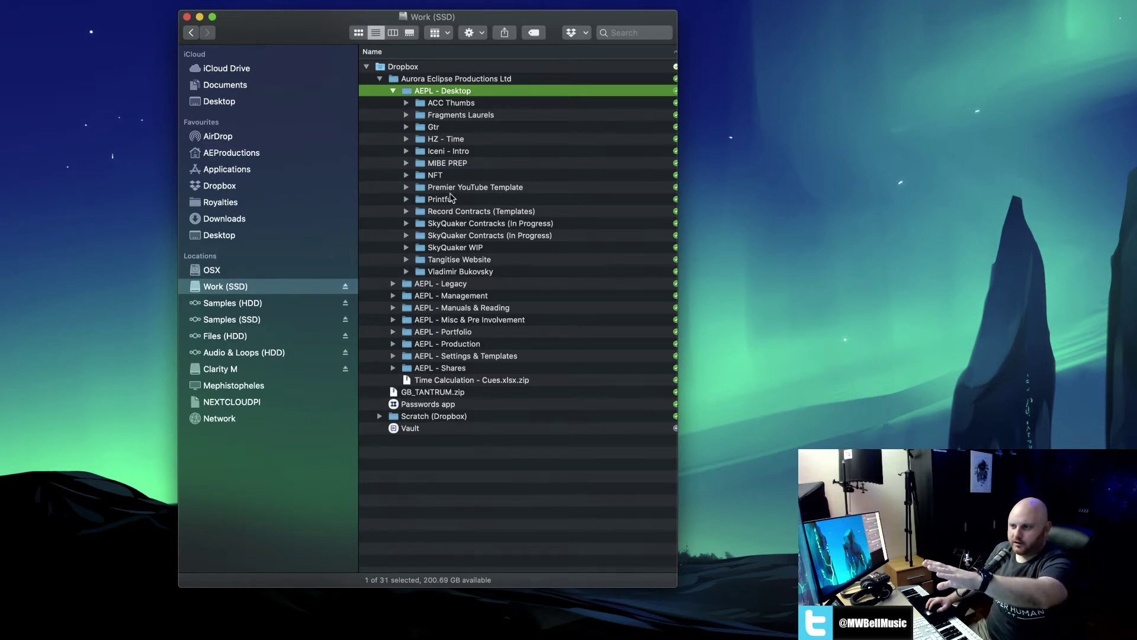
{"action": "left_click", "coordinate": [393, 92]}
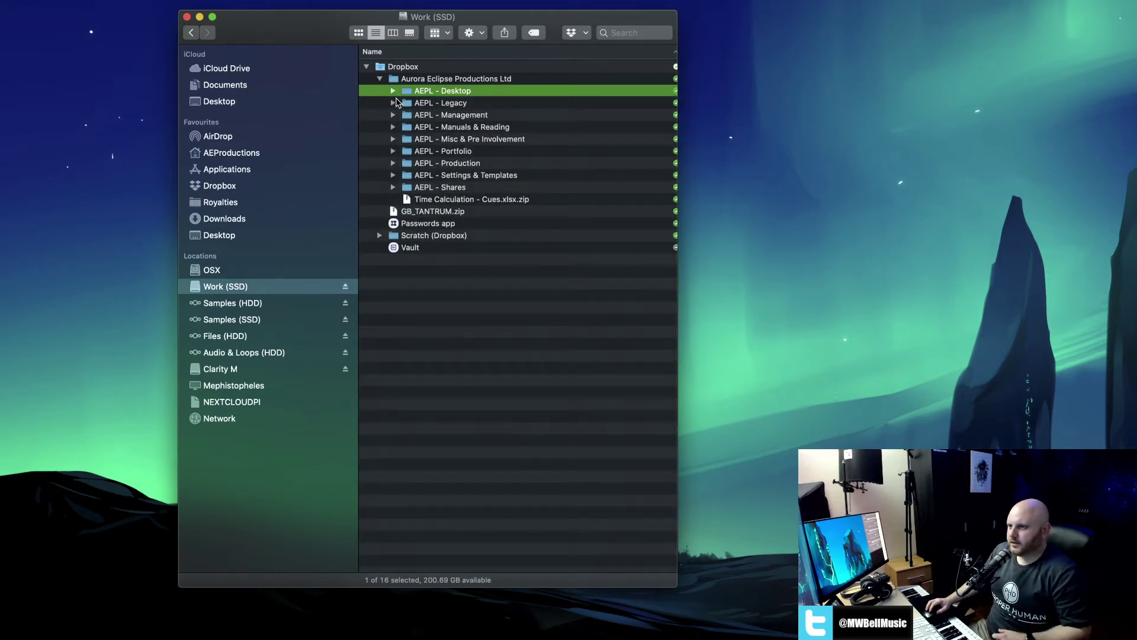
Expand the AEPL - Legacy folder down to the Music folder inside AEP - Library.
{"action": "left_click", "coordinate": [392, 104]}
{"action": "left_click", "coordinate": [429, 127]}
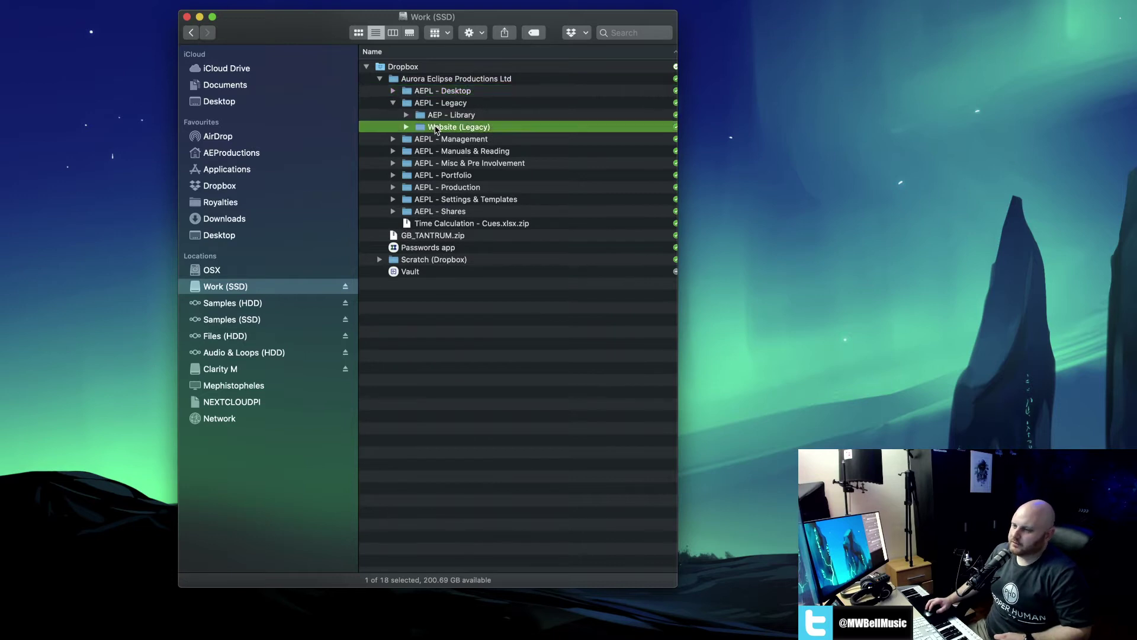
{"action": "left_click", "coordinate": [408, 116]}
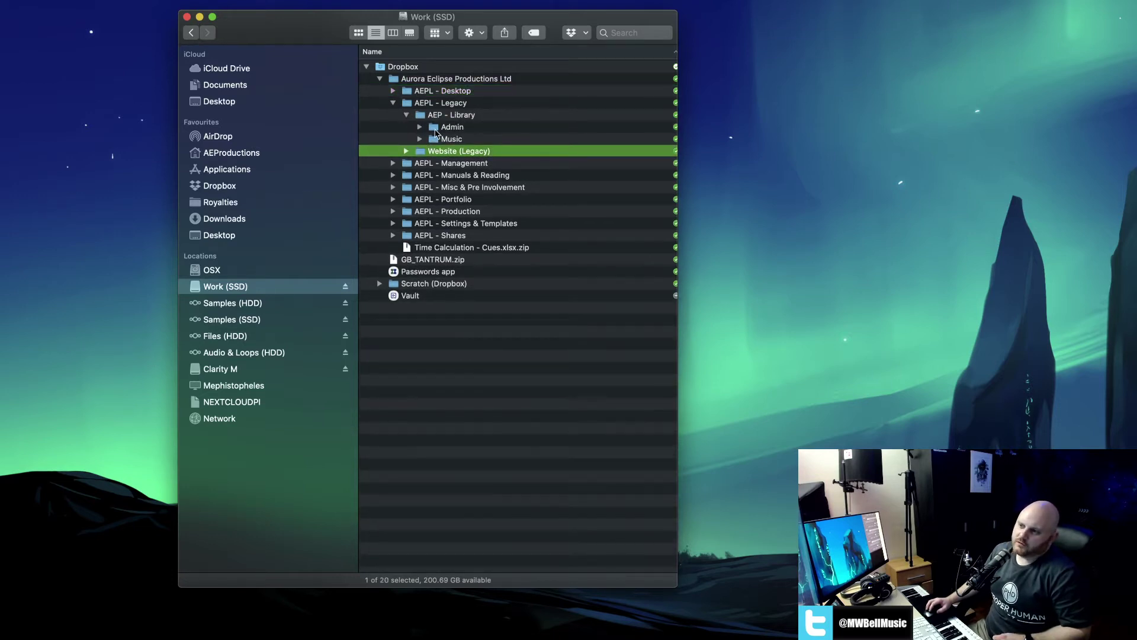
{"action": "left_click", "coordinate": [434, 130]}
{"action": "left_click", "coordinate": [419, 140]}
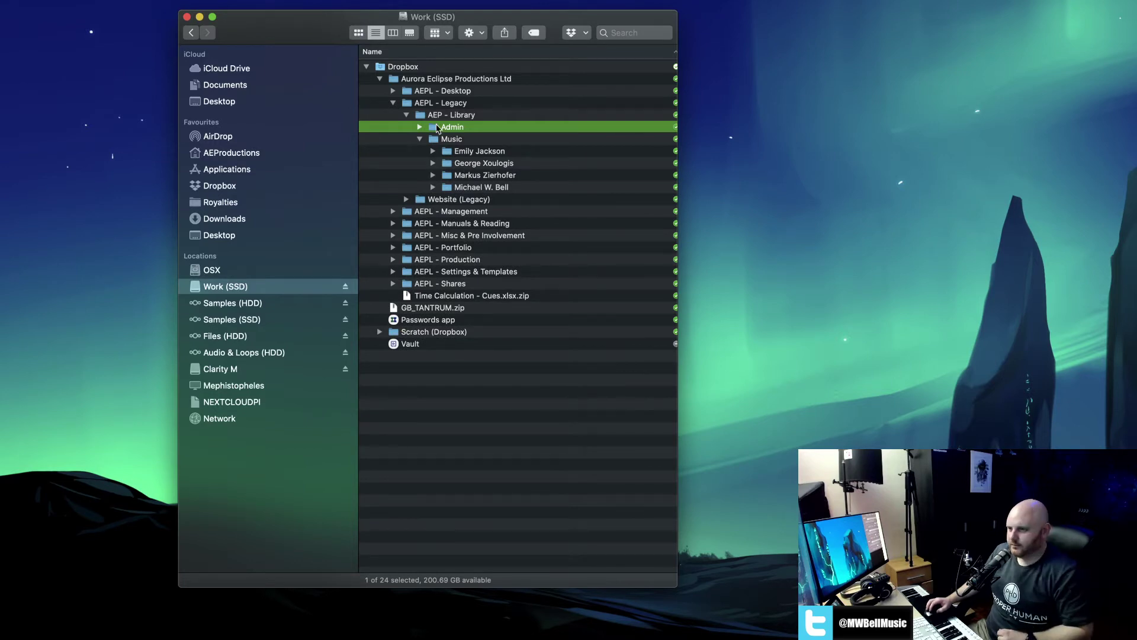
Check the Admin folder in AEP - Library, and collapse everything under AEPL - Legacy.
{"action": "left_click", "coordinate": [419, 126]}
{"action": "left_click", "coordinate": [419, 128]}
{"action": "left_click", "coordinate": [421, 139]}
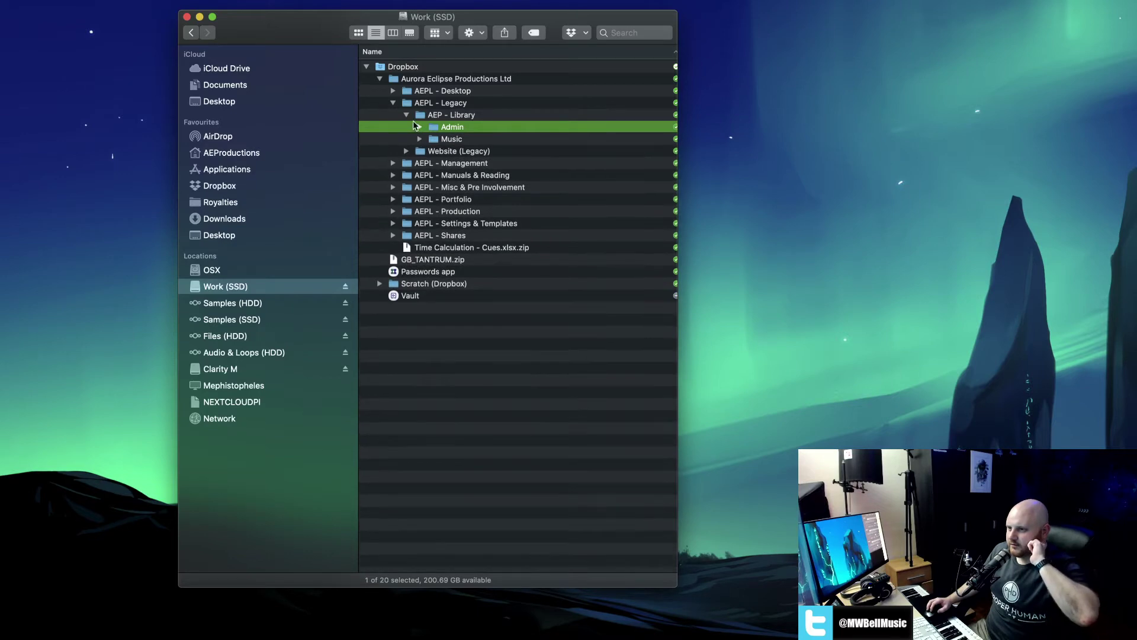
{"action": "left_click", "coordinate": [407, 115]}
{"action": "left_click", "coordinate": [394, 104]}
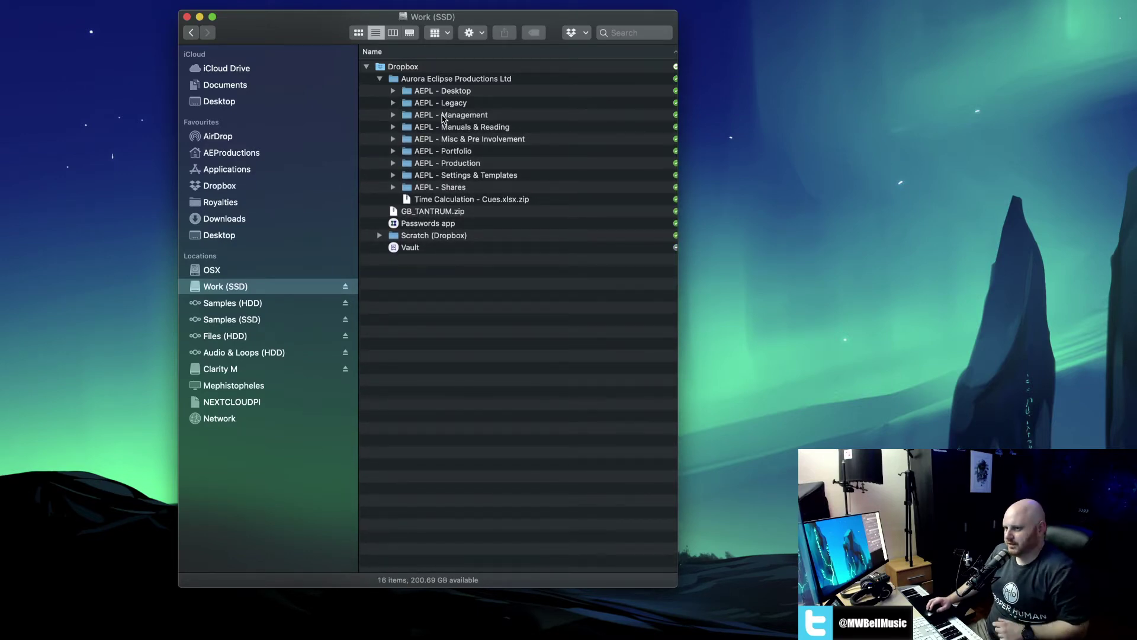
Expand the AEPL - Management folder to view its subfolders.
{"action": "left_click", "coordinate": [437, 117]}
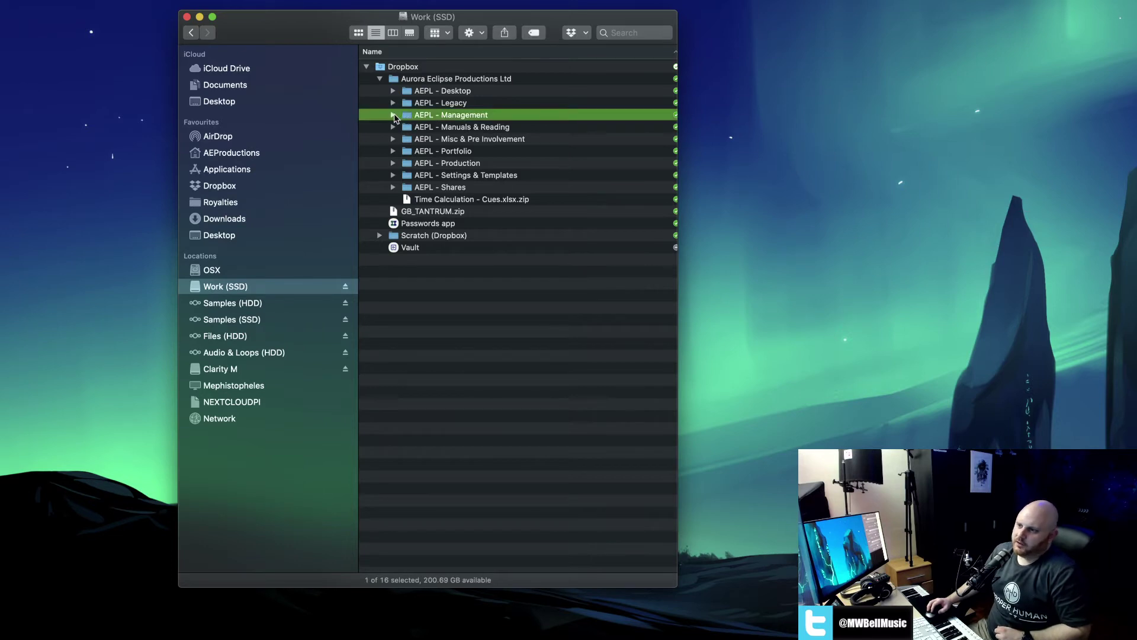
{"action": "left_click", "coordinate": [393, 116]}
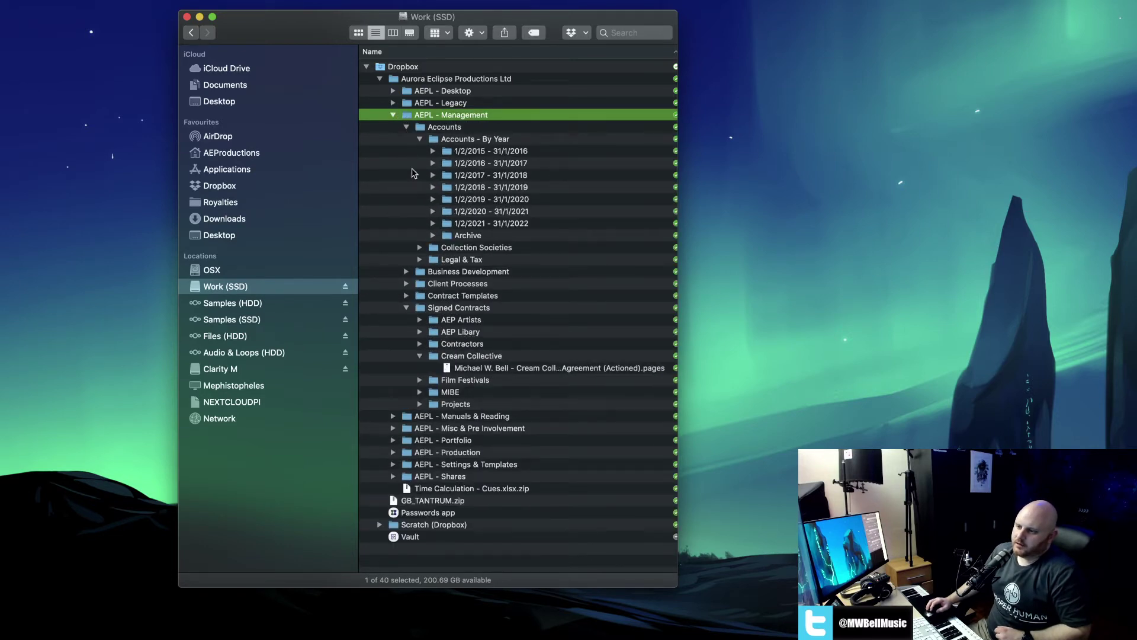
Collapse Signed Contracts, check the Client Processes folder, and collapse AEPL - Management again.
{"action": "left_click", "coordinate": [419, 356]}
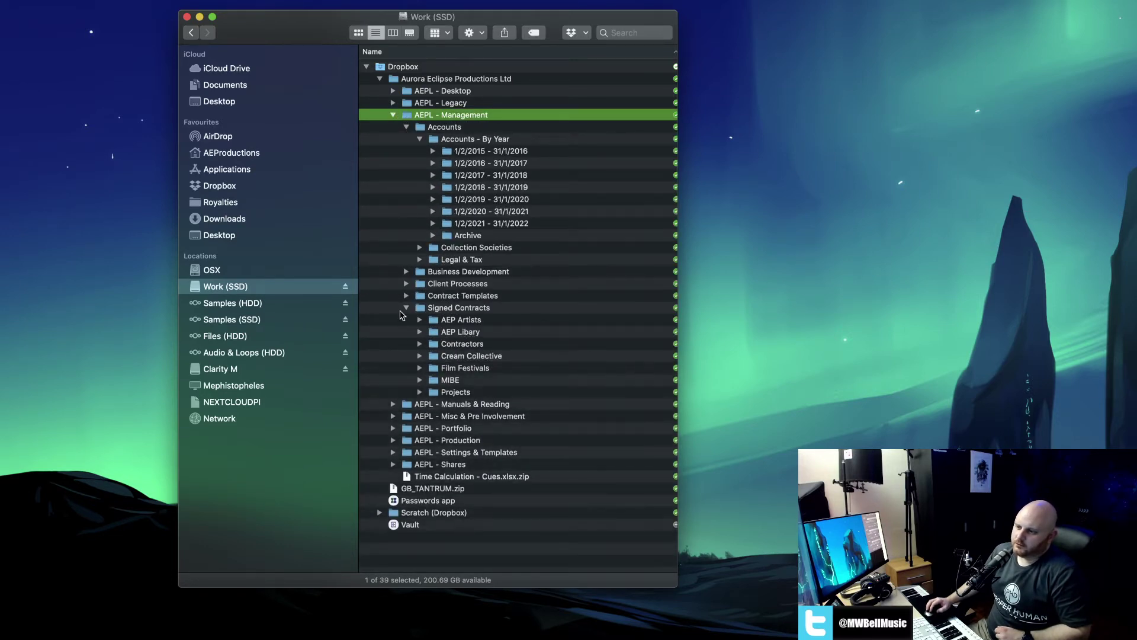
{"action": "left_click", "coordinate": [406, 308]}
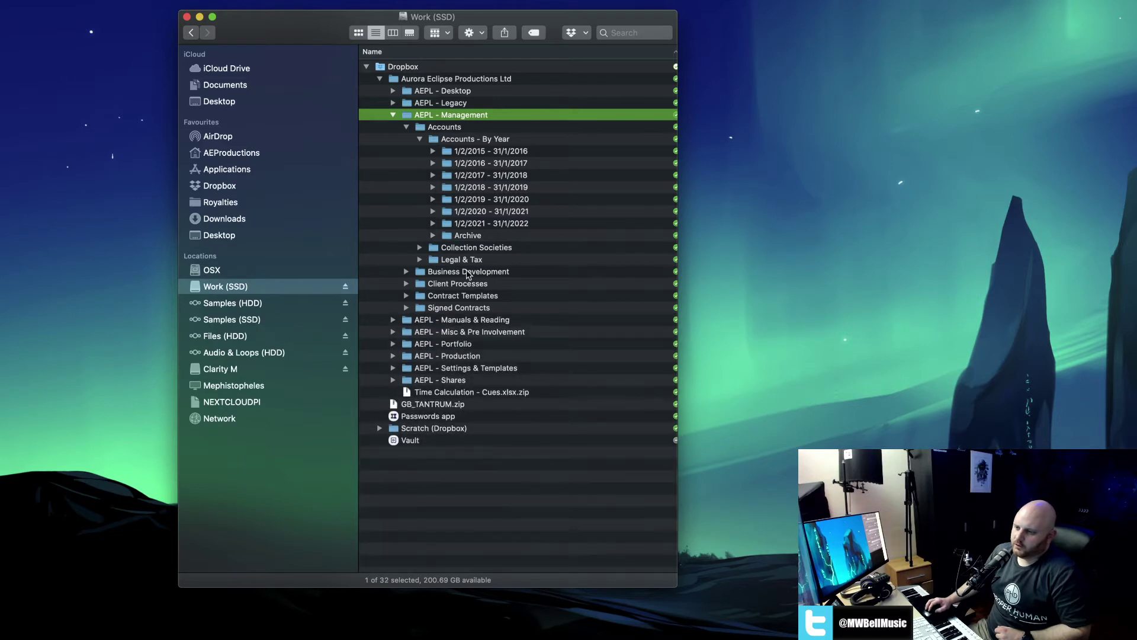
{"action": "left_click", "coordinate": [406, 284]}
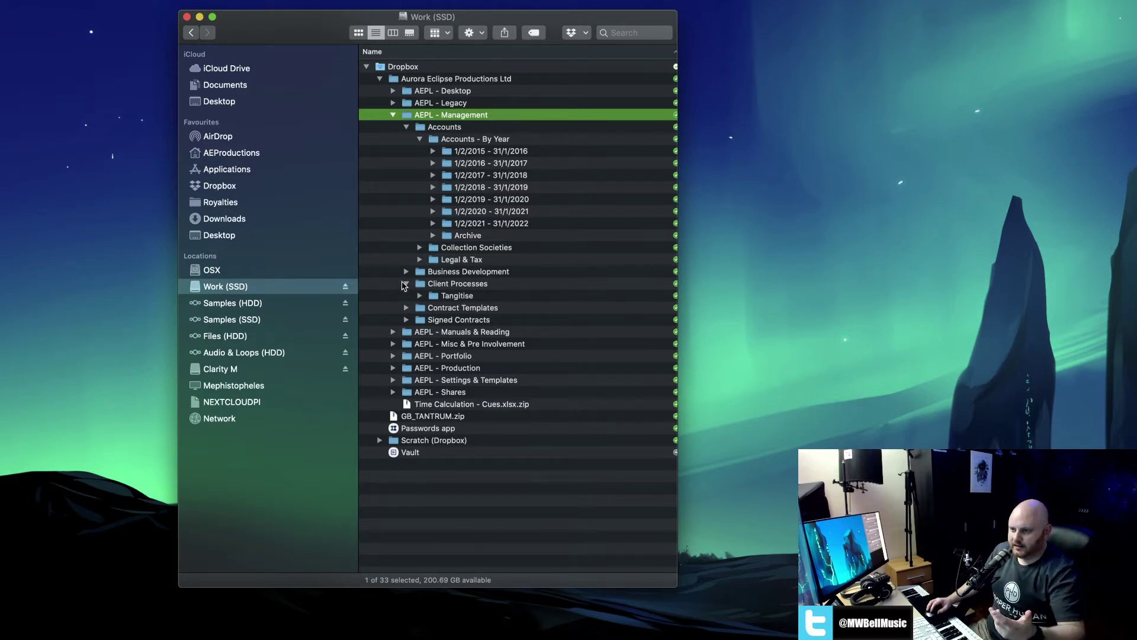
{"action": "left_click", "coordinate": [405, 284]}
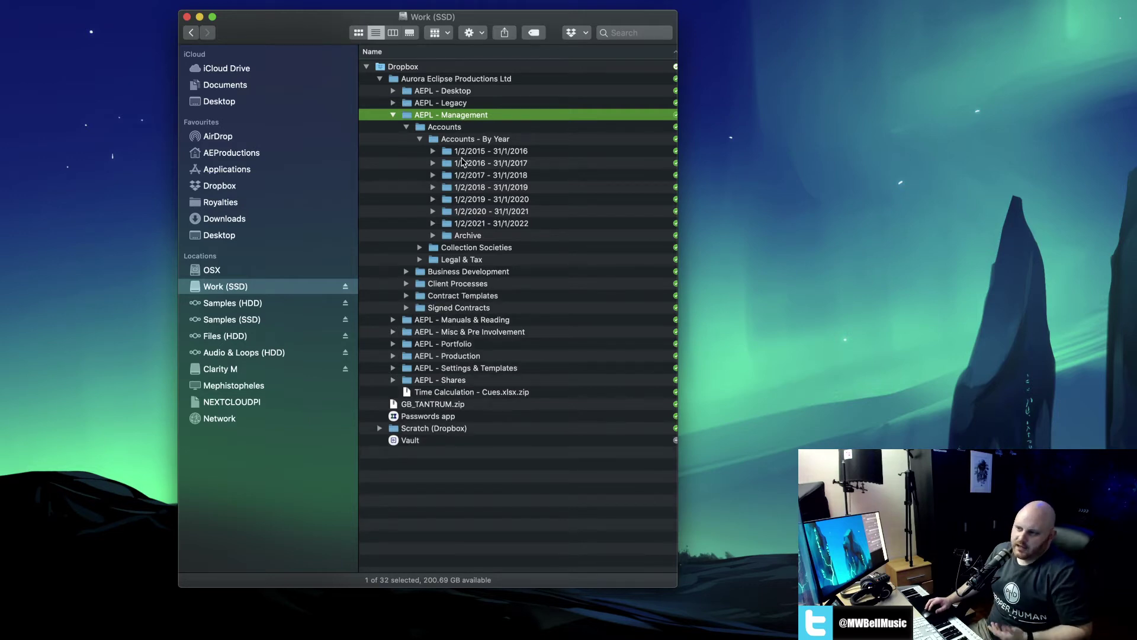
{"action": "left_click", "coordinate": [393, 116]}
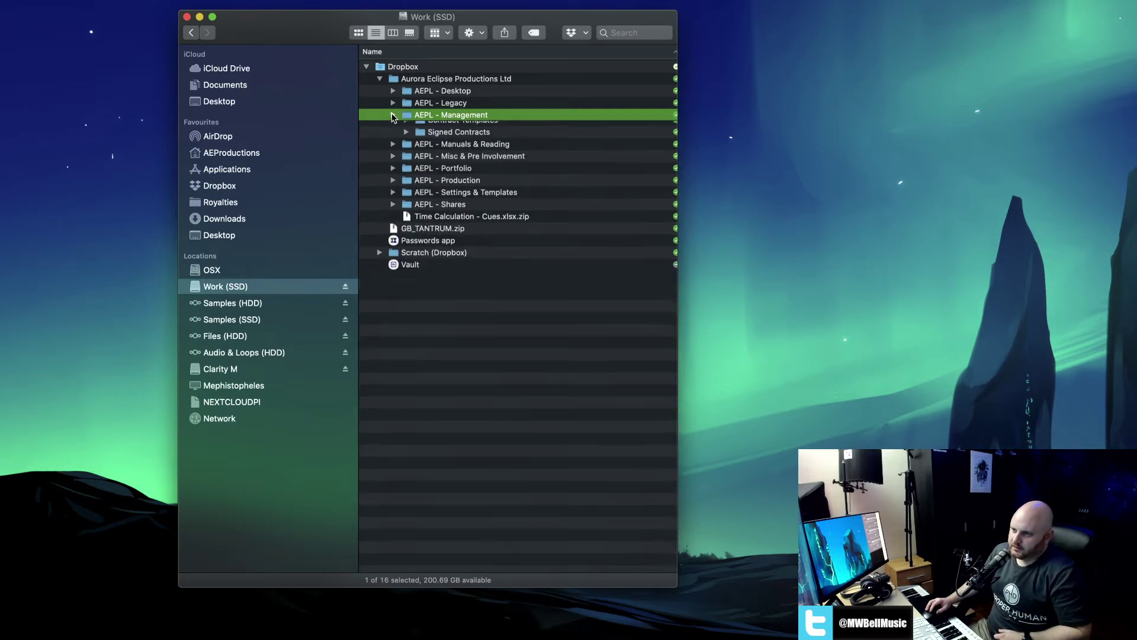
Expand AEPL - Manuals & Reading and its The Music Industry folder, and preview The_Music_Universe.pdf.
{"action": "left_click", "coordinate": [393, 128]}
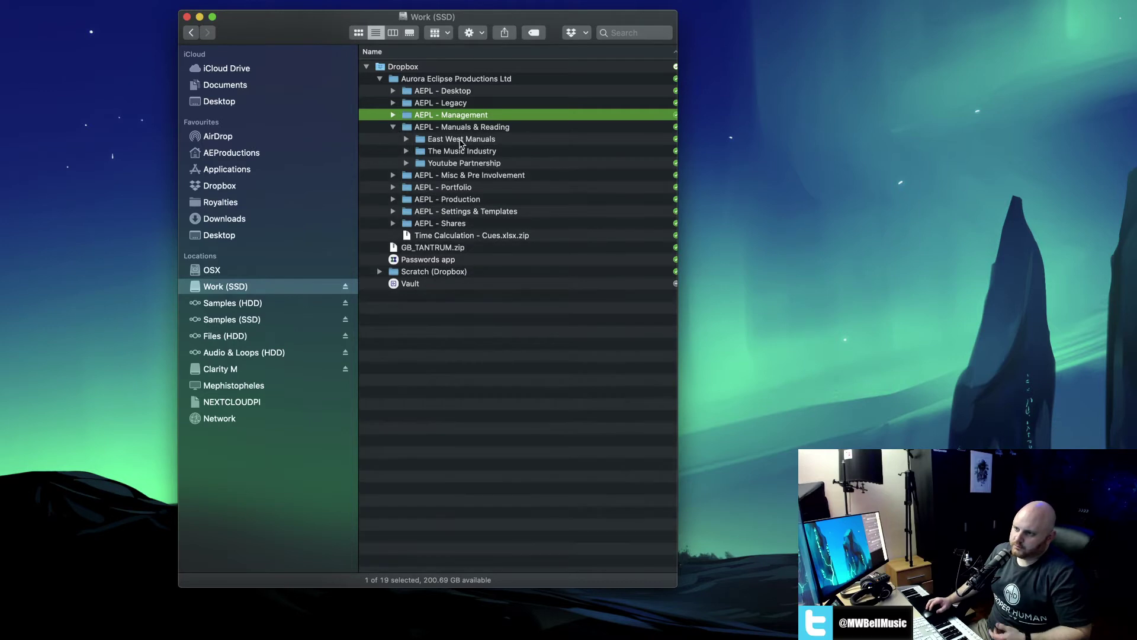
{"action": "left_click", "coordinate": [406, 152]}
{"action": "left_click", "coordinate": [465, 165]}
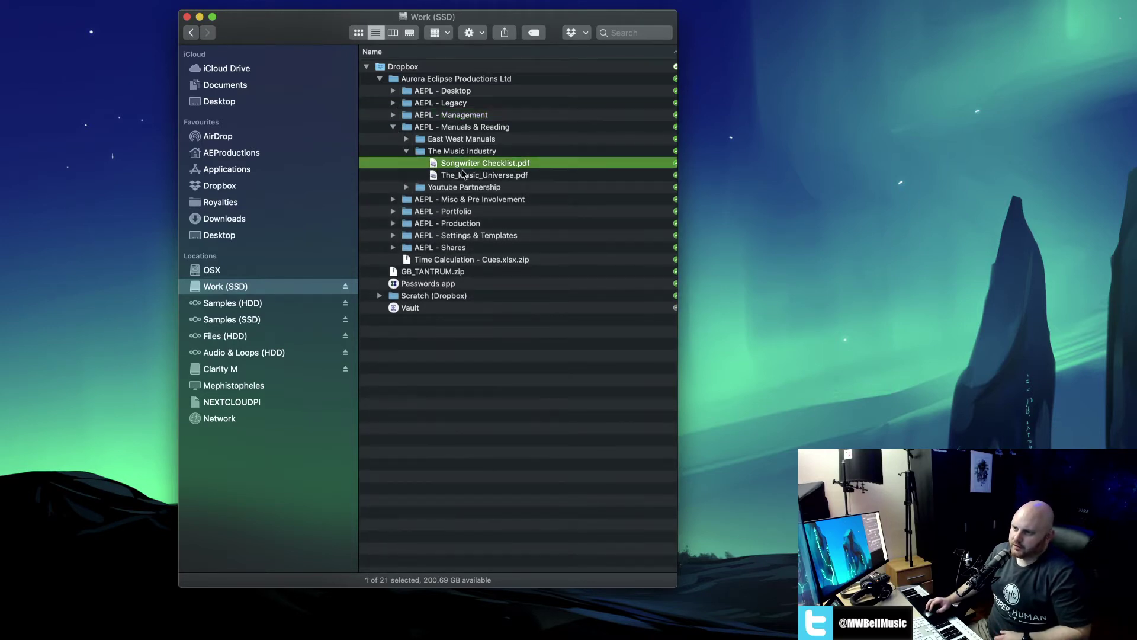
{"action": "left_click", "coordinate": [463, 174]}
{"action": "key", "text": "space"}
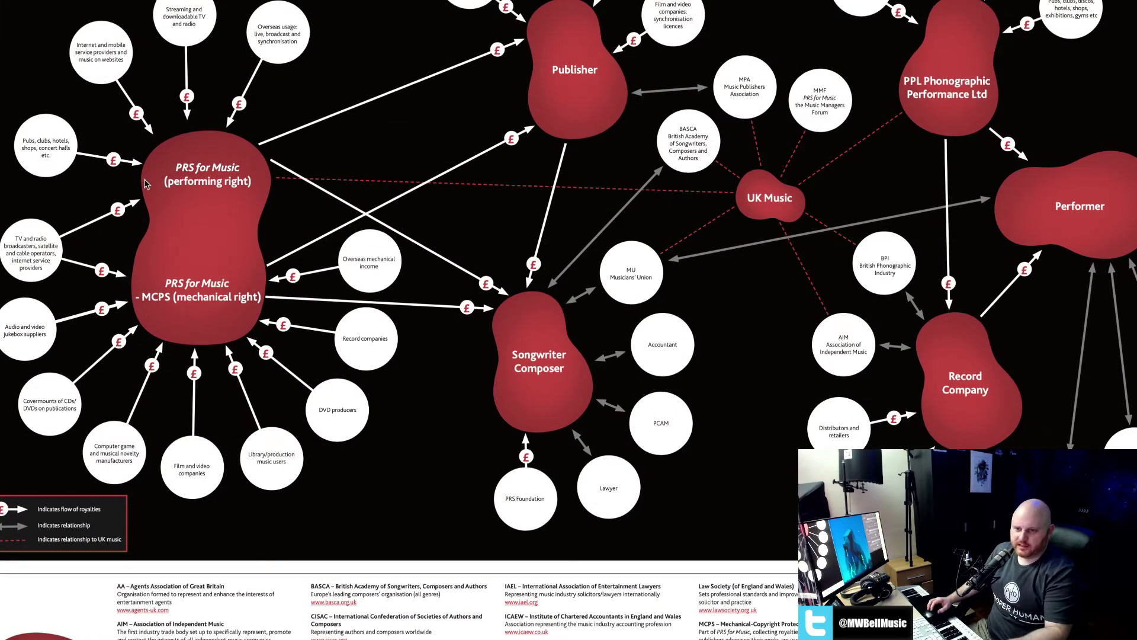
{"action": "key", "text": "space"}
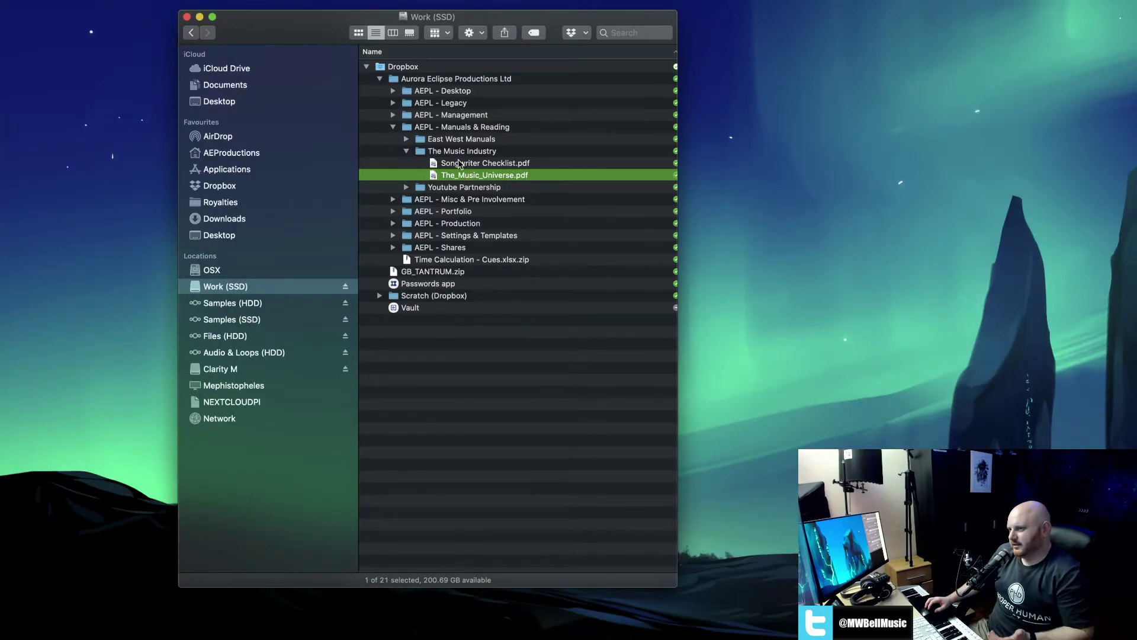
Check the Youtube Partnership and East West Manuals folders, and collapse everything under AEPL - Manuals & Reading.
{"action": "left_click", "coordinate": [406, 152]}
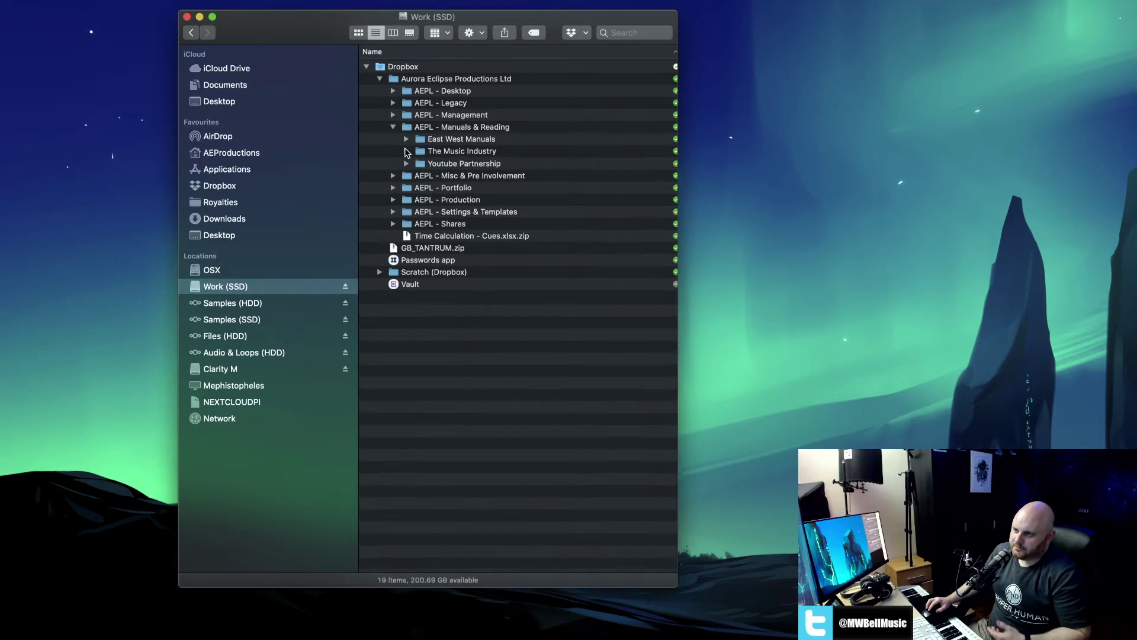
{"action": "left_click", "coordinate": [406, 165]}
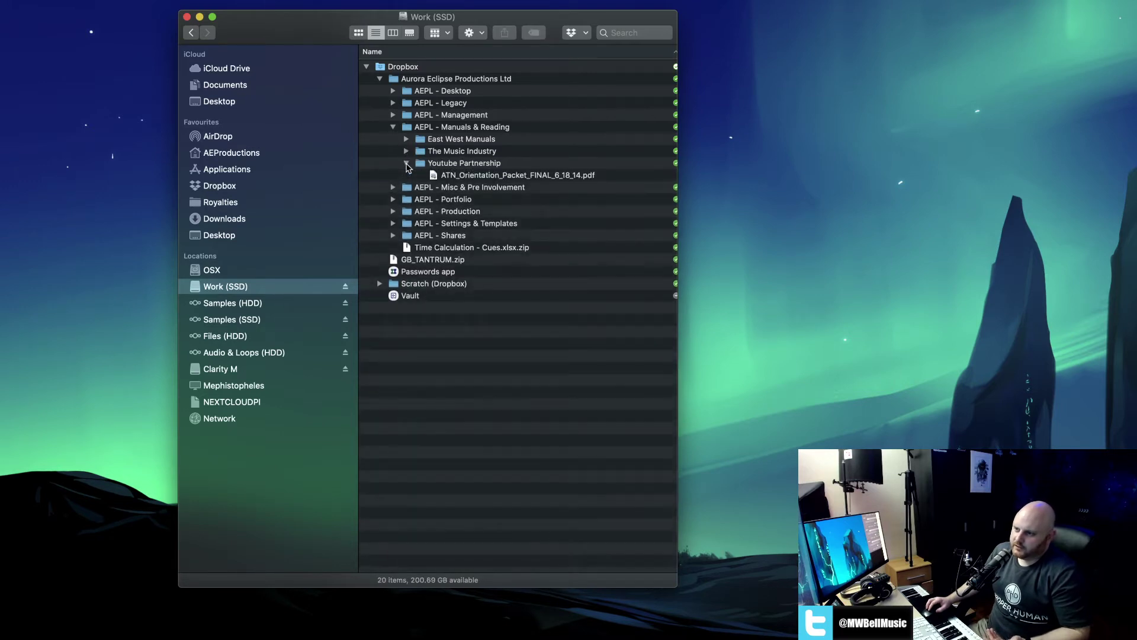
{"action": "left_click", "coordinate": [407, 165]}
{"action": "left_click", "coordinate": [406, 140]}
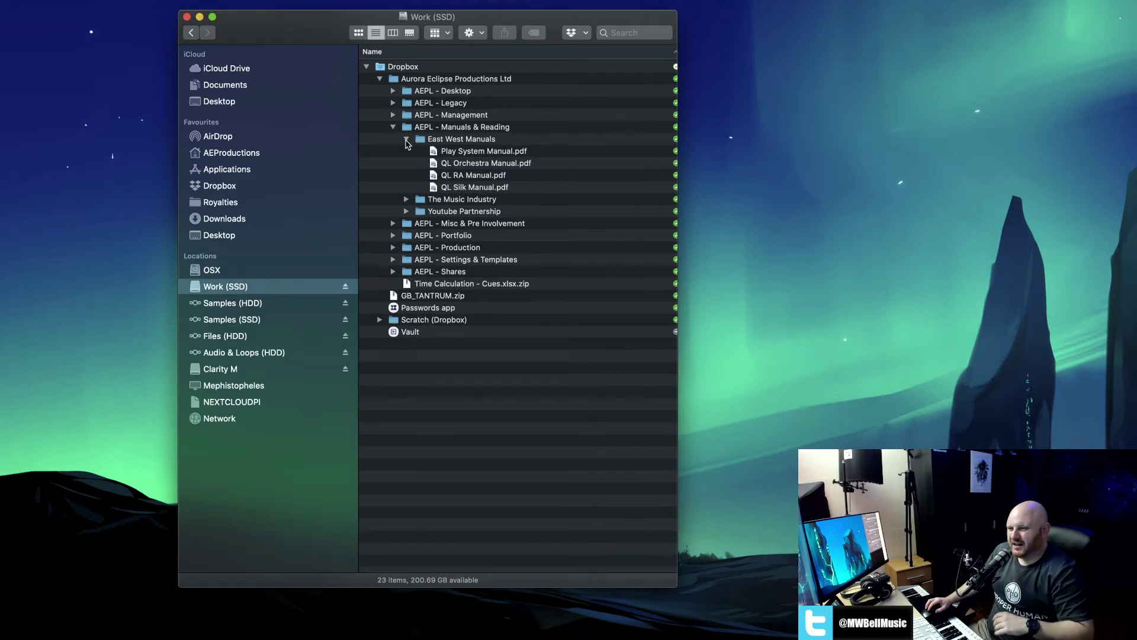
{"action": "left_click", "coordinate": [406, 141]}
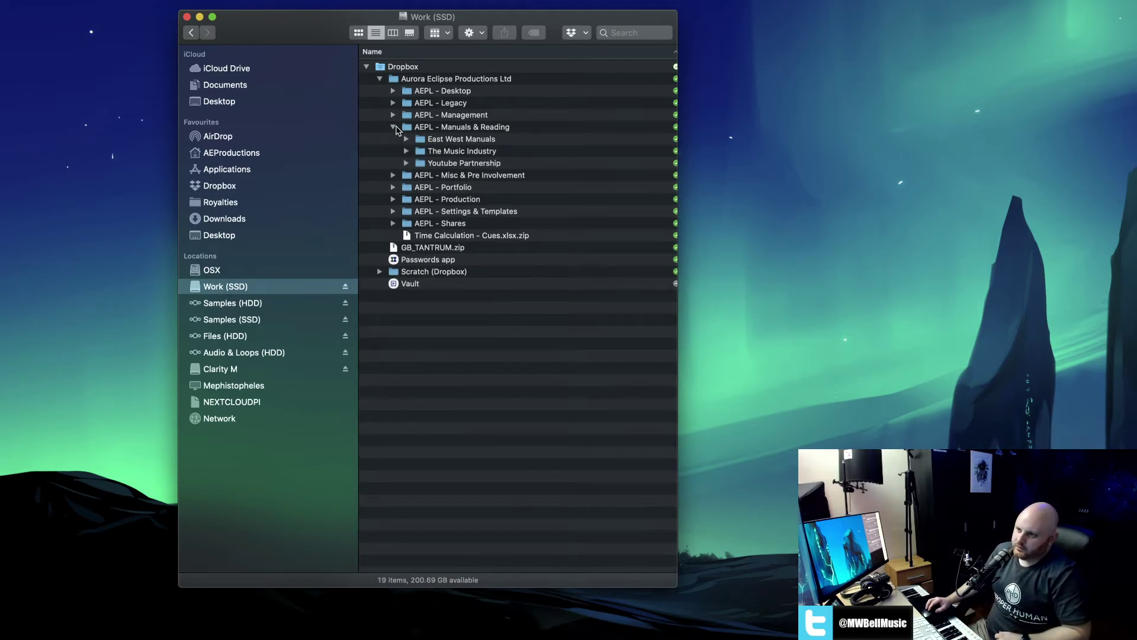
{"action": "left_click", "coordinate": [394, 127]}
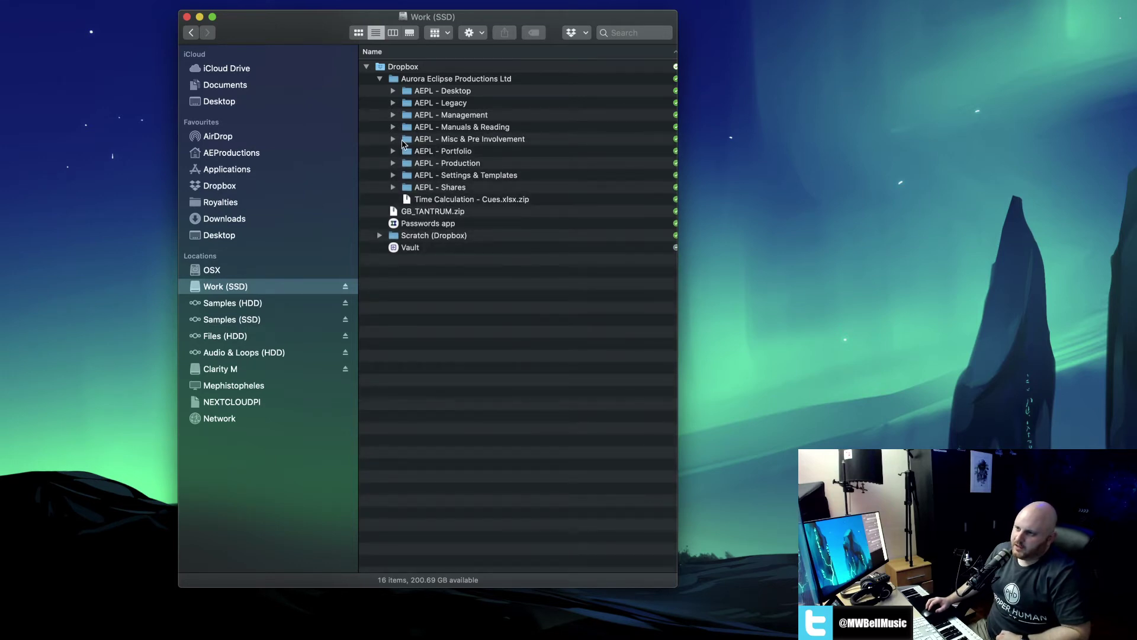
View the subfolders of AEPL - Misc & Pre Involvement and collapse the folder again.
{"action": "left_click", "coordinate": [398, 142]}
{"action": "left_click", "coordinate": [393, 140]}
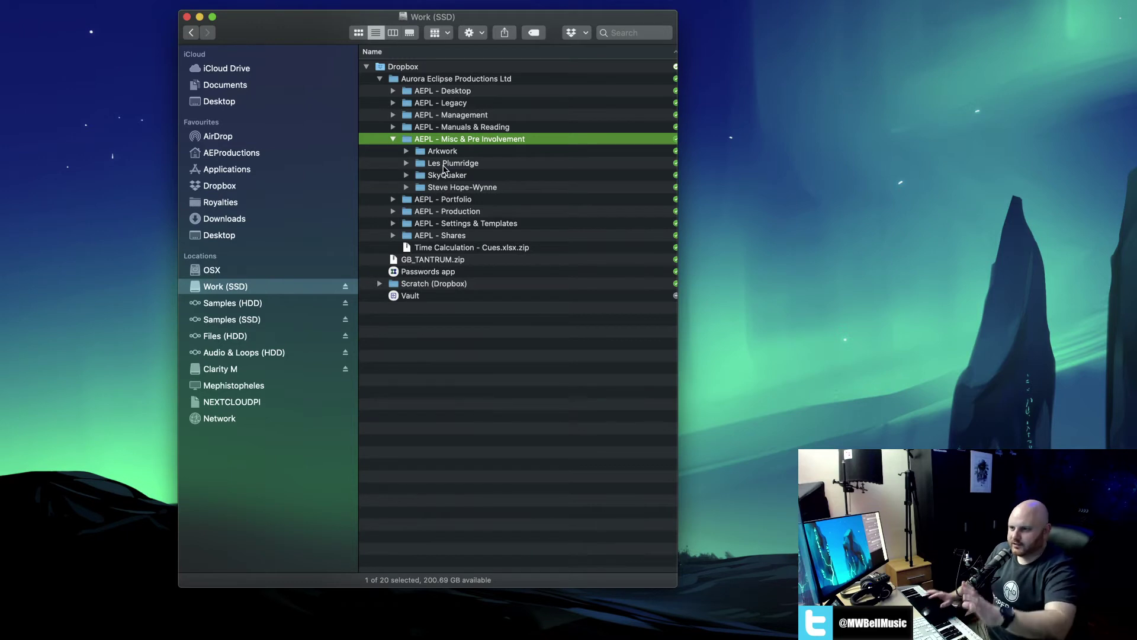
{"action": "left_click", "coordinate": [392, 140]}
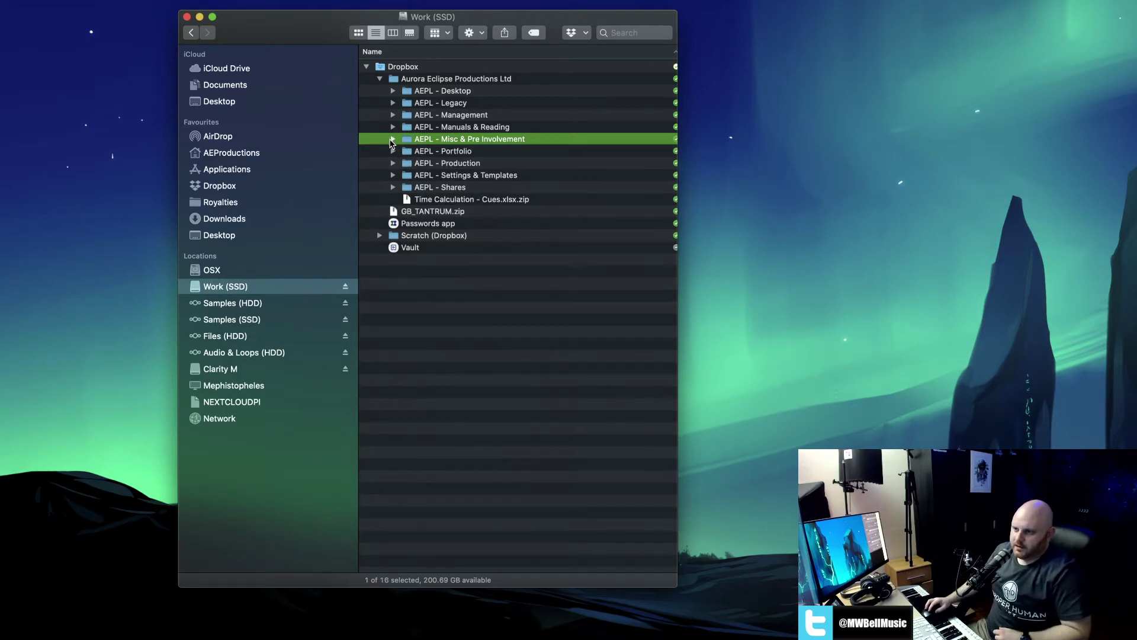
Expand AEPL - Portfolio, its Sessions folder and the composer's music folder inside Bounces.
{"action": "left_click", "coordinate": [392, 152]}
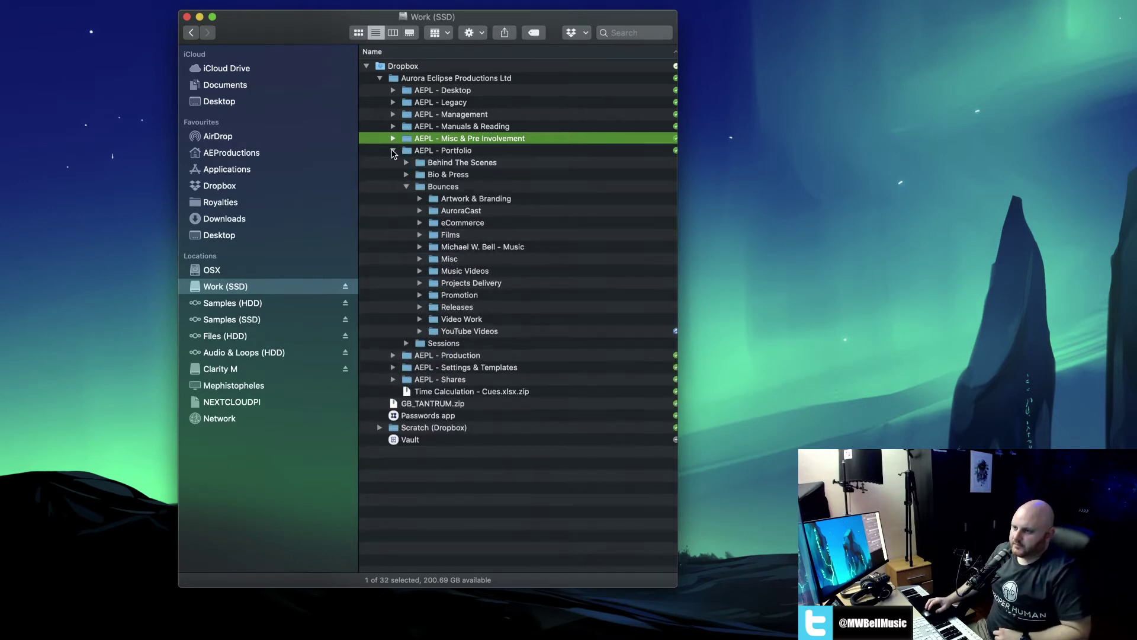
{"action": "left_click", "coordinate": [407, 343]}
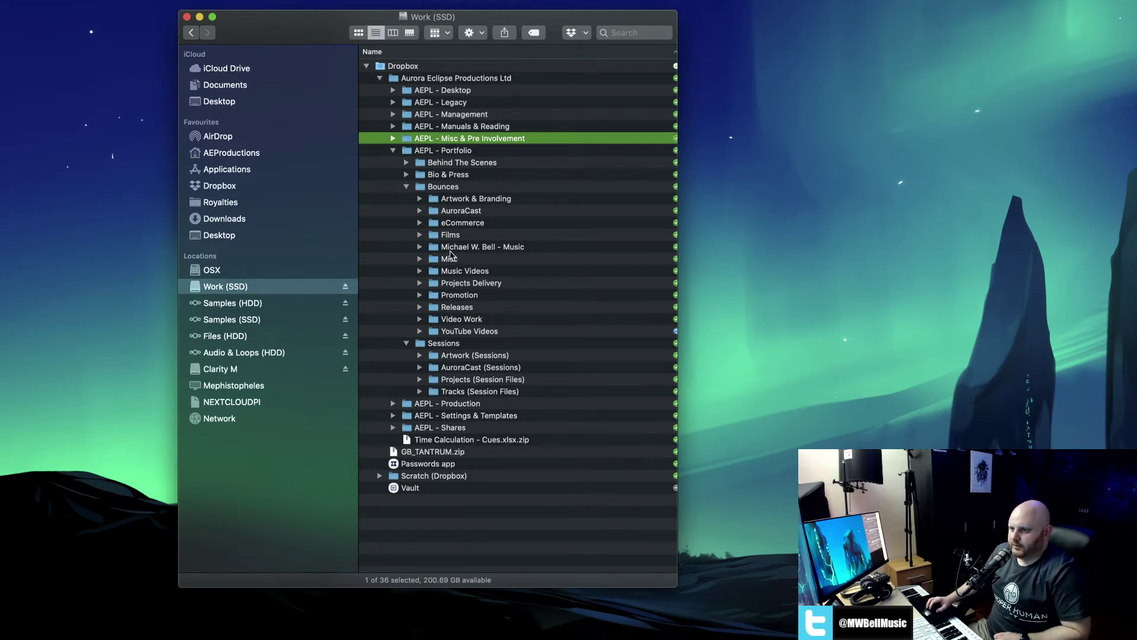
{"action": "left_click", "coordinate": [420, 246]}
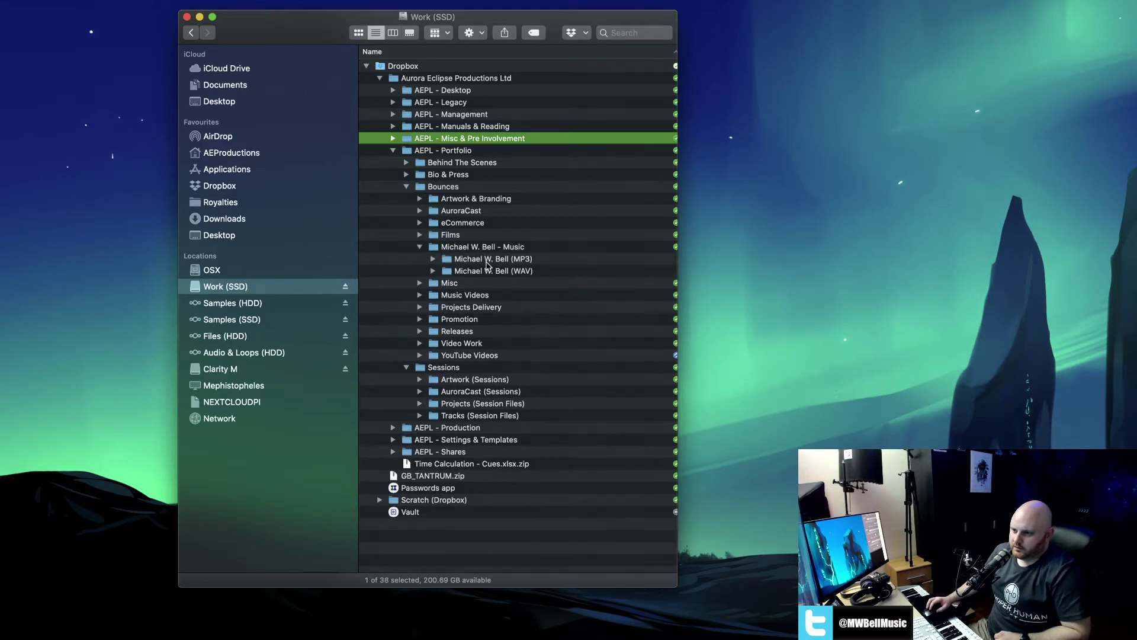
Look through the numbered tracks in the composer's MP3 folder and collapse that folder.
{"action": "left_click", "coordinate": [433, 259]}
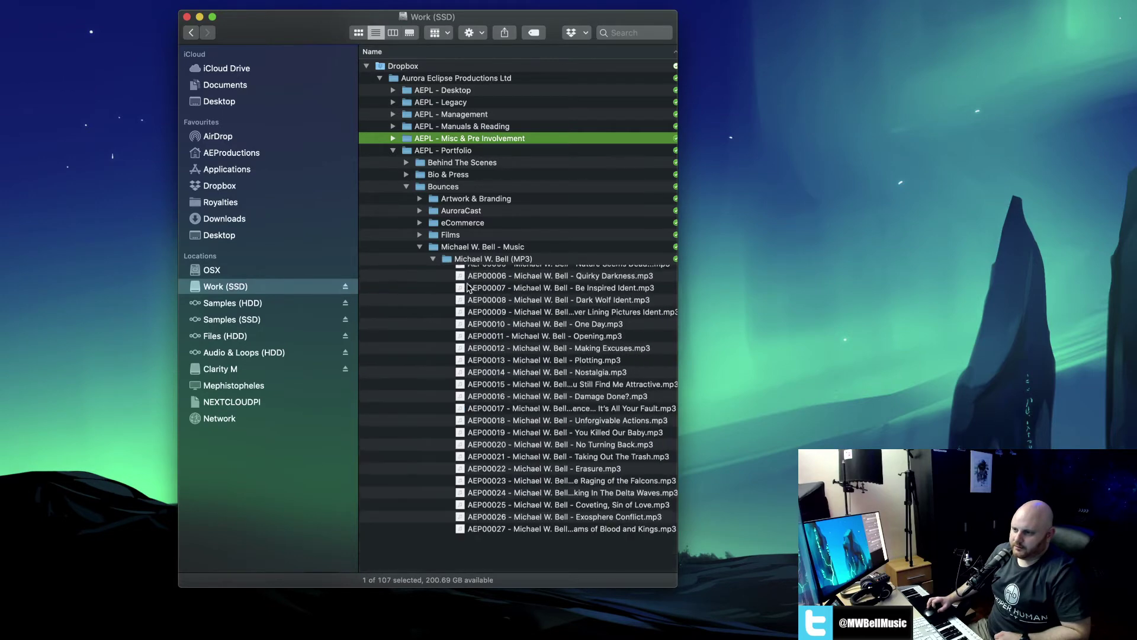
{"action": "scroll", "coordinate": [469, 287], "scroll_direction": "down", "scroll_amount": 10}
{"action": "scroll", "coordinate": [469, 287], "scroll_direction": "up", "scroll_amount": 12}
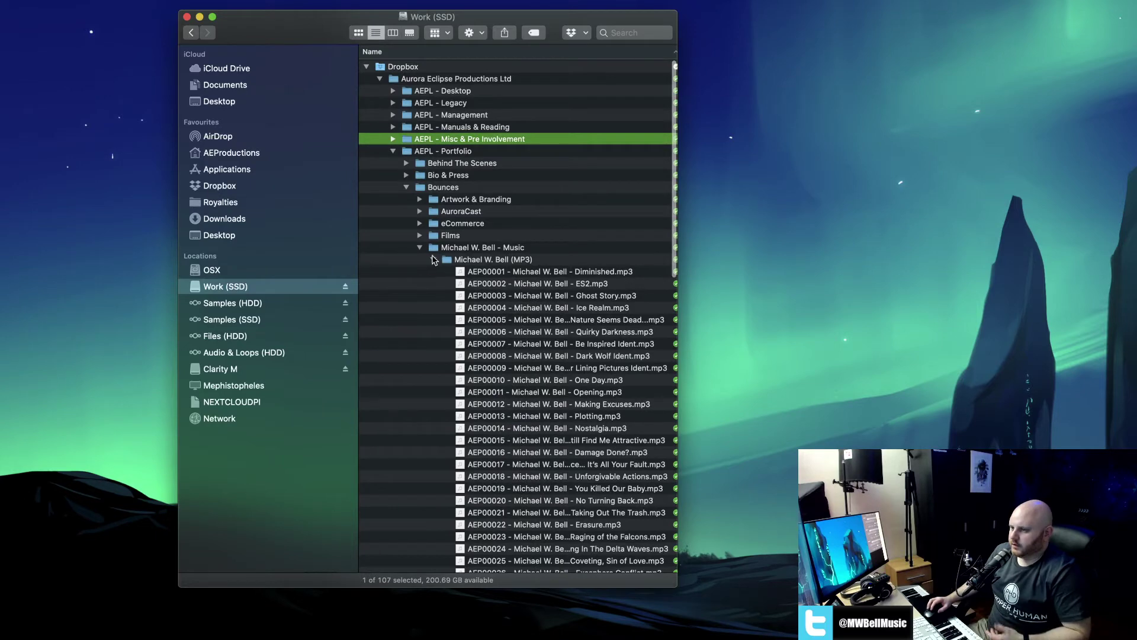
{"action": "left_click", "coordinate": [433, 260]}
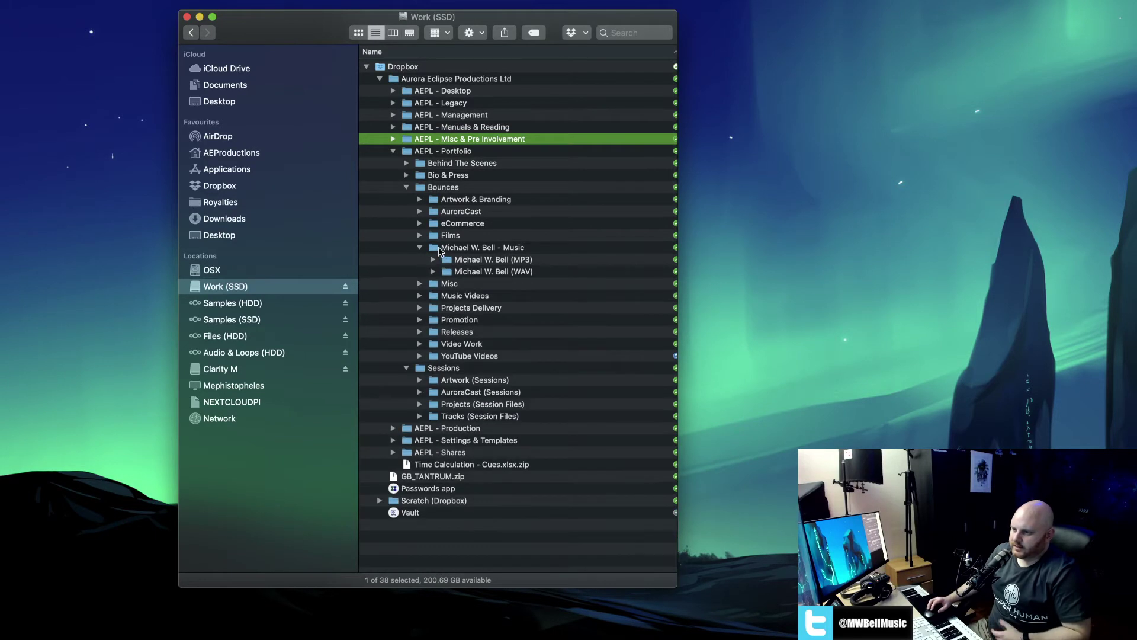
Point out the separate MP3 and WAV folders by selecting each, and collapse the composer's music folder.
{"action": "left_click", "coordinate": [486, 260]}
{"action": "left_click", "coordinate": [486, 270]}
{"action": "left_click", "coordinate": [485, 261]}
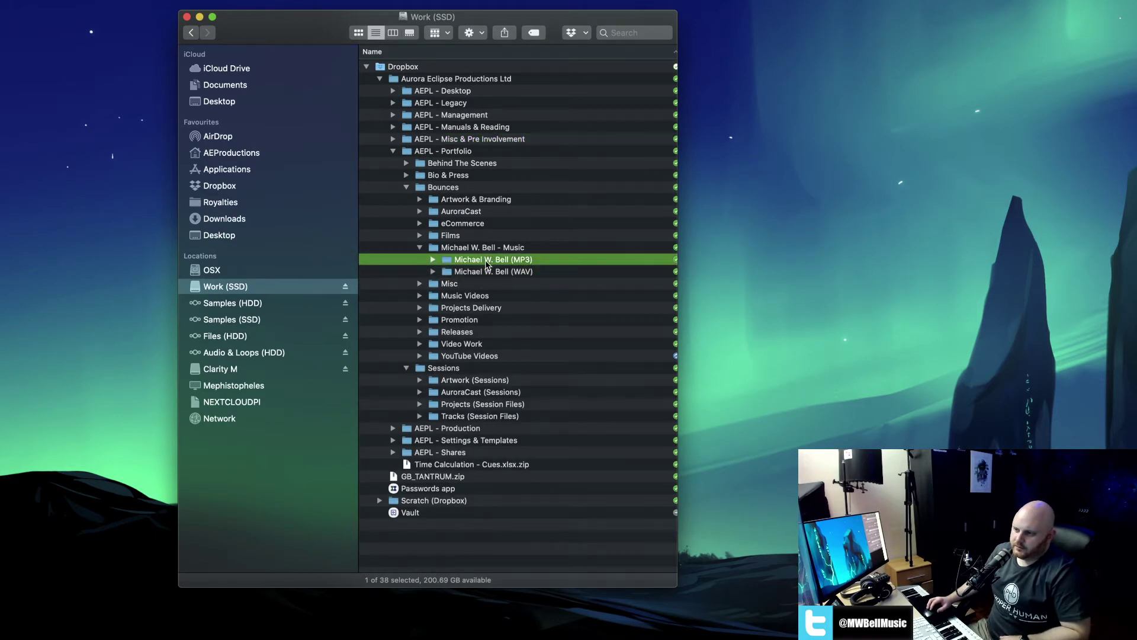
{"action": "left_click", "coordinate": [485, 272]}
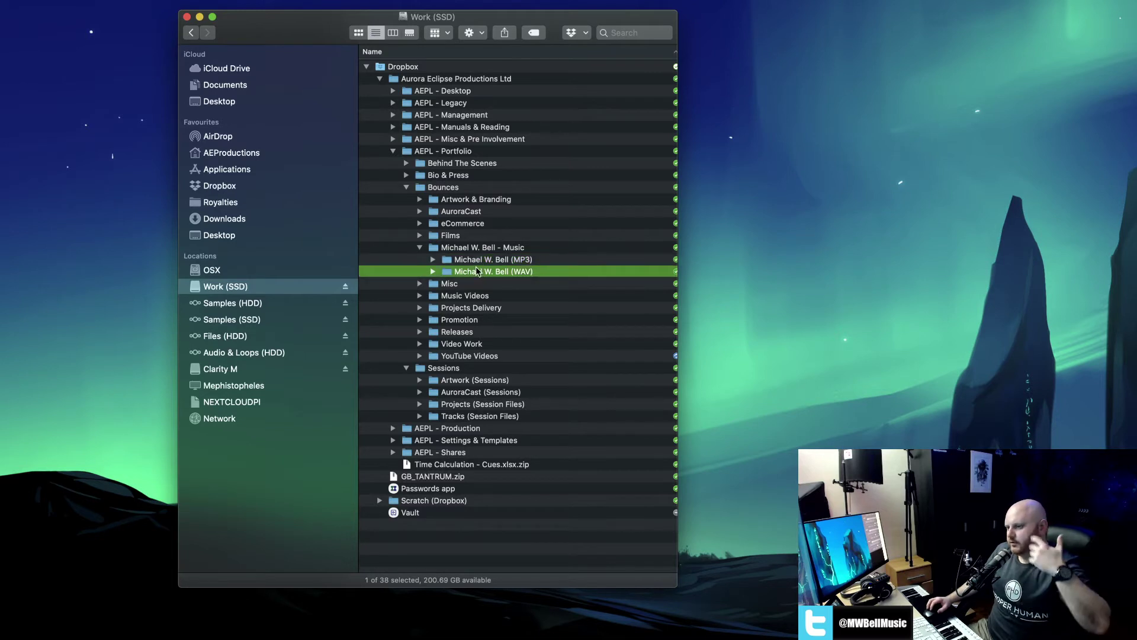
{"action": "left_click", "coordinate": [420, 248]}
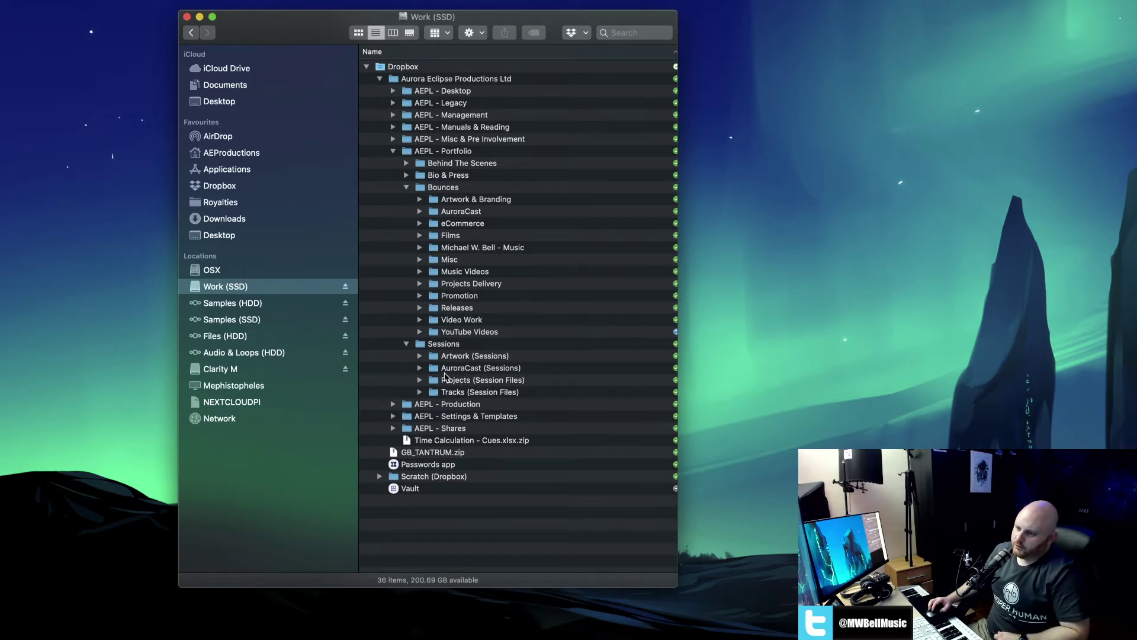
Expand AuroraCast (Sessions) within Sessions and go down through its numbered episode folders.
{"action": "left_click", "coordinate": [468, 359]}
{"action": "key", "text": "Down"}
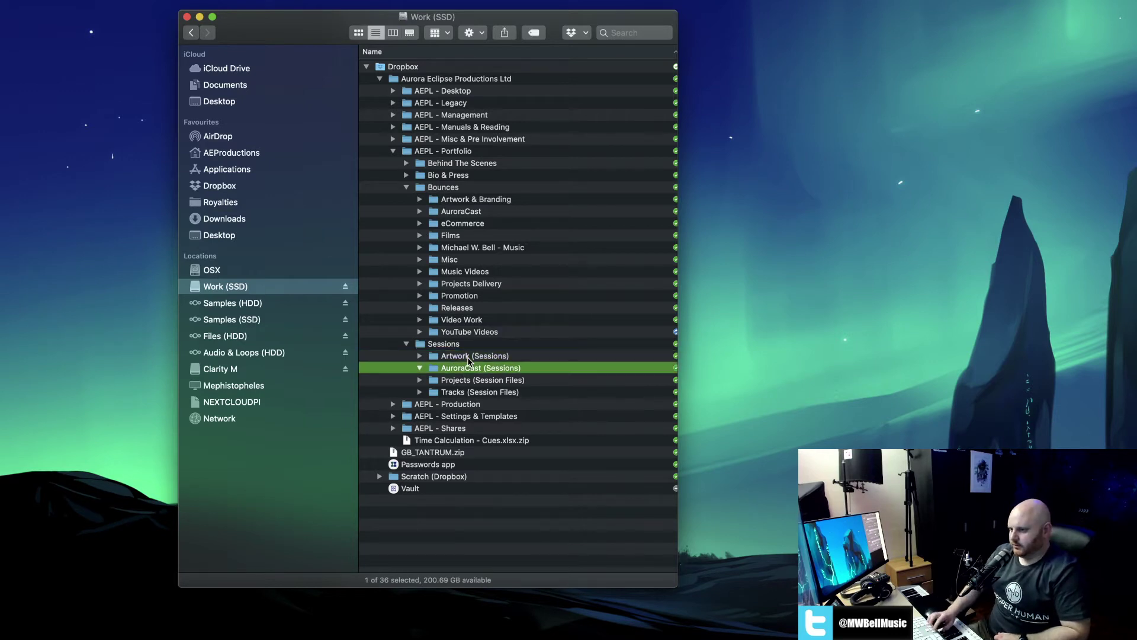
{"action": "key", "text": "Right"}
{"action": "key", "text": "Down"}
{"action": "key", "text": "Down"}
{"action": "key", "text": "Down"}
{"action": "key", "text": "Down"}
{"action": "key", "text": "Down"}
{"action": "key", "text": "Down"}
{"action": "key", "text": "Down"}
{"action": "key", "text": "Down"}
{"action": "key", "text": "Down"}
{"action": "key", "text": "Down"}
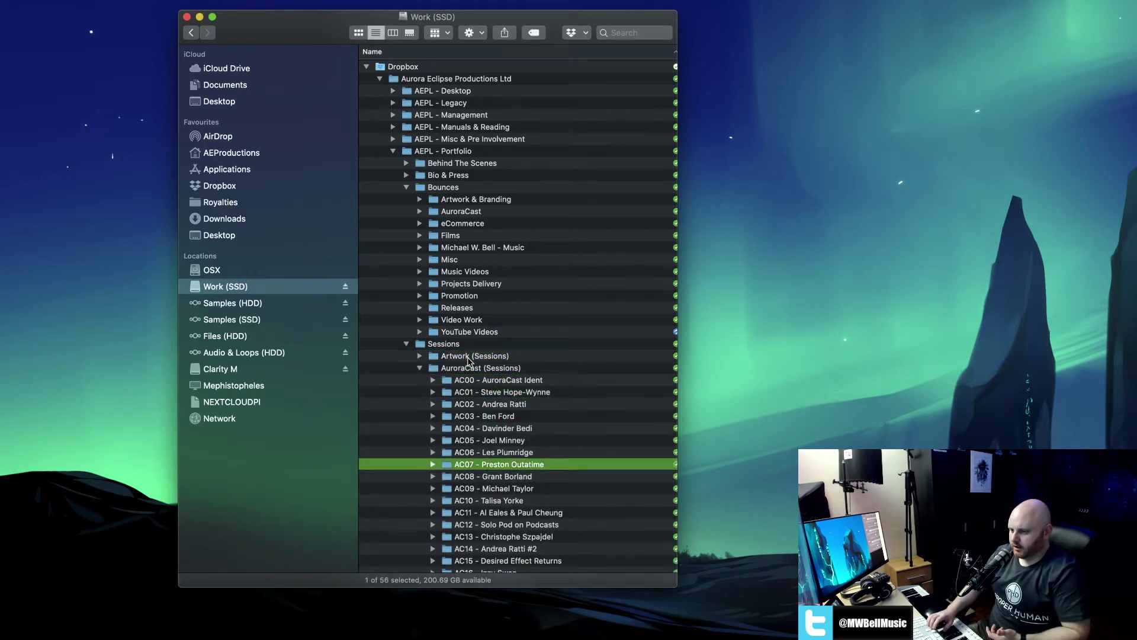
Check the AC08 episode folder and its Pro Tools subfolder, and collapse everything under AuroraCast (Sessions).
{"action": "key", "text": "Up"}
{"action": "key", "text": "Right"}
{"action": "key", "text": "Down"}
{"action": "key", "text": "Right"}
{"action": "key", "text": "Left"}
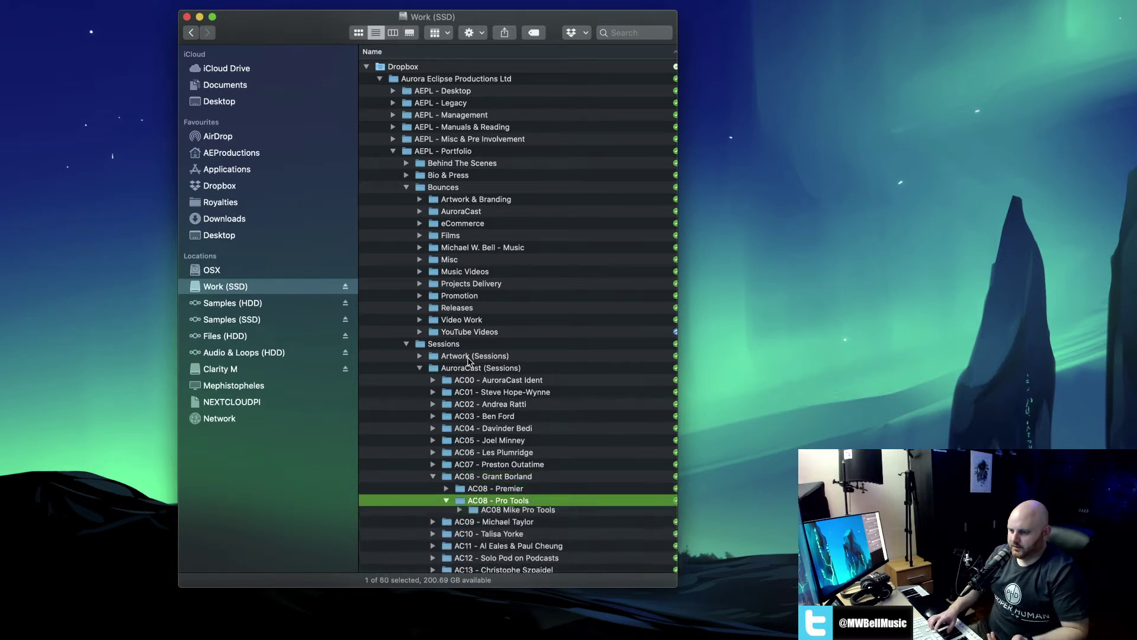
{"action": "key", "text": "Left"}
{"action": "key", "text": "Left"}
{"action": "key", "text": "Left"}
{"action": "key", "text": "Left"}
Expand Tracks (Session Files) and open its 2021 folder to view the sessions inside.
{"action": "key", "text": "Down"}
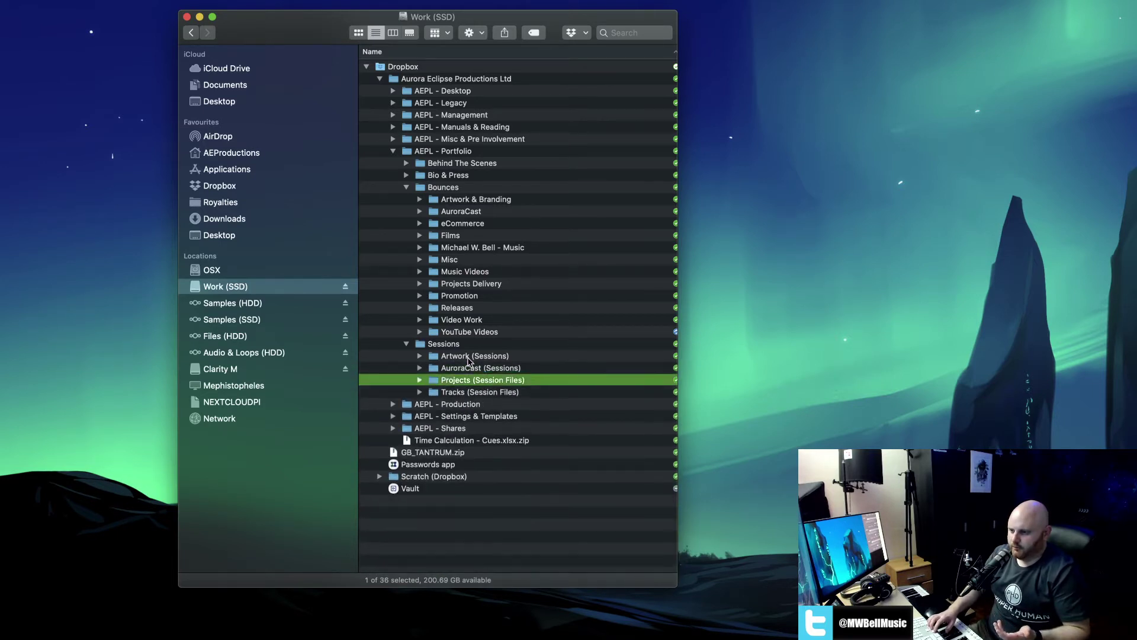
{"action": "key", "text": "Down"}
{"action": "key", "text": "Right"}
{"action": "key", "text": "Down"}
{"action": "key", "text": "Down"}
{"action": "key", "text": "Down"}
{"action": "key", "text": "Down"}
{"action": "key", "text": "Down"}
{"action": "key", "text": "Down"}
{"action": "key", "text": "Down"}
{"action": "key", "text": "Down"}
{"action": "key", "text": "Down"}
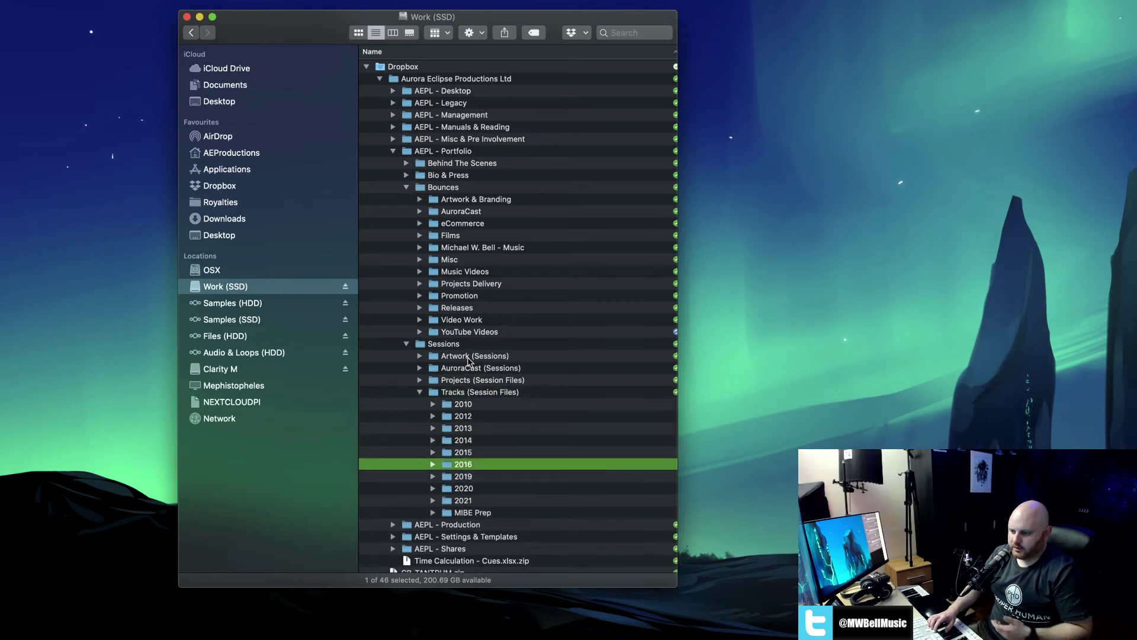
{"action": "key", "text": "Right"}
{"action": "key", "text": "Down"}
{"action": "key", "text": "Down"}
Correct the misspelled session folder name in 2021 to Cinematic Album Compile Session.
{"action": "key", "text": "Up"}
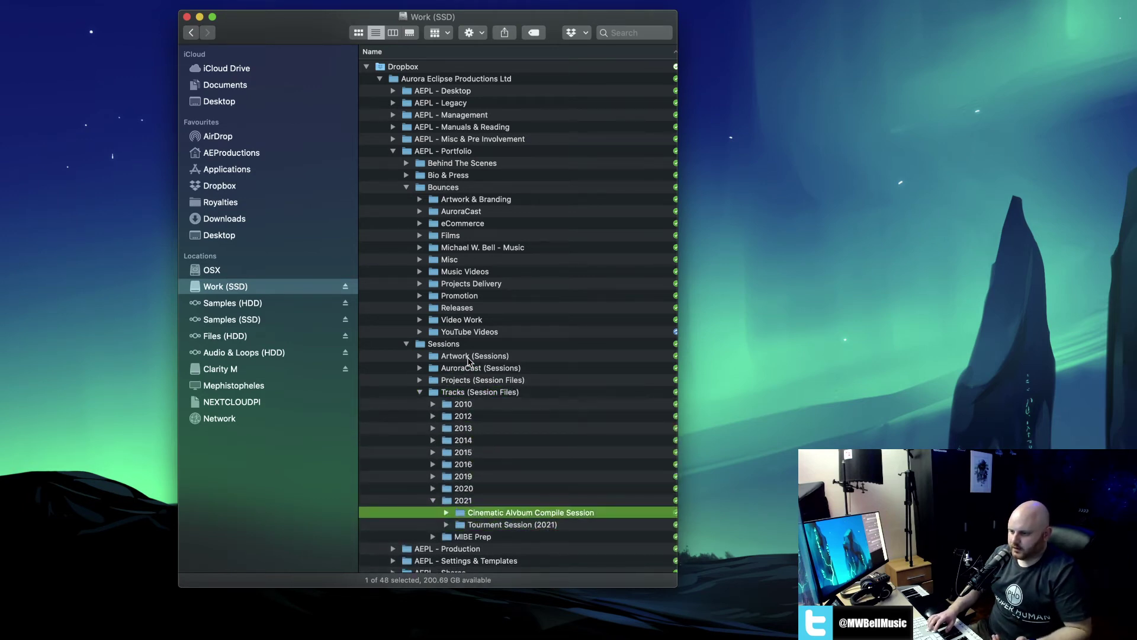
{"action": "key", "text": "Return"}
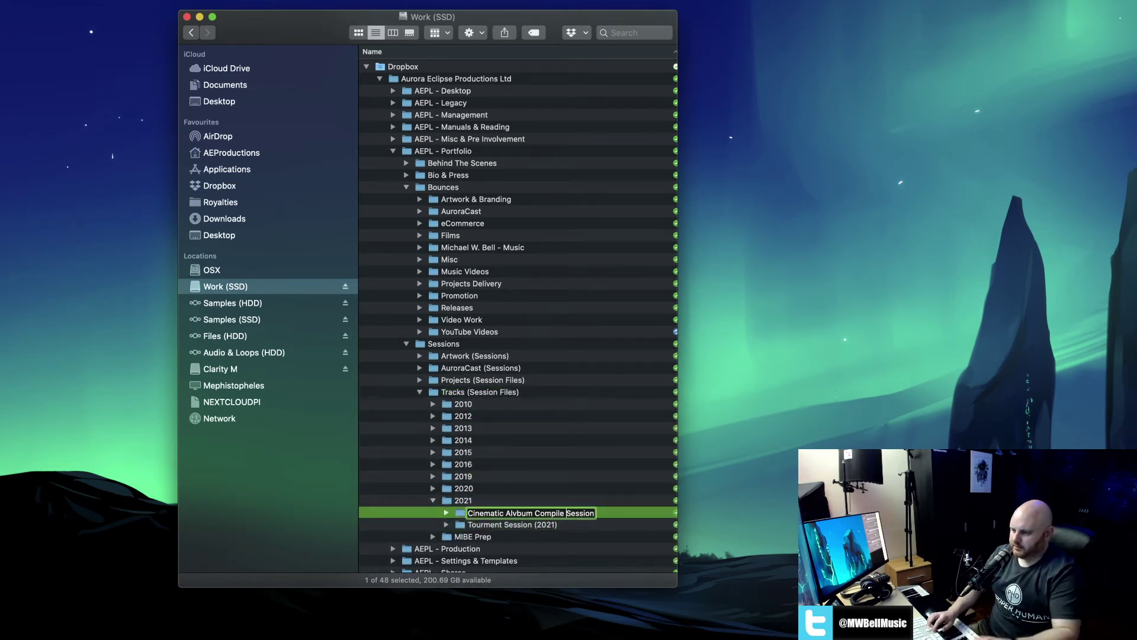
{"action": "key", "text": "Left"}
{"action": "key", "text": "Left"}
{"action": "key", "text": "Left"}
{"action": "key", "text": "Left"}
{"action": "key", "text": "Left"}
{"action": "key", "text": "BackSpace"}
{"action": "key", "text": "BackSpace"}
{"action": "key", "text": "BackSpace"}
{"action": "key", "text": "BackSpace"}
{"action": "key", "text": "BackSpace"}
{"action": "type", "text": "lbum"}
{"action": "key", "text": "Return"}
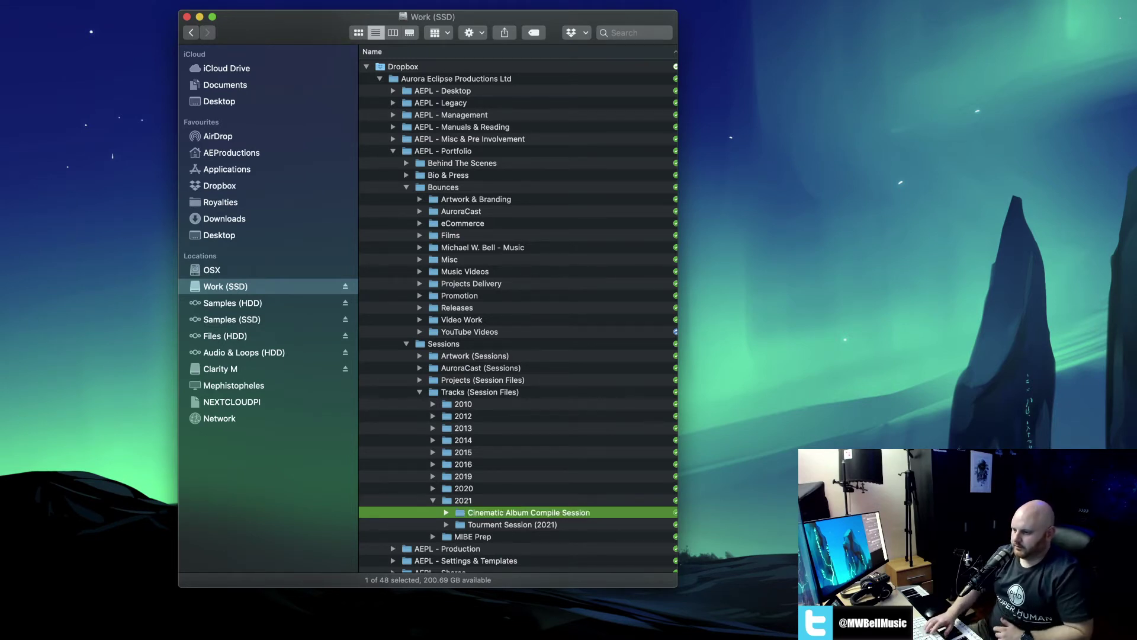
View the contents of the Cinematic Album Compile Session folder and collapse it again.
{"action": "key", "text": "Right"}
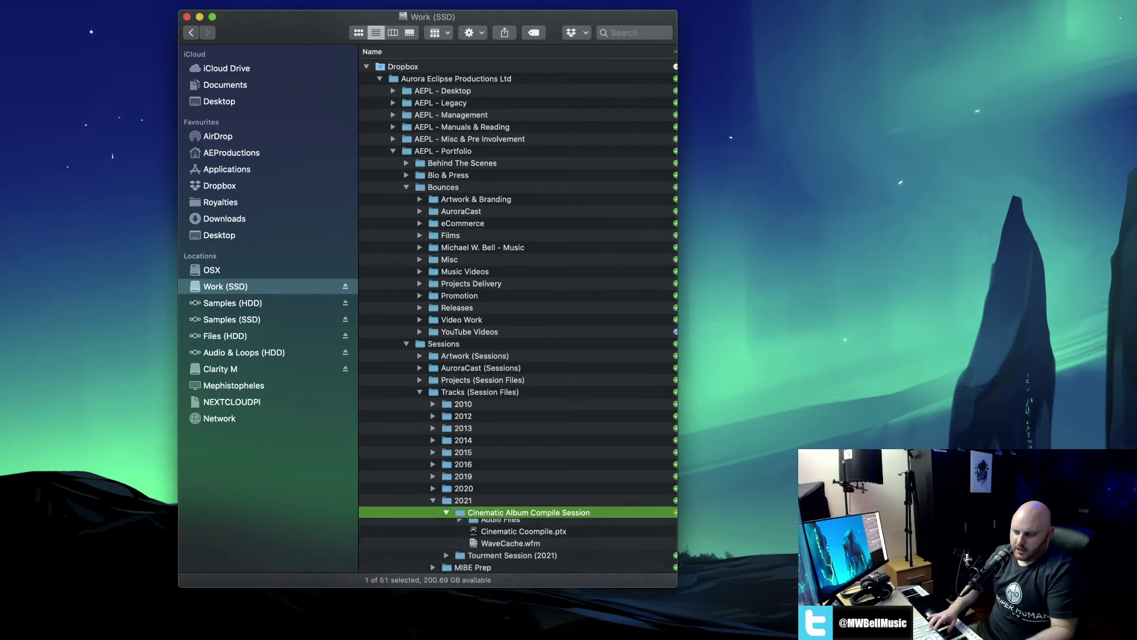
{"action": "key", "text": "Left"}
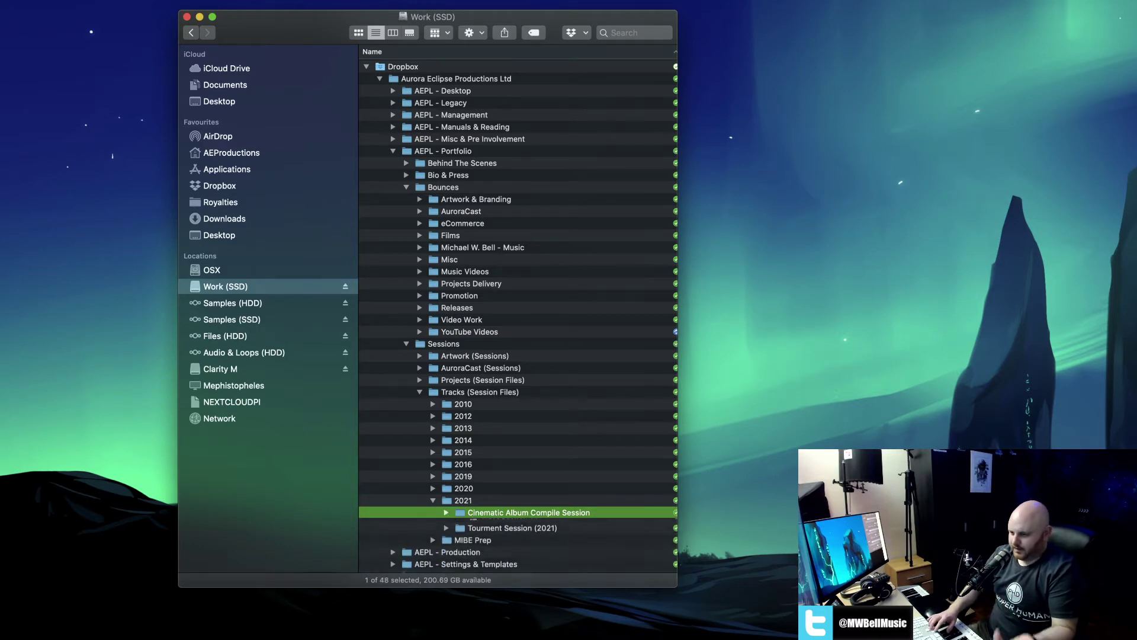
Collapse the 2021 folder in Tracks (Session Files) and expand 2020 to view the sessions inside.
{"action": "key", "text": "Down"}
{"action": "key", "text": "Right"}
{"action": "key", "text": "Left"}
{"action": "key", "text": "Left"}
{"action": "key", "text": "Left"}
{"action": "key", "text": "Up"}
{"action": "key", "text": "Right"}
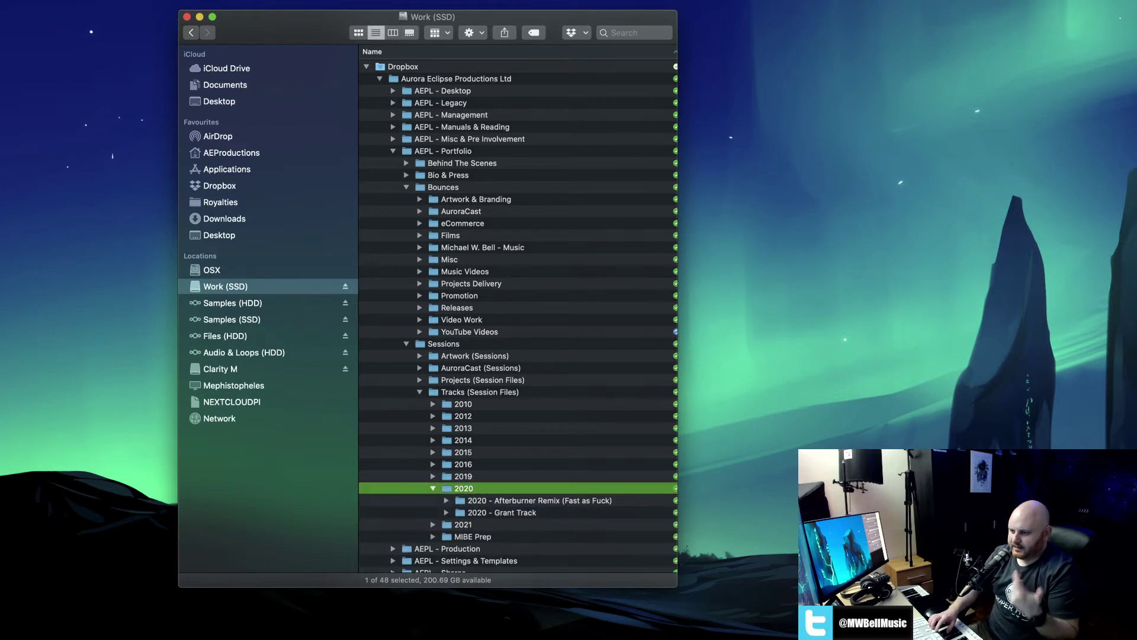
{"action": "key", "text": "Left"}
{"action": "key", "text": "Right"}
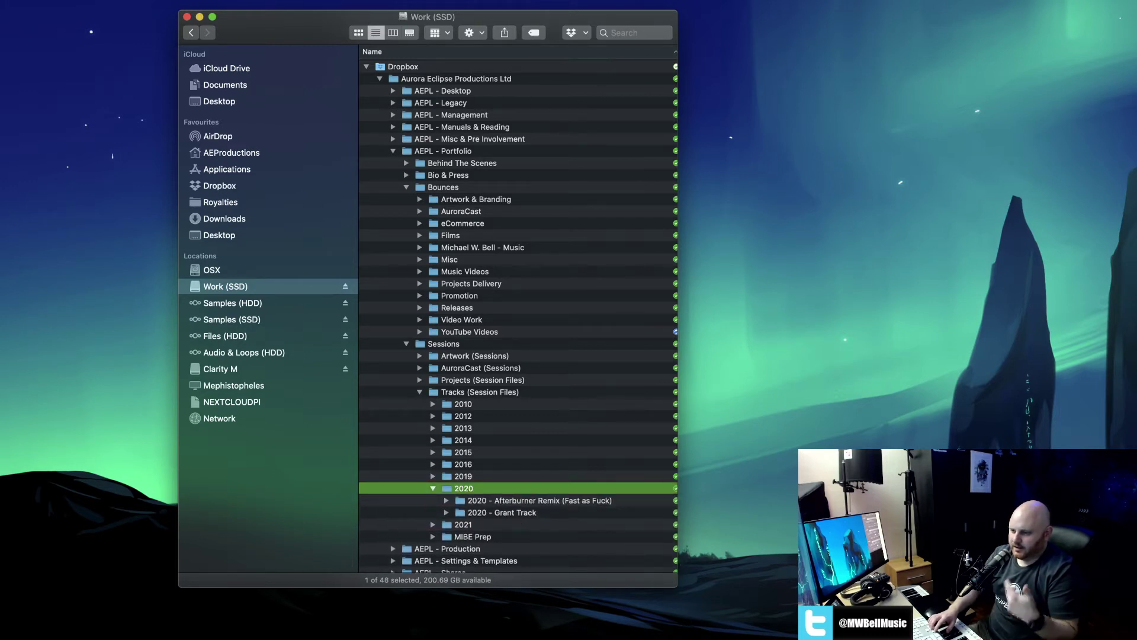
{"action": "key", "text": "Down"}
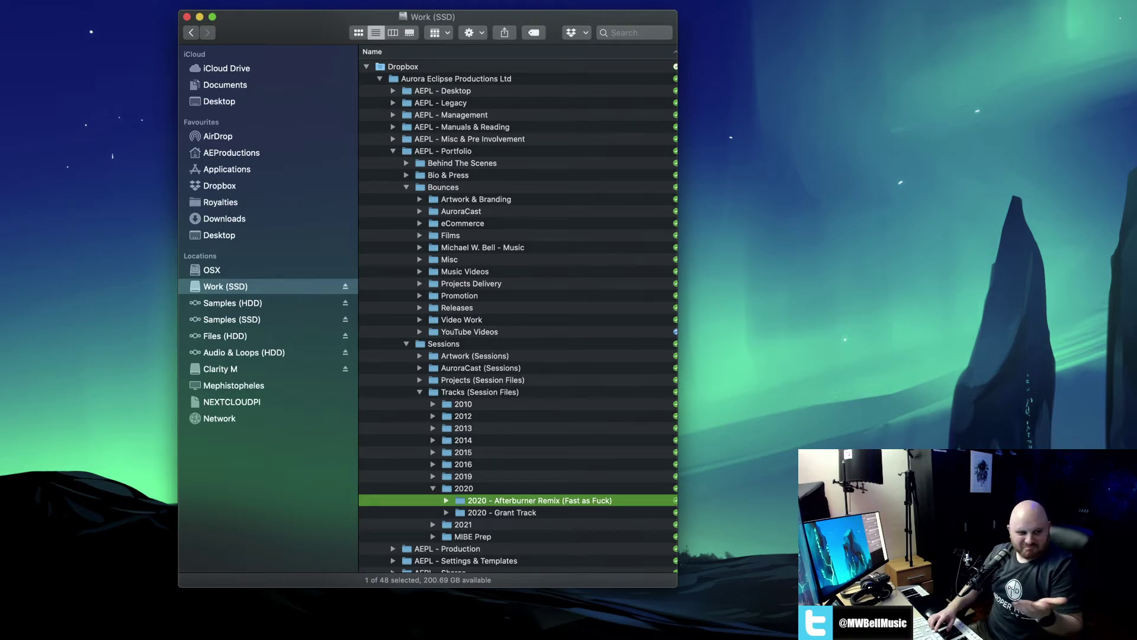
{"action": "key", "text": "Up"}
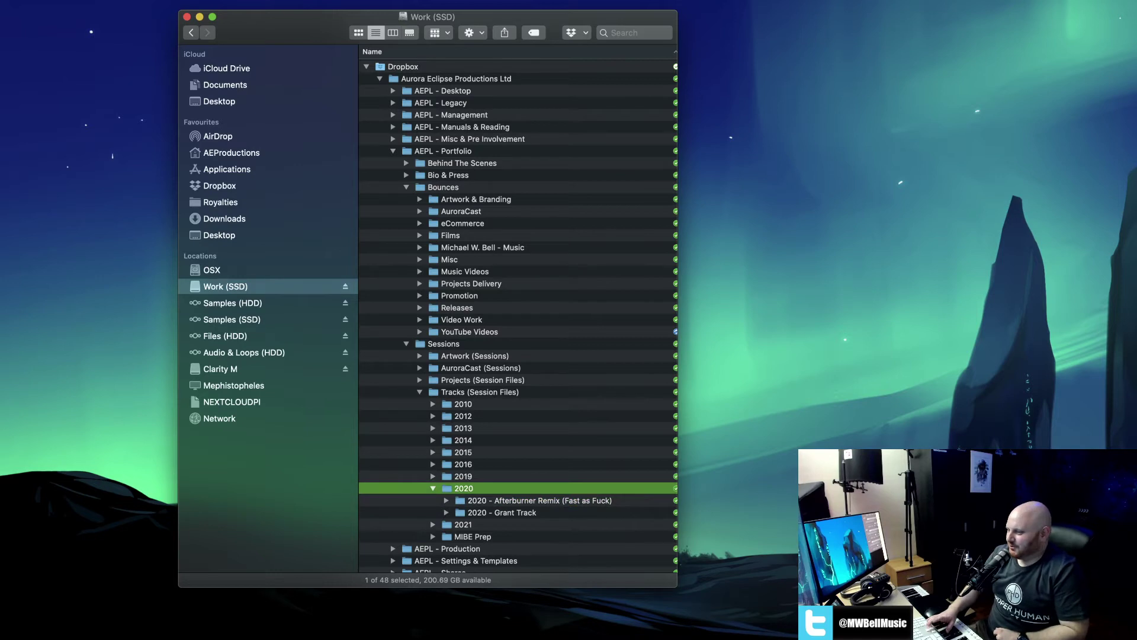
Collapse the 2020 folder and Tracks (Session Files), and move back up to Artwork (Sessions).
{"action": "key", "text": "Left"}
{"action": "key", "text": "Left"}
{"action": "key", "text": "Left"}
{"action": "key", "text": "Up"}
{"action": "key", "text": "Up"}
{"action": "key", "text": "Up"}
{"action": "key", "text": "Up"}
{"action": "key", "text": "Up"}
{"action": "key", "text": "Up"}
{"action": "key", "text": "Up"}
{"action": "key", "text": "Up"}
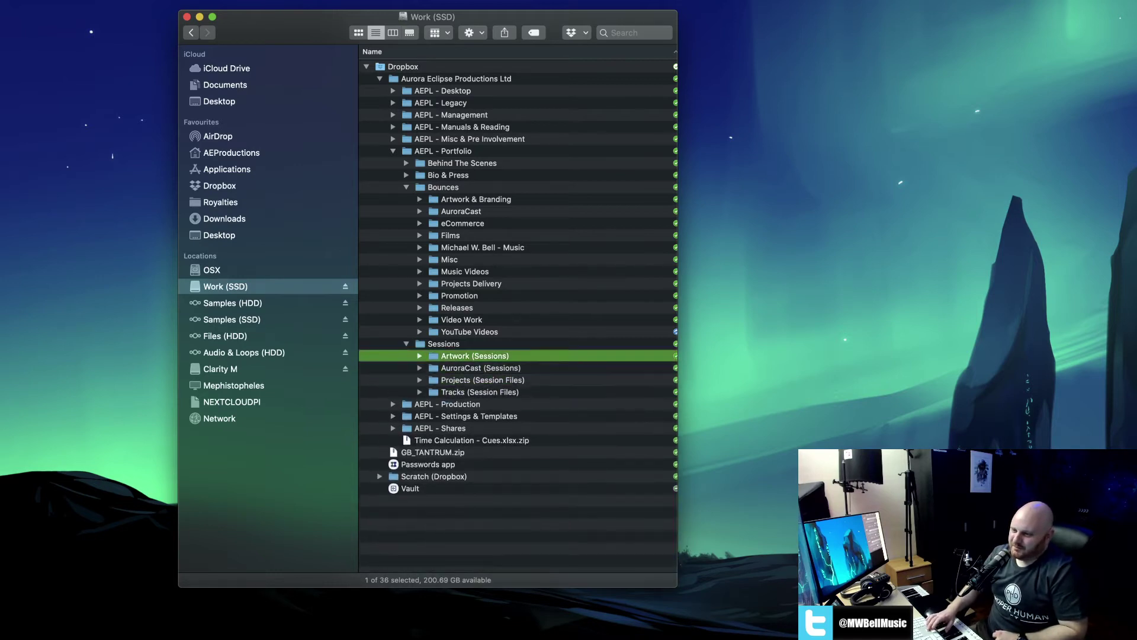
Expand the Artwork & Branding folder under Bounces and go through its subfolders.
{"action": "key", "text": "Up"}
{"action": "key", "text": "Up"}
{"action": "key", "text": "Up"}
{"action": "key", "text": "Up"}
{"action": "key", "text": "Up"}
{"action": "key", "text": "Up"}
{"action": "key", "text": "Up"}
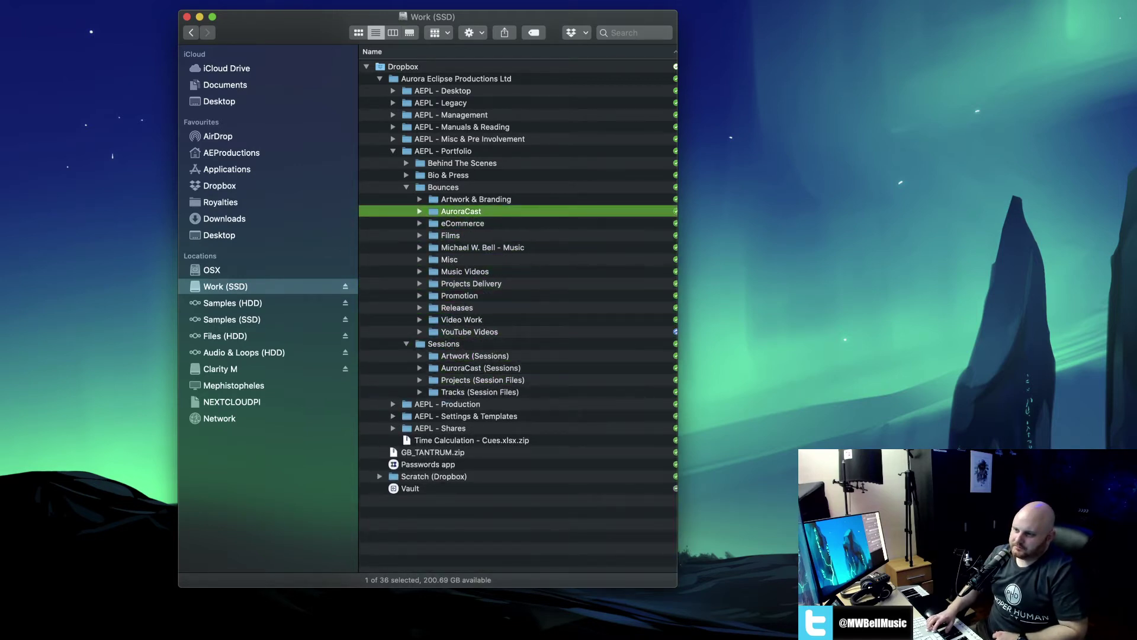
{"action": "key", "text": "Right"}
{"action": "key", "text": "Down"}
{"action": "key", "text": "Down"}
{"action": "key", "text": "Down"}
{"action": "key", "text": "Down"}
{"action": "key", "text": "Down"}
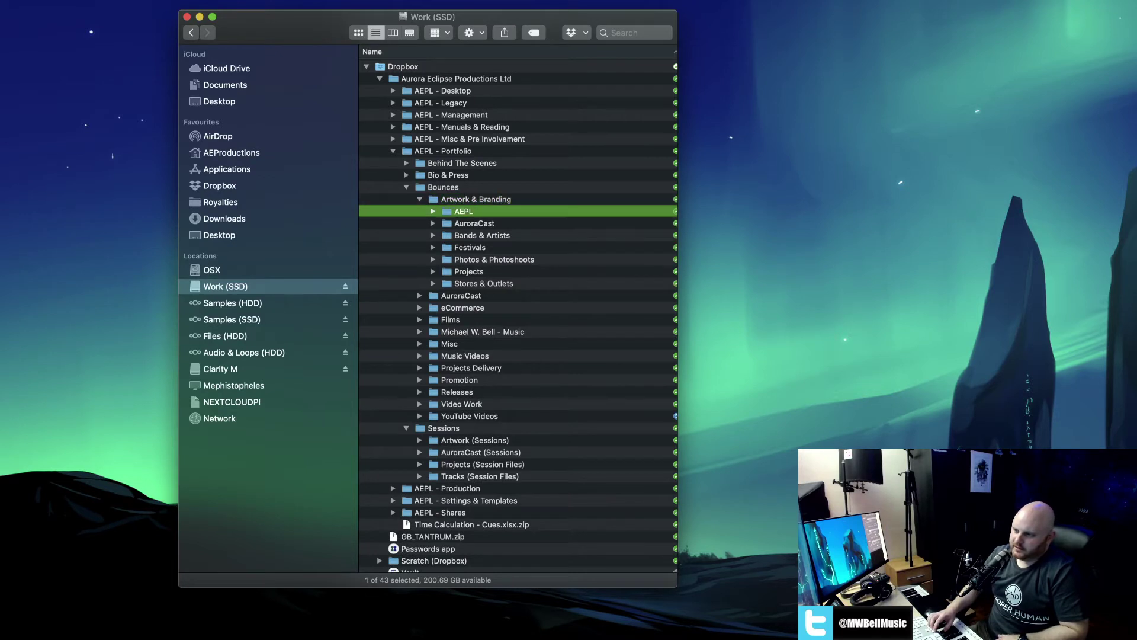
Expand the Festivals folder in Artwork & Branding and preview the Blanket (Fright Night Fest) image.
{"action": "key", "text": "Right"}
{"action": "key", "text": "Left"}
{"action": "key", "text": "Up"}
{"action": "key", "text": "Right"}
{"action": "key", "text": "Down"}
{"action": "key", "text": "Up"}
{"action": "key", "text": "Down"}
{"action": "key", "text": "Up"}
{"action": "key", "text": "Down"}
{"action": "key", "text": "space"}
{"action": "key", "text": "Down"}
{"action": "key", "text": "Up"}
{"action": "key", "text": "space"}
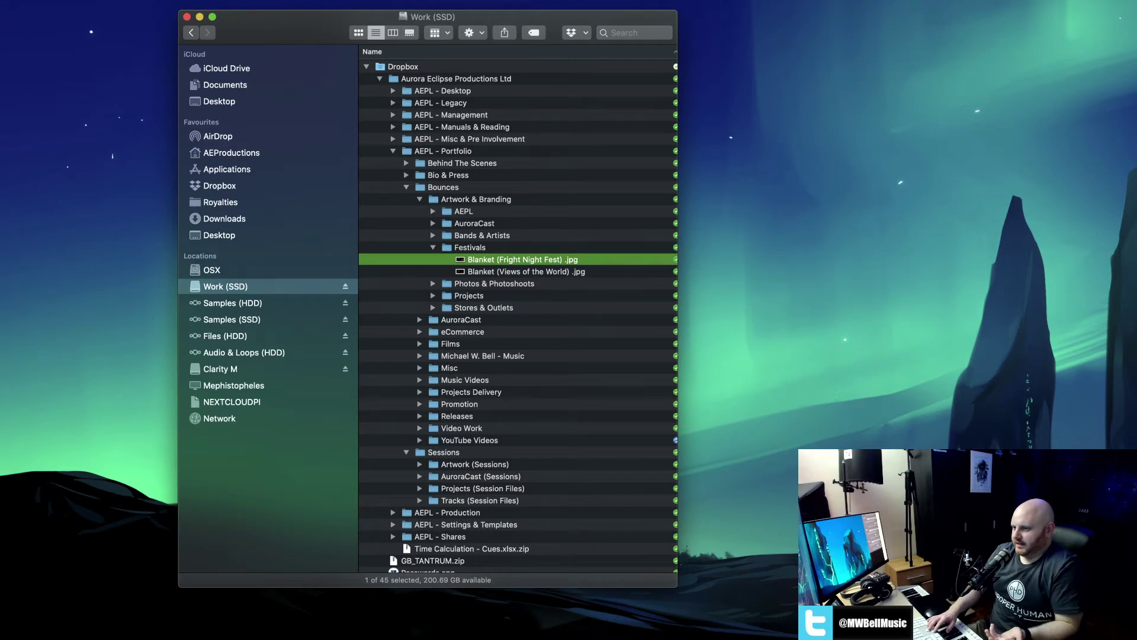
Collapse Festivals, and expand Bands & Artists with its MWB subfolder to view the contents.
{"action": "key", "text": "Up"}
{"action": "key", "text": "Left"}
{"action": "key", "text": "Up"}
{"action": "key", "text": "Right"}
{"action": "key", "text": "Down"}
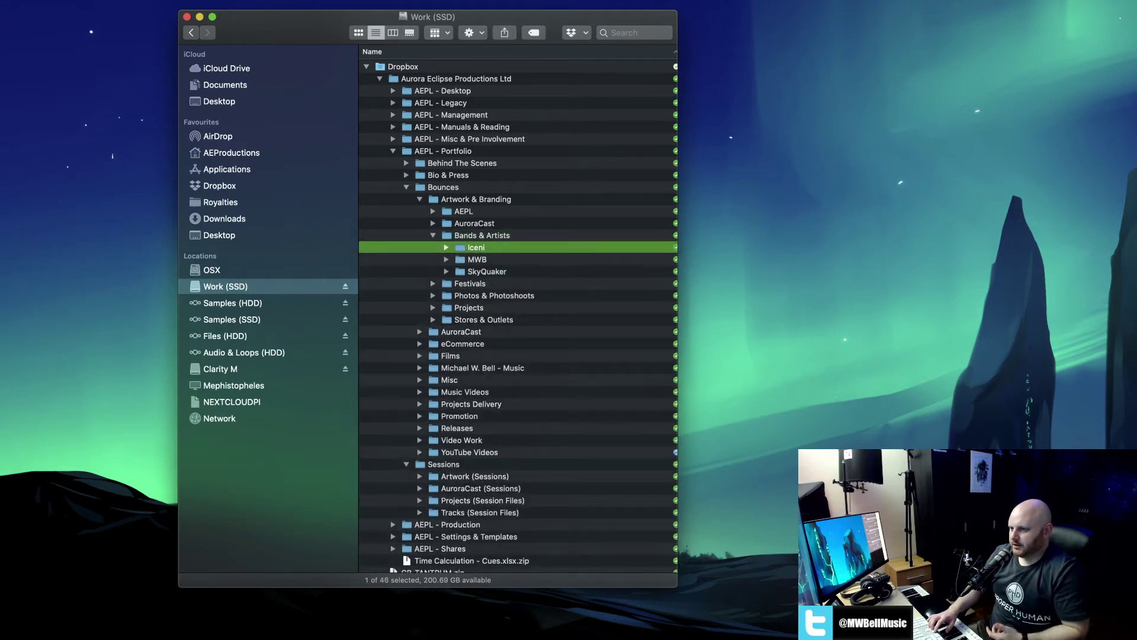
{"action": "key", "text": "Down"}
{"action": "key", "text": "Right"}
{"action": "key", "text": "Down"}
{"action": "key", "text": "Down"}
{"action": "key", "text": "Up"}
{"action": "key", "text": "Up"}
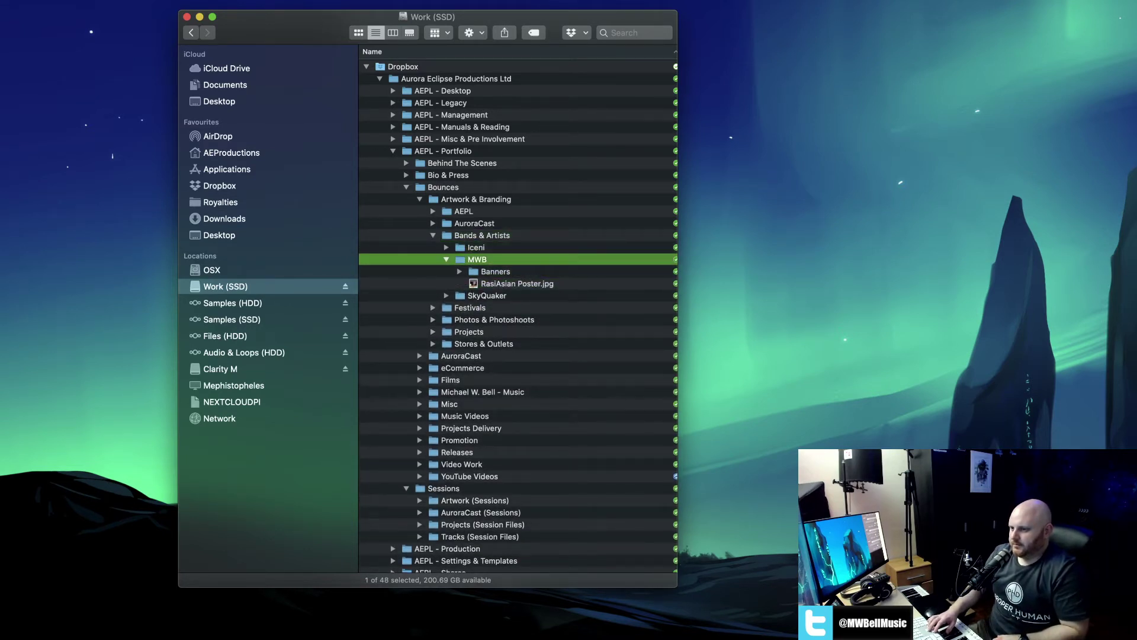
Preview RasiAsian Poster.jpg in the MWB folder and close the preview.
{"action": "key", "text": "Down"}
{"action": "key", "text": "Down"}
{"action": "key", "text": "space"}
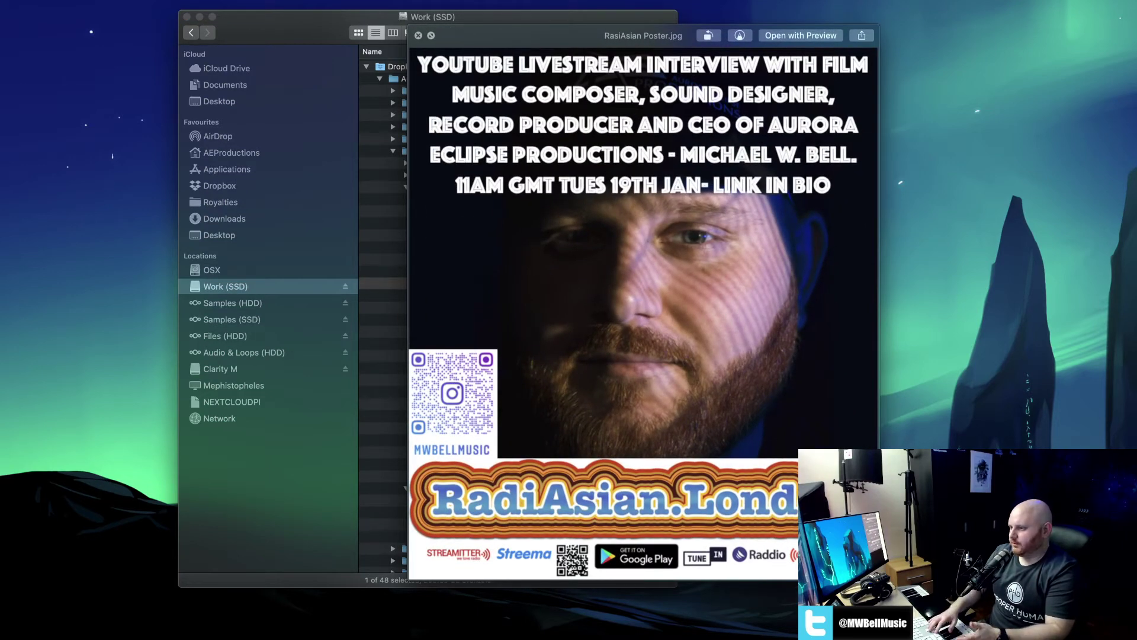
{"action": "key", "text": "space"}
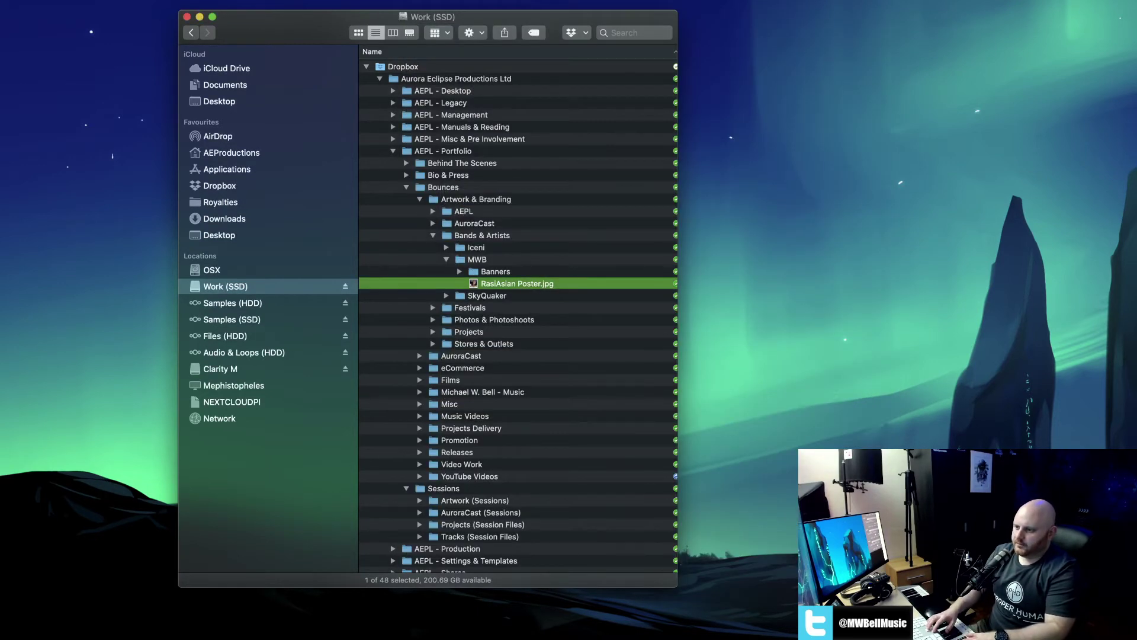
{"action": "key", "text": "space"}
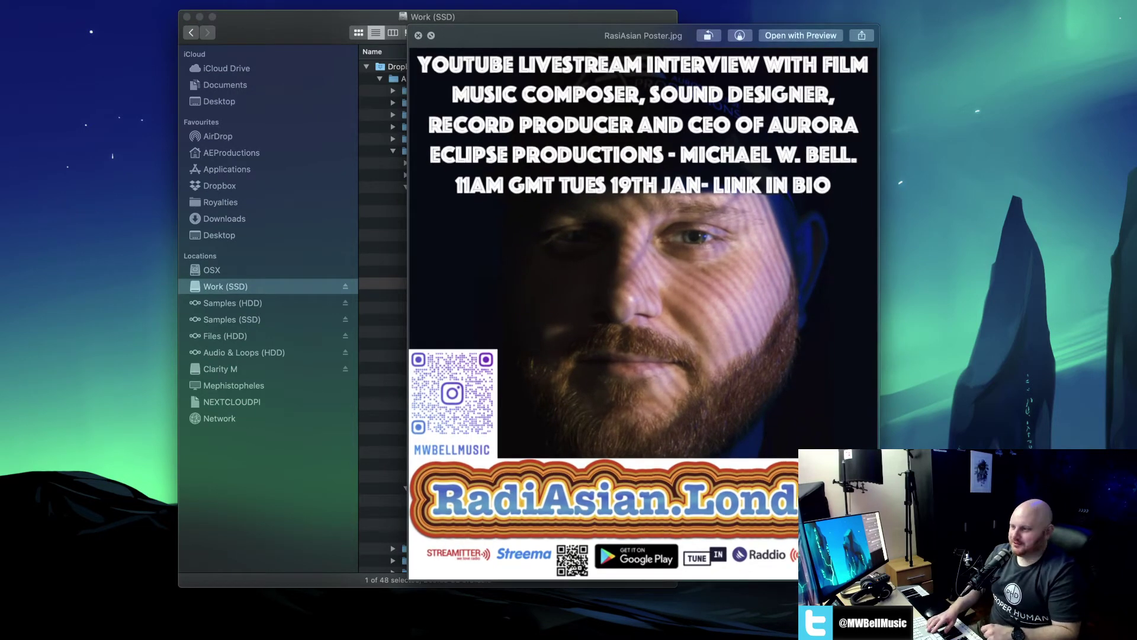
{"action": "key", "text": "space"}
Collapse the MWB, Bands & Artists and Artwork & Branding folders.
{"action": "key", "text": "Up"}
{"action": "key", "text": "Up"}
{"action": "key", "text": "Left"}
{"action": "key", "text": "Left"}
{"action": "key", "text": "Left"}
{"action": "key", "text": "Left"}
Expand the Promotion folder under Bounces and open its Fragments Adverts subfolder.
{"action": "key", "text": "Down"}
{"action": "key", "text": "Down"}
{"action": "key", "text": "Down"}
{"action": "key", "text": "Down"}
{"action": "key", "text": "Down"}
{"action": "key", "text": "Down"}
{"action": "key", "text": "Down"}
{"action": "key", "text": "Right"}
{"action": "key", "text": "Down"}
{"action": "key", "text": "Down"}
{"action": "key", "text": "Down"}
{"action": "key", "text": "Down"}
{"action": "key", "text": "Down"}
{"action": "key", "text": "Down"}
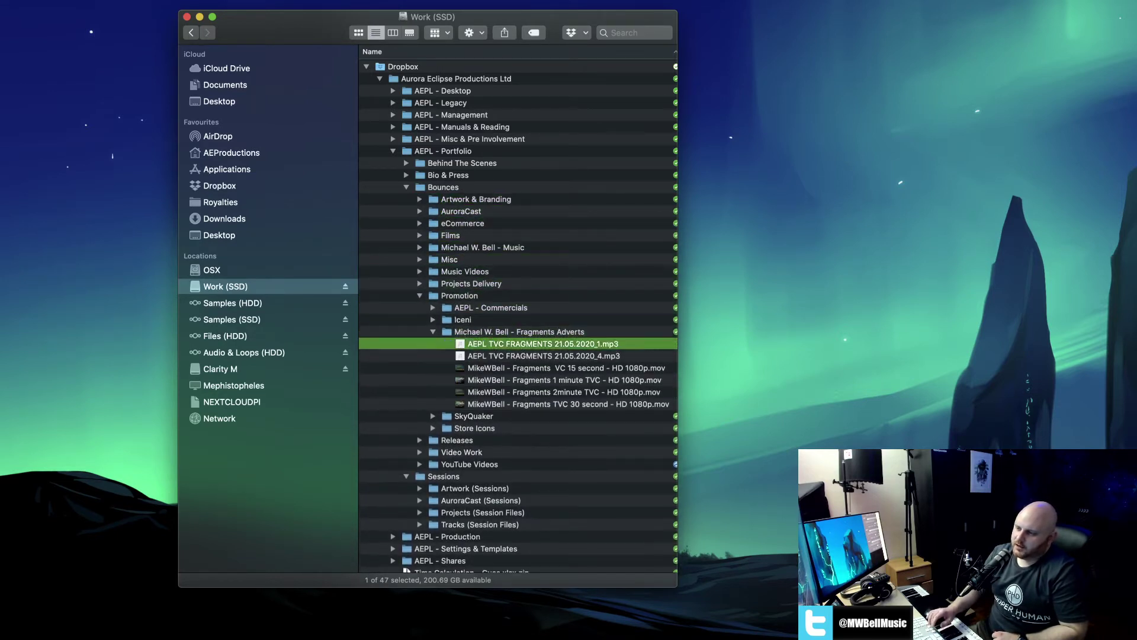
Preview the 15 second Fragments advert video, close it and collapse the Fragments Adverts folder.
{"action": "key", "text": "space"}
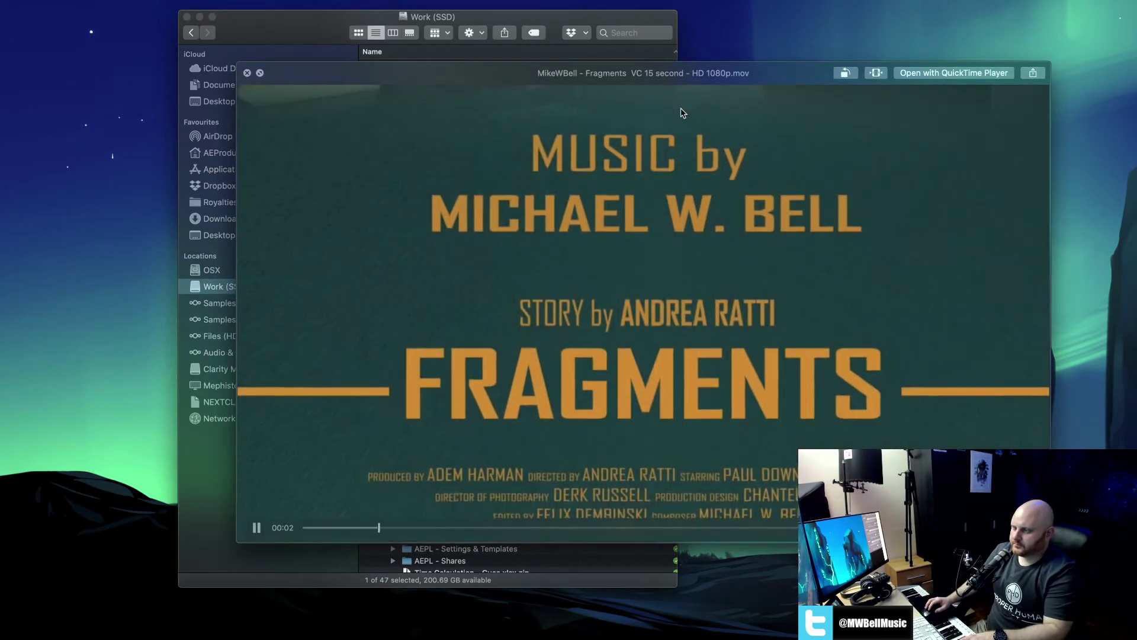
{"action": "left_click", "coordinate": [680, 108]}
{"action": "key", "text": "space"}
{"action": "key", "text": "Left"}
{"action": "key", "text": "Down"}
{"action": "key", "text": "Down"}
{"action": "key", "text": "Left"}
Expand the Store Icons folder in Promotion and select Apple Music.png.
{"action": "key", "text": "Down"}
{"action": "key", "text": "Down"}
{"action": "key", "text": "Down"}
{"action": "key", "text": "Down"}
{"action": "key", "text": "Down"}
{"action": "key", "text": "Right"}
{"action": "key", "text": "Down"}
{"action": "key", "text": "Down"}
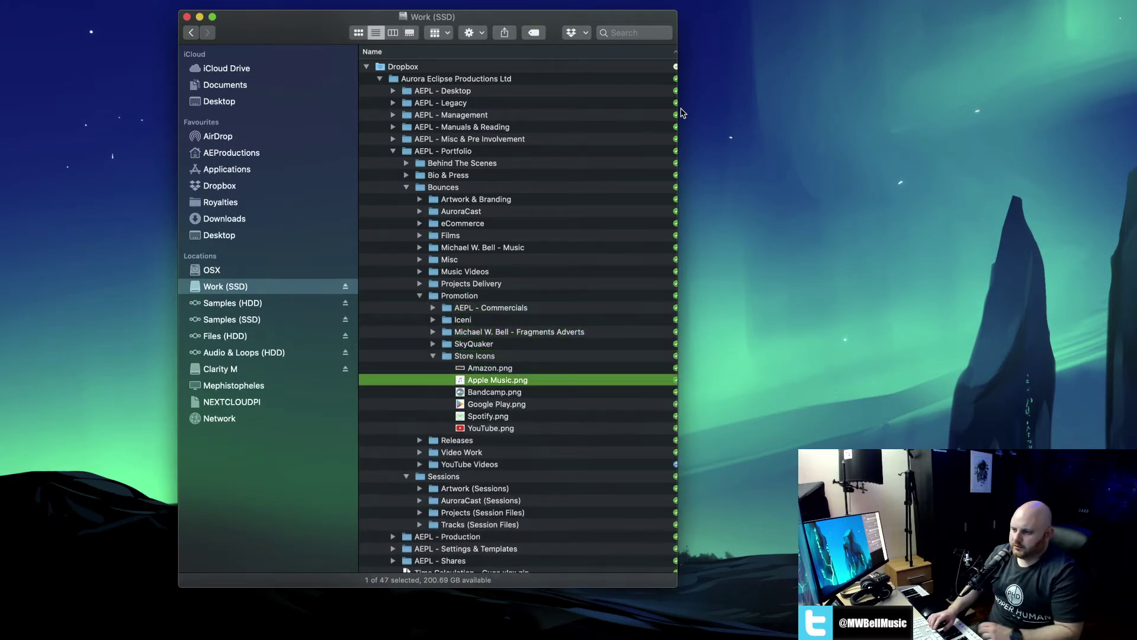
Preview the store icon images, including Bandcamp.png, and close the preview.
{"action": "key", "text": "space"}
{"action": "key", "text": "Down"}
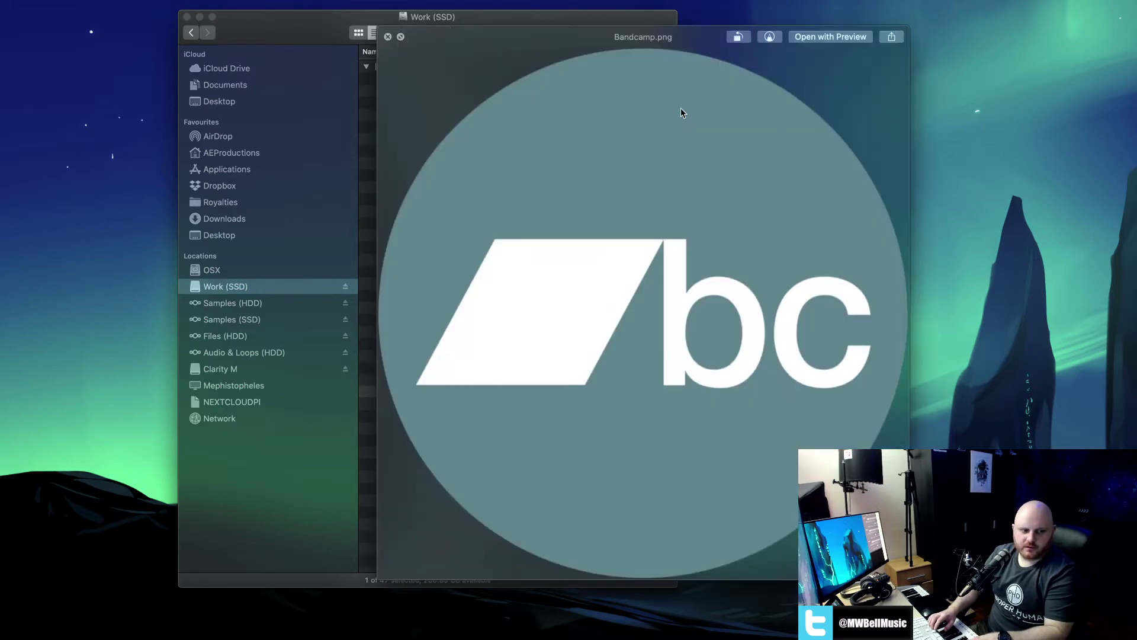
{"action": "key", "text": "Down"}
{"action": "key", "text": "Up"}
{"action": "key", "text": "space"}
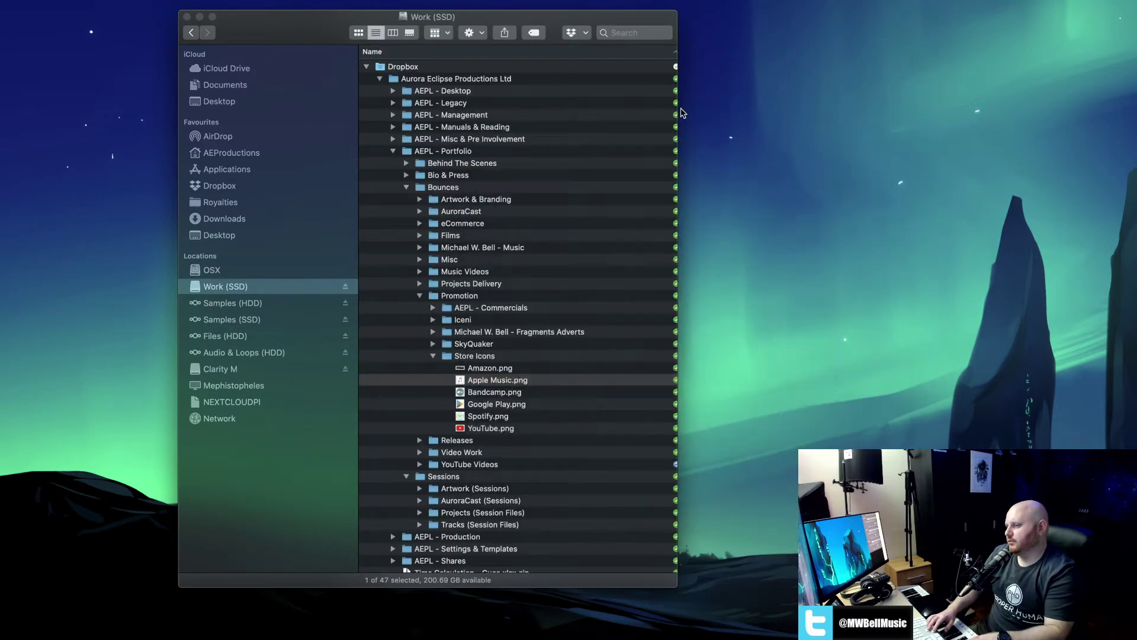
Collapse Store Icons and Promotion, and briefly check the contents of the Video Work folder.
{"action": "key", "text": "Left"}
{"action": "key", "text": "Left"}
{"action": "key", "text": "Left"}
{"action": "key", "text": "Down"}
{"action": "key", "text": "Down"}
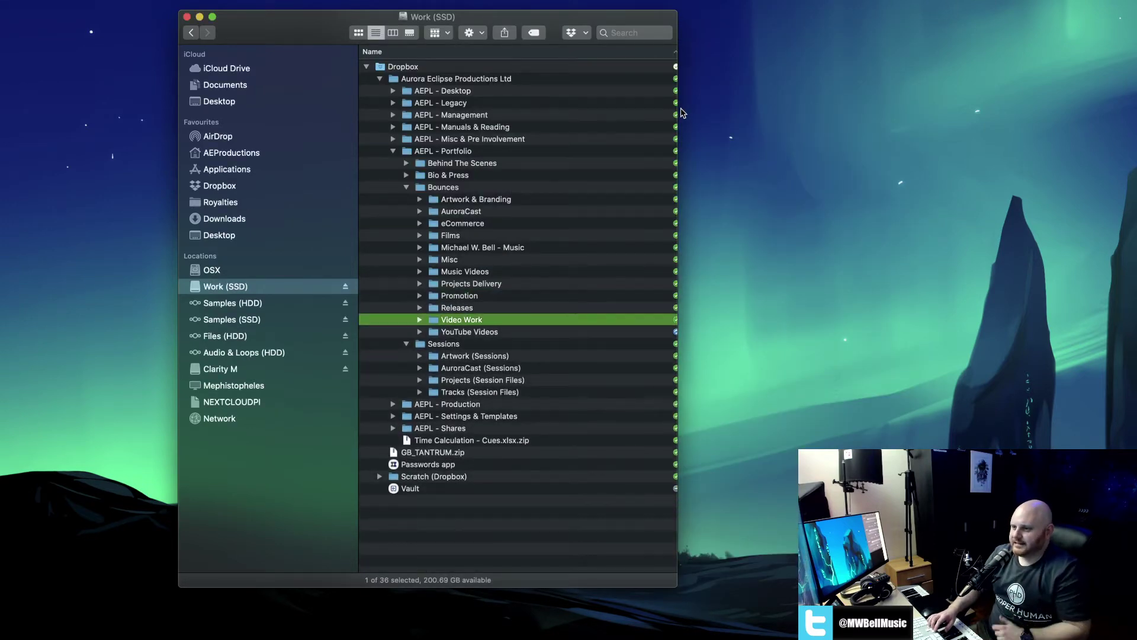
{"action": "key", "text": "Right"}
{"action": "key", "text": "Left"}
{"action": "key", "text": "Up"}
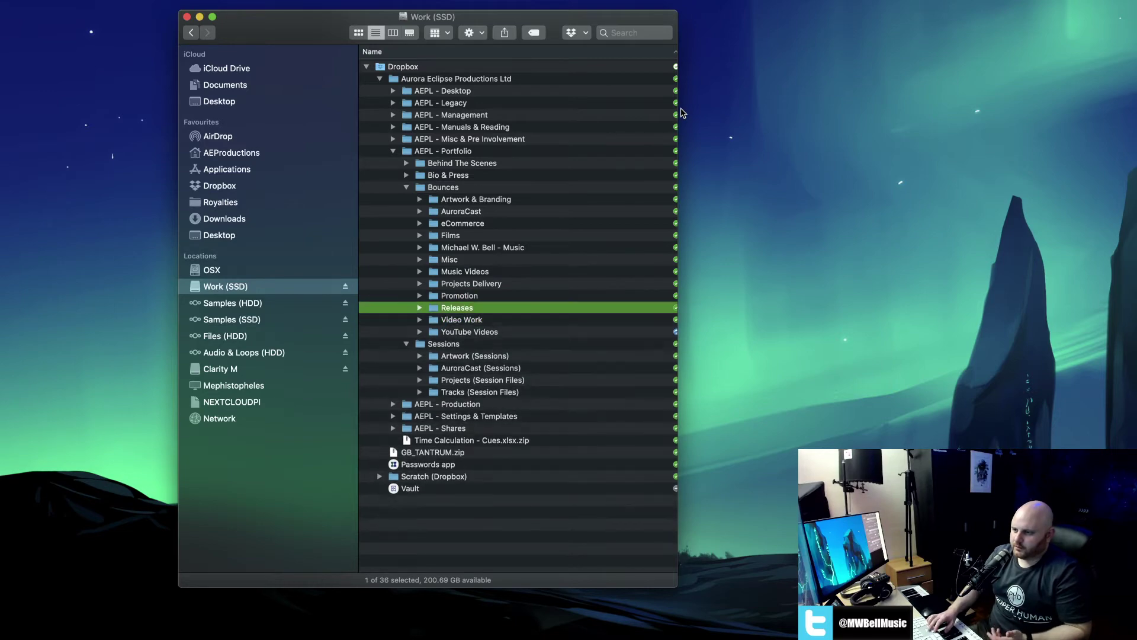
Expand the Releases folder under Bounces and collapse the AEP0019 Cinematic release inside it.
{"action": "key", "text": "Right"}
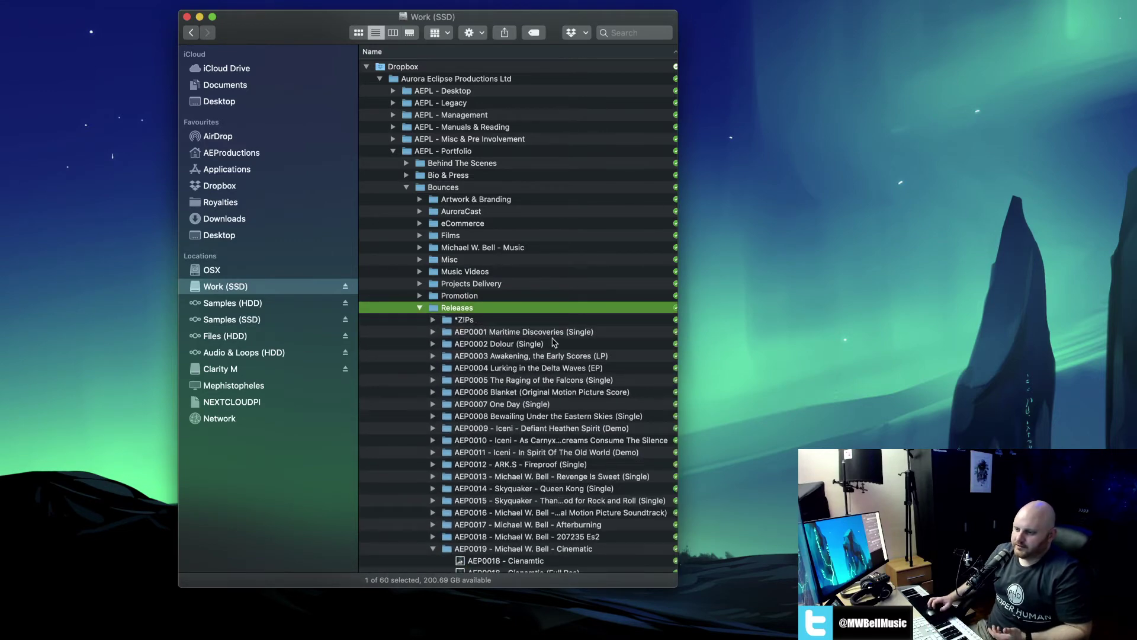
{"action": "scroll", "coordinate": [554, 344], "scroll_direction": "down", "scroll_amount": 3}
{"action": "left_click", "coordinate": [433, 467]}
{"action": "scroll", "coordinate": [516, 424], "scroll_direction": "right", "scroll_amount": 3}
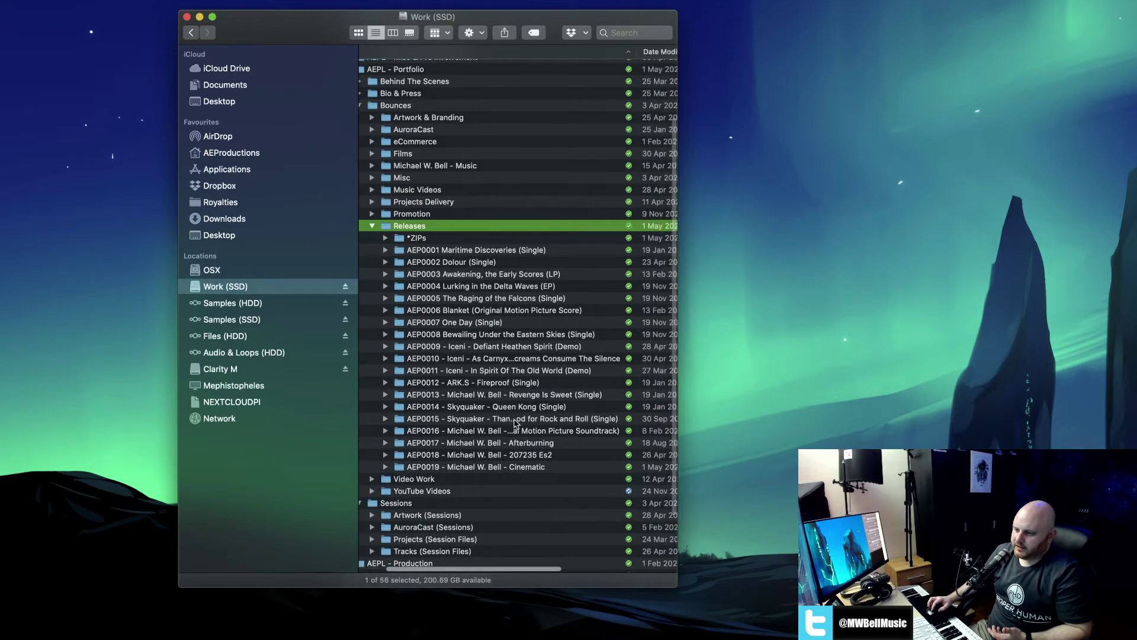
Expand the AEP0019 Cinematic release folder and go through its artwork files and MP3 folder.
{"action": "left_click", "coordinate": [467, 468]}
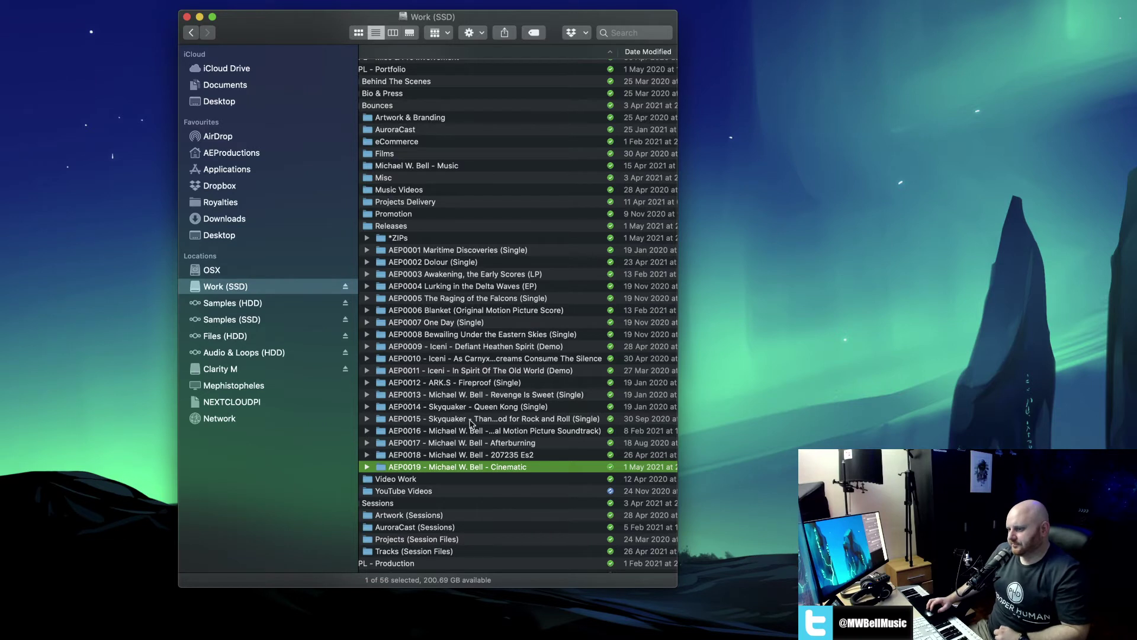
{"action": "key", "text": "Right"}
{"action": "key", "text": "Down"}
{"action": "key", "text": "Down"}
{"action": "key", "text": "Up"}
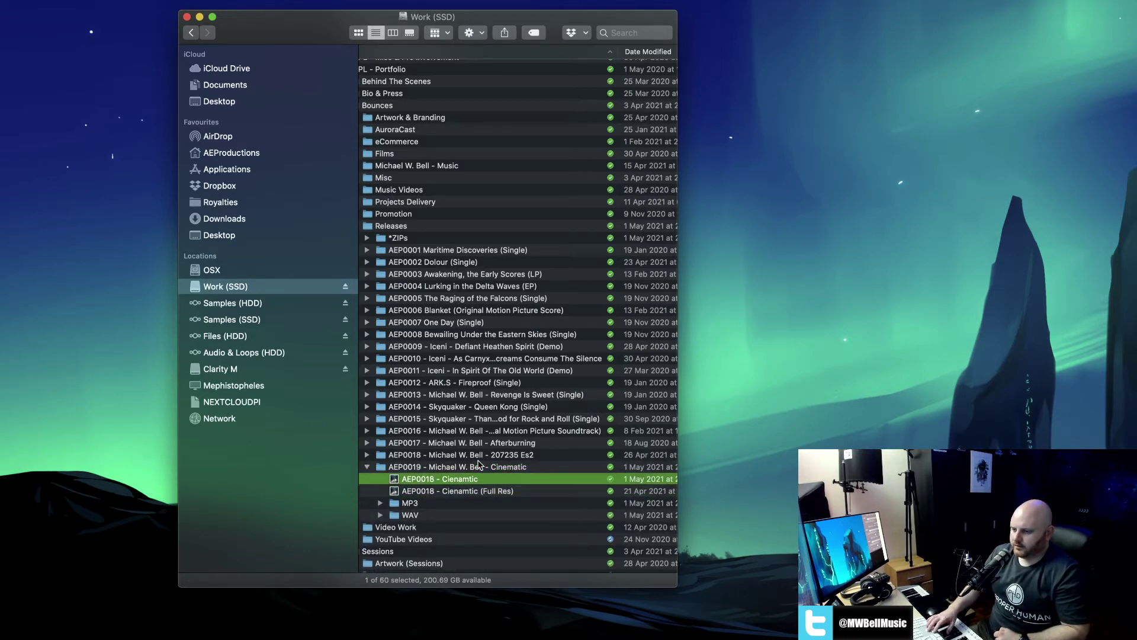
{"action": "key", "text": "Down"}
{"action": "key", "text": "Down"}
{"action": "key", "text": "Down"}
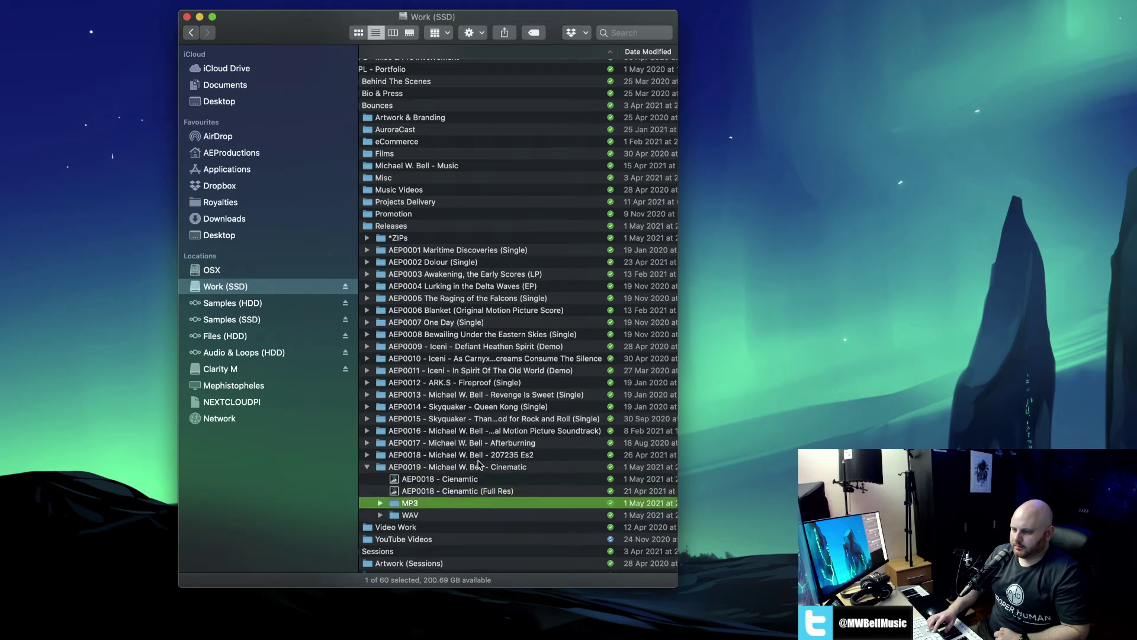
Collapse the AEP0019 Cinematic release folder, the Releases folder and the whole Bounces folder.
{"action": "key", "text": "Up"}
{"action": "key", "text": "Up"}
{"action": "key", "text": "Up"}
{"action": "key", "text": "Up"}
{"action": "key", "text": "Left"}
{"action": "key", "text": "Up"}
{"action": "scroll", "coordinate": [501, 309], "scroll_direction": "left", "scroll_amount": 5}
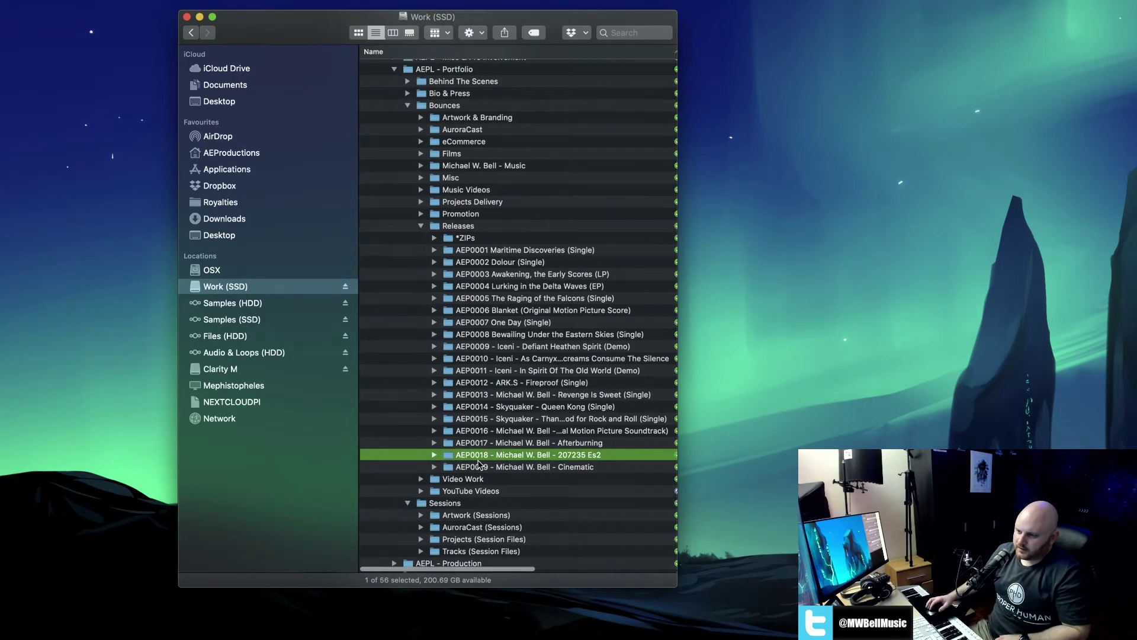
{"action": "left_click", "coordinate": [419, 226]}
{"action": "left_click", "coordinate": [438, 188]}
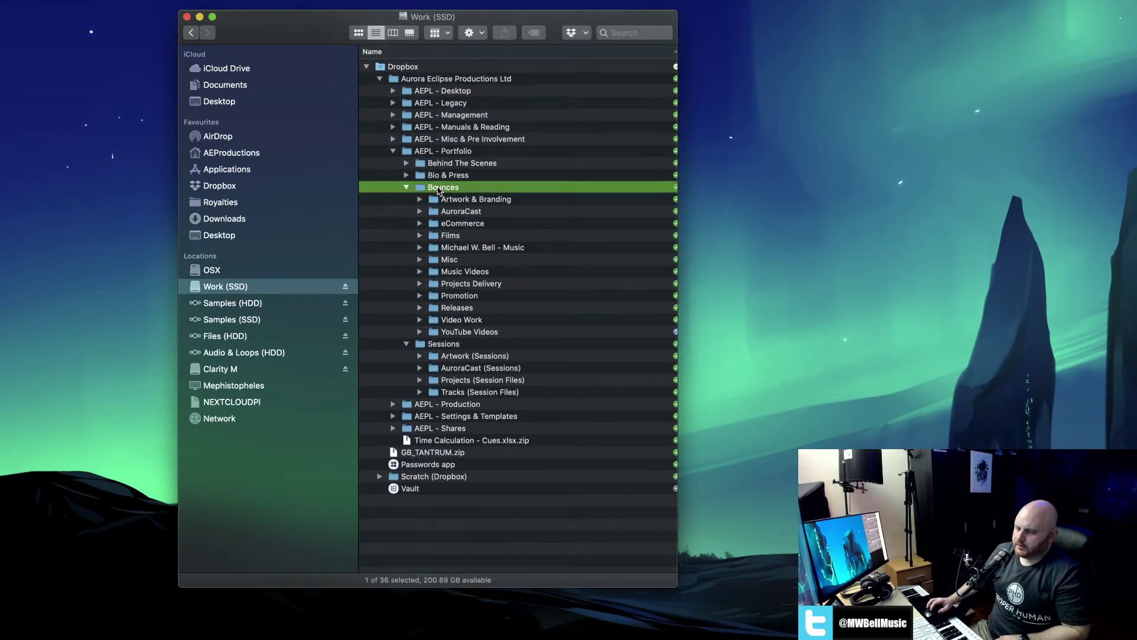
{"action": "key", "text": "Left"}
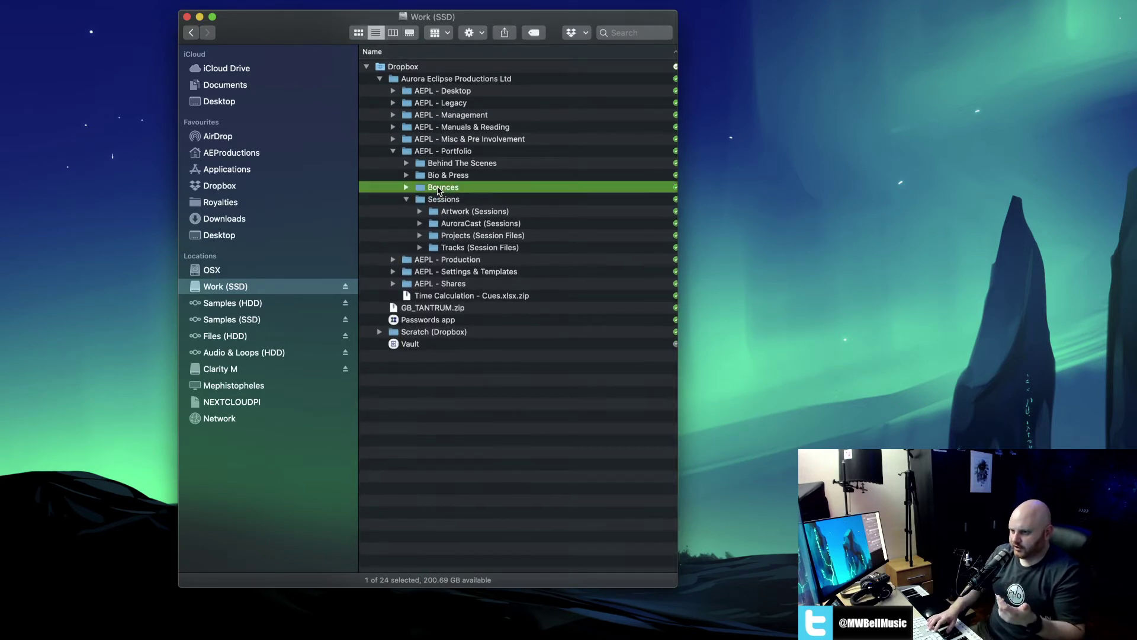
Collapse the Sessions folder and its parent AEPL - Portfolio.
{"action": "key", "text": "Down"}
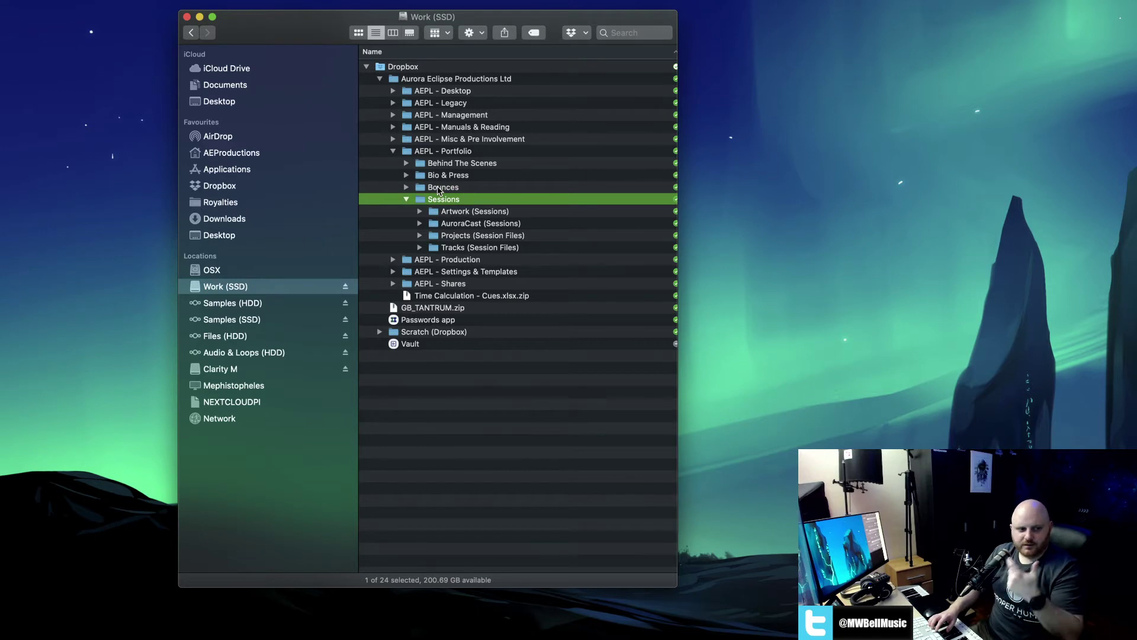
{"action": "key", "text": "Left"}
{"action": "key", "text": "Left"}
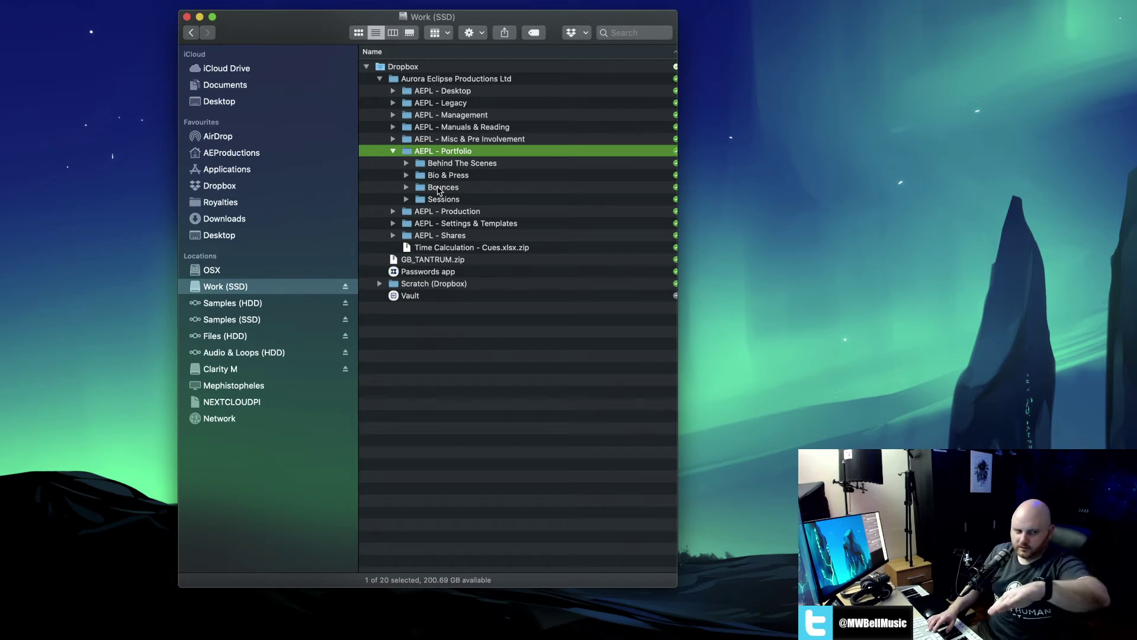
{"action": "key", "text": "Left"}
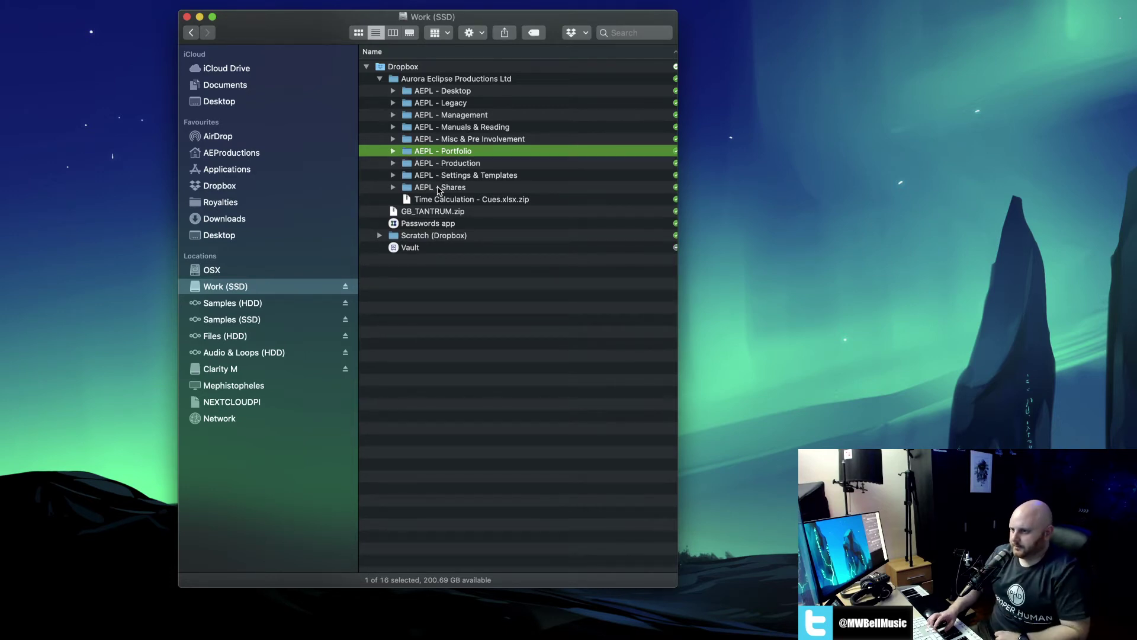
Expand AEPL - Production, view the contents of 1. Comissioned Work and collapse that subfolder again.
{"action": "key", "text": "Down"}
{"action": "key", "text": "Right"}
{"action": "key", "text": "Down"}
{"action": "key", "text": "Right"}
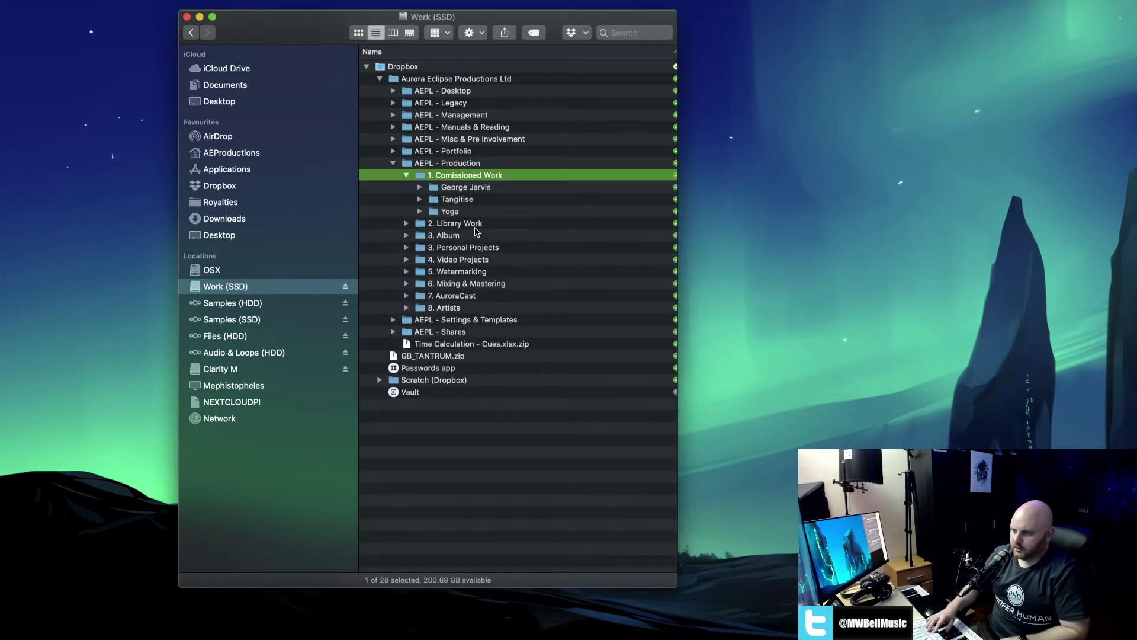
{"action": "key", "text": "Left"}
Expand 2. Library Work and collapse its Cavalry Music and MIBE subfolders.
{"action": "key", "text": "Down"}
{"action": "key", "text": "Right"}
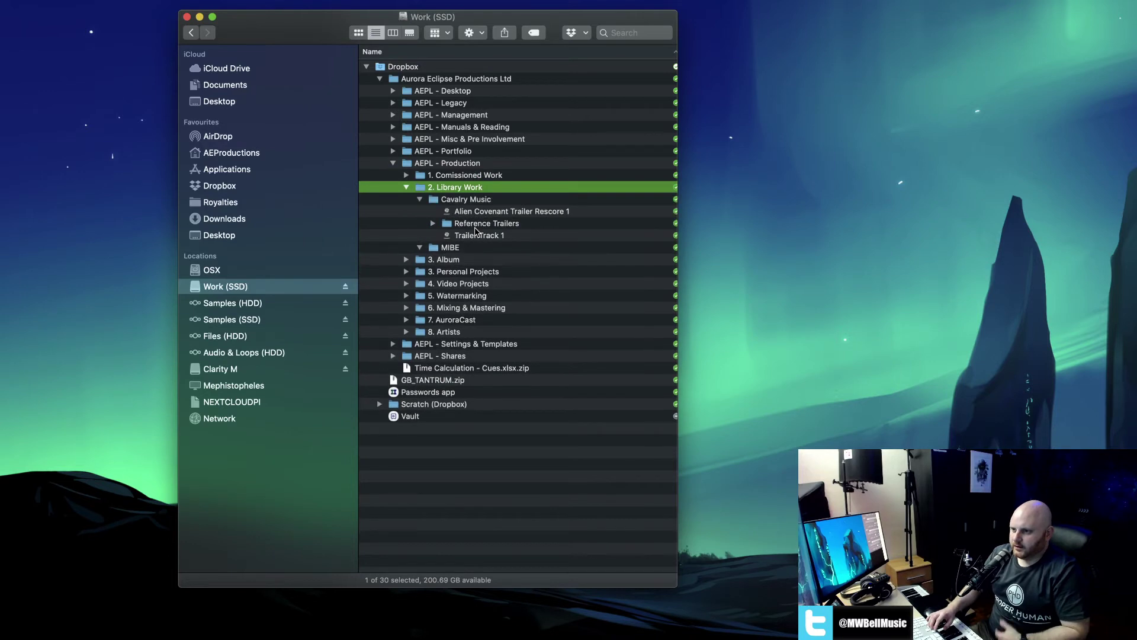
{"action": "key", "text": "Down"}
{"action": "key", "text": "Left"}
{"action": "key", "text": "Down"}
{"action": "key", "text": "Left"}
{"action": "key", "text": "Left"}
{"action": "key", "text": "Down"}
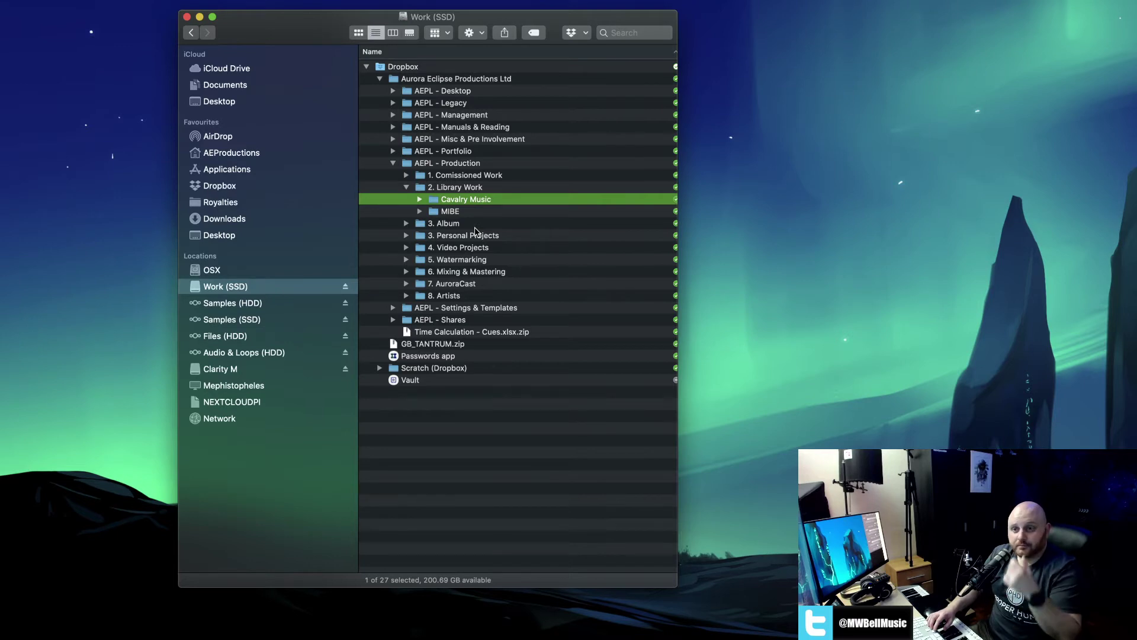
Collapse the 2. Library Work folder in AEPL - Production.
{"action": "key", "text": "Down"}
{"action": "key", "text": "Up"}
{"action": "key", "text": "Left"}
{"action": "key", "text": "Left"}
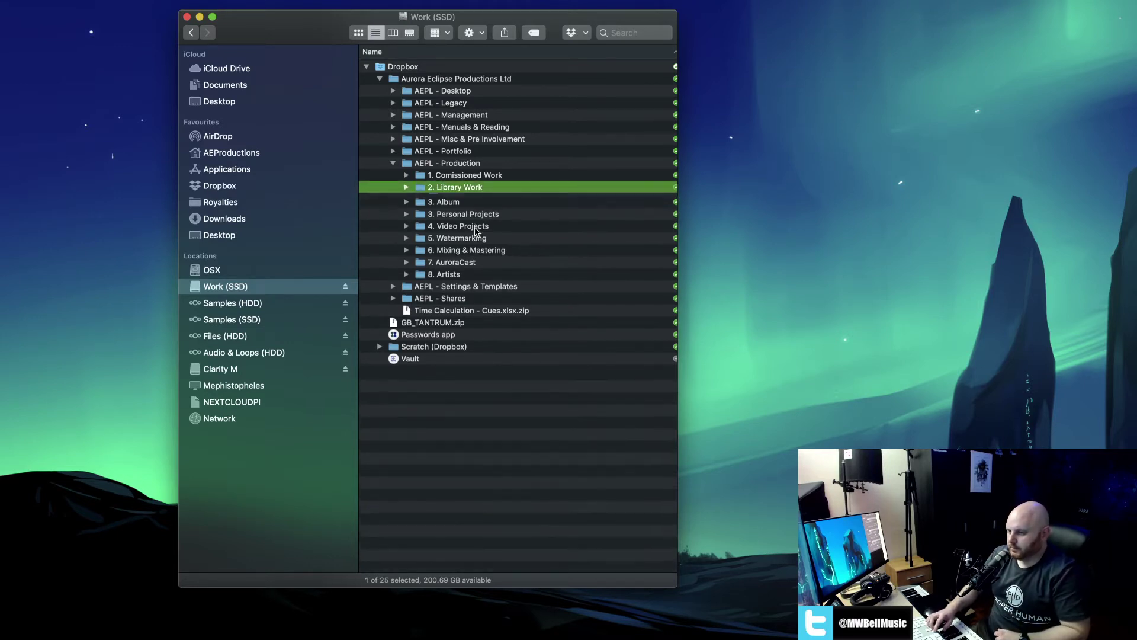
Expand 3. Album in AEPL - Production, view the album project inside and collapse the folder again.
{"action": "key", "text": "Down"}
{"action": "key", "text": "Right"}
{"action": "key", "text": "Down"}
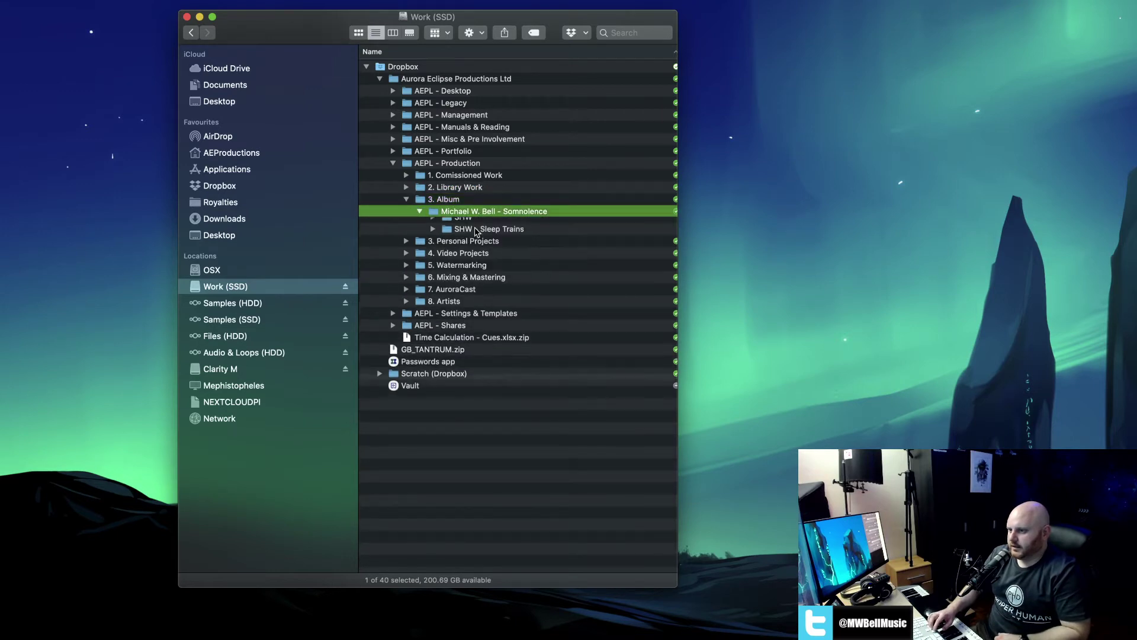
{"action": "key", "text": "Left"}
{"action": "key", "text": "Left"}
{"action": "key", "text": "Left"}
Expand 3. Personal Projects, look through its projects and collapse the folder again.
{"action": "key", "text": "Down"}
{"action": "key", "text": "Right"}
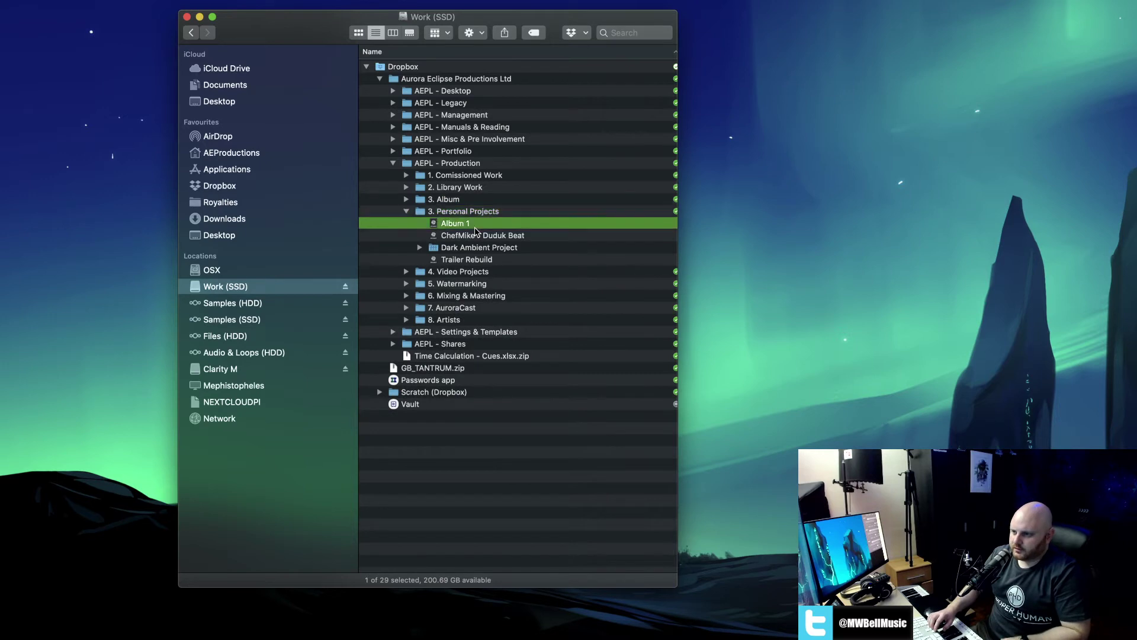
{"action": "key", "text": "Down"}
{"action": "key", "text": "Down"}
{"action": "key", "text": "Up"}
{"action": "key", "text": "Up"}
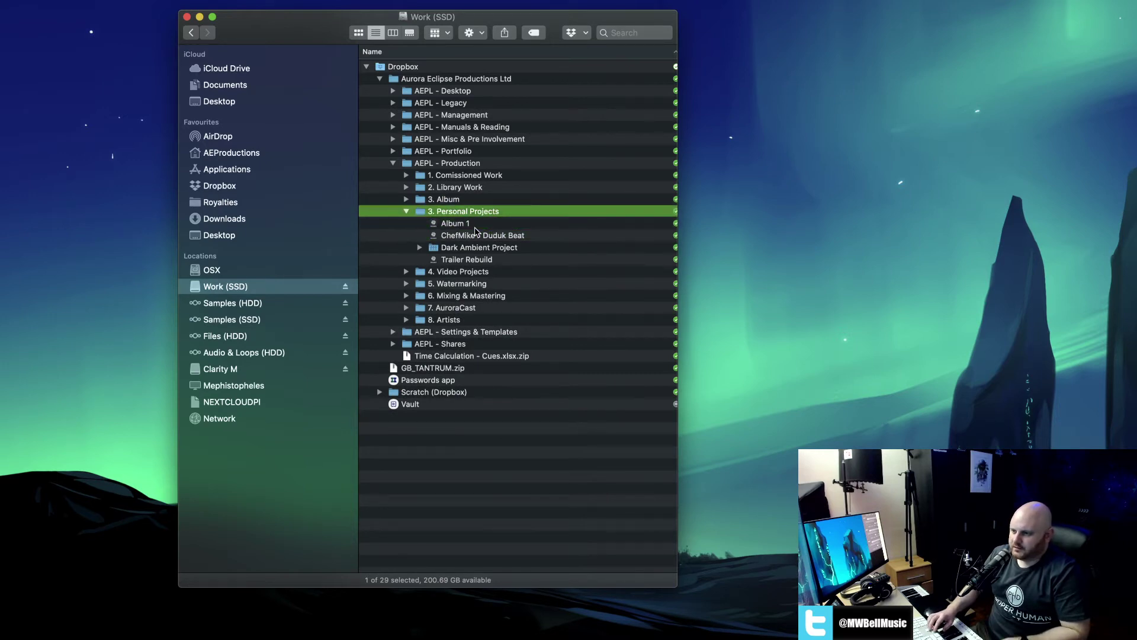
{"action": "key", "text": "Left"}
Expand 4. Video Projects and its first subfolder, view the contents and collapse both again.
{"action": "key", "text": "Down"}
{"action": "key", "text": "Right"}
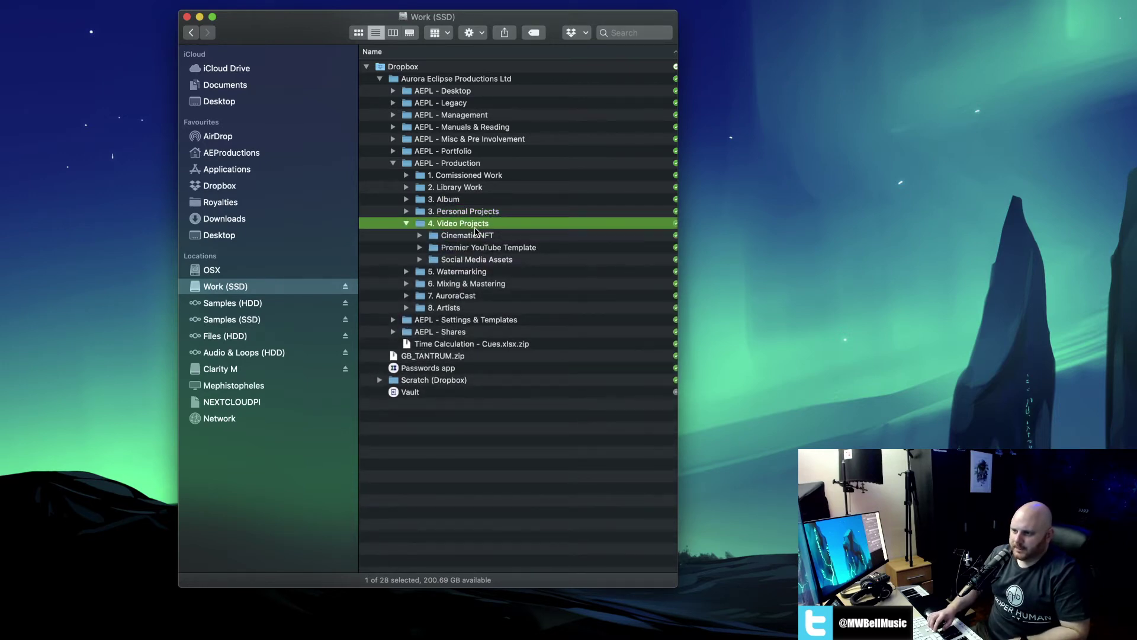
{"action": "key", "text": "Down"}
{"action": "key", "text": "Right"}
{"action": "key", "text": "Down"}
{"action": "key", "text": "Up"}
{"action": "key", "text": "Left"}
{"action": "key", "text": "Up"}
{"action": "key", "text": "Left"}
Check the contents of 6. Mixing & Mastering and 7. AuroraCast, leaving both folders collapsed.
{"action": "key", "text": "Down"}
{"action": "key", "text": "Down"}
{"action": "key", "text": "Right"}
{"action": "key", "text": "Left"}
{"action": "key", "text": "Down"}
{"action": "key", "text": "Right"}
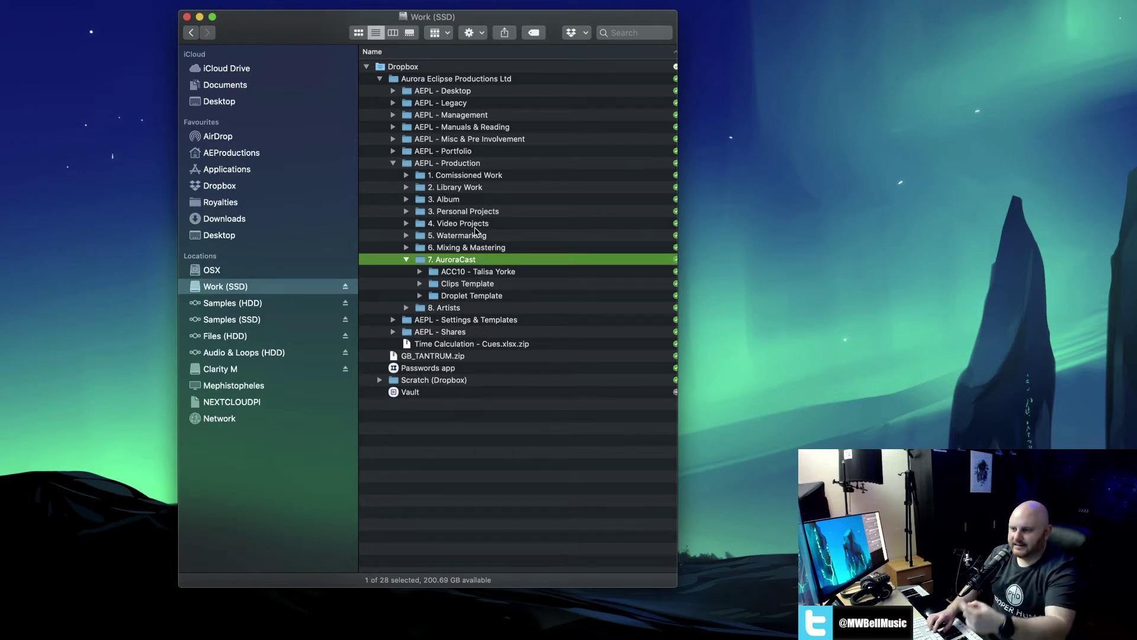
{"action": "key", "text": "Left"}
Expand 8. Artists and its SkyQuaker subfolder.
{"action": "key", "text": "Down"}
{"action": "key", "text": "Right"}
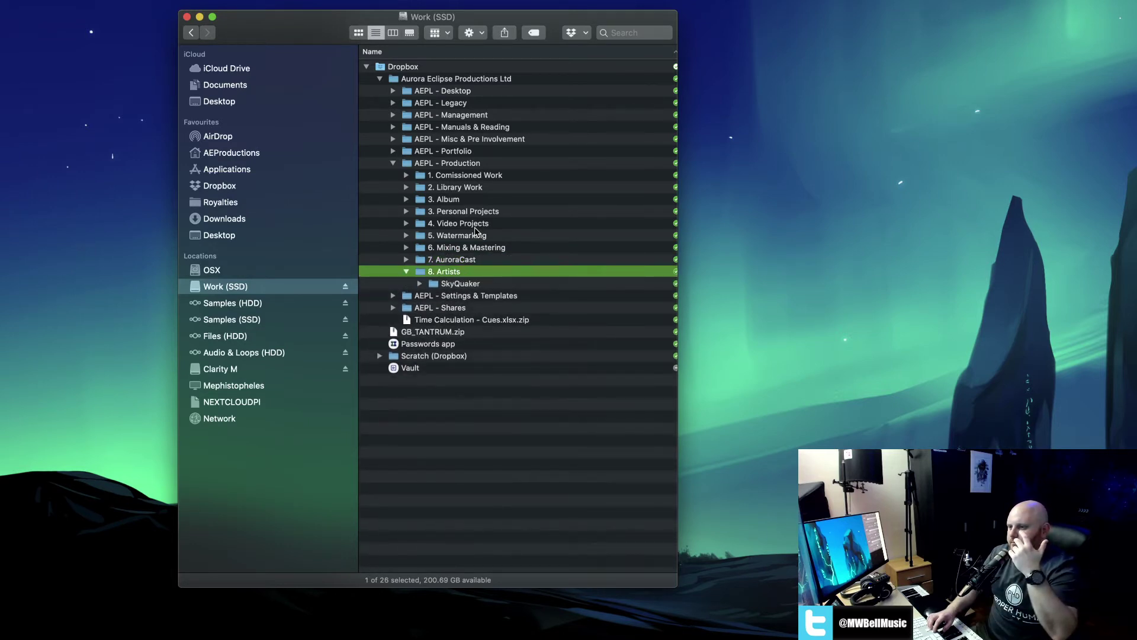
{"action": "key", "text": "Down"}
{"action": "key", "text": "Right"}
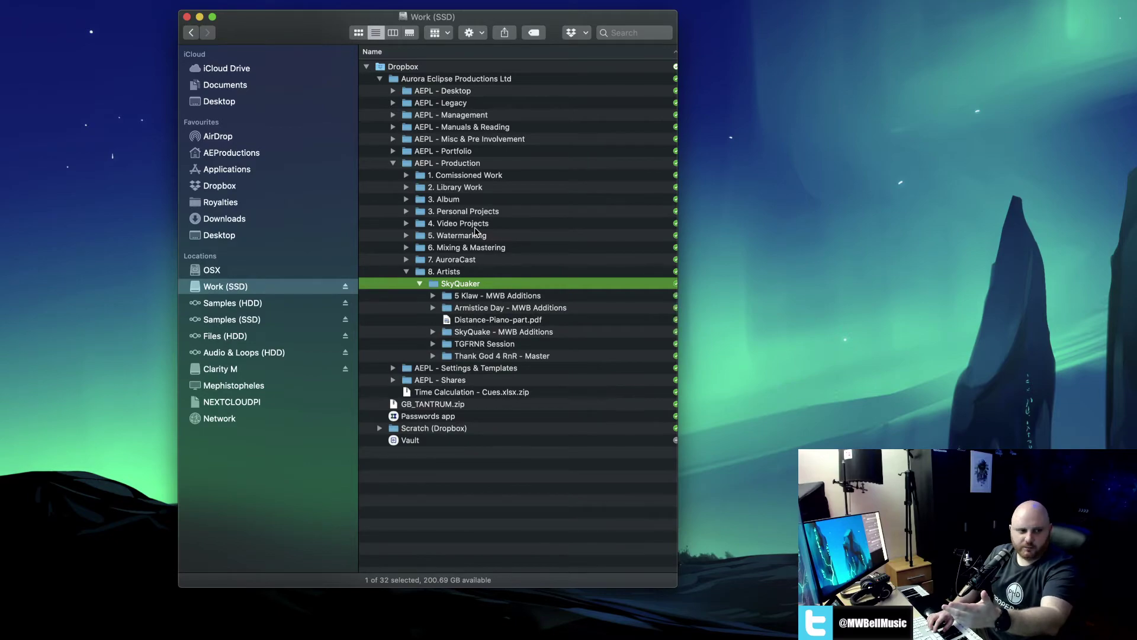
Preview the Distance-Piano-part.pdf score in the SkyQuaker folder and close the preview.
{"action": "key", "text": "Down"}
{"action": "key", "text": "Down"}
{"action": "key", "text": "Down"}
{"action": "key", "text": "space"}
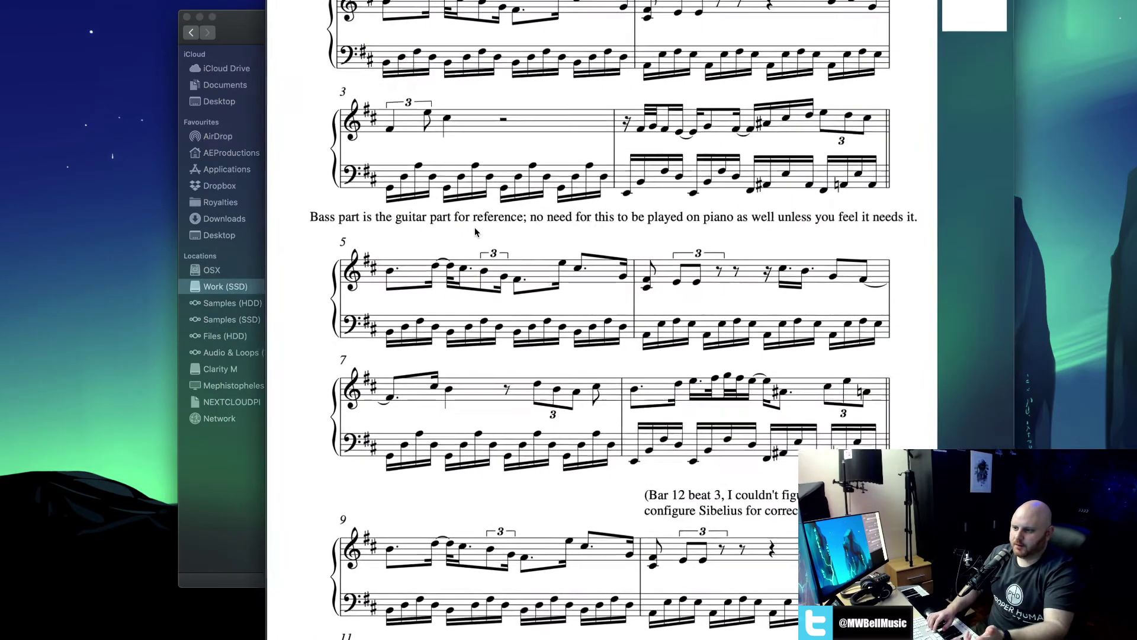
{"action": "key", "text": "space"}
Collapse SkyQuaker, 8. Artists and the parent AEPL - Production folder.
{"action": "key", "text": "Left"}
{"action": "key", "text": "Left"}
{"action": "key", "text": "Left"}
{"action": "key", "text": "Left"}
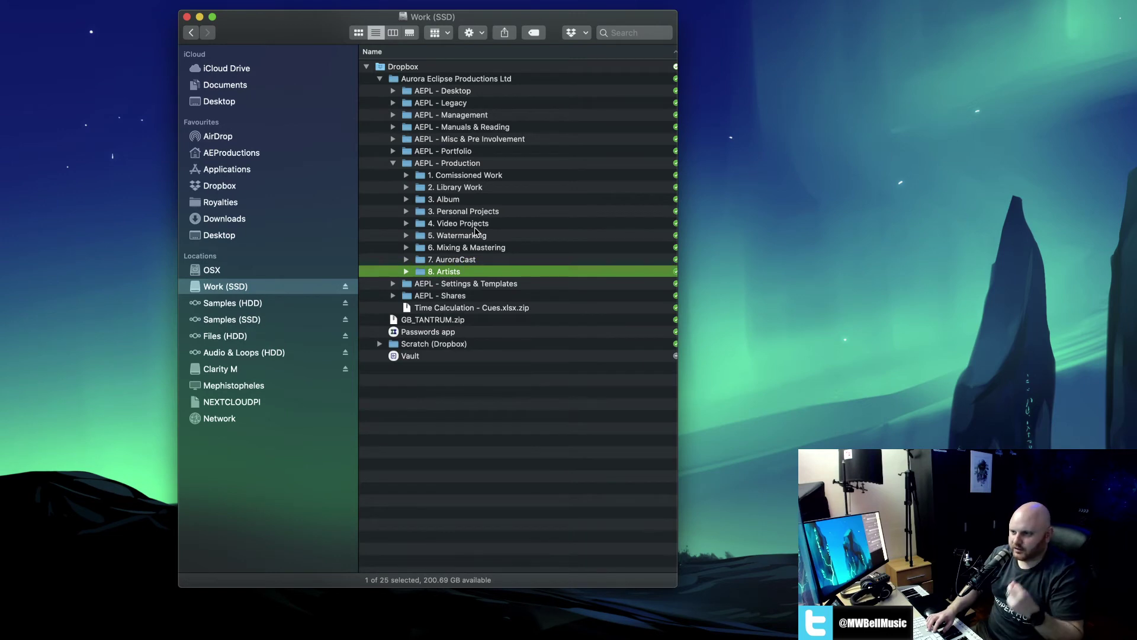
{"action": "key", "text": "Left"}
{"action": "key", "text": "Left"}
Expand AEPL - Desktop, view its subfolders and collapse it again.
{"action": "key", "text": "Up"}
{"action": "key", "text": "Up"}
{"action": "key", "text": "Up"}
{"action": "key", "text": "Up"}
{"action": "key", "text": "Up"}
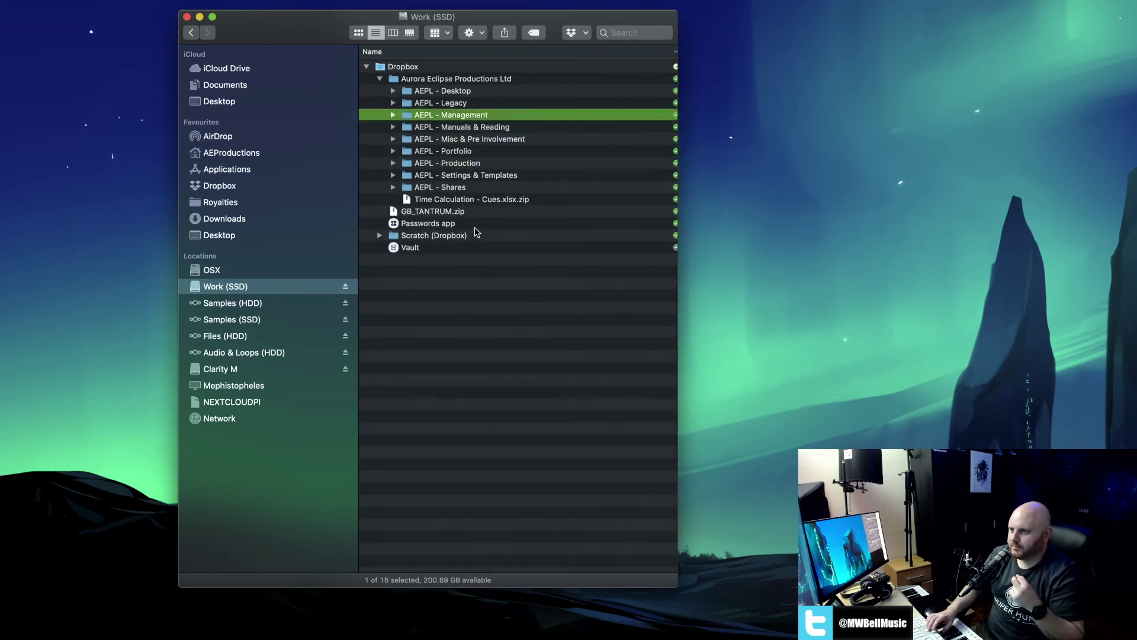
{"action": "key", "text": "Up"}
{"action": "key", "text": "Right"}
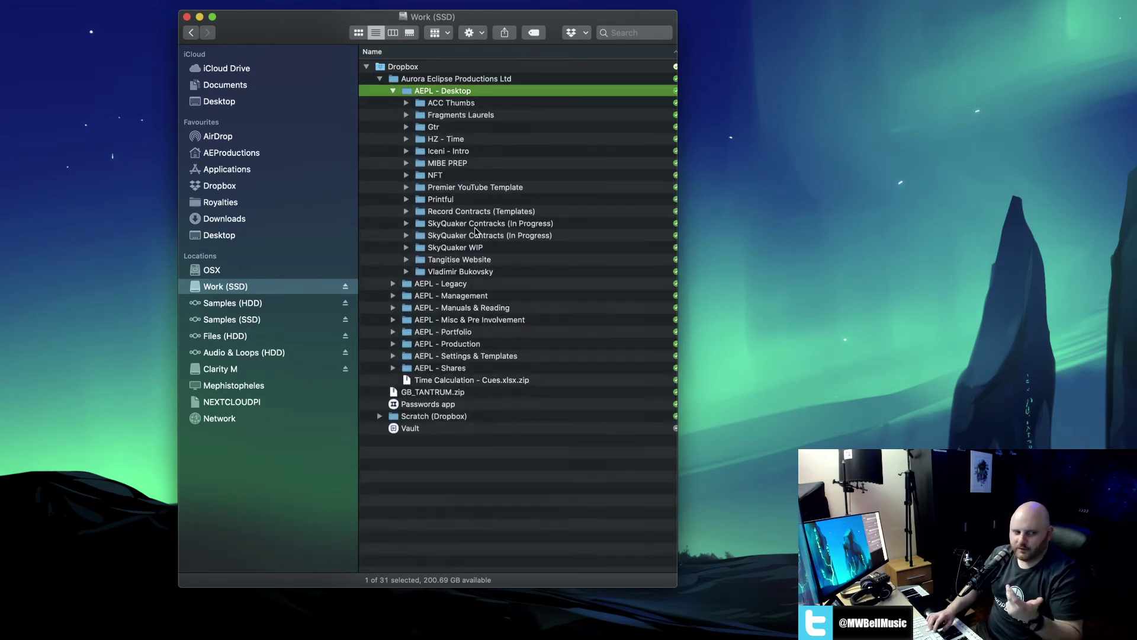
{"action": "key", "text": "Left"}
Expand the AEPL - Settings & Templates folder.
{"action": "key", "text": "Down"}
{"action": "key", "text": "Down"}
{"action": "key", "text": "Down"}
{"action": "key", "text": "Down"}
{"action": "key", "text": "Down"}
{"action": "key", "text": "Down"}
{"action": "key", "text": "Down"}
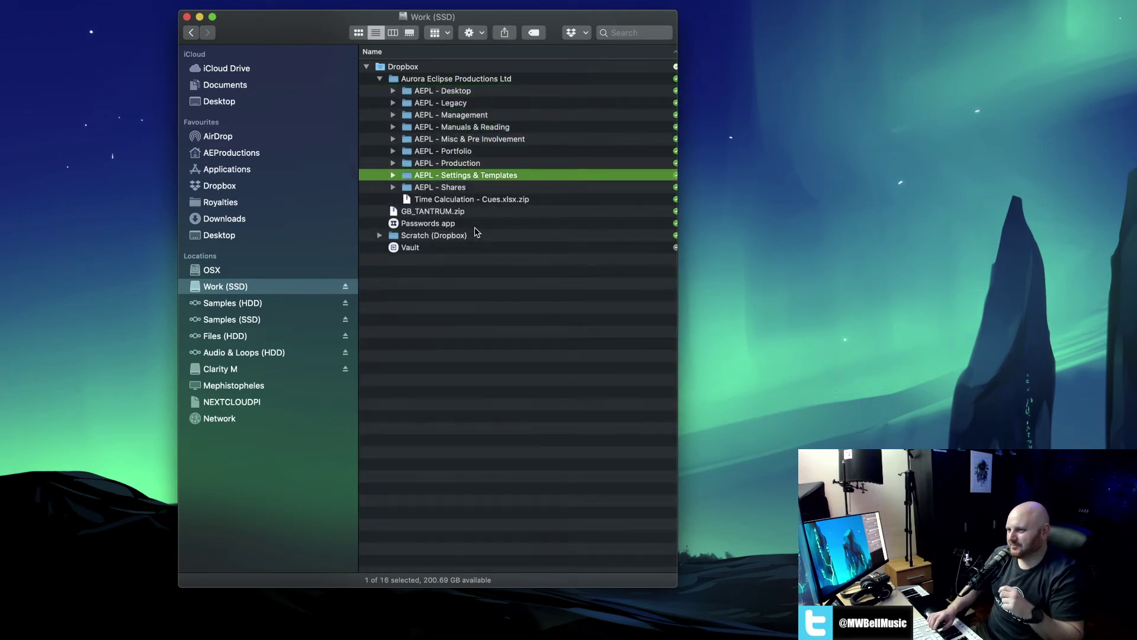
{"action": "key", "text": "Right"}
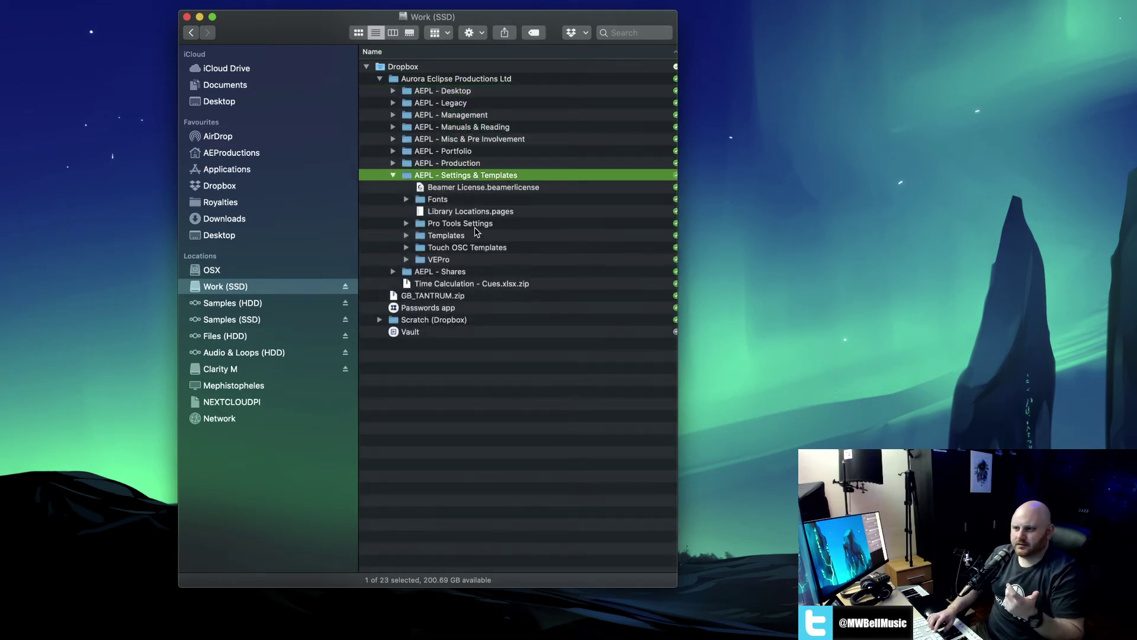
Expand Fonts in AEPL - Settings & Templates and preview the AEPL font file, closing the preview again.
{"action": "key", "text": "Down"}
{"action": "key", "text": "Down"}
{"action": "key", "text": "Right"}
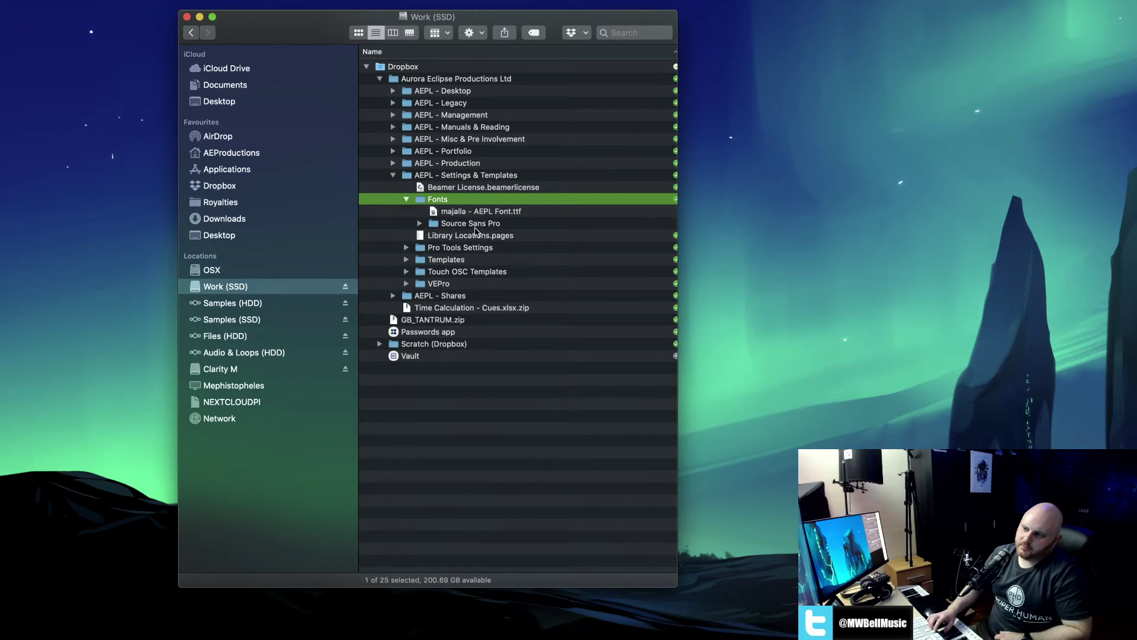
{"action": "key", "text": "Down"}
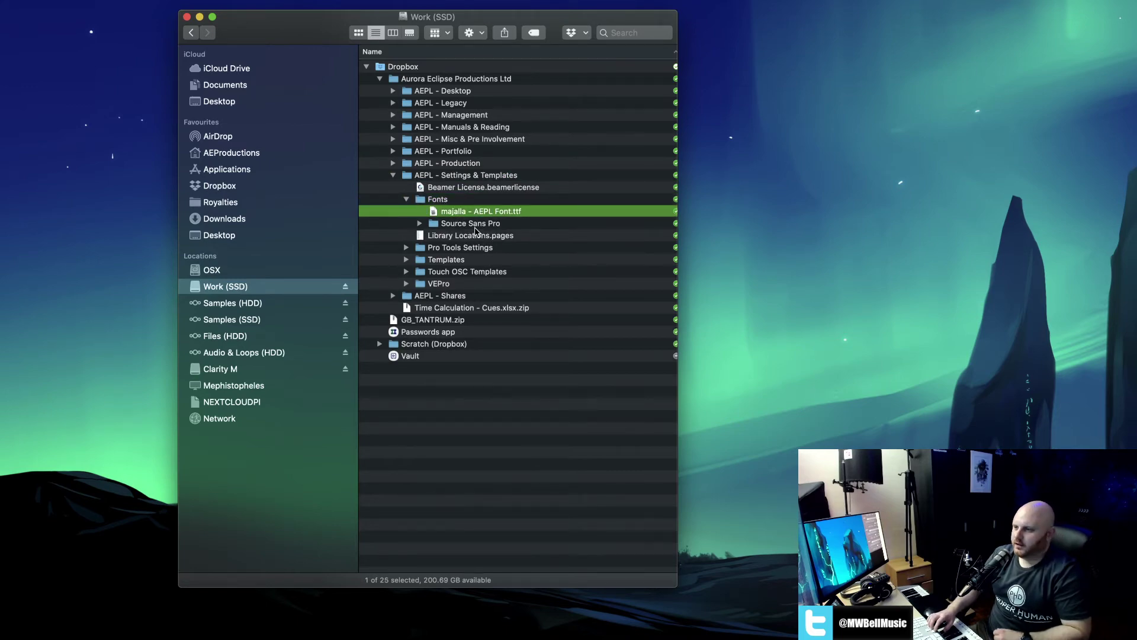
{"action": "key", "text": "space"}
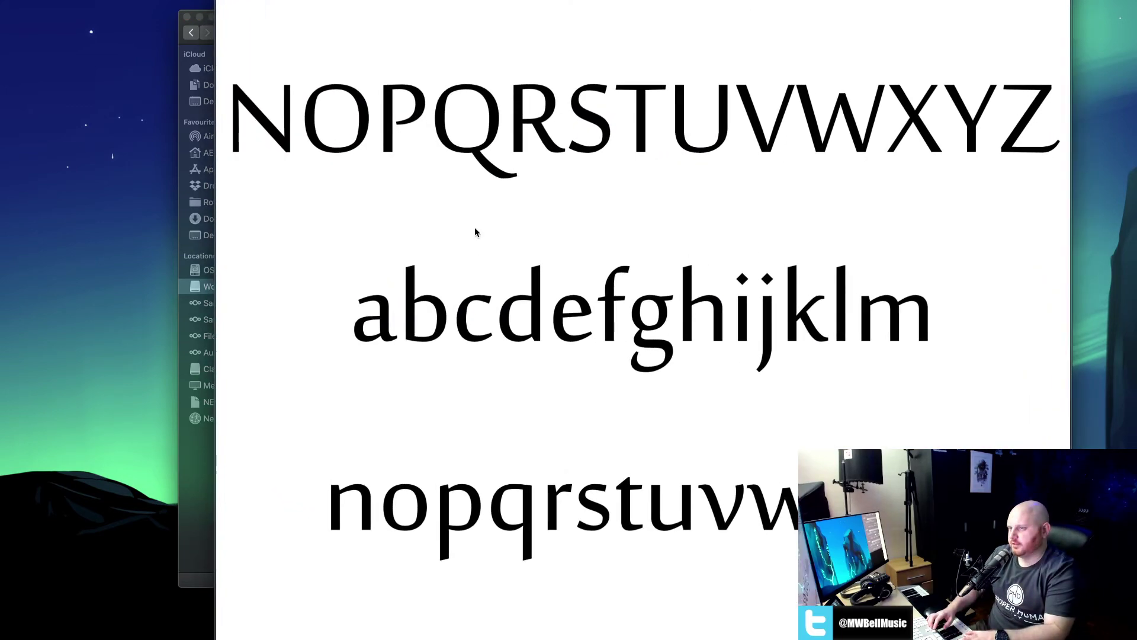
{"action": "key", "text": "space"}
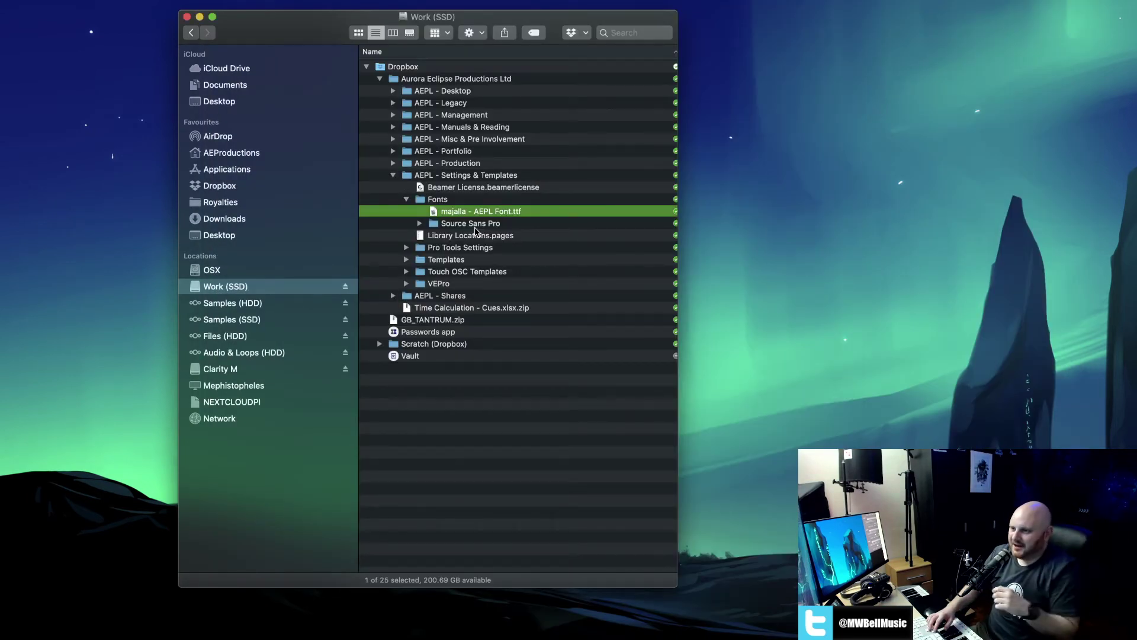
Expand Source Sans Pro, preview SourceSansPro-Black.otf, and collapse the subfolder and its parent Fonts folder.
{"action": "key", "text": "Up"}
{"action": "key", "text": "Down"}
{"action": "key", "text": "Down"}
{"action": "key", "text": "Right"}
{"action": "key", "text": "Down"}
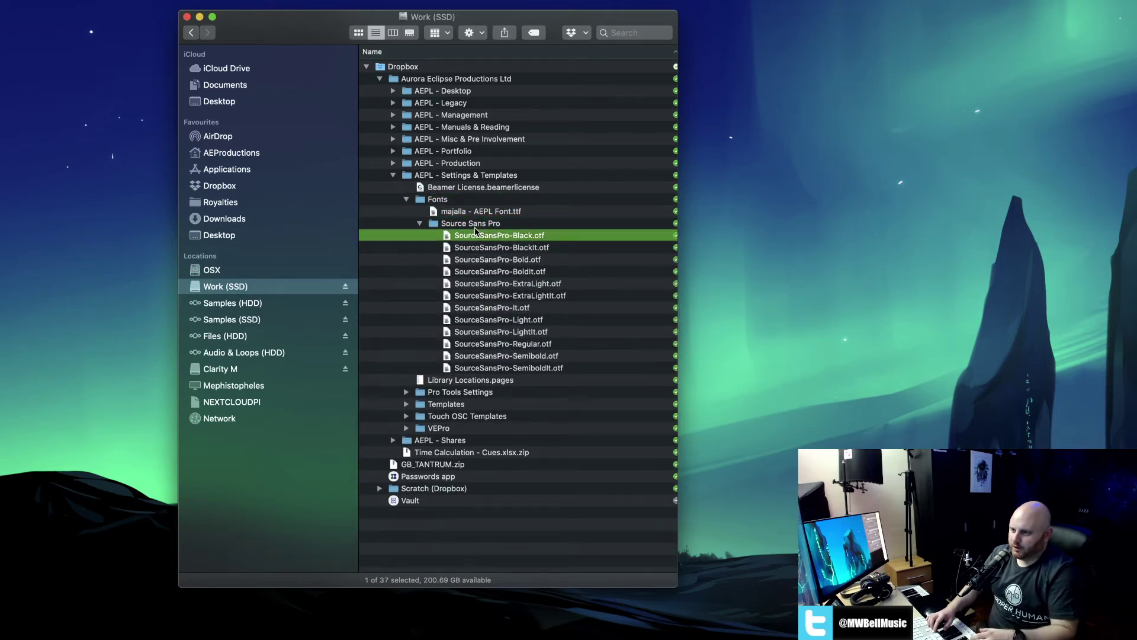
{"action": "key", "text": "space"}
{"action": "key", "text": "space"}
{"action": "key", "text": "Left"}
{"action": "key", "text": "Left"}
{"action": "key", "text": "Up"}
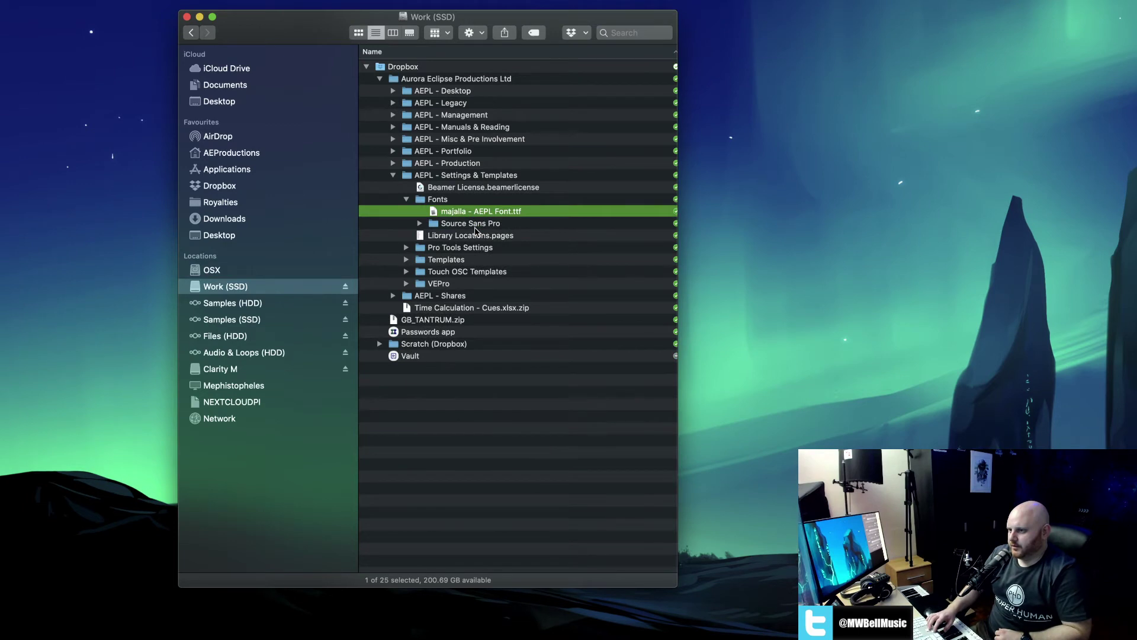
{"action": "key", "text": "Up"}
{"action": "key", "text": "Left"}
Expand the VEPro folder in AEPL - Settings & Templates and examine its Local Templates subfolder.
{"action": "key", "text": "Down"}
{"action": "key", "text": "Down"}
{"action": "key", "text": "Down"}
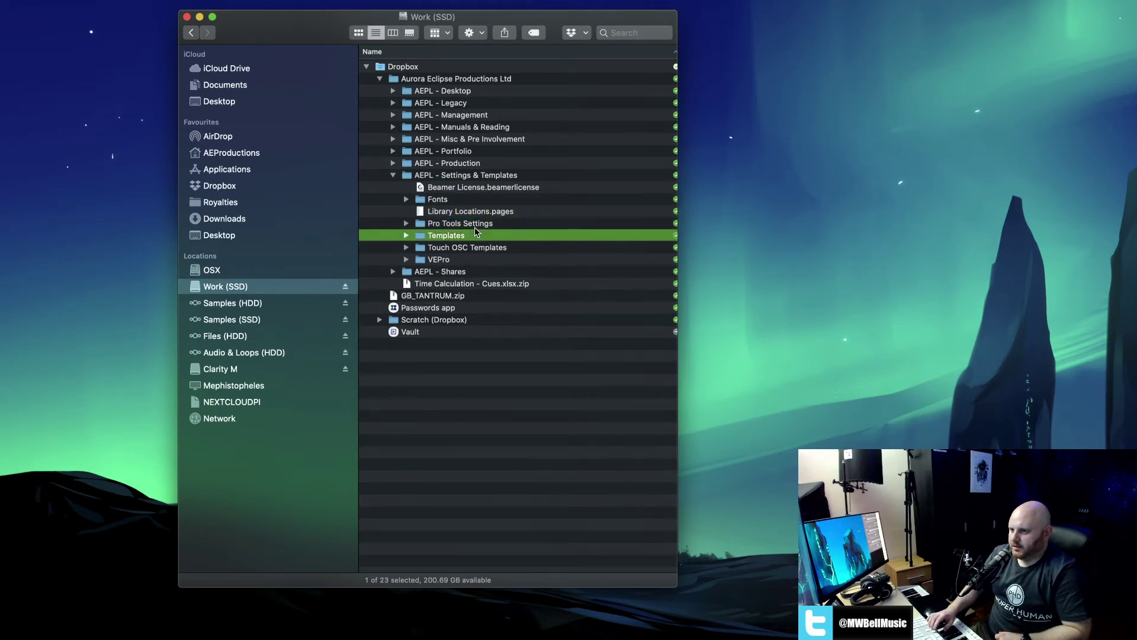
{"action": "key", "text": "Down"}
{"action": "key", "text": "Down"}
{"action": "key", "text": "Right"}
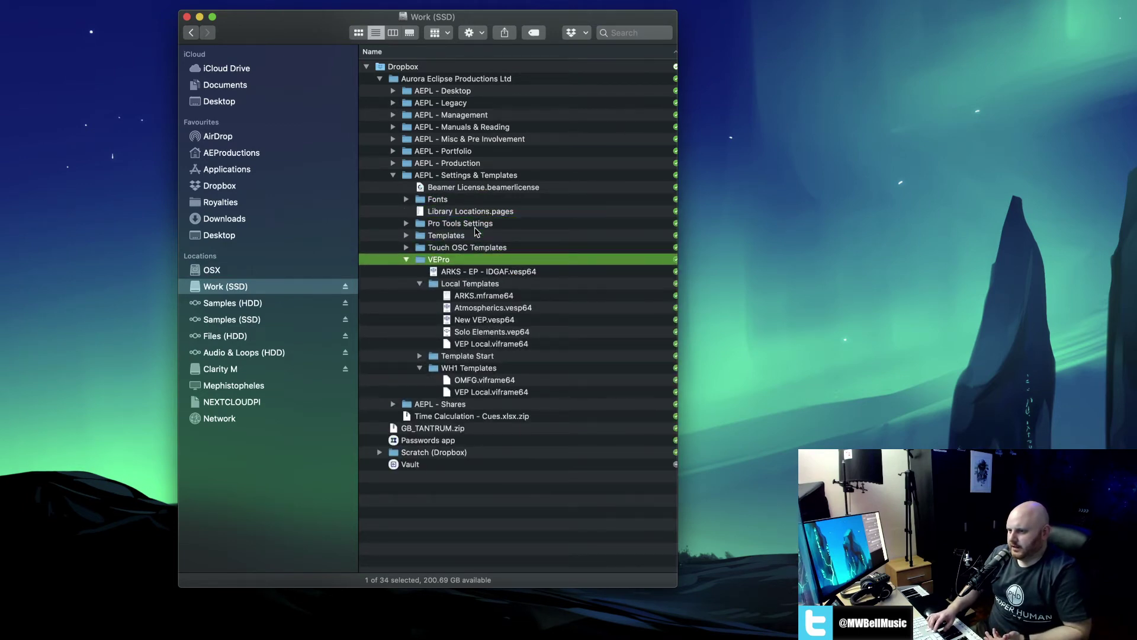
{"action": "key", "text": "Down"}
{"action": "key", "text": "Down"}
{"action": "key", "text": "Down"}
{"action": "key", "text": "Up"}
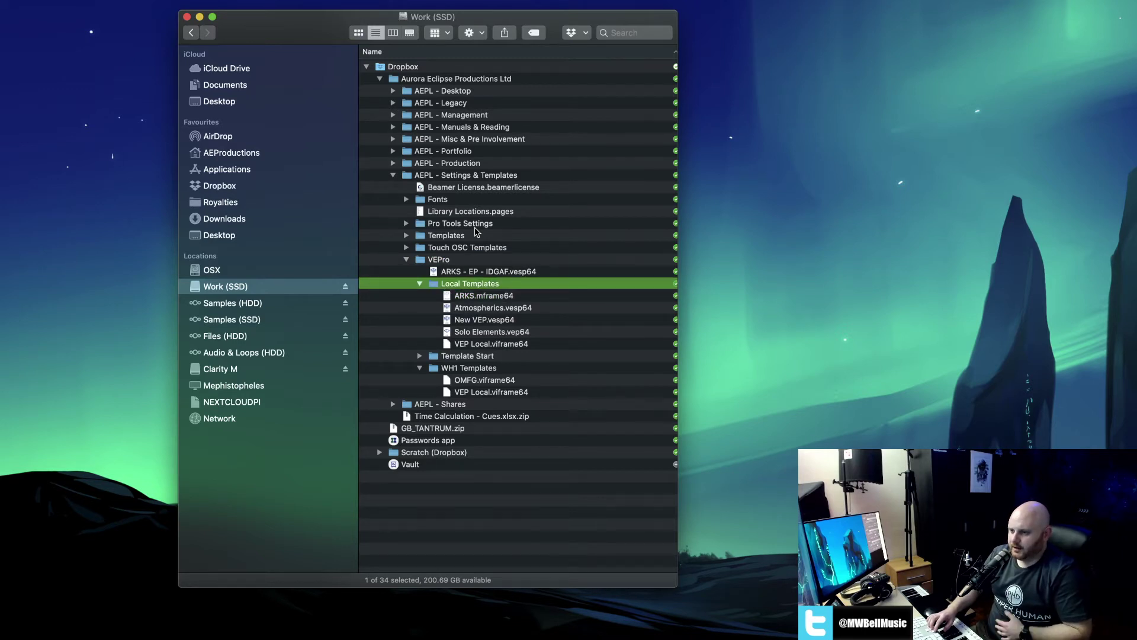
{"action": "key", "text": "Up"}
{"action": "key", "text": "Down"}
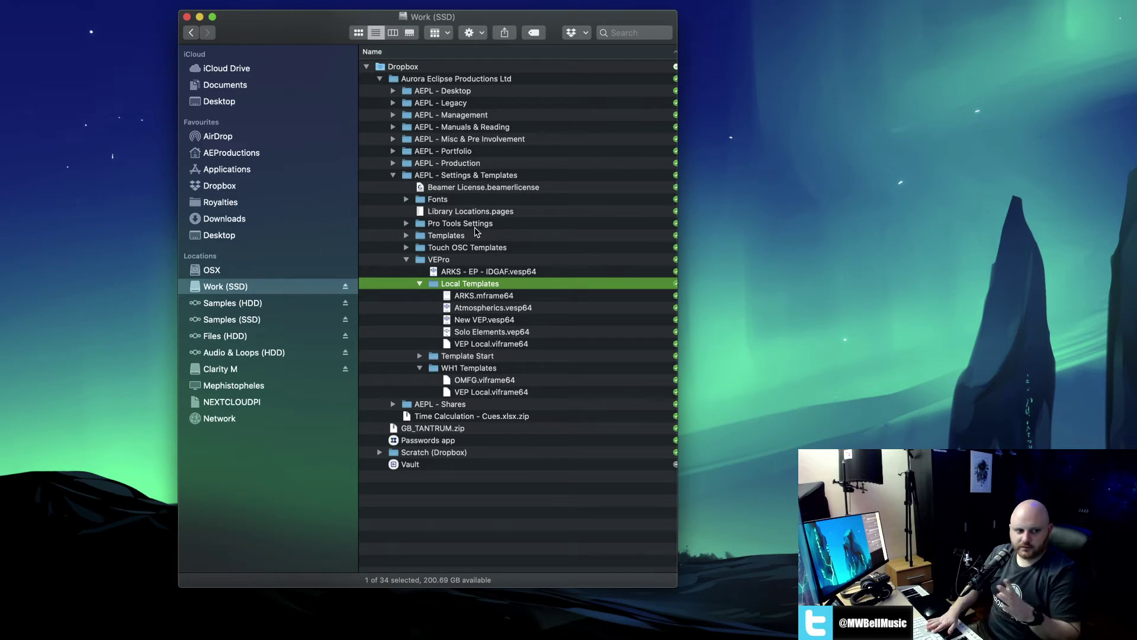
Go through the template files stored in Local Templates and WH1 Templates within VEPro.
{"action": "key", "text": "Down"}
{"action": "key", "text": "Down"}
{"action": "key", "text": "Down"}
{"action": "key", "text": "Down"}
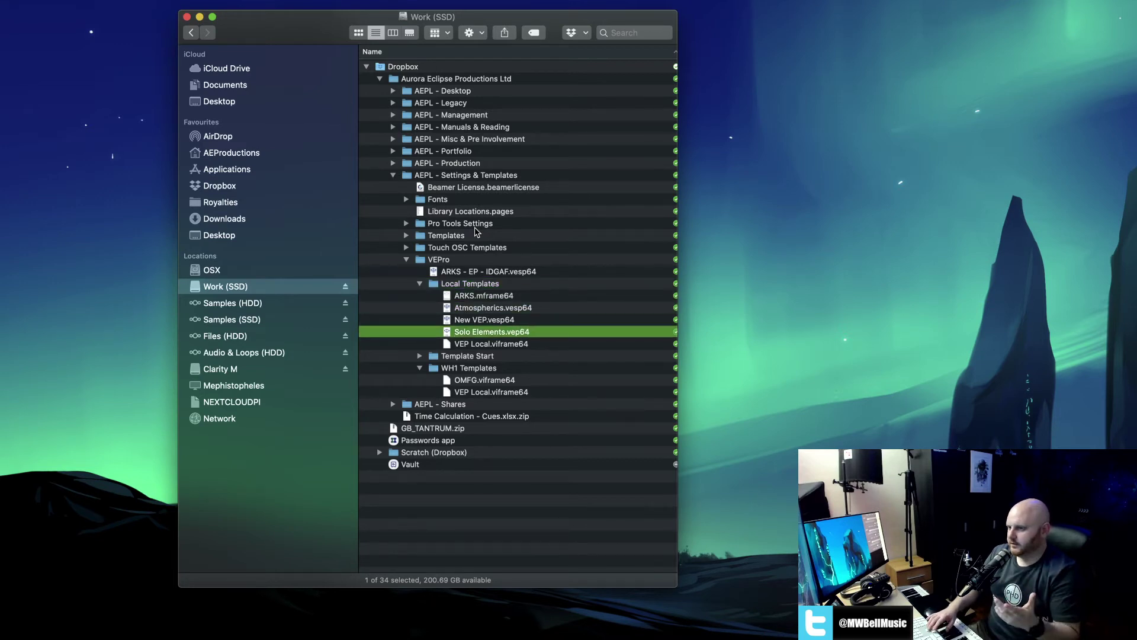
{"action": "key", "text": "Up"}
{"action": "key", "text": "Up"}
{"action": "key", "text": "Down"}
{"action": "key", "text": "Down"}
{"action": "key", "text": "Down"}
{"action": "key", "text": "Down"}
{"action": "key", "text": "Down"}
{"action": "key", "text": "Down"}
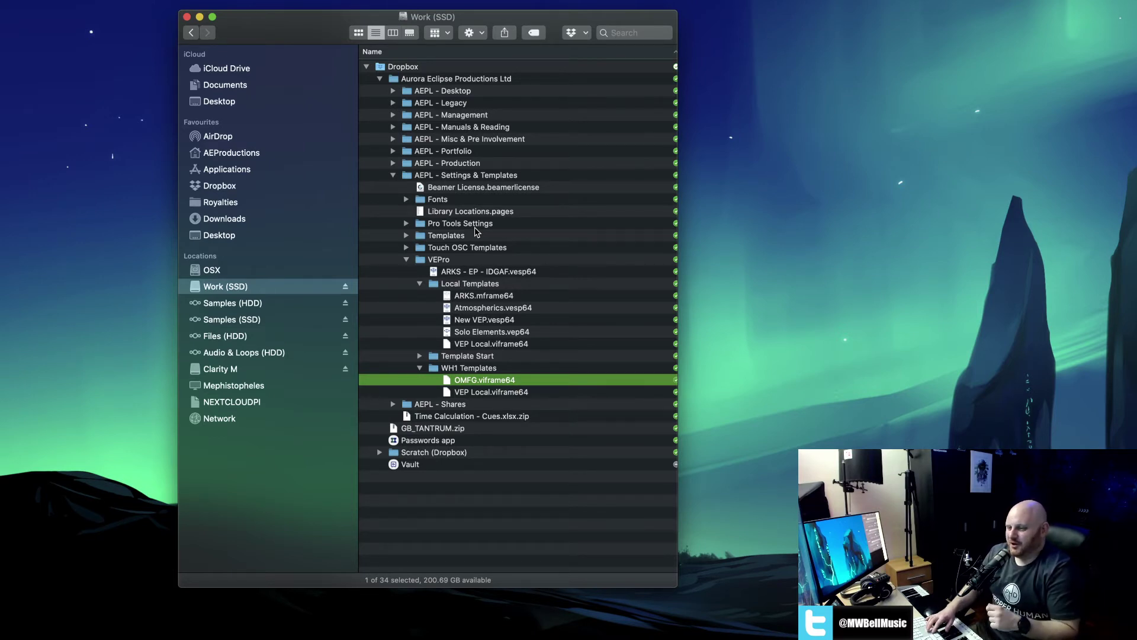
Collapse the WH1 Templates and Local Templates subfolders in VEPro.
{"action": "key", "text": "Left"}
{"action": "key", "text": "Left"}
{"action": "key", "text": "Up"}
{"action": "key", "text": "Left"}
{"action": "key", "text": "Left"}
{"action": "key", "text": "Down"}
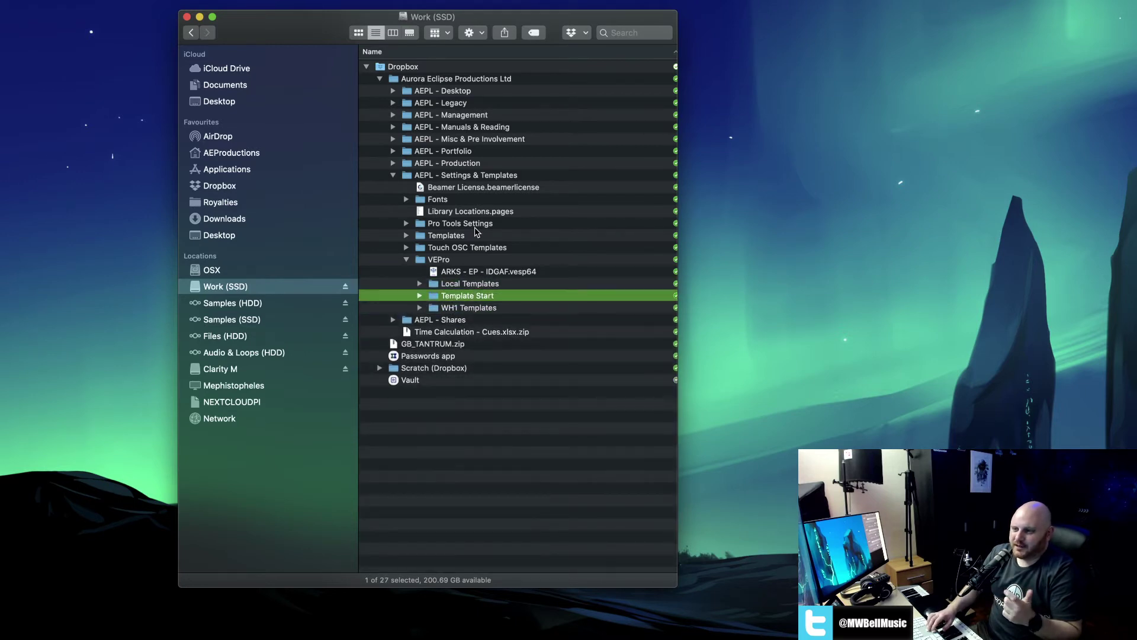
Expand Template Start and WH1 Templates to view their files, and collapse WH1 Templates again.
{"action": "key", "text": "Right"}
{"action": "key", "text": "Down"}
{"action": "key", "text": "Down"}
{"action": "key", "text": "Down"}
{"action": "key", "text": "Right"}
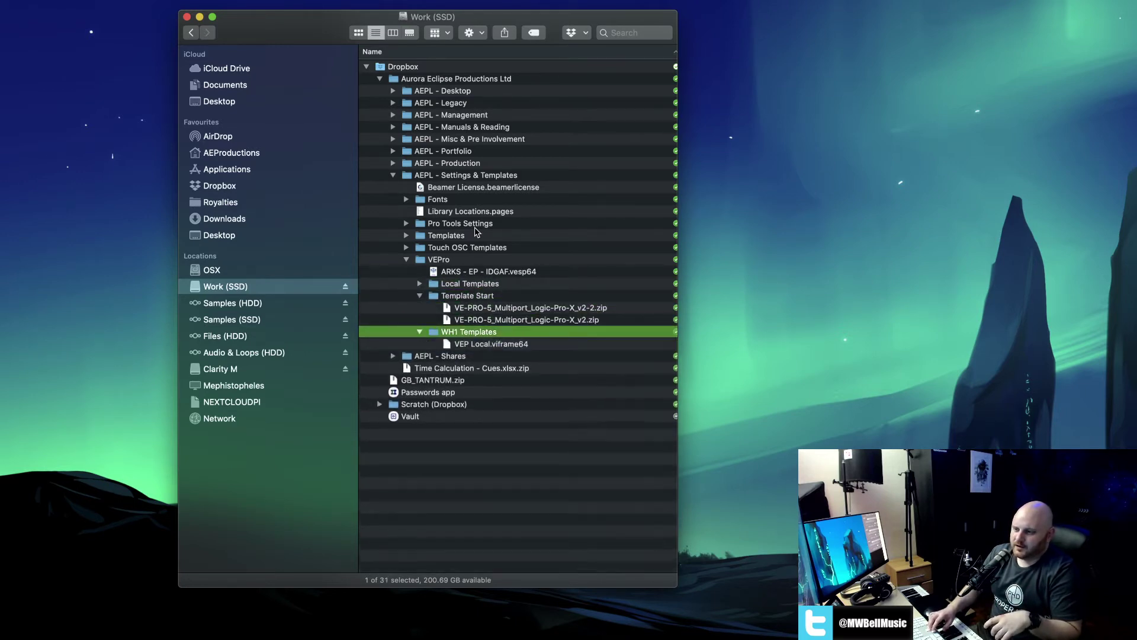
{"action": "key", "text": "Down"}
{"action": "key", "text": "Left"}
{"action": "key", "text": "Left"}
{"action": "key", "text": "Up"}
{"action": "key", "text": "Up"}
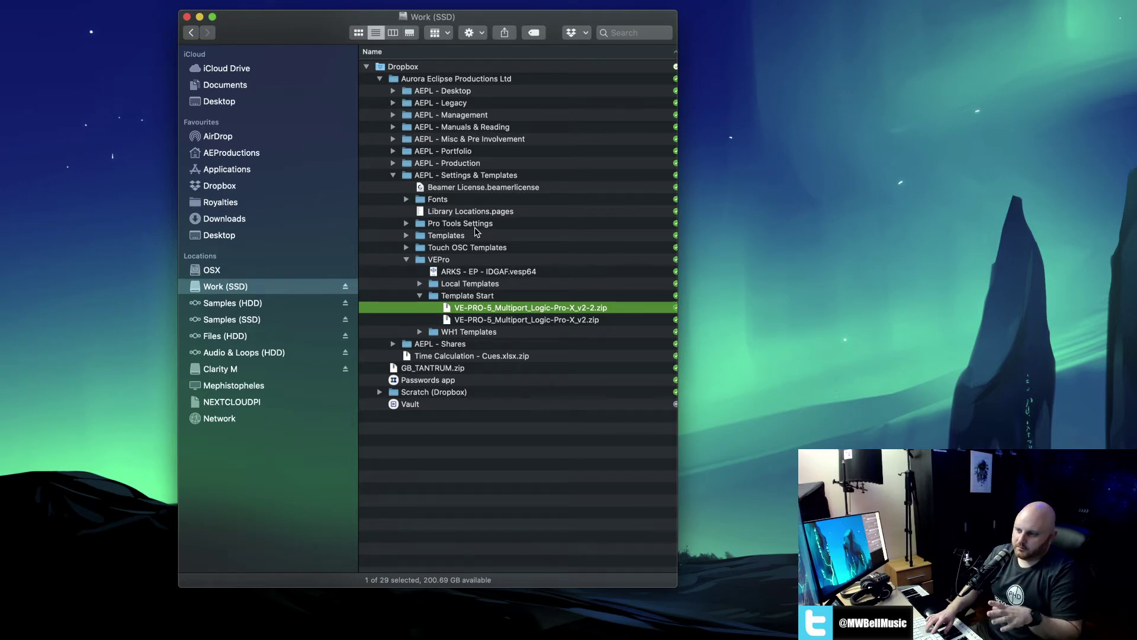
Collapse the Template Start subfolder and its parent VEPro folder.
{"action": "key", "text": "Left"}
{"action": "key", "text": "Left"}
{"action": "key", "text": "Left"}
{"action": "key", "text": "Left"}
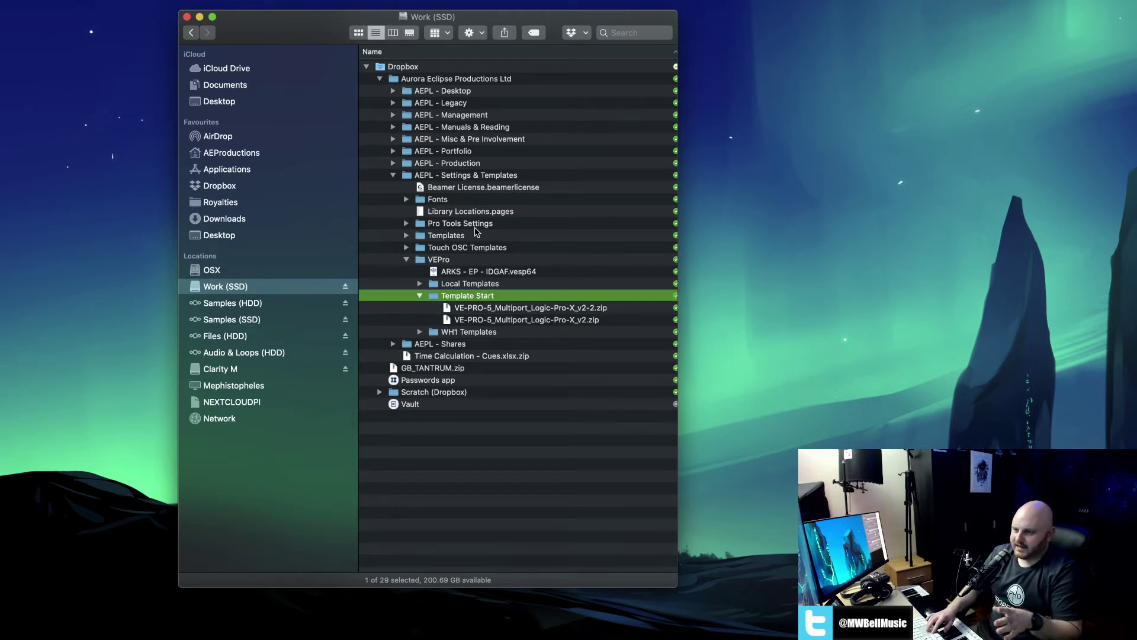
{"action": "key", "text": "Right"}
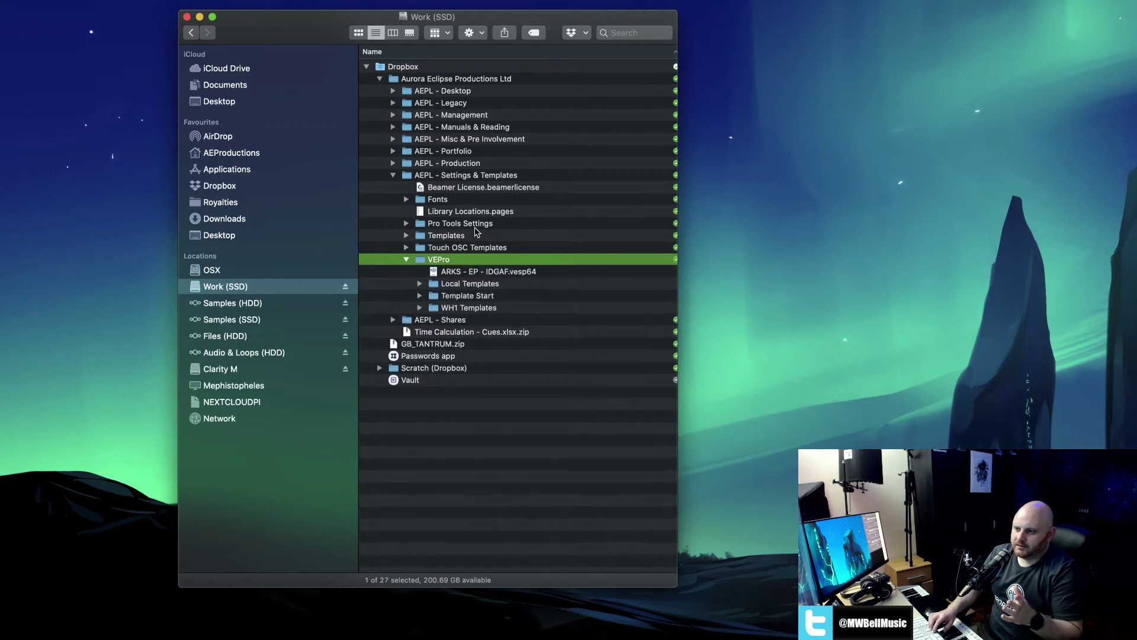
{"action": "key", "text": "Left"}
Expand Pro Tools Settings to view its file, and collapse it along with AEPL - Settings & Templates.
{"action": "key", "text": "Up"}
{"action": "key", "text": "Up"}
{"action": "key", "text": "Up"}
{"action": "key", "text": "Right"}
{"action": "key", "text": "Down"}
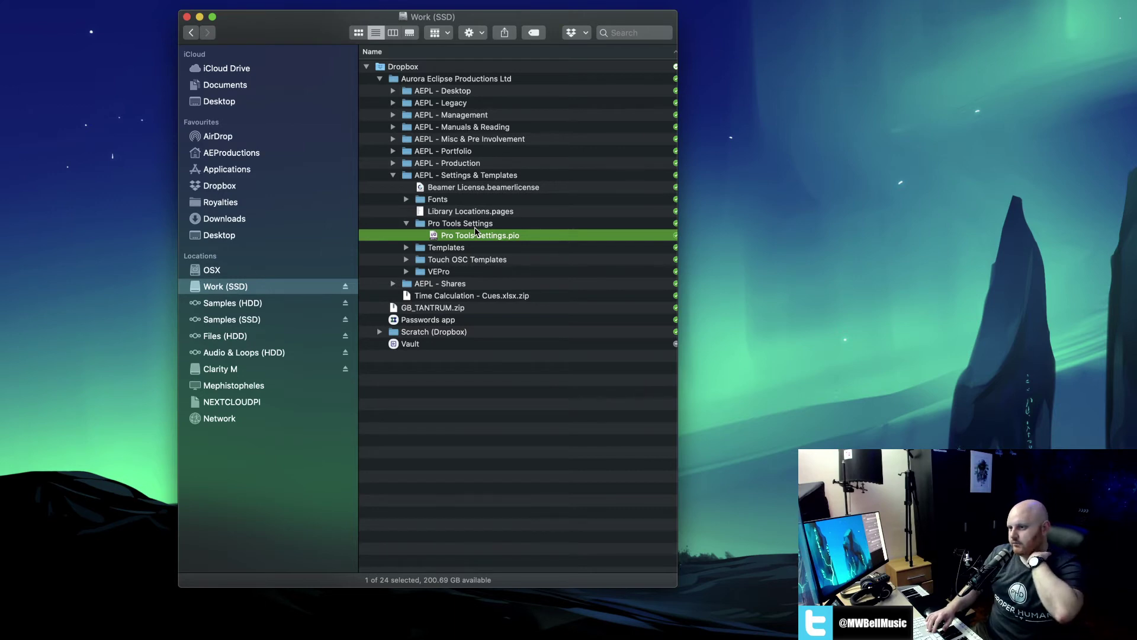
{"action": "key", "text": "Left"}
{"action": "key", "text": "Left"}
{"action": "key", "text": "Left"}
{"action": "key", "text": "Left"}
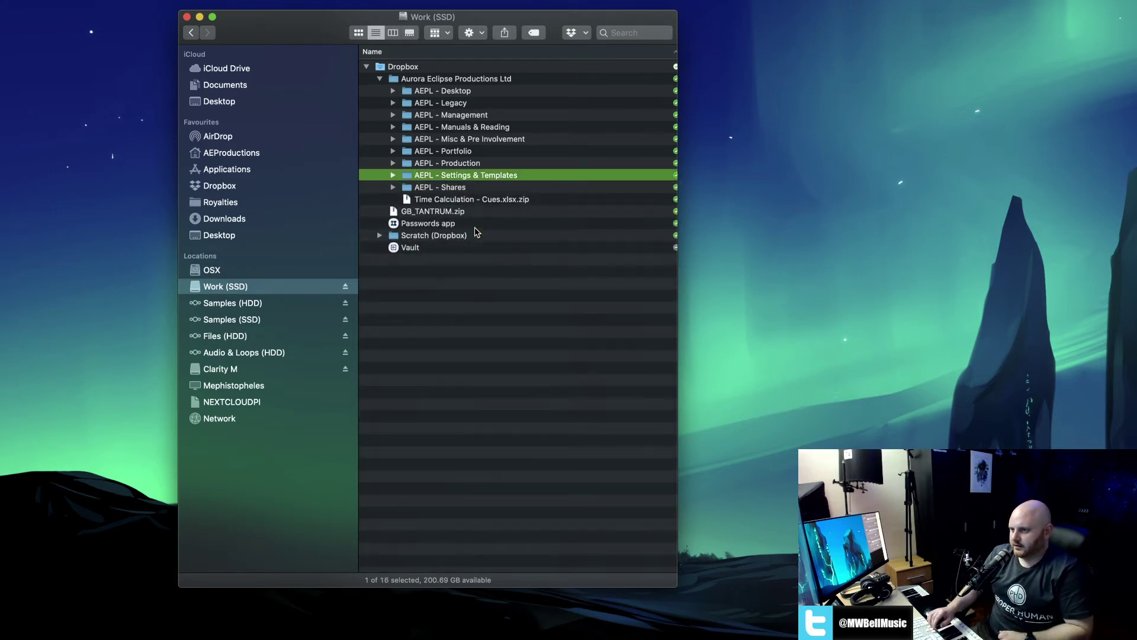
Expand AEPL - Shares, look through its subfolders and briefly check the contents of the first one.
{"action": "key", "text": "Down"}
{"action": "key", "text": "Right"}
{"action": "key", "text": "Down"}
{"action": "key", "text": "Down"}
{"action": "key", "text": "Down"}
{"action": "key", "text": "Up"}
{"action": "key", "text": "Up"}
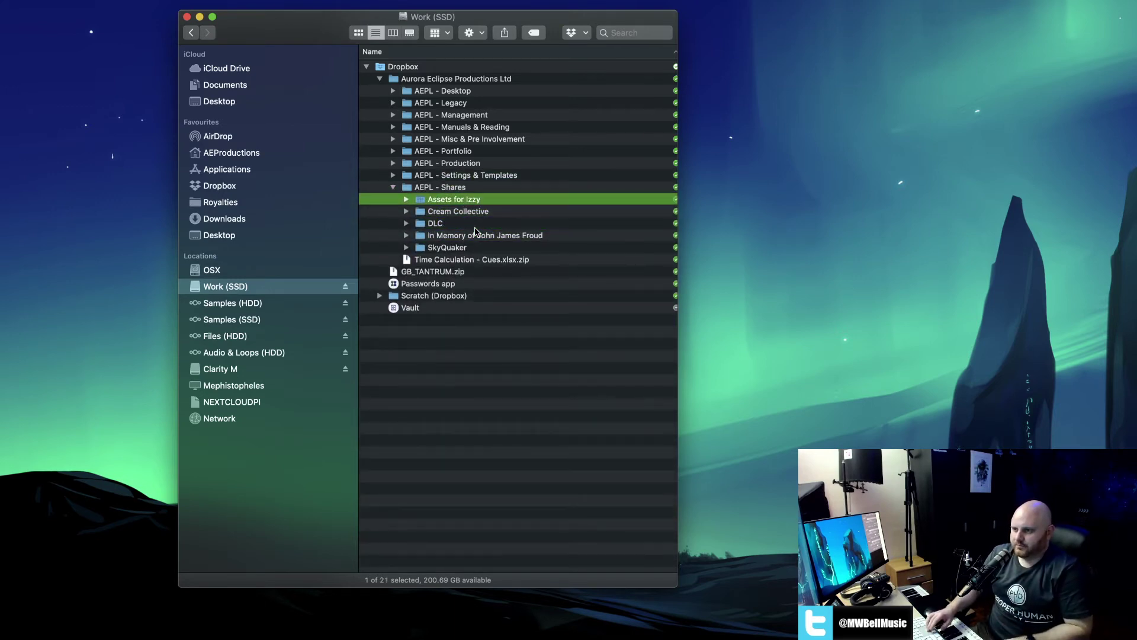
{"action": "key", "text": "Right"}
{"action": "key", "text": "Left"}
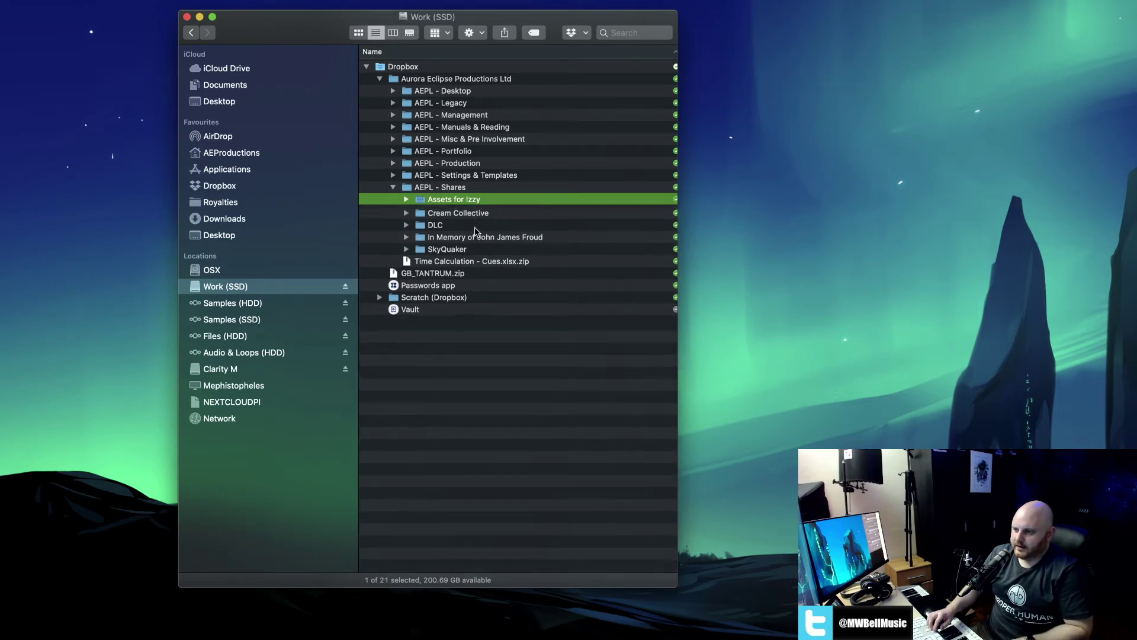
Expand the DLC subfolder in AEPL - Shares.
{"action": "key", "text": "Down"}
{"action": "key", "text": "Down"}
{"action": "key", "text": "Right"}
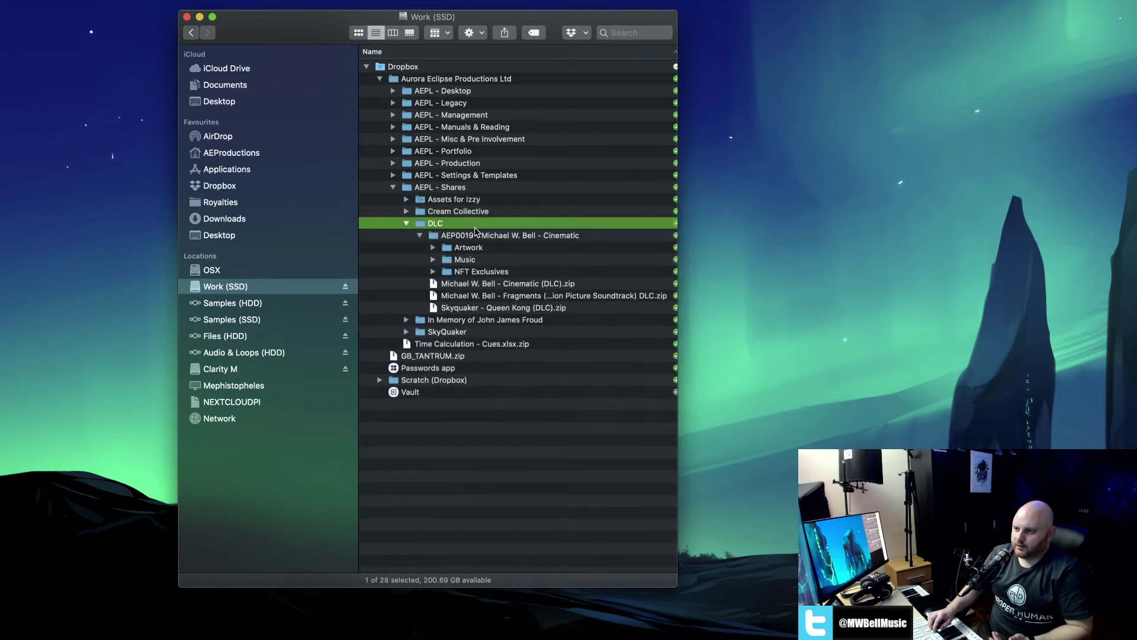
Look over the Artwork and Music subfolders inside the AEP0019 folder, and collapse that folder and DLC.
{"action": "key", "text": "Down"}
{"action": "key", "text": "Down"}
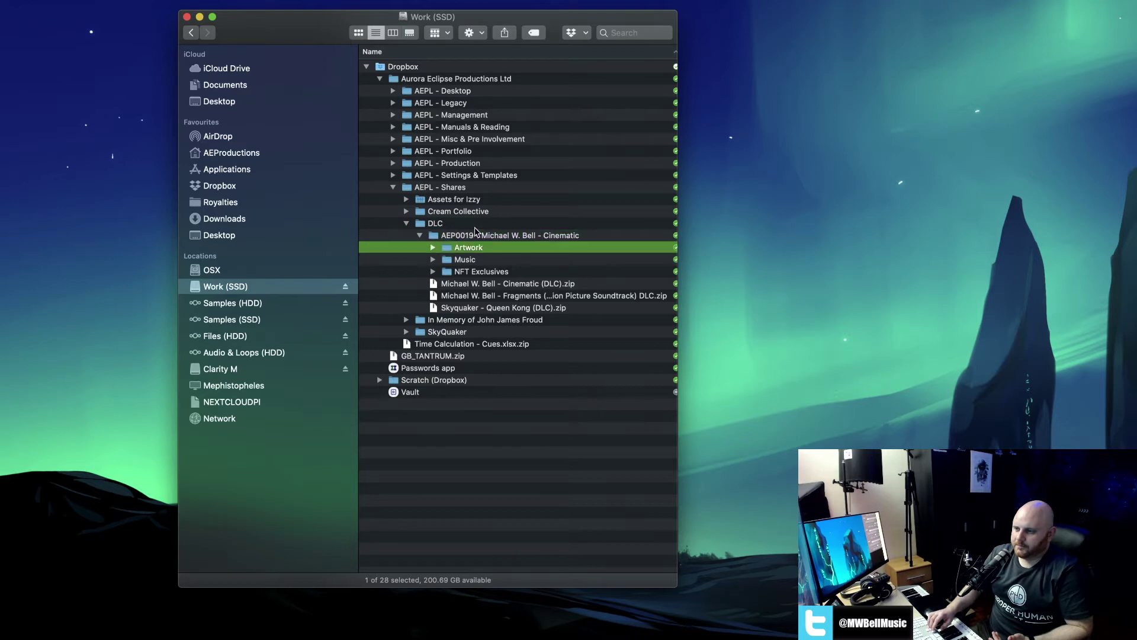
{"action": "key", "text": "Down"}
{"action": "key", "text": "Up"}
{"action": "key", "text": "Up"}
{"action": "key", "text": "Left"}
{"action": "key", "text": "Up"}
{"action": "key", "text": "Left"}
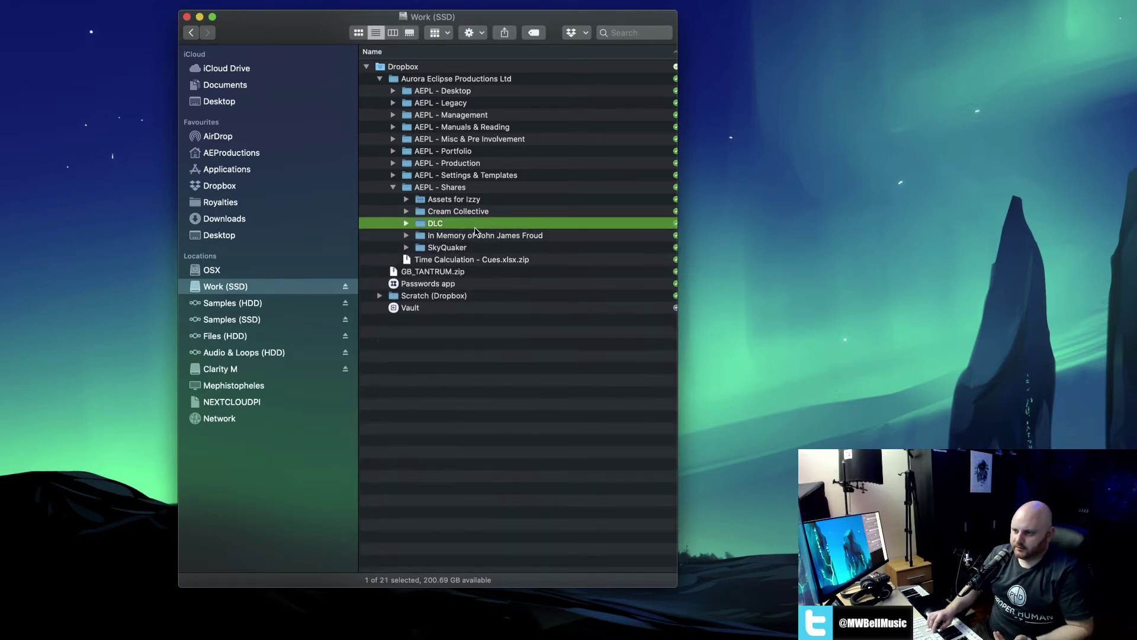
Go through the remaining subfolders of AEPL - Shares and collapse AEPL - Shares.
{"action": "key", "text": "Down"}
{"action": "key", "text": "Left"}
{"action": "key", "text": "Down"}
{"action": "key", "text": "Down"}
{"action": "key", "text": "Down"}
{"action": "key", "text": "Left"}
{"action": "key", "text": "Left"}
{"action": "key", "text": "Down"}
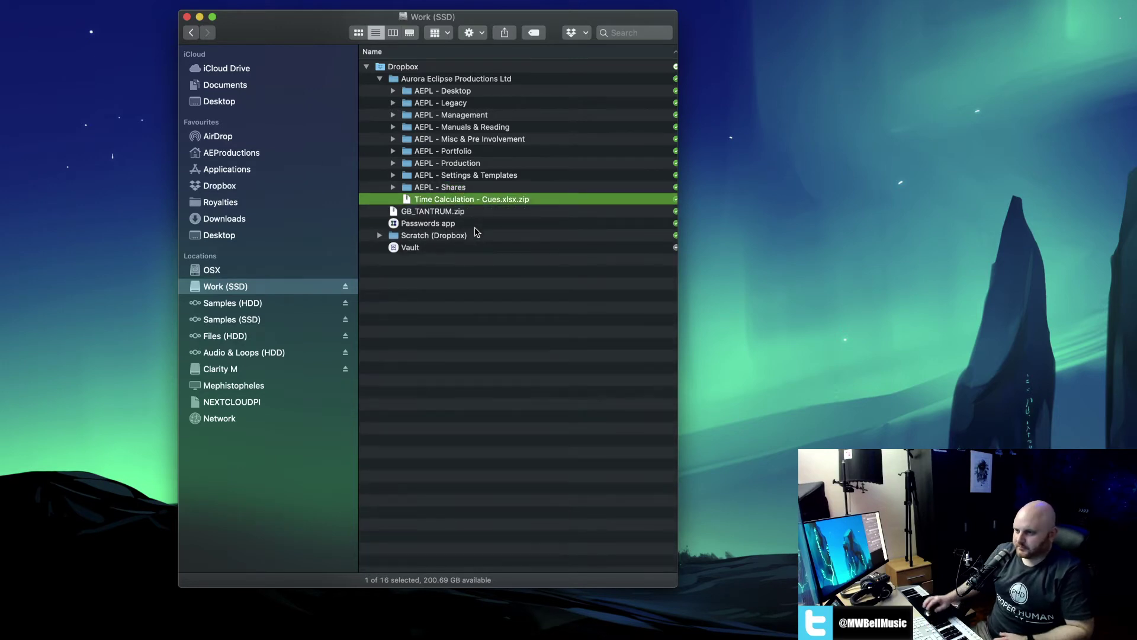
Look over the items from Time Calculation - Cues.xlsx.zip down to the Scratch (Dropbox) folder.
{"action": "key", "text": "Down"}
{"action": "key", "text": "Down"}
{"action": "key", "text": "Down"}
{"action": "key", "text": "Up"}
{"action": "key", "text": "Up"}
{"action": "key", "text": "Up"}
{"action": "key", "text": "Down"}
{"action": "key", "text": "Down"}
{"action": "key", "text": "Down"}
Briefly expand Scratch (Dropbox) to check its contents, and collapse it along with the whole Dropbox folder.
{"action": "key", "text": "Right"}
{"action": "key", "text": "Left"}
{"action": "key", "text": "Right"}
{"action": "key", "text": "Left"}
{"action": "key", "text": "Left"}
{"action": "key", "text": "Left"}
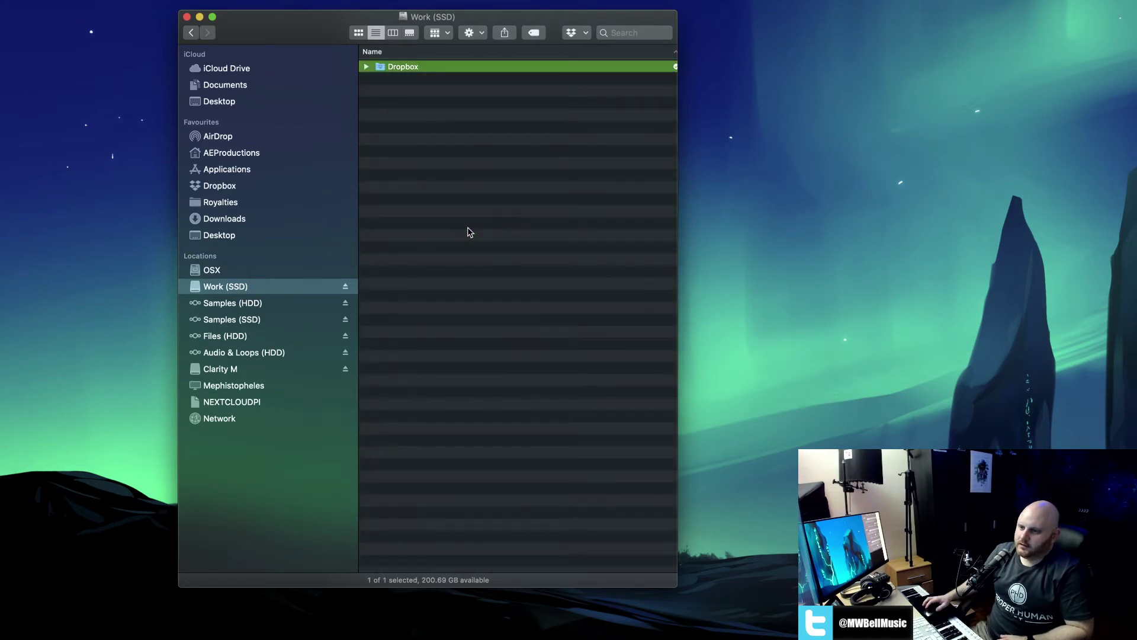
Expand Dropbox again, select AEPL - Desktop and show its contents in column view.
{"action": "left_click", "coordinate": [367, 67]}
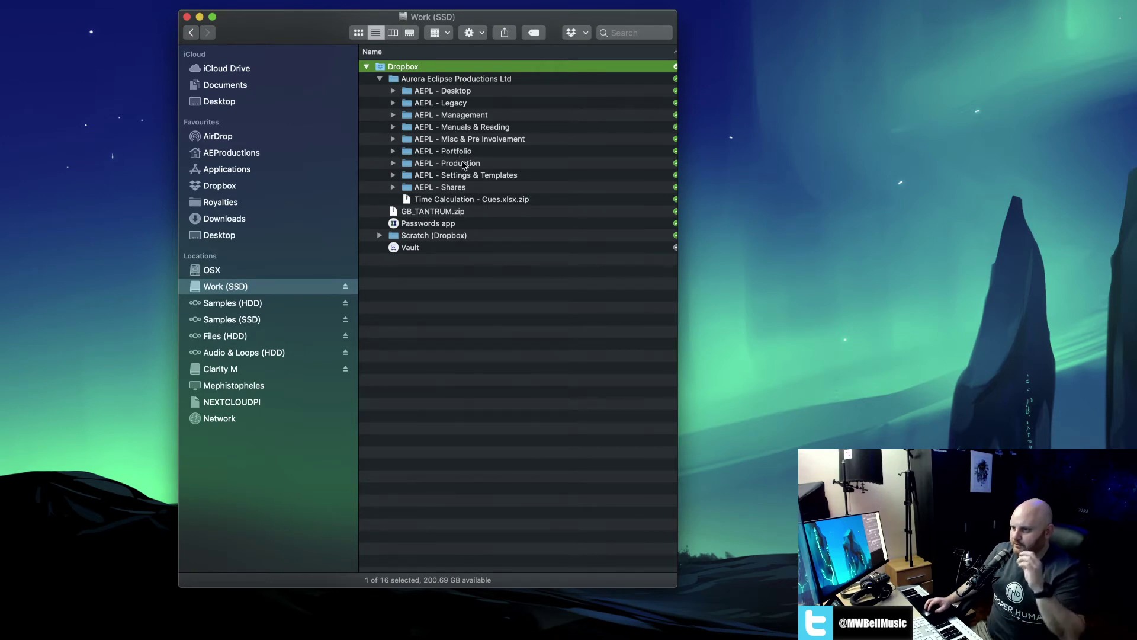
{"action": "left_click", "coordinate": [463, 166]}
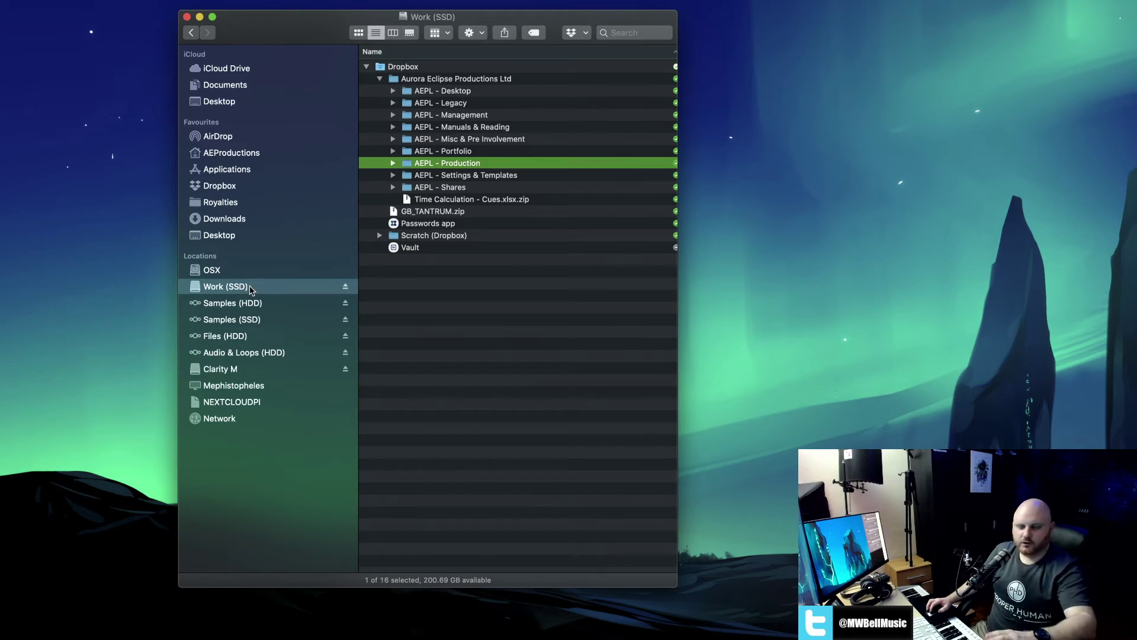
{"action": "left_click", "coordinate": [460, 92]}
{"action": "key", "text": "super+3"}
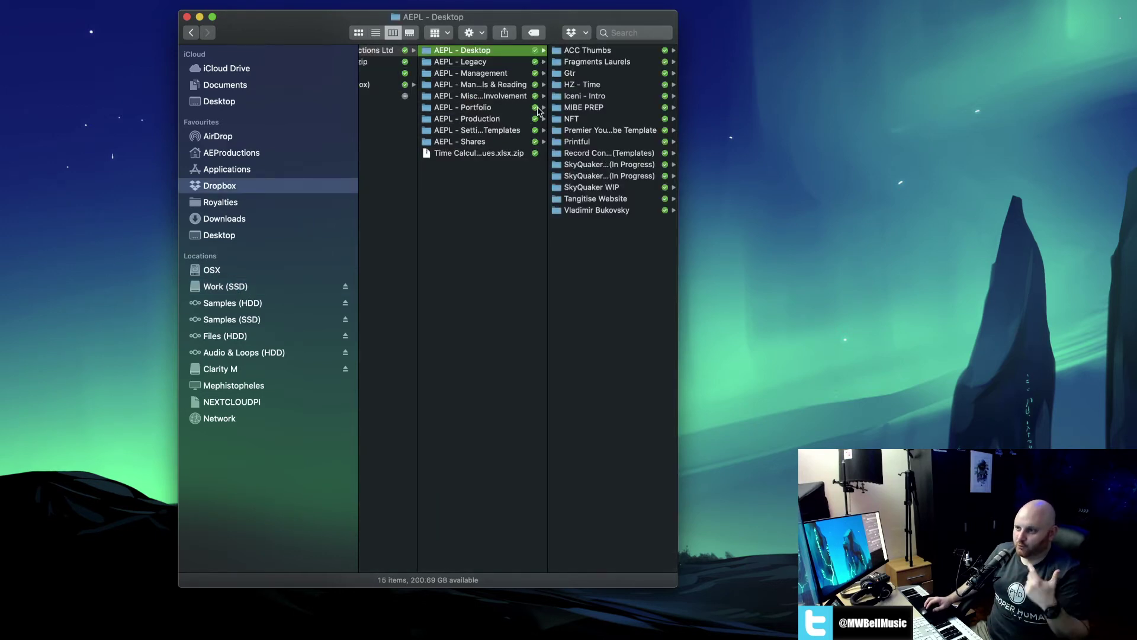
Open the Samples (HDD) drive and view the contents of its Samples (SSD) link.
{"action": "left_click", "coordinate": [235, 304]}
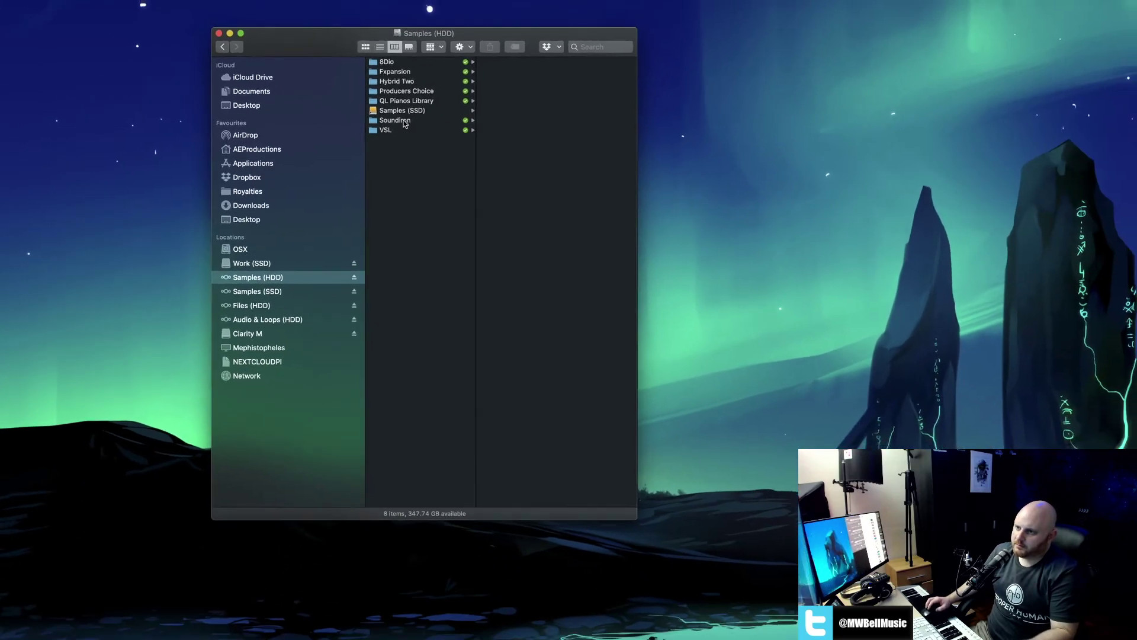
{"action": "left_click", "coordinate": [404, 112]}
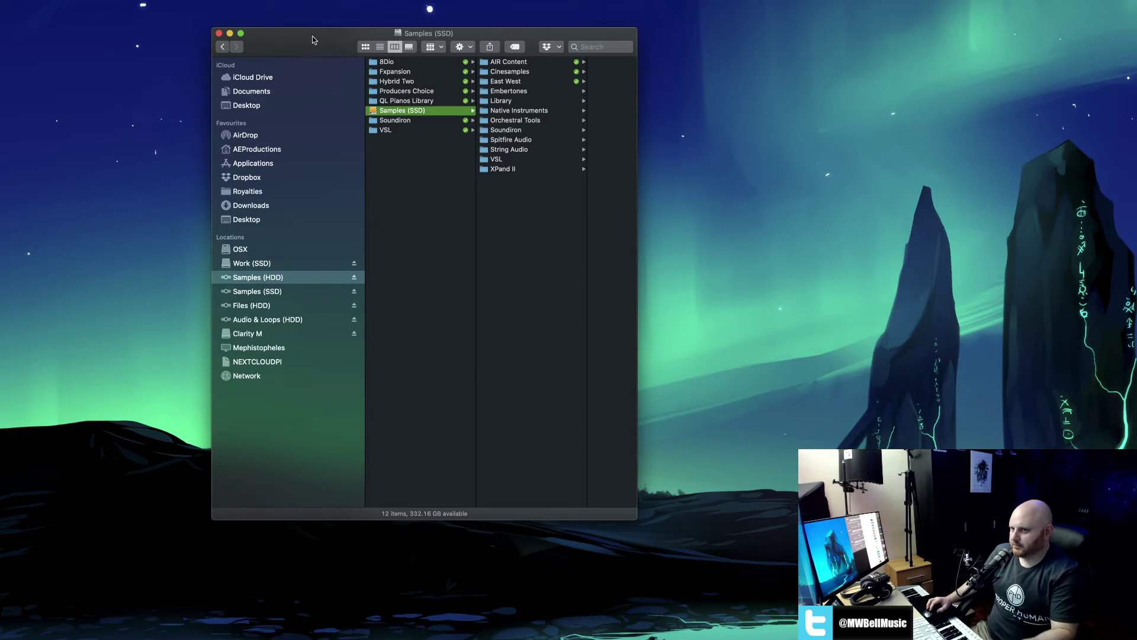
{"action": "left_click_drag", "start_coordinate": [312, 39], "coordinate": [301, 48]}
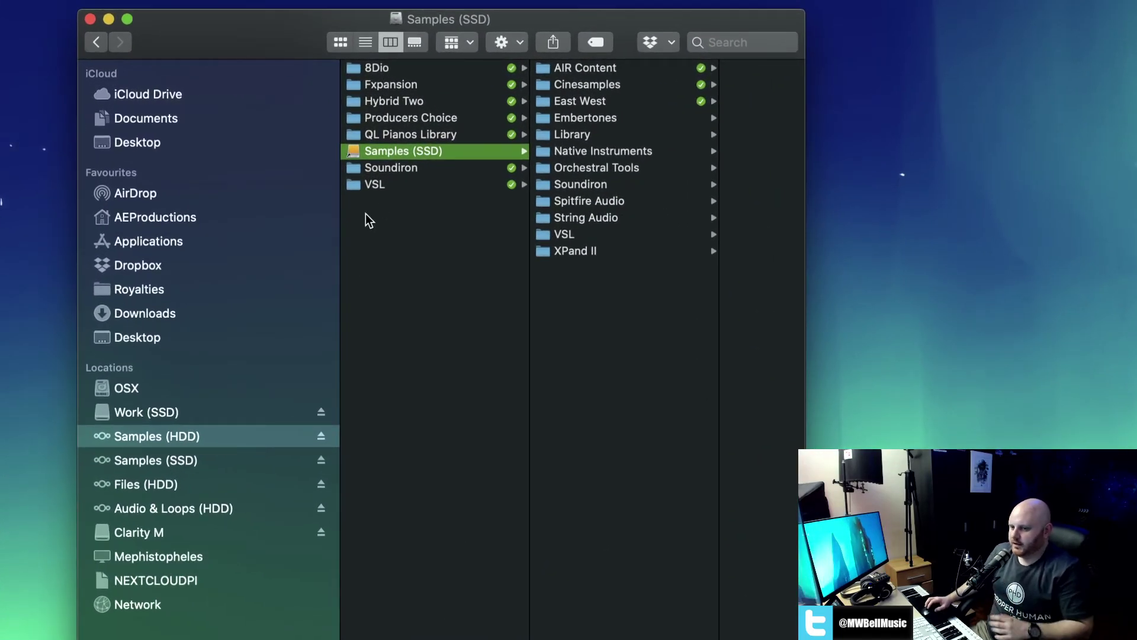
Browse the Samples (HDD) libraries 8Dio, Fxpansion, Hybrid Two, Producers Choice, QL Pianos Library and Soundiron.
{"action": "left_click", "coordinate": [401, 78]}
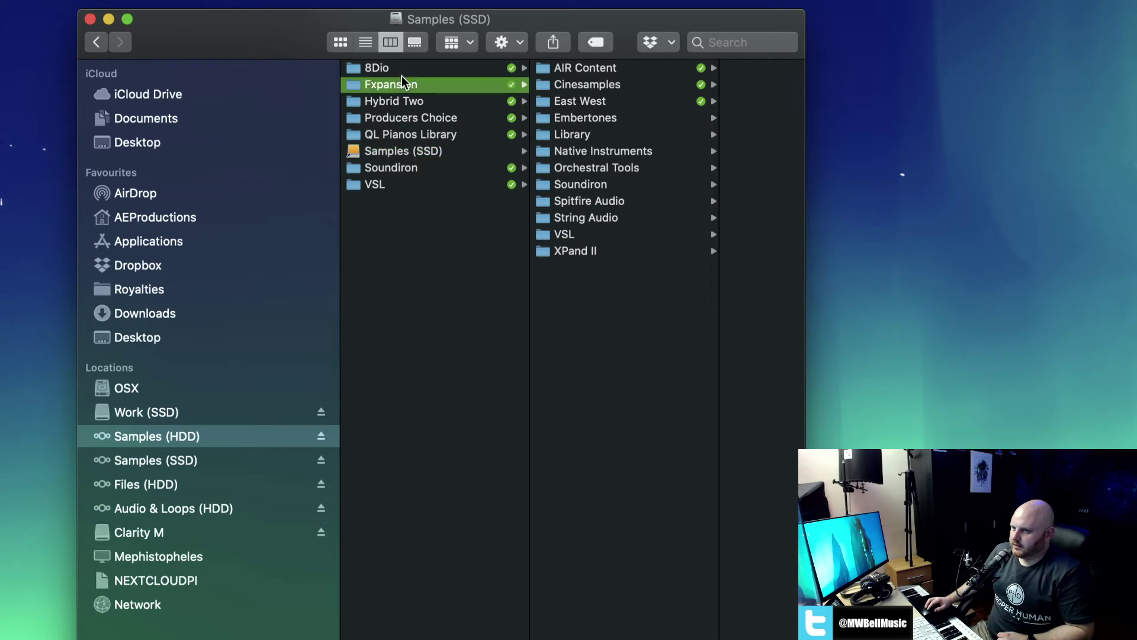
{"action": "left_click", "coordinate": [412, 70]}
{"action": "left_click", "coordinate": [413, 84]}
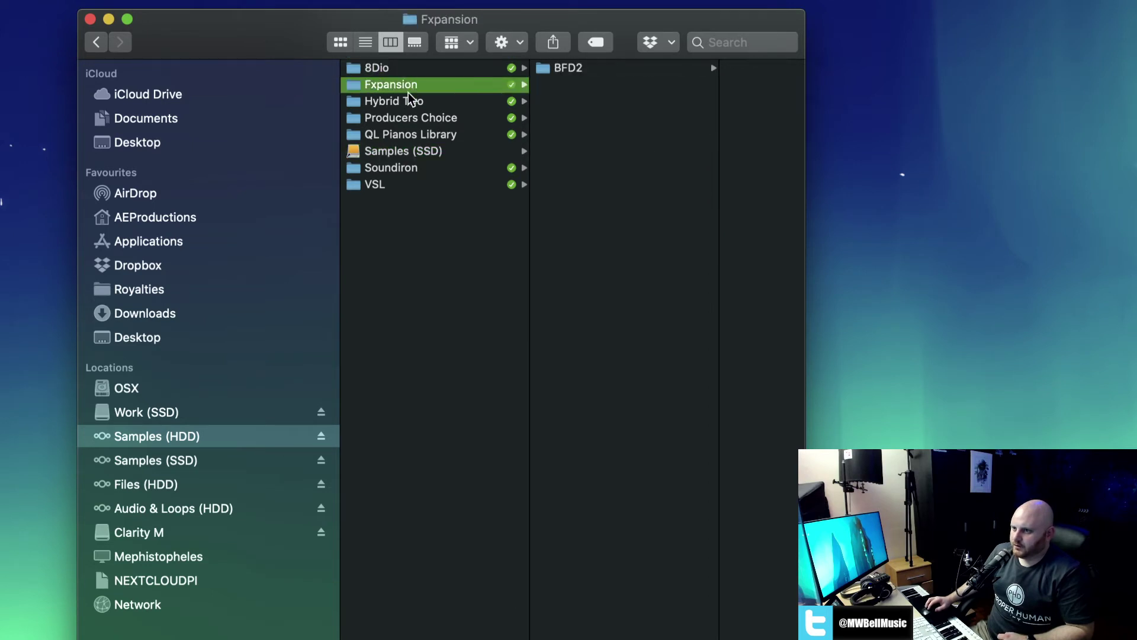
{"action": "left_click", "coordinate": [409, 98]}
{"action": "left_click", "coordinate": [430, 117]}
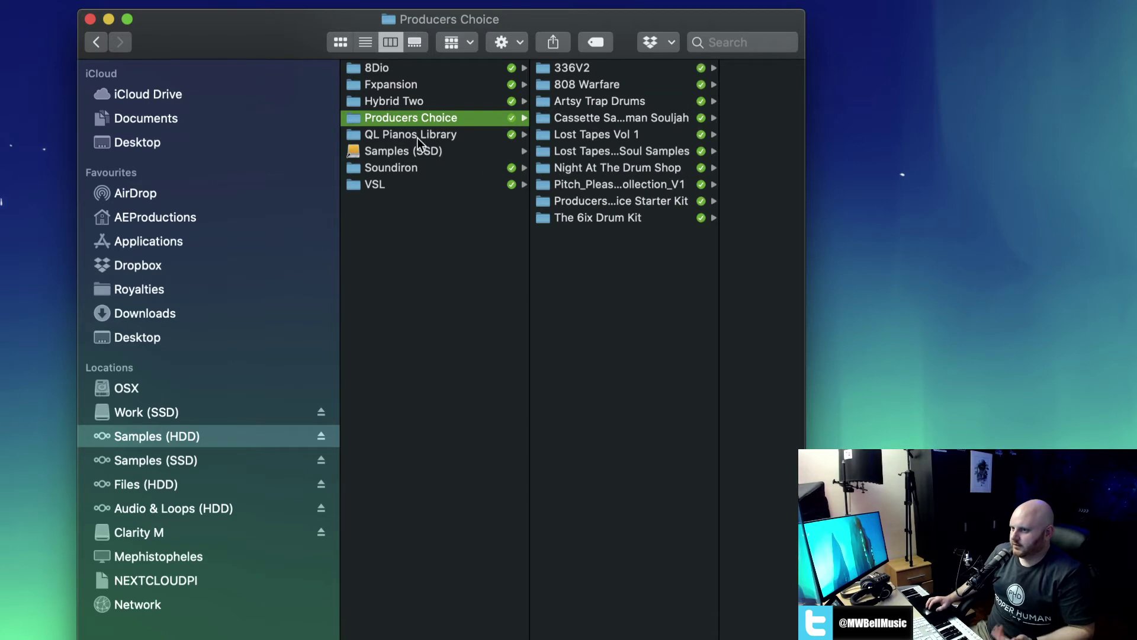
{"action": "left_click", "coordinate": [414, 136]}
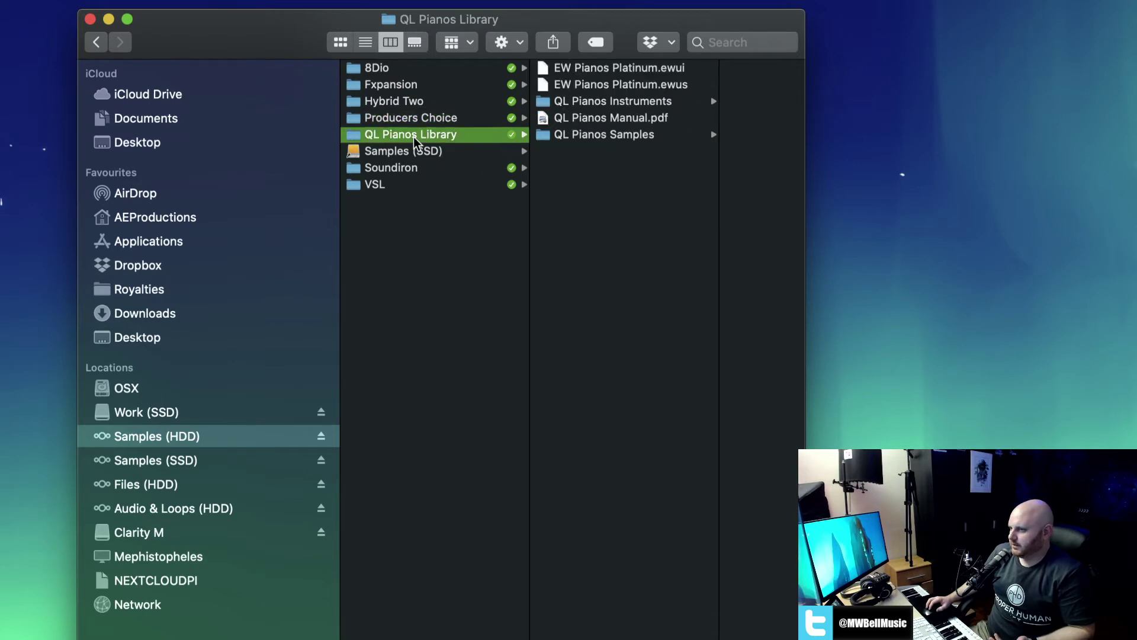
{"action": "left_click", "coordinate": [420, 168]}
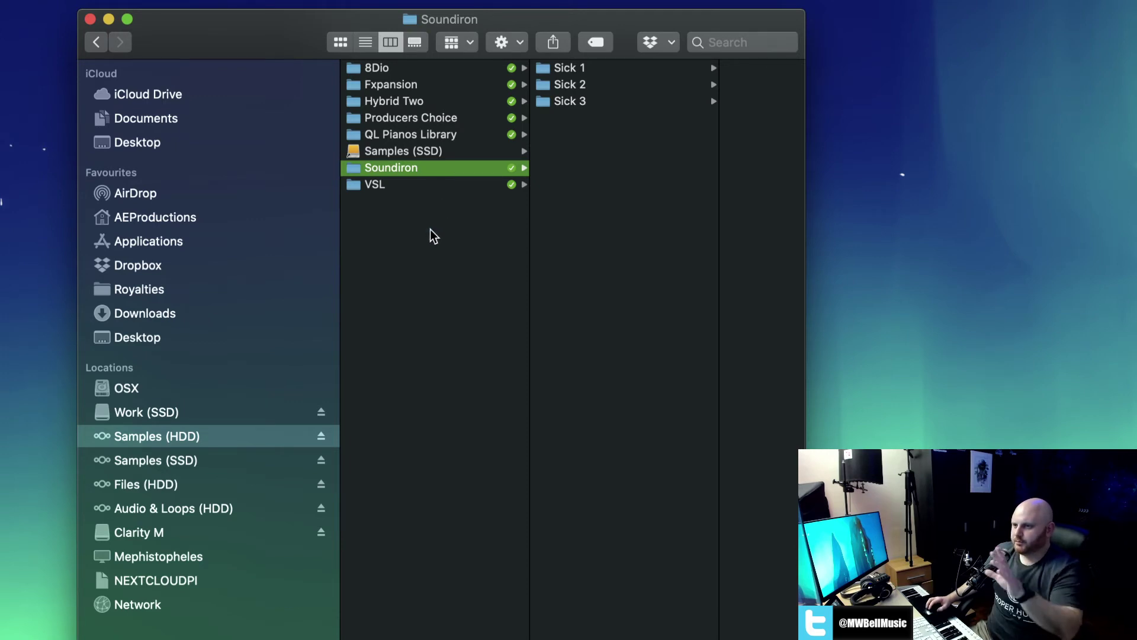
View the Samples folder of Project Alpha inside the Hybrid Two library.
{"action": "left_click", "coordinate": [441, 102]}
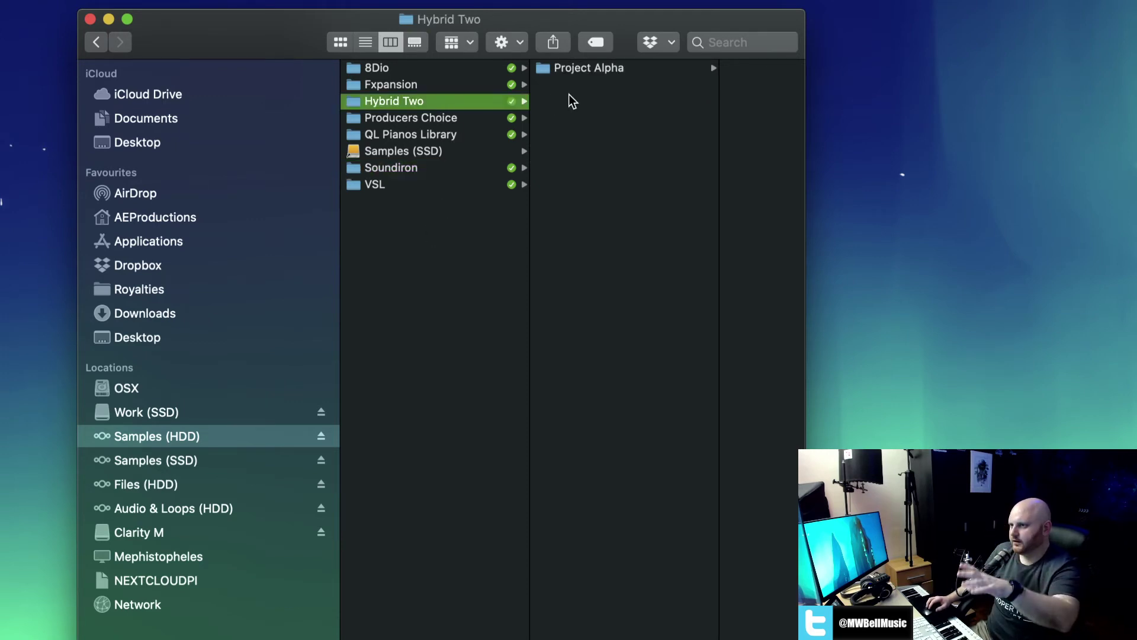
{"action": "left_click", "coordinate": [599, 73]}
{"action": "left_click", "coordinate": [675, 101]}
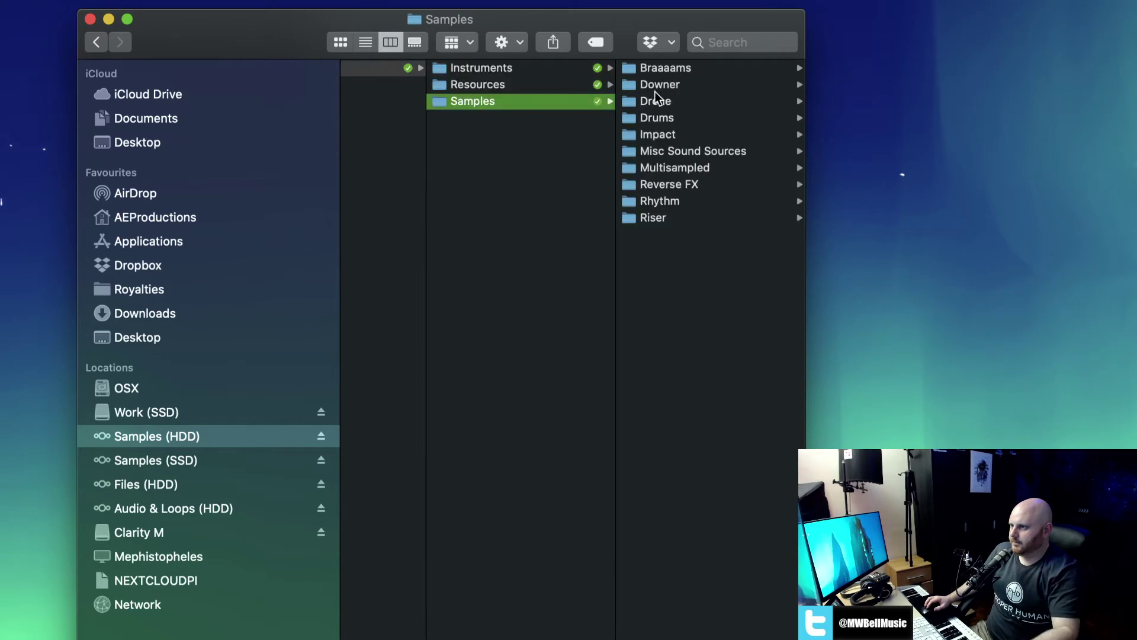
{"action": "scroll", "coordinate": [617, 94], "scroll_direction": "left", "scroll_amount": 5}
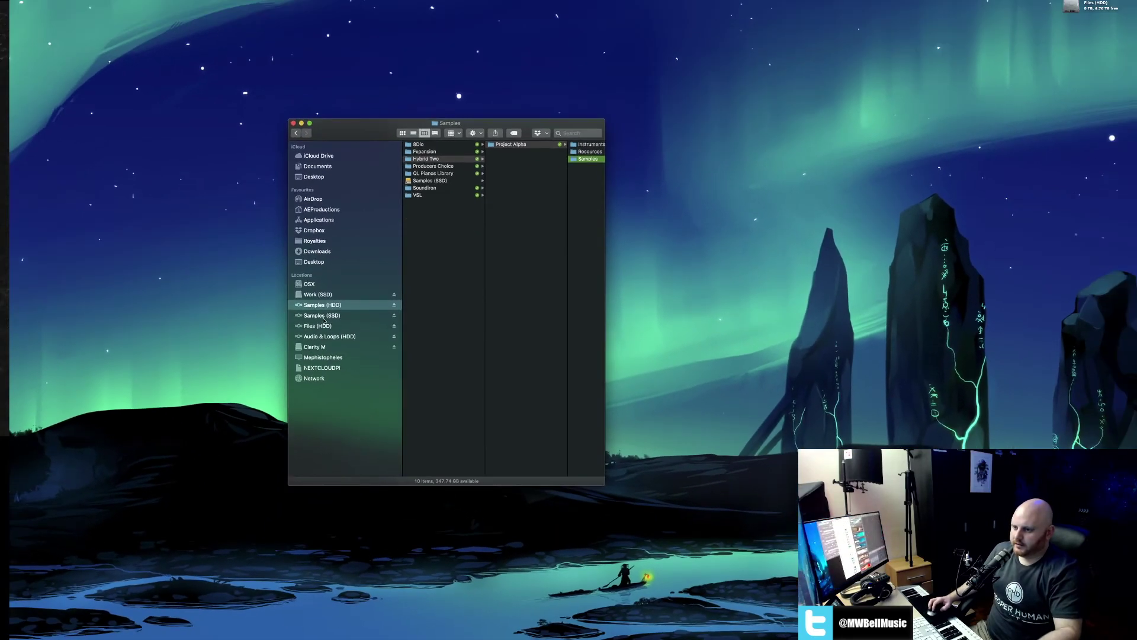
Open the Samples (SSD) drive, view the Embertones folder and widen its column to show the full library names.
{"action": "left_click", "coordinate": [323, 317]}
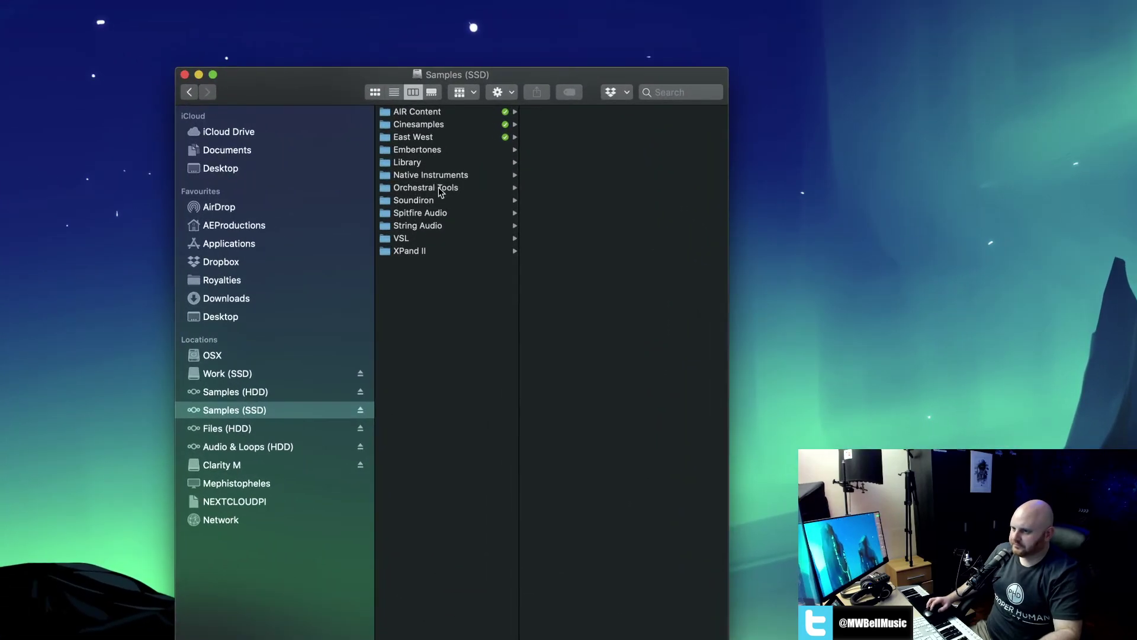
{"action": "left_click", "coordinate": [434, 150]}
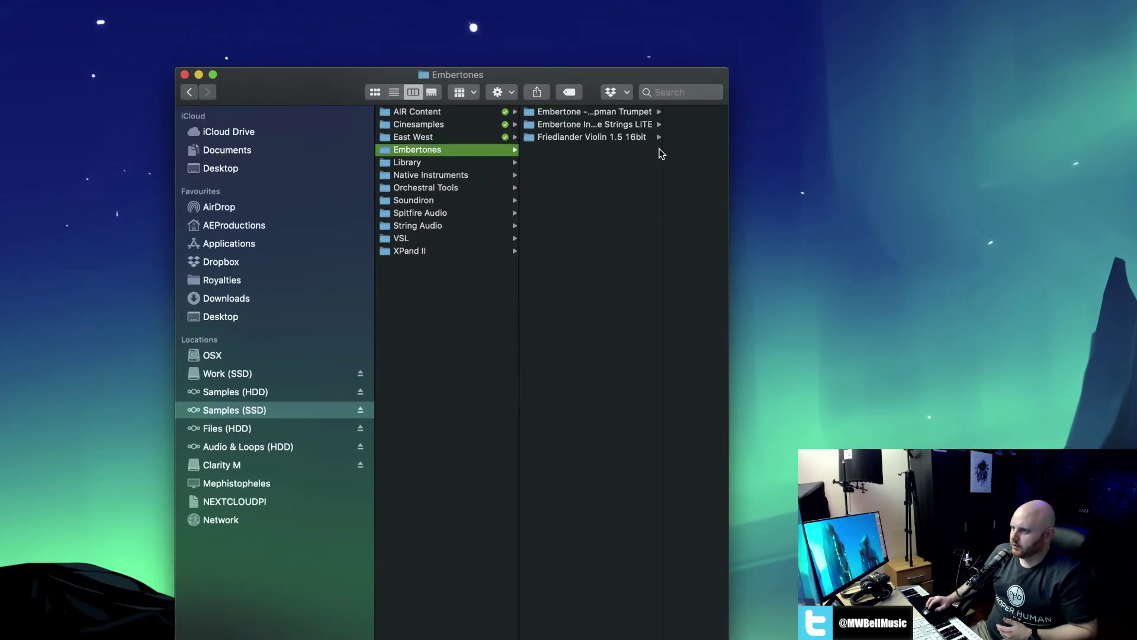
{"action": "left_click_drag", "start_coordinate": [661, 150], "coordinate": [706, 149]}
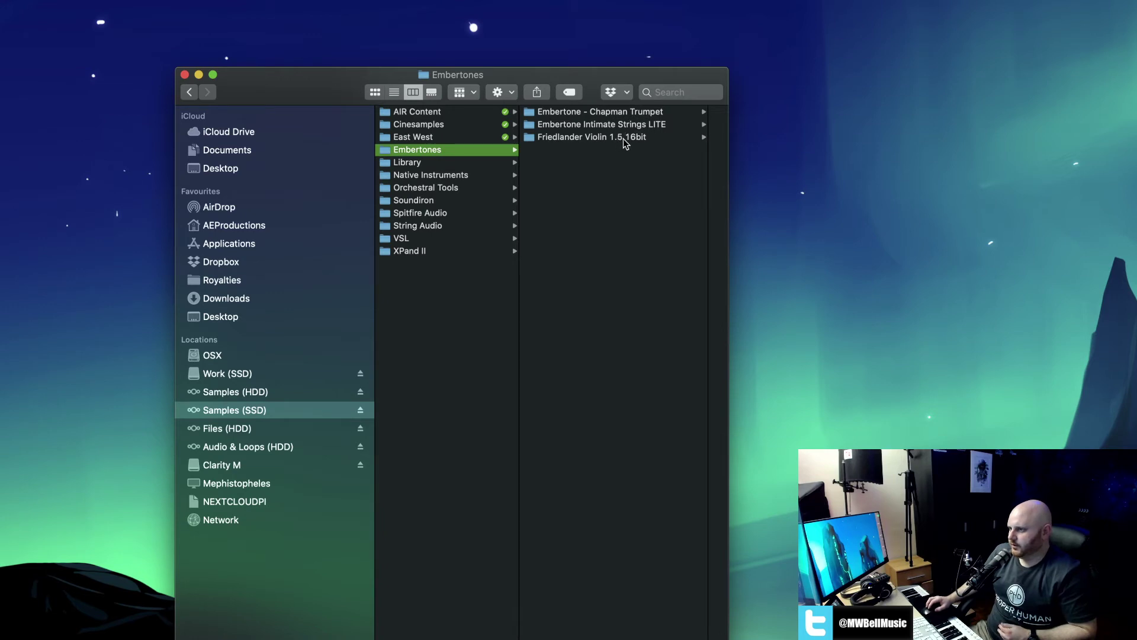
Browse the East West, String Audio, Spitfire Audio and Soundiron folders on the Samples (SSD) drive.
{"action": "left_click", "coordinate": [445, 139]}
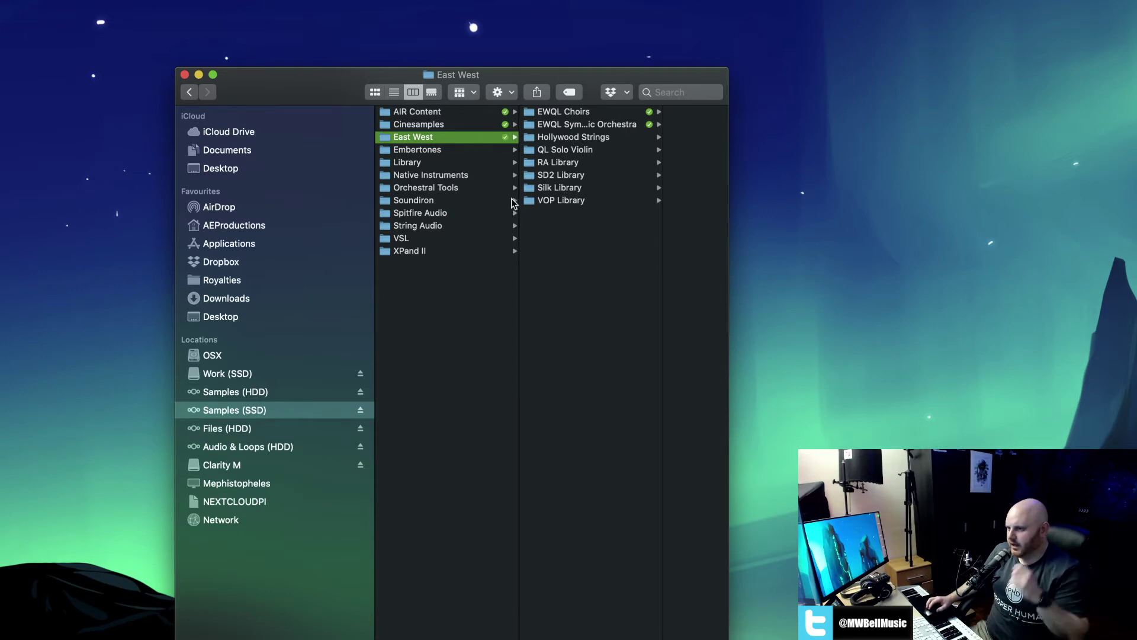
{"action": "left_click", "coordinate": [431, 229]}
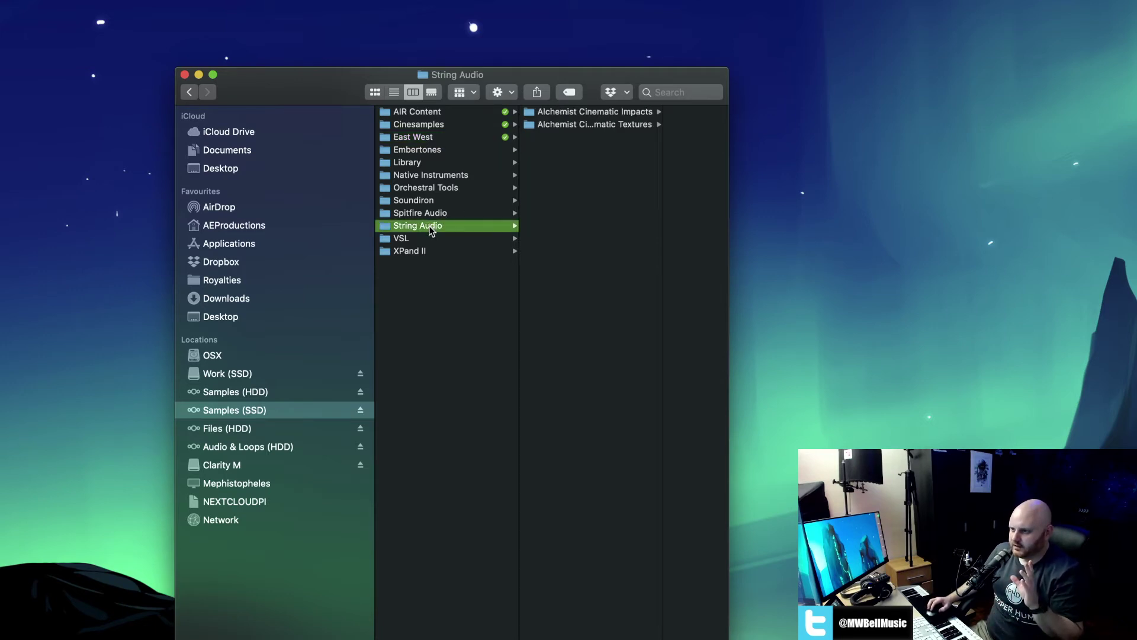
{"action": "left_click", "coordinate": [430, 216]}
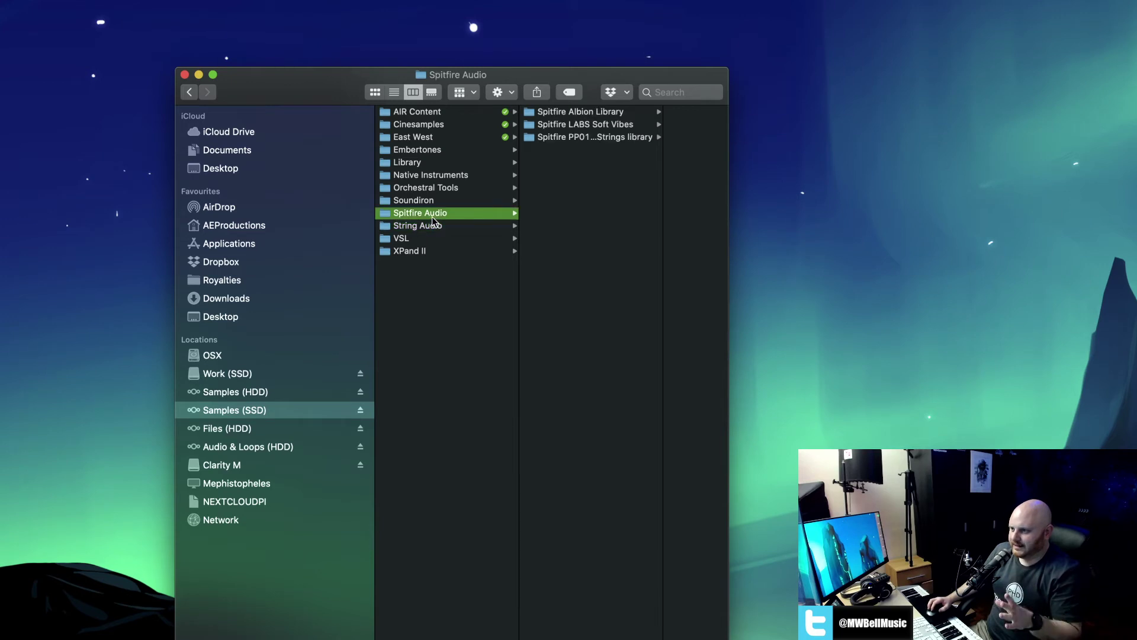
{"action": "left_click", "coordinate": [446, 200]}
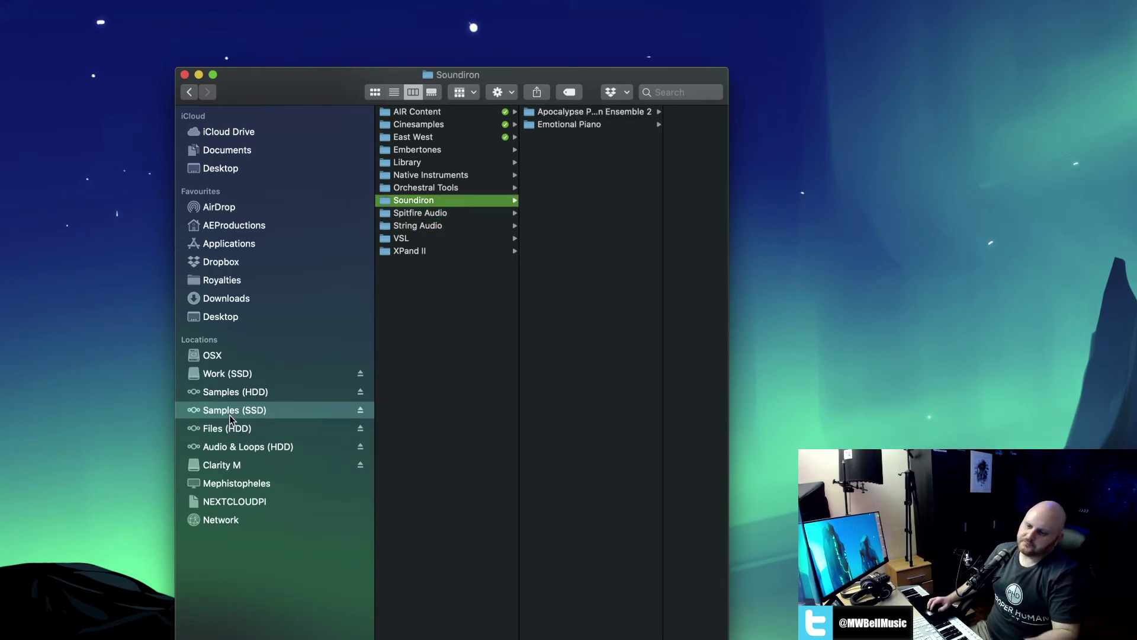
Open the Files (HDD) drive and view the Programs and Purchased subfolders of its Applications folder.
{"action": "left_click", "coordinate": [228, 430]}
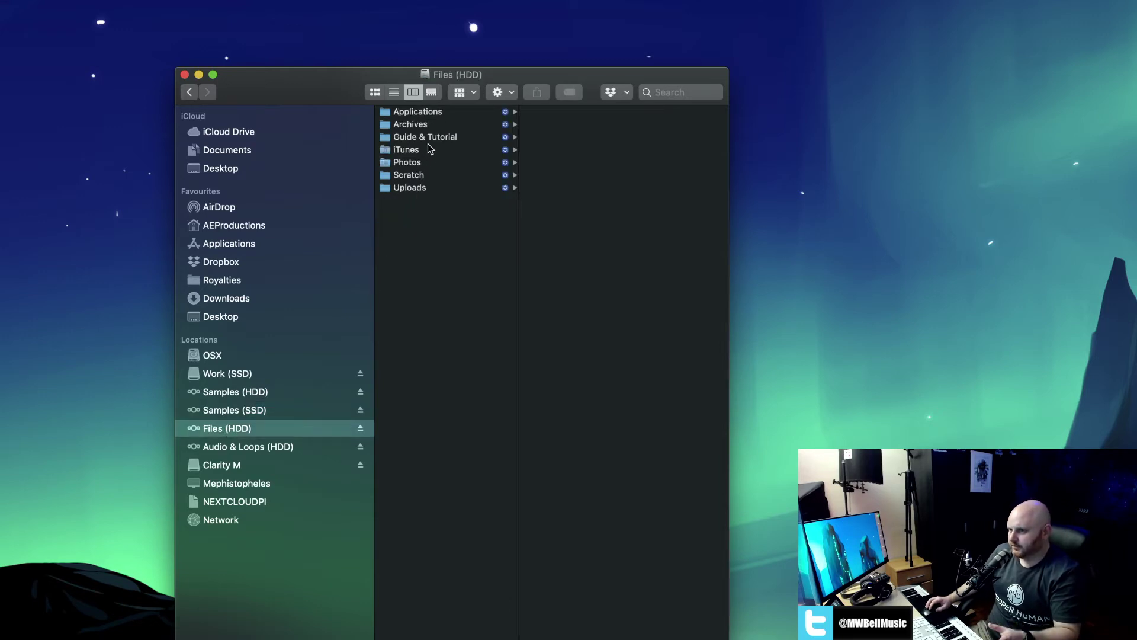
{"action": "left_click", "coordinate": [433, 114]}
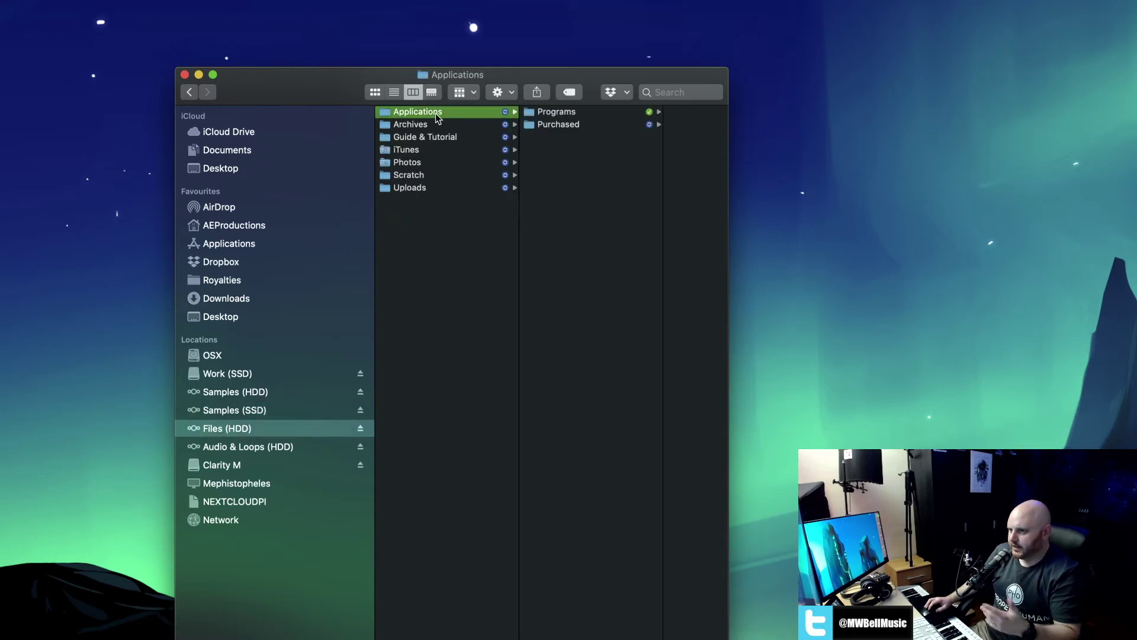
{"action": "left_click", "coordinate": [561, 114]}
{"action": "left_click", "coordinate": [525, 125]}
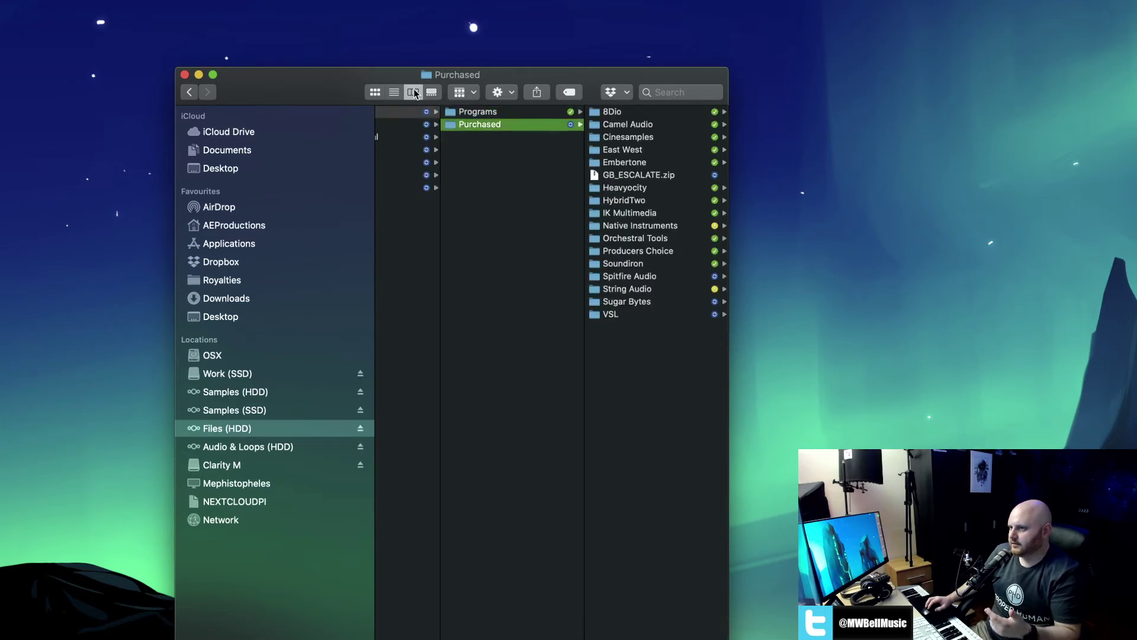
{"action": "left_click_drag", "start_coordinate": [317, 89], "coordinate": [228, 63]}
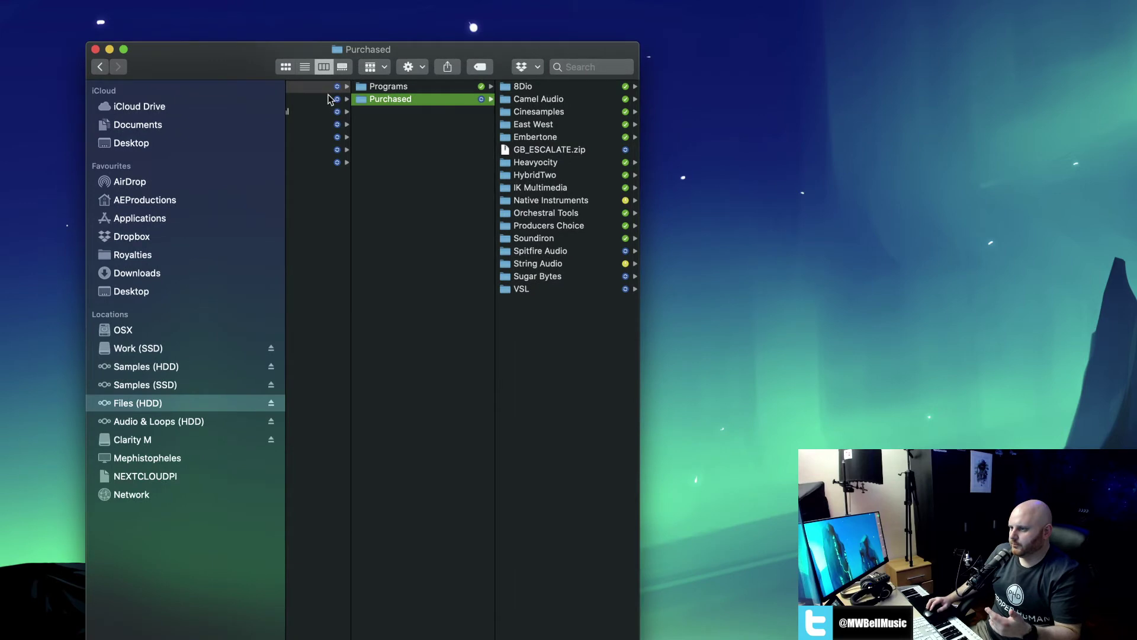
View the IK Multimedia folder in Purchased, and check Drums of War 2 inside the Cinesamples folder.
{"action": "left_click", "coordinate": [546, 189]}
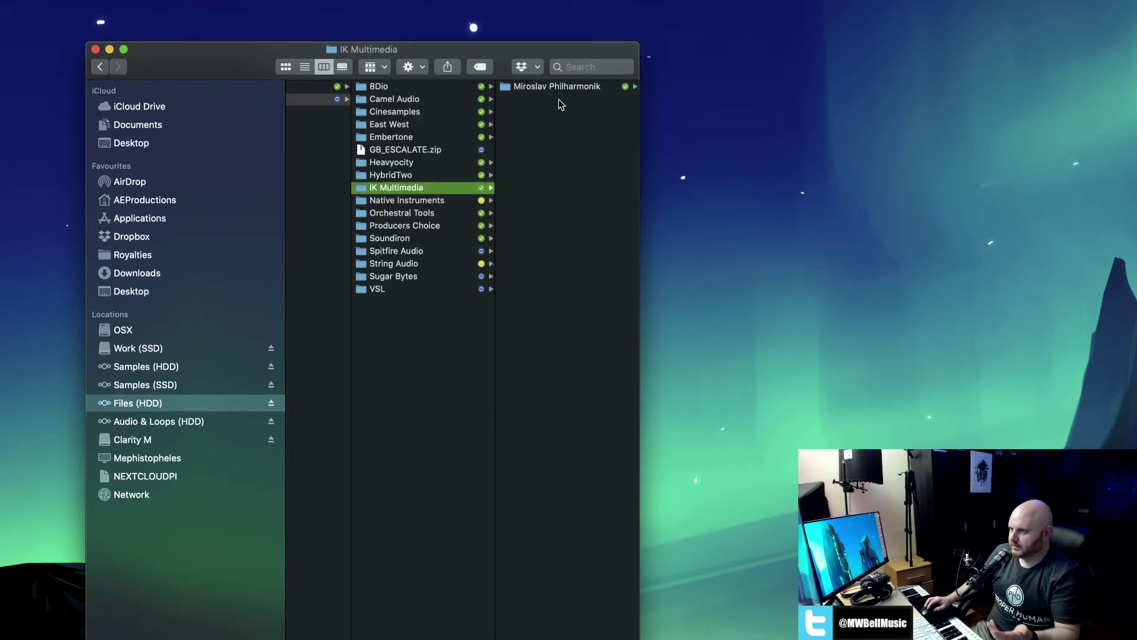
{"action": "left_click", "coordinate": [414, 112]}
{"action": "left_click", "coordinate": [555, 99]}
{"action": "scroll", "coordinate": [515, 112], "scroll_direction": "left", "scroll_amount": 2}
{"action": "scroll", "coordinate": [518, 114], "scroll_direction": "right", "scroll_amount": 2}
{"action": "scroll", "coordinate": [527, 115], "scroll_direction": "left", "scroll_amount": 5}
{"action": "scroll", "coordinate": [536, 118], "scroll_direction": "left", "scroll_amount": 1}
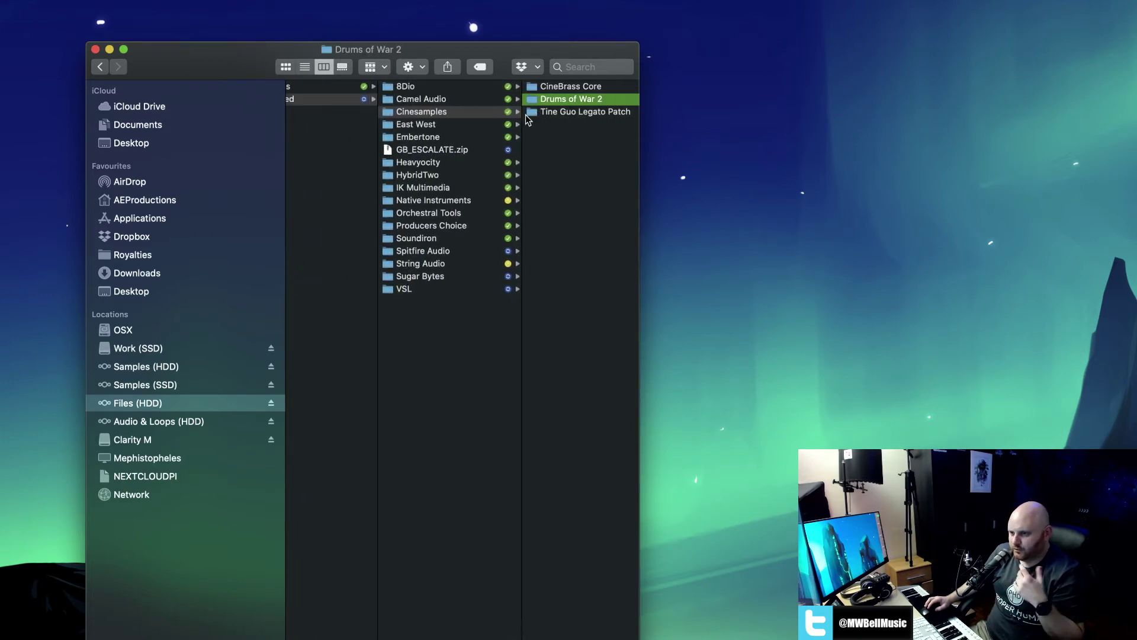
View the East West folder in Purchased and return to the overview of the parent folders.
{"action": "left_click", "coordinate": [471, 126]}
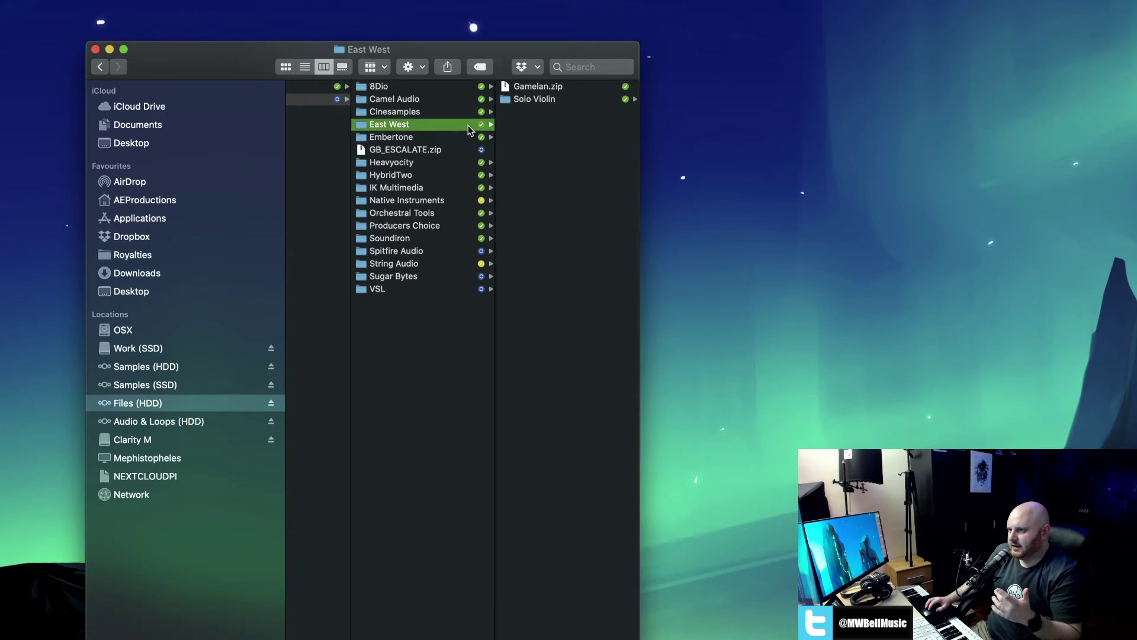
{"action": "scroll", "coordinate": [460, 132], "scroll_direction": "left", "scroll_amount": 3}
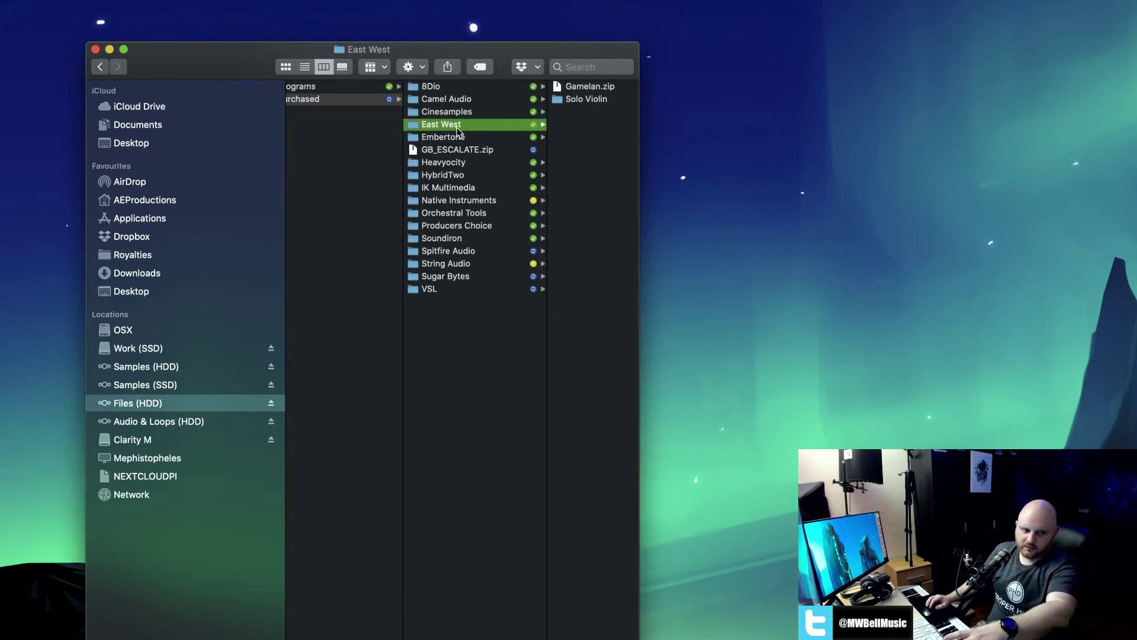
{"action": "scroll", "coordinate": [455, 139], "scroll_direction": "left", "scroll_amount": 4}
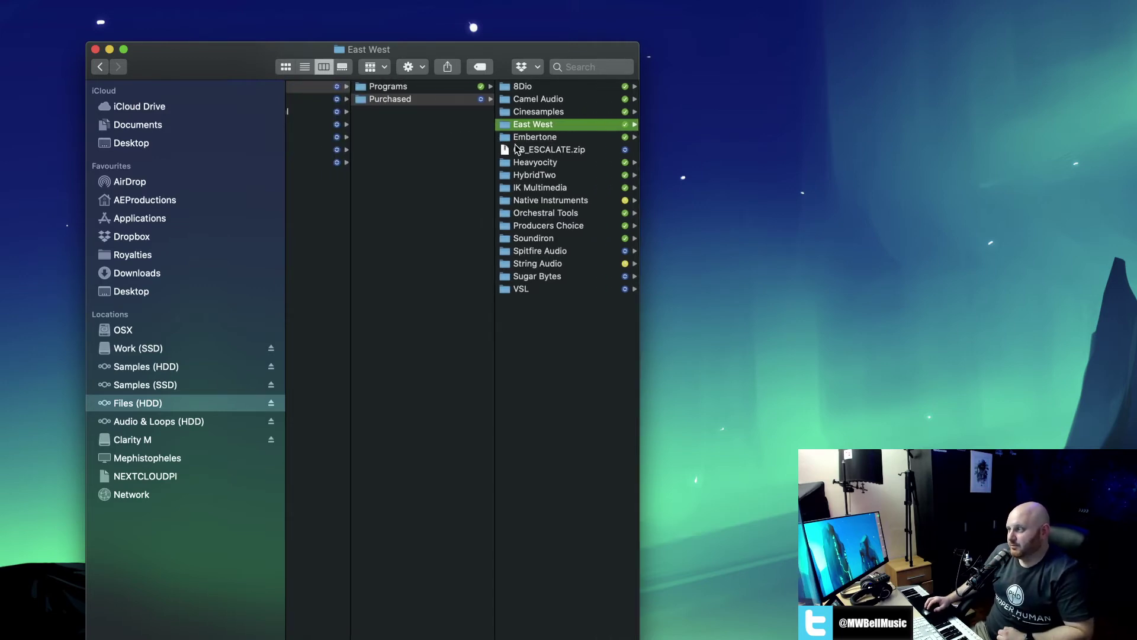
{"action": "scroll", "coordinate": [521, 148], "scroll_direction": "left", "scroll_amount": 2}
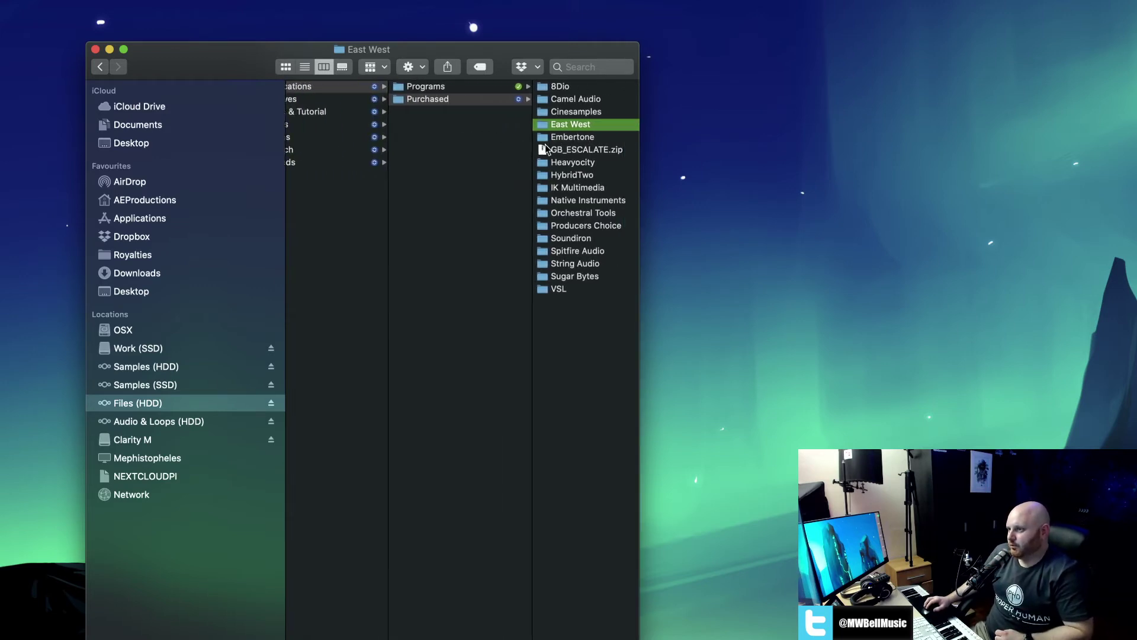
View the Waves, Beamer and Disk Maker folders inside Programs and return to the Files (HDD) top-level folders.
{"action": "left_click", "coordinate": [460, 88]}
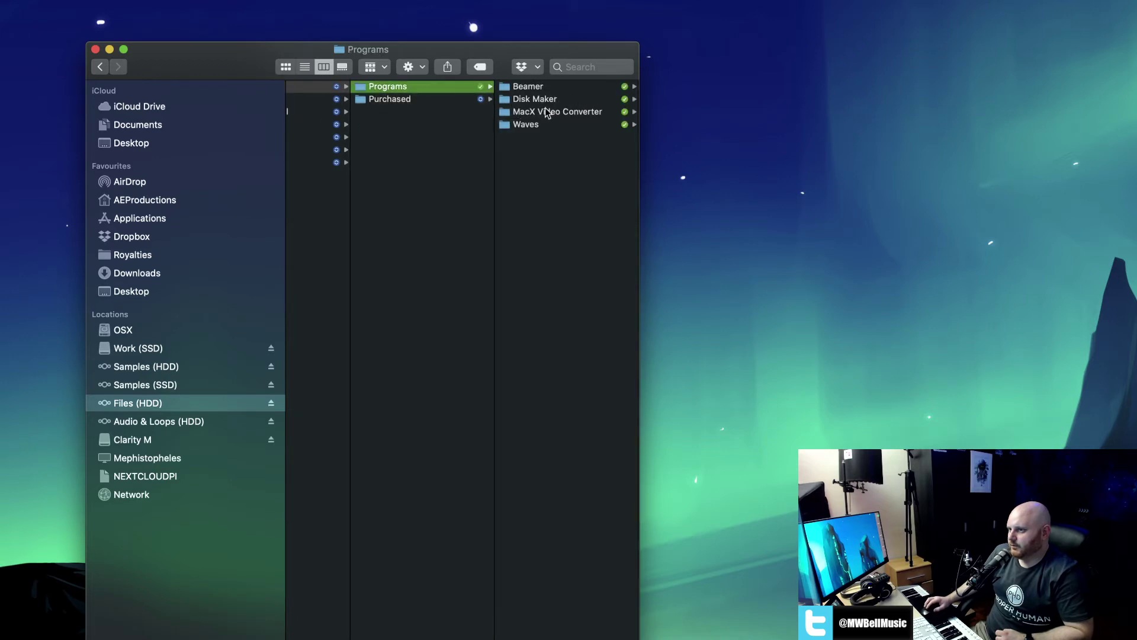
{"action": "left_click", "coordinate": [546, 127]}
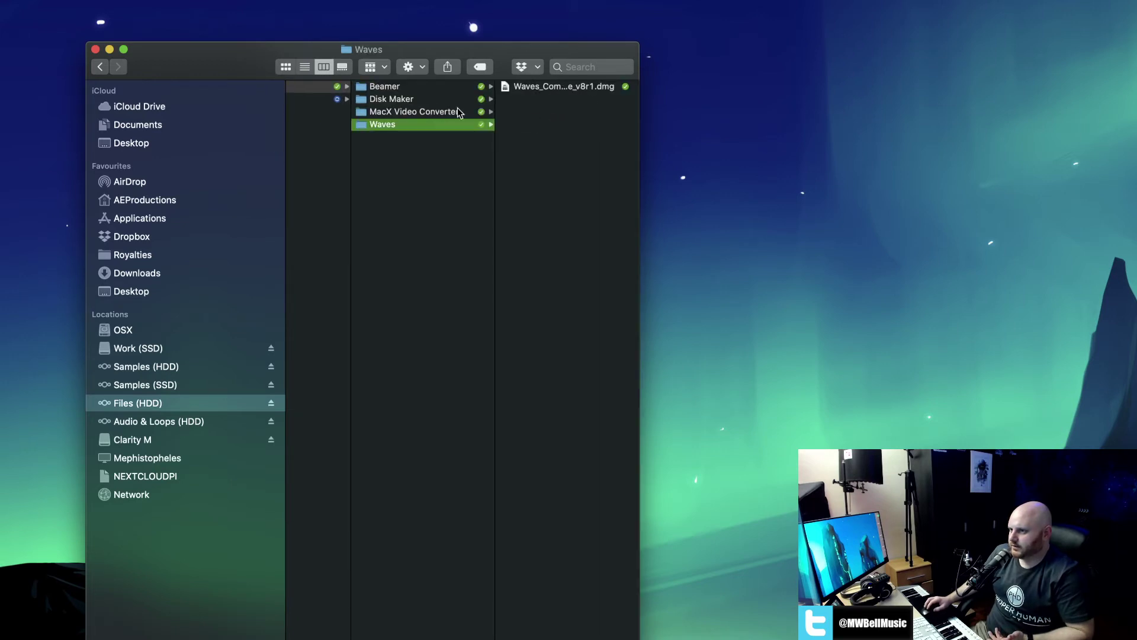
{"action": "left_click", "coordinate": [423, 92]}
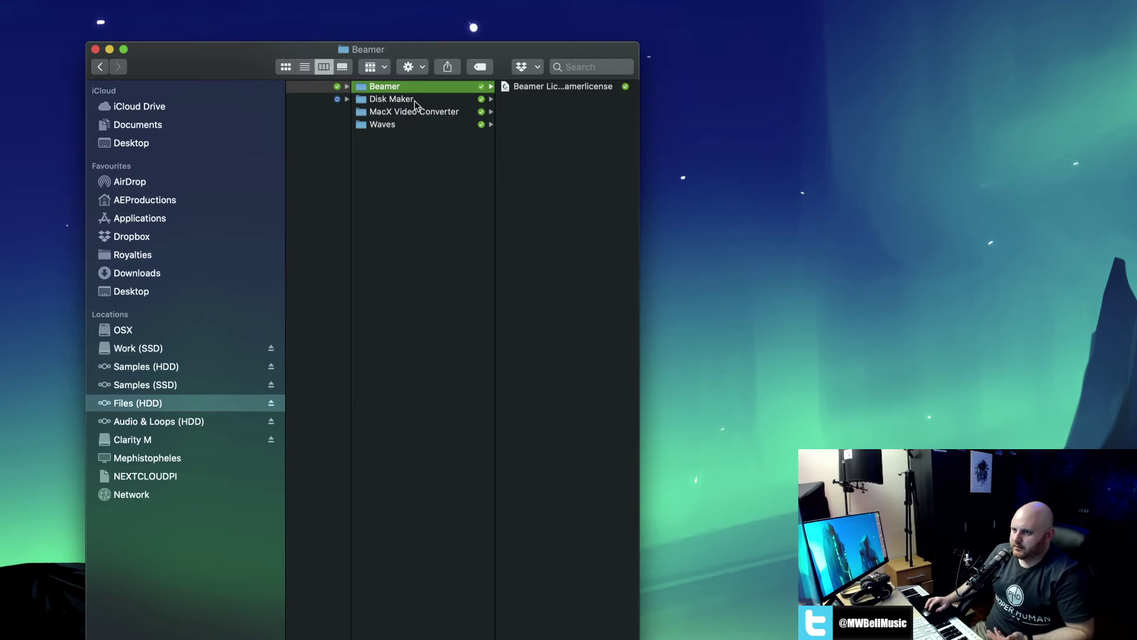
{"action": "left_click", "coordinate": [413, 101]}
{"action": "left_click", "coordinate": [415, 89]}
{"action": "scroll", "coordinate": [405, 109], "scroll_direction": "left", "scroll_amount": 1}
{"action": "scroll", "coordinate": [405, 109], "scroll_direction": "left", "scroll_amount": 6}
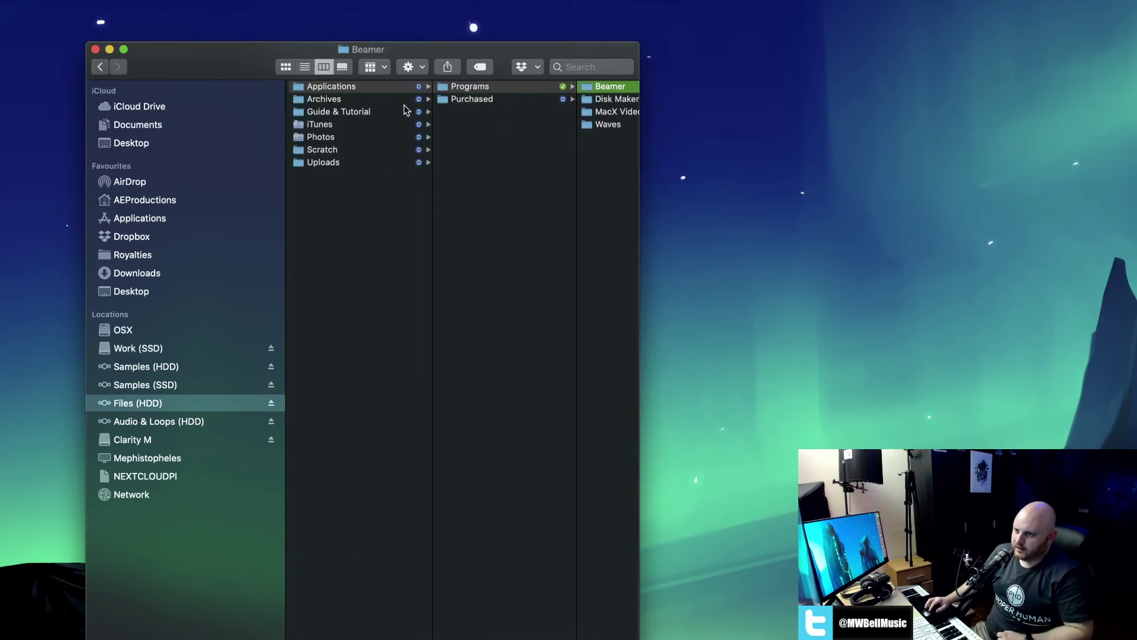
View the Uni and Ketogenic Alchemy folders inside Archives on the Files (HDD) drive.
{"action": "left_click", "coordinate": [361, 99]}
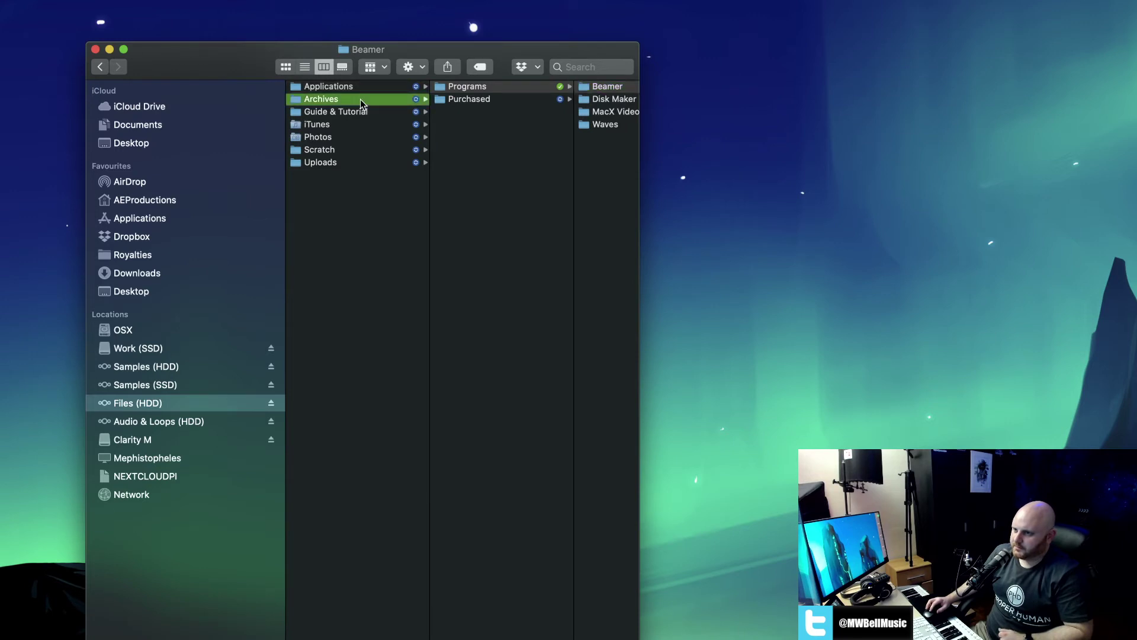
{"action": "left_click", "coordinate": [466, 125]}
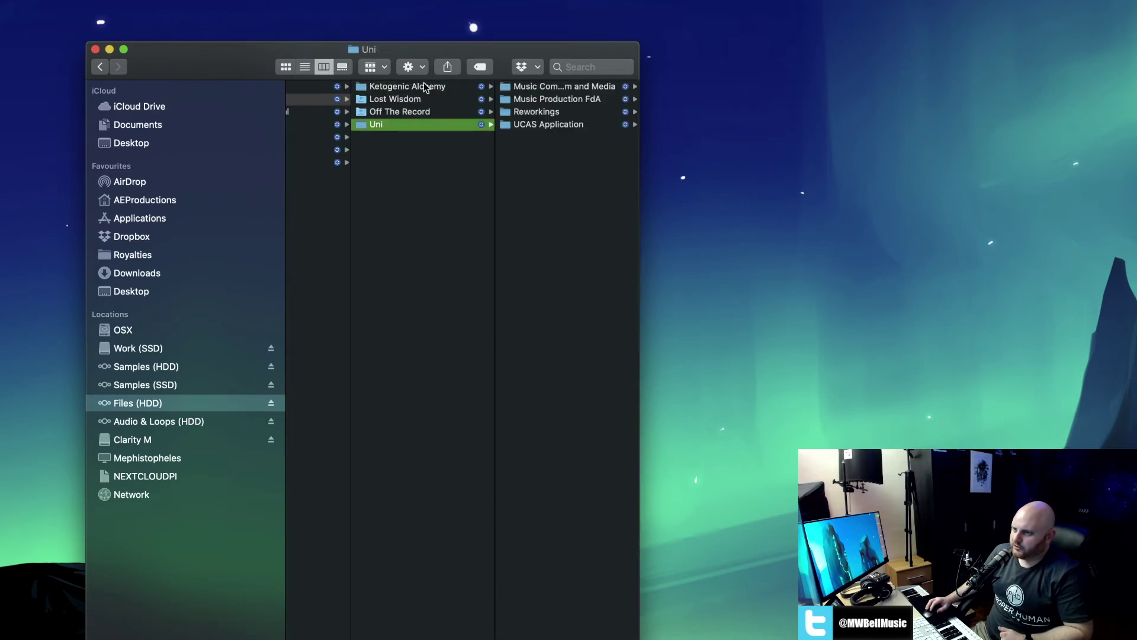
{"action": "left_click", "coordinate": [423, 89]}
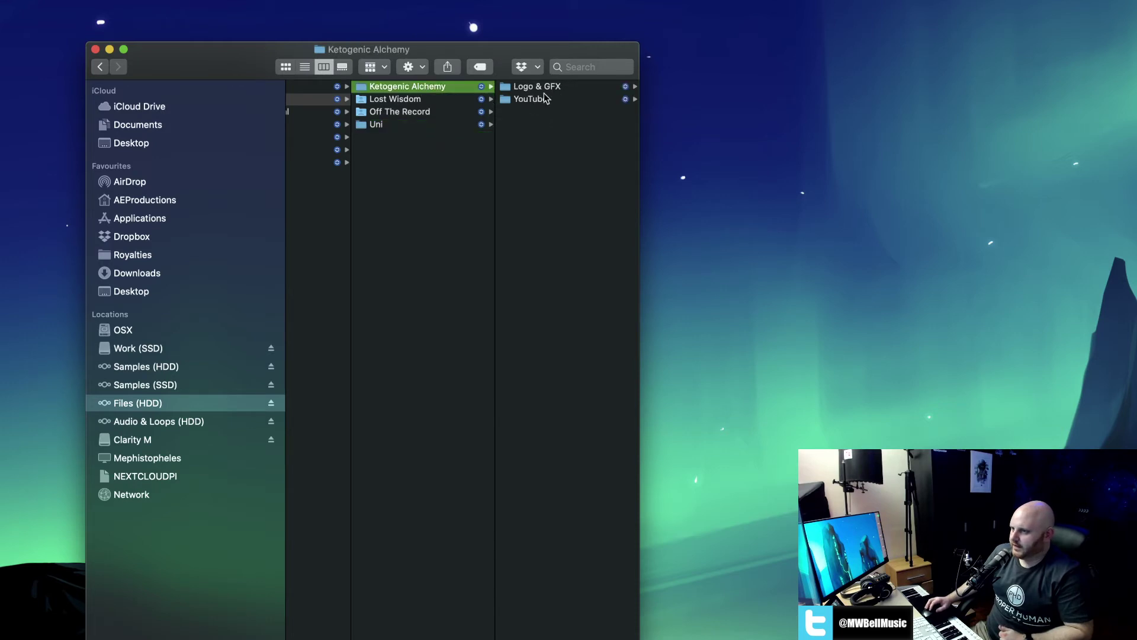
{"action": "scroll", "coordinate": [527, 98], "scroll_direction": "left", "scroll_amount": 2}
{"action": "scroll", "coordinate": [525, 98], "scroll_direction": "left", "scroll_amount": 4}
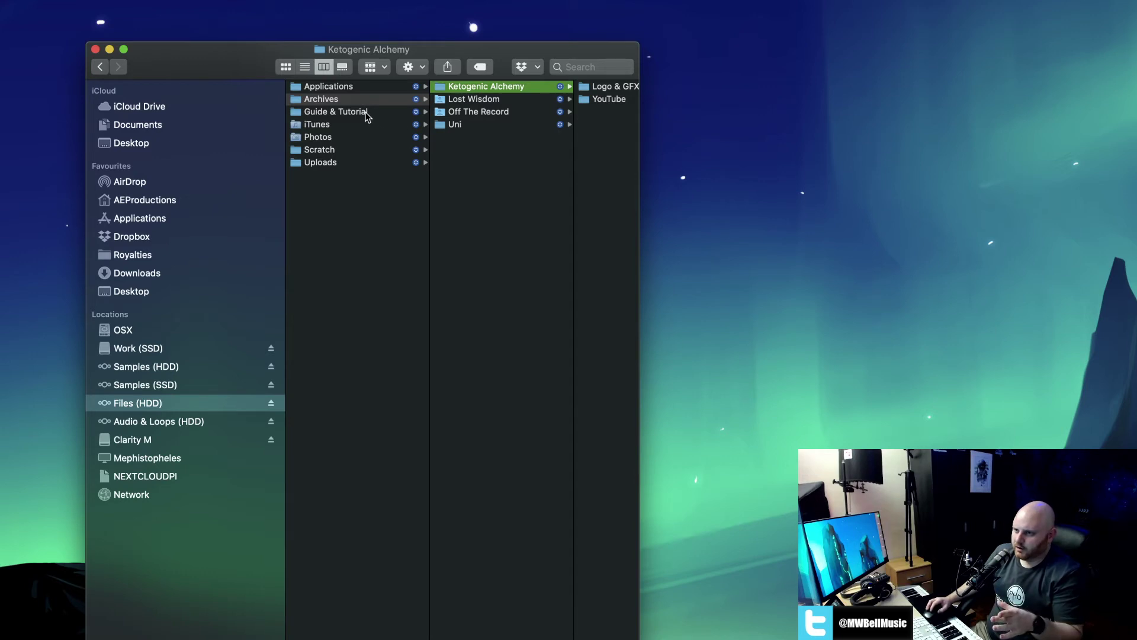
View the contents of the Guide & Tutorial, iTunes, Photos and Scratch folders on the Files (HDD) drive.
{"action": "left_click", "coordinate": [370, 113]}
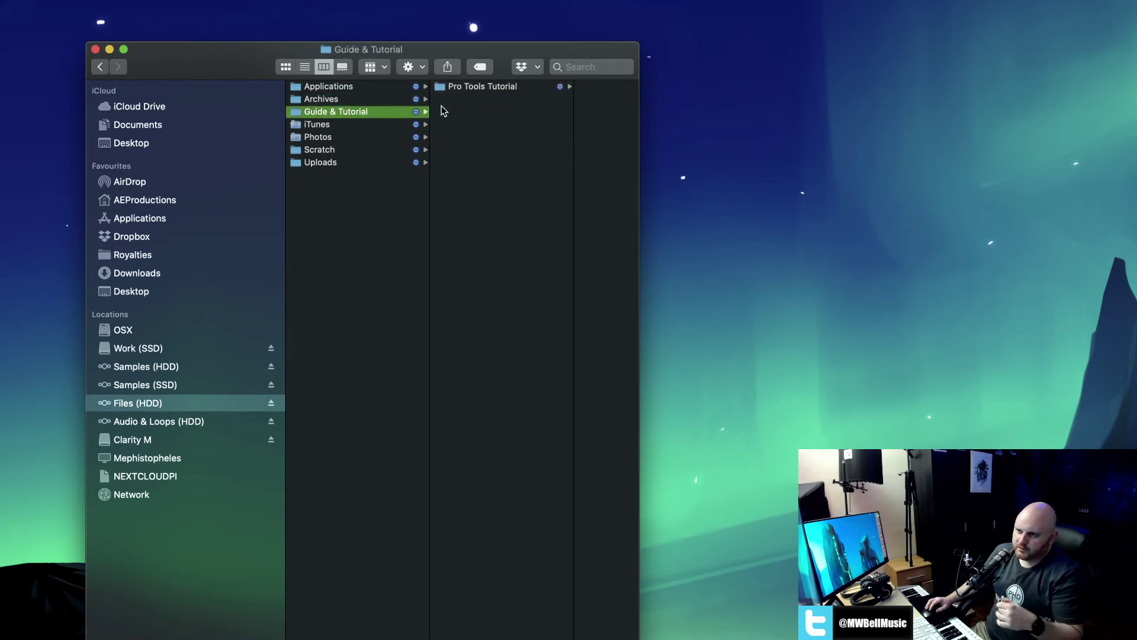
{"action": "left_click", "coordinate": [349, 131]}
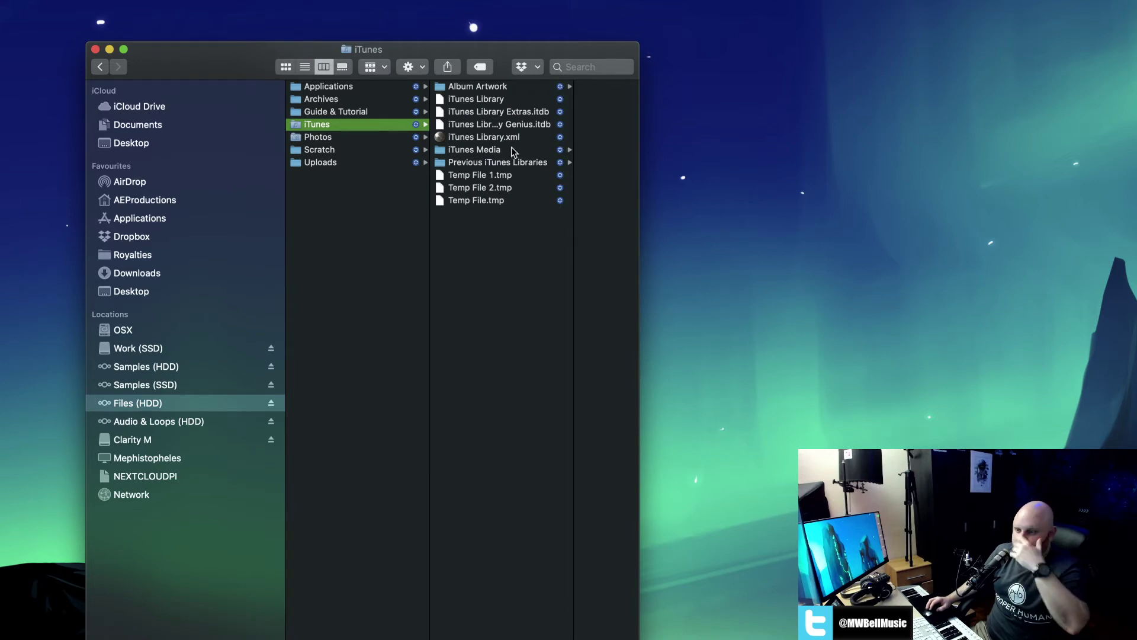
{"action": "left_click", "coordinate": [340, 138]}
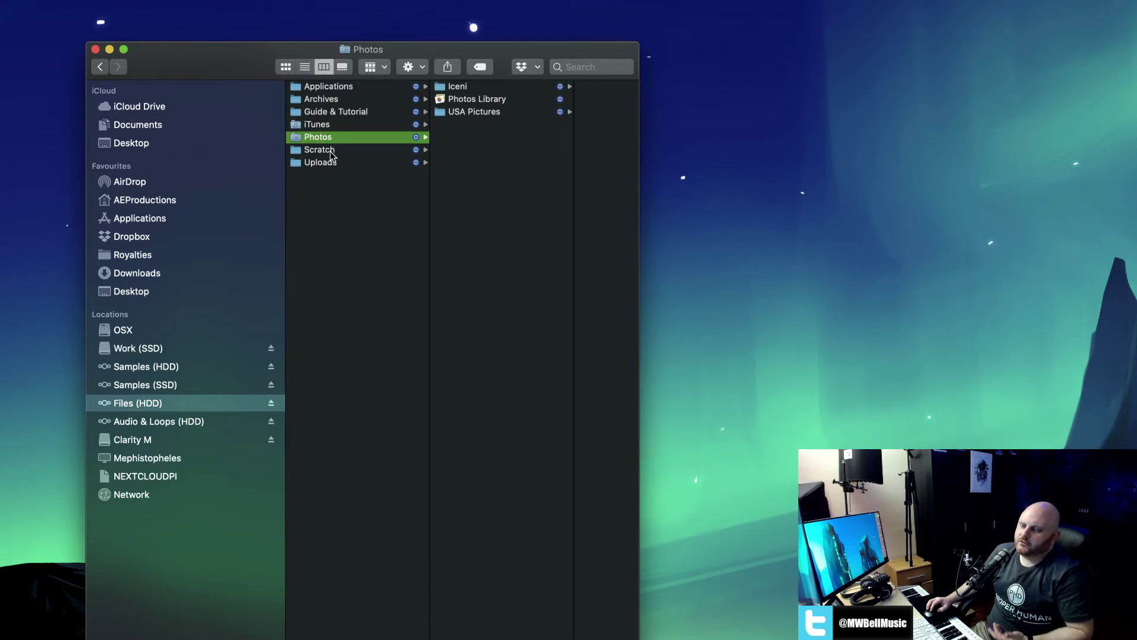
{"action": "left_click", "coordinate": [332, 153]}
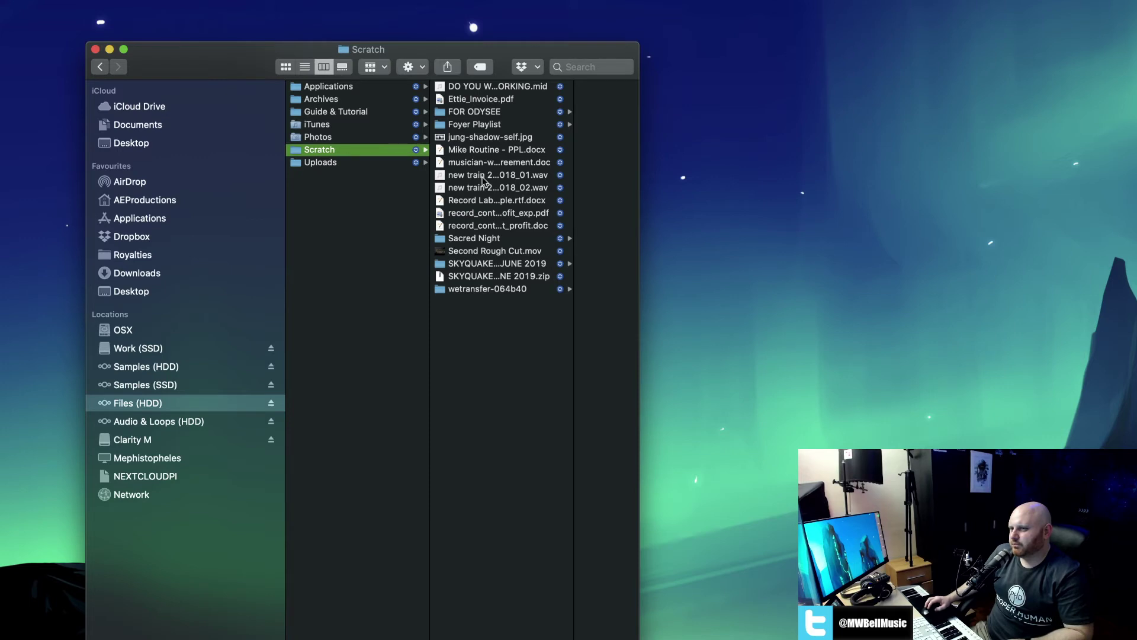
View the AEPL - Desktop folder under Dropbox > Aurora Eclipse Productions Ltd on the Work (SSD) drive.
{"action": "left_click", "coordinate": [143, 350]}
{"action": "left_click", "coordinate": [356, 87]}
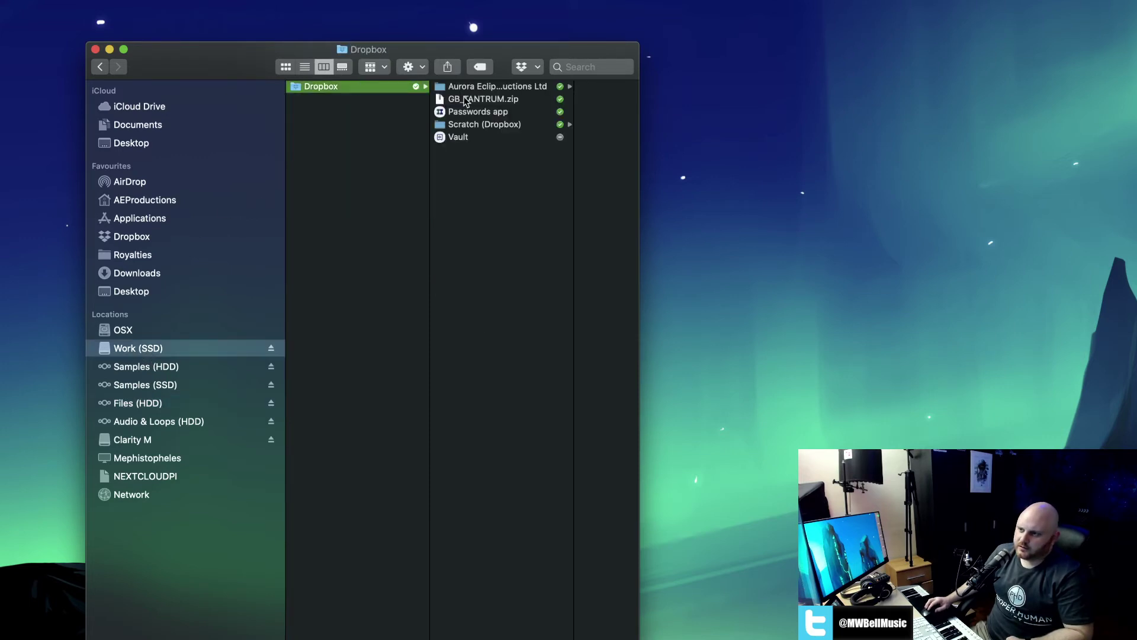
{"action": "left_click", "coordinate": [492, 88]}
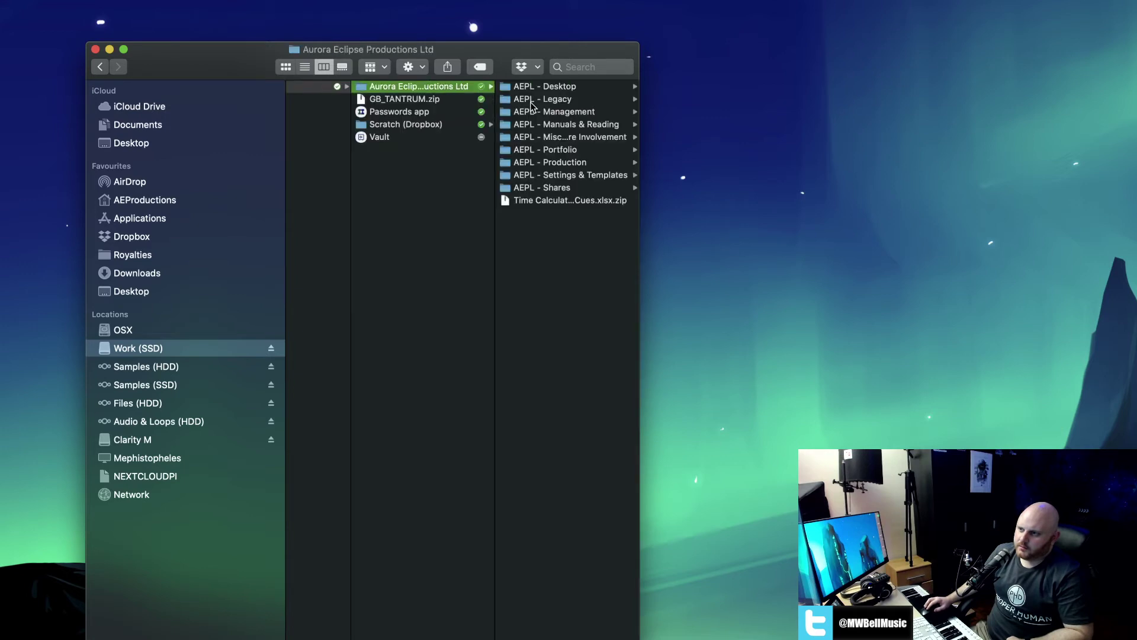
{"action": "left_click", "coordinate": [549, 89]}
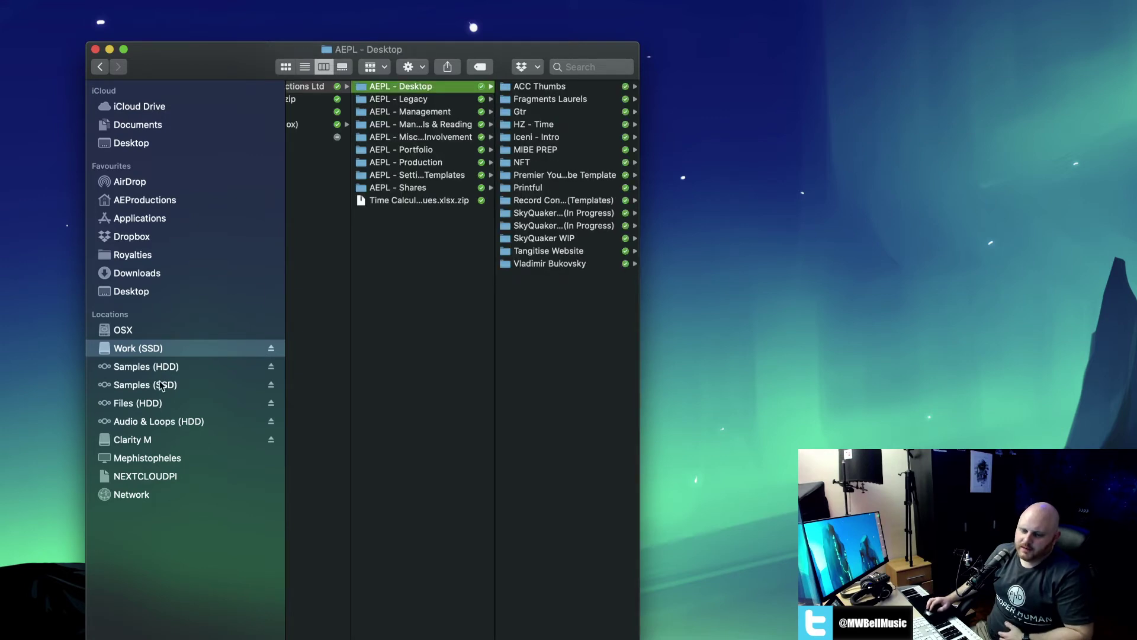
Return to the Files (HDD) drive and view its Scratch and Uploads folders.
{"action": "left_click", "coordinate": [154, 401]}
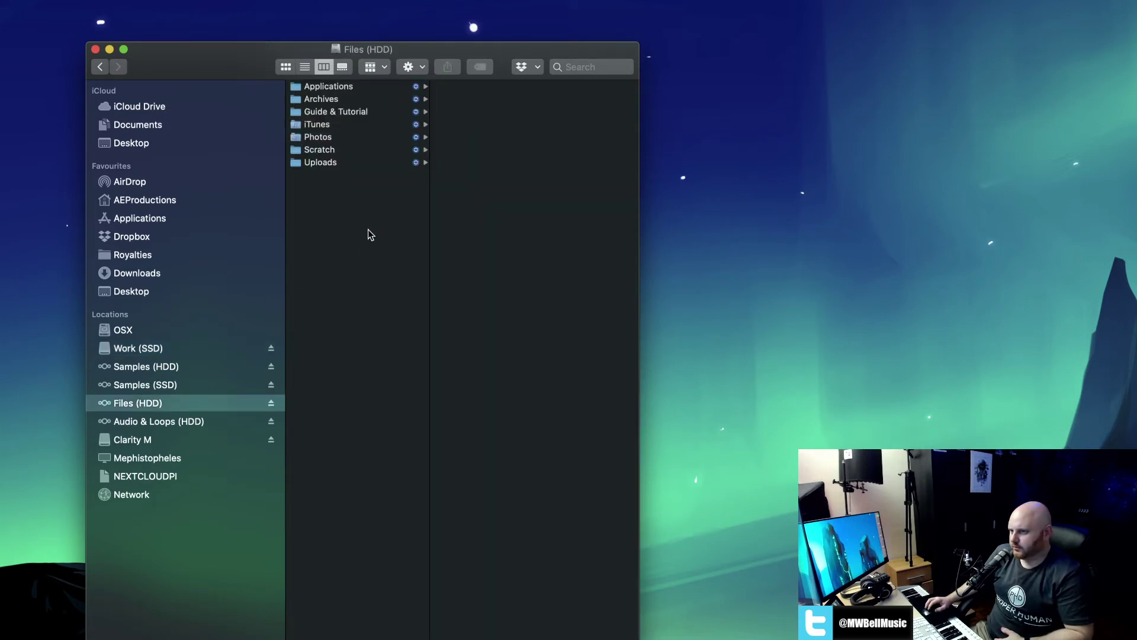
{"action": "left_click", "coordinate": [333, 151]}
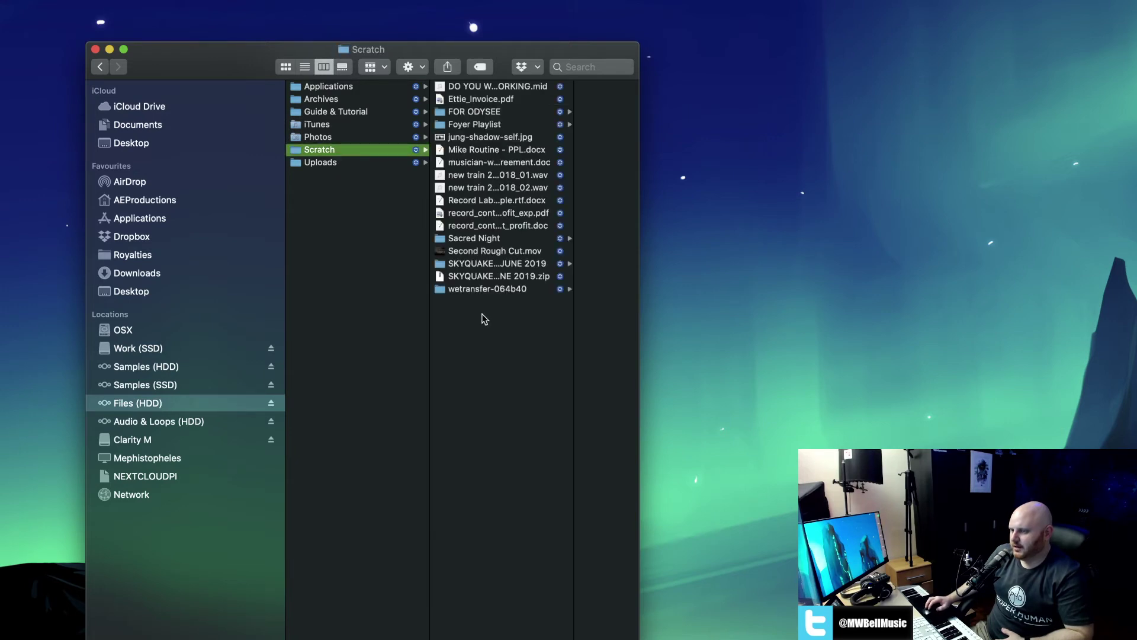
{"action": "left_click", "coordinate": [321, 163]}
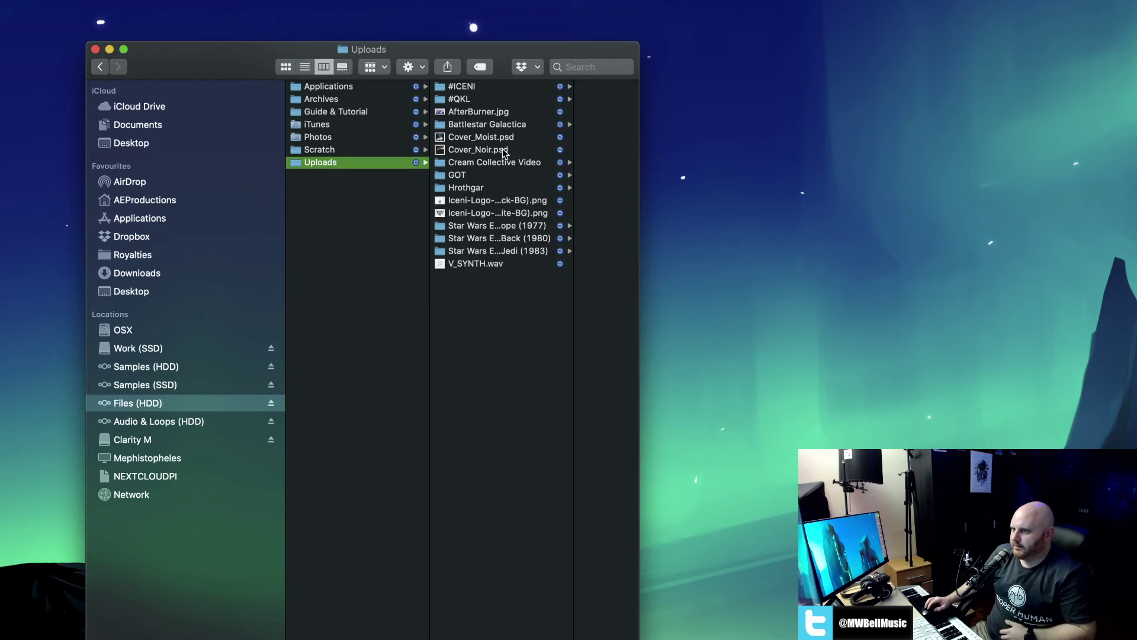
Preview the Cover_Moist.psd and Cover_Noir.psd artwork files in the Uploads folder and close the previews.
{"action": "left_click", "coordinate": [484, 138]}
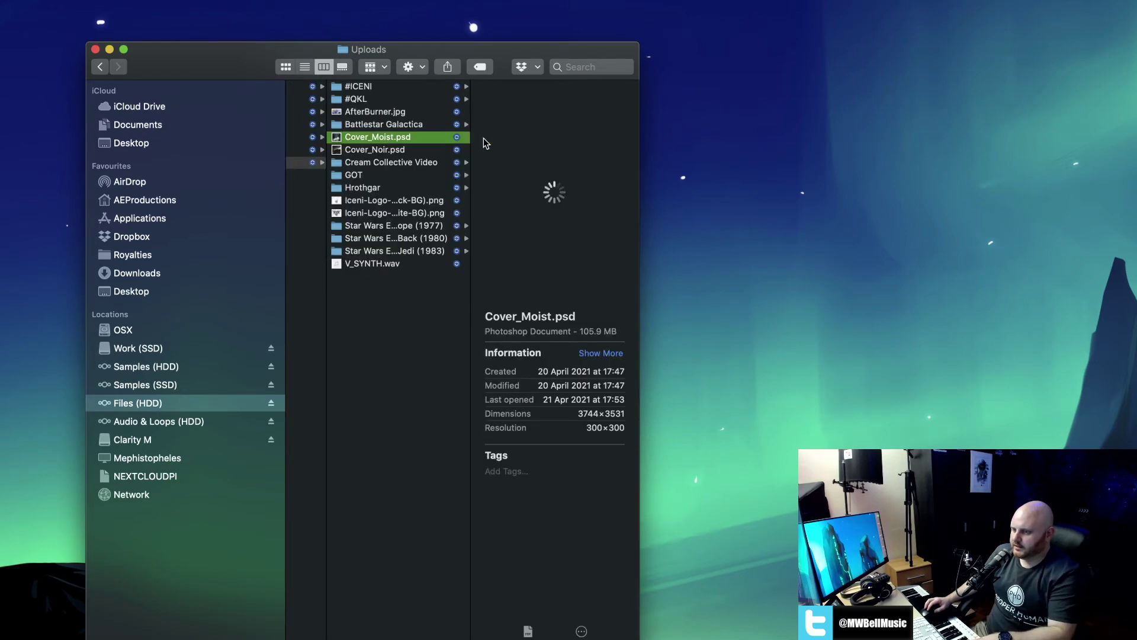
{"action": "key", "text": "space"}
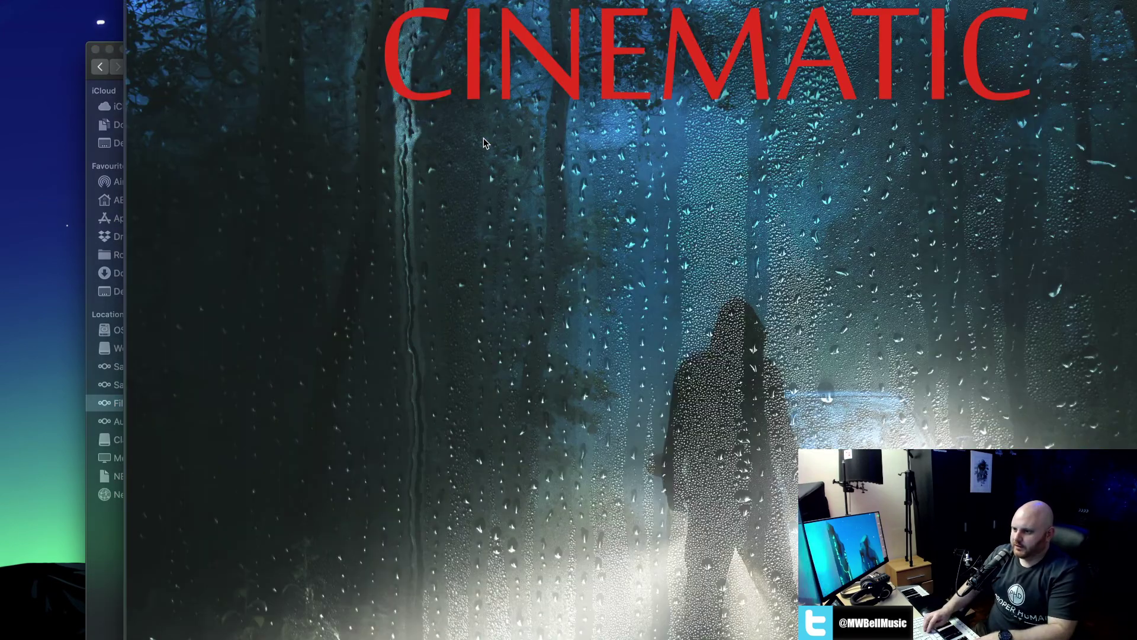
{"action": "key", "text": "space"}
{"action": "key", "text": "Down"}
{"action": "key", "text": "space"}
{"action": "key", "text": "space"}
{"action": "key", "text": "Up"}
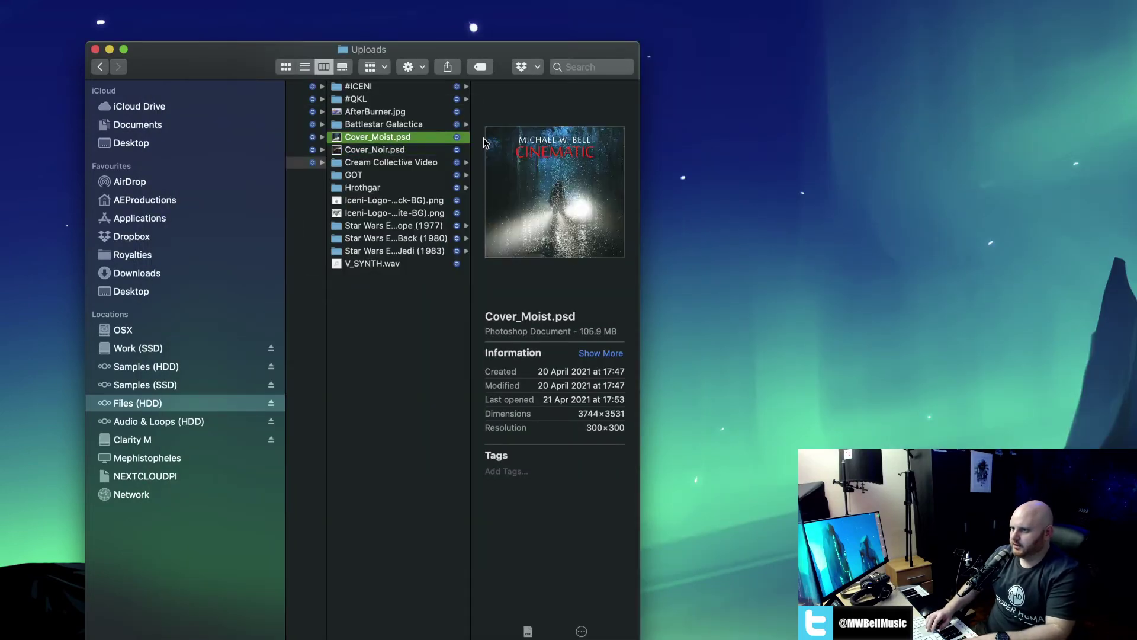
{"action": "key", "text": "Down"}
{"action": "key", "text": "space"}
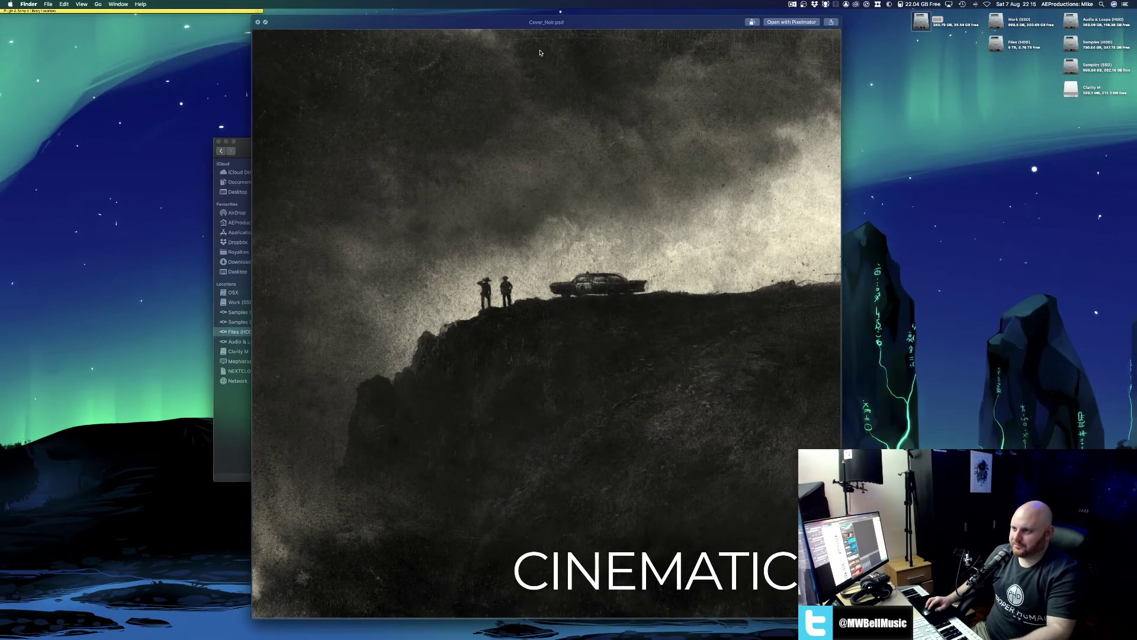
{"action": "key", "text": "space"}
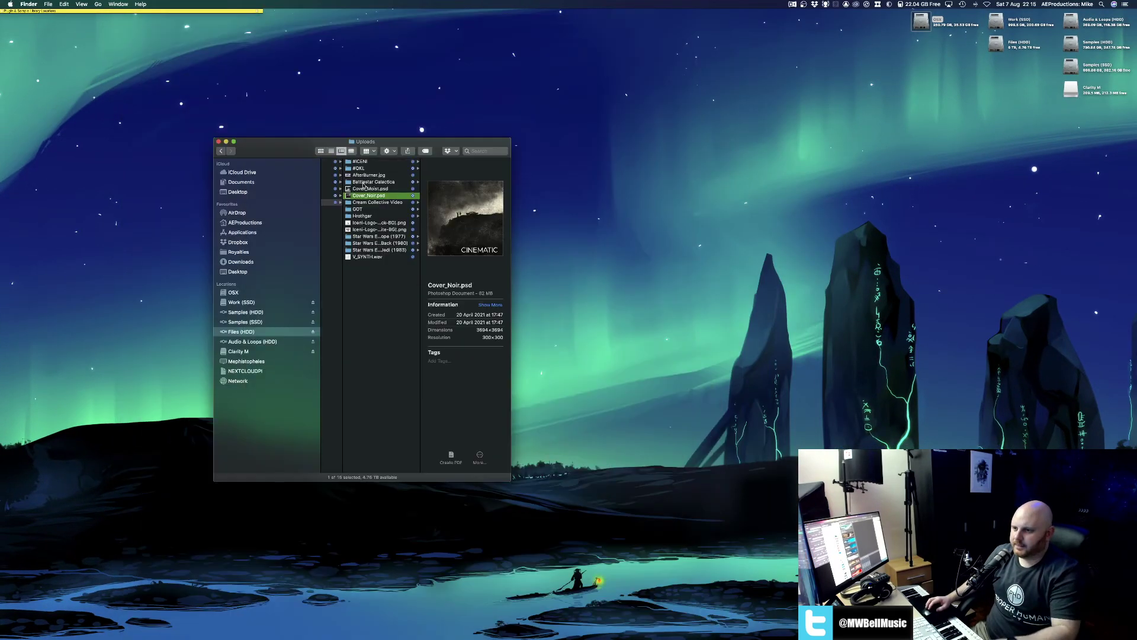
Open the Audio & Loops (HDD) drive, widen the column to show full folder names, and view the BBC Complete Sound Effects Library.
{"action": "left_click_drag", "start_coordinate": [284, 155], "coordinate": [291, 143]}
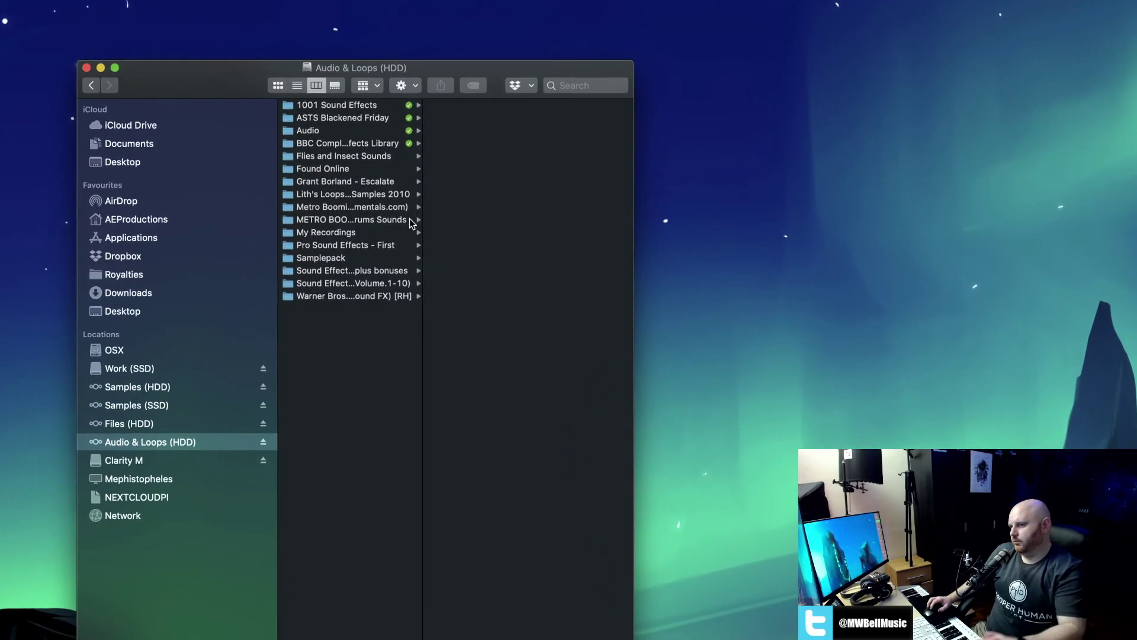
{"action": "left_click_drag", "start_coordinate": [421, 218], "coordinate": [550, 220]}
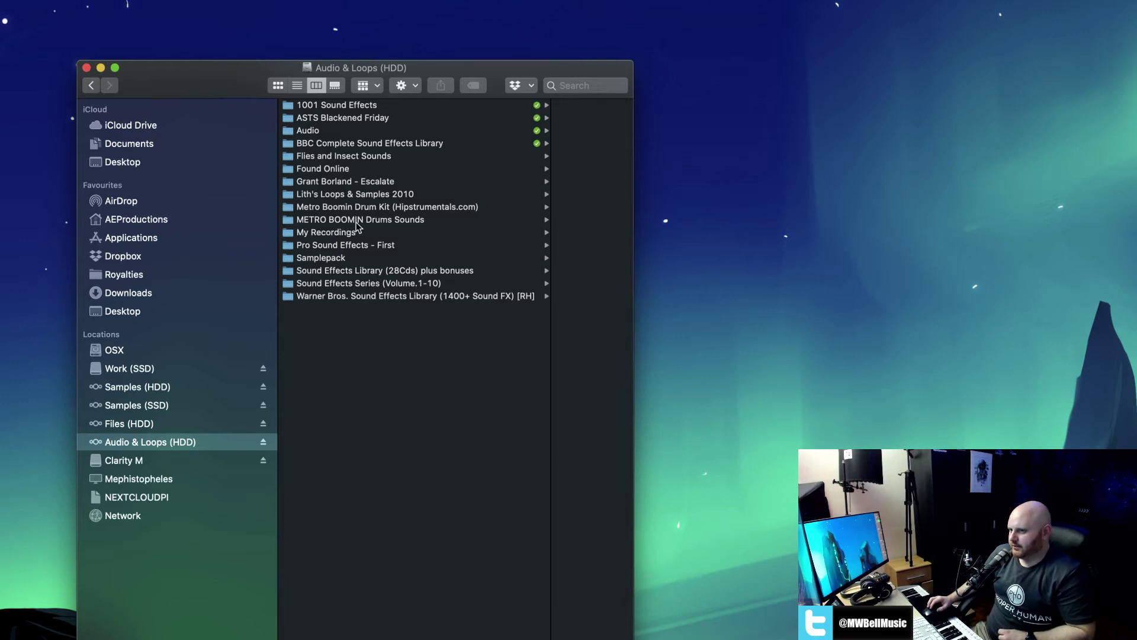
{"action": "left_click", "coordinate": [349, 144]}
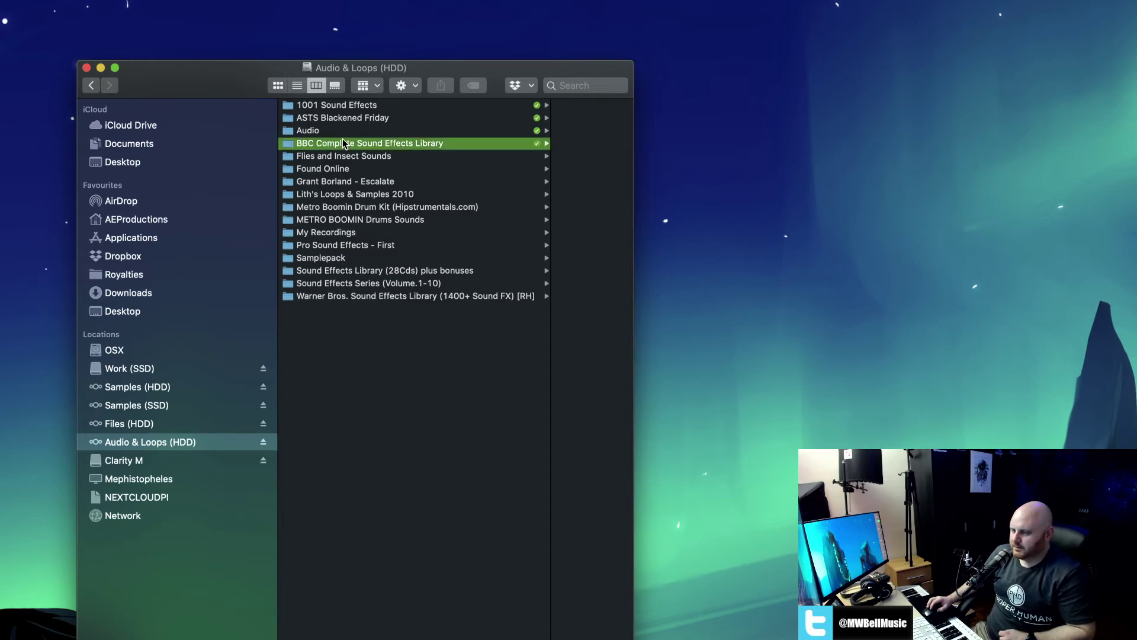
{"action": "scroll", "coordinate": [438, 249], "scroll_direction": "down", "scroll_amount": 5}
{"action": "scroll", "coordinate": [403, 213], "scroll_direction": "left", "scroll_amount": 5}
{"action": "scroll", "coordinate": [370, 185], "scroll_direction": "left", "scroll_amount": 2}
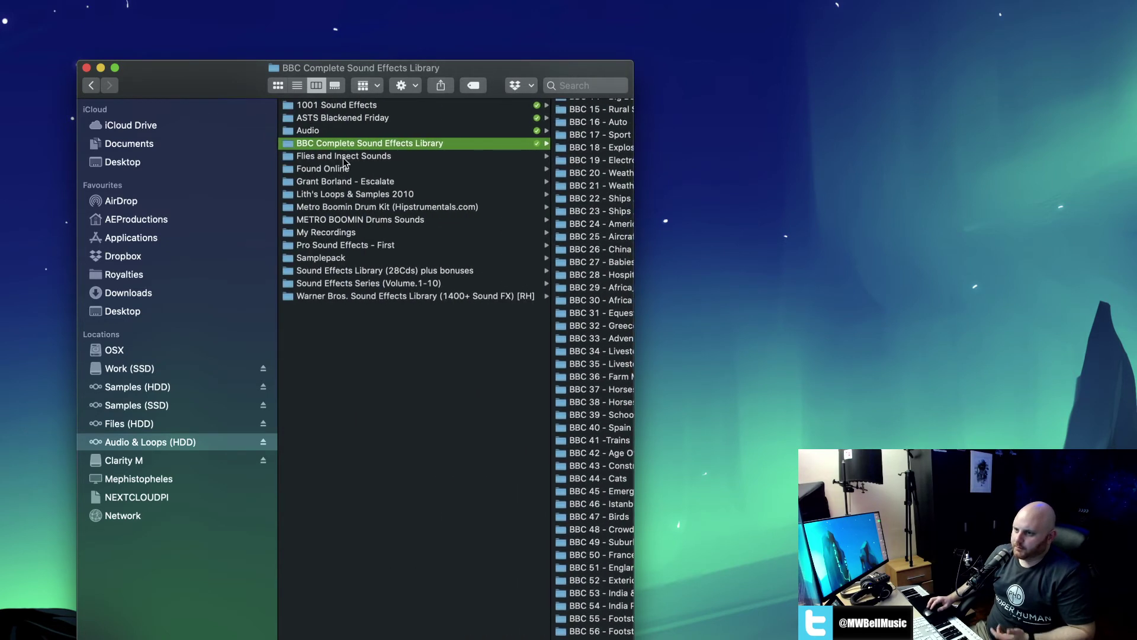
View the WAV SAMPLES inside the Escalate folder and return to the Audio & Loops folder list.
{"action": "left_click", "coordinate": [335, 183]}
{"action": "scroll", "coordinate": [325, 183], "scroll_direction": "left", "scroll_amount": 4}
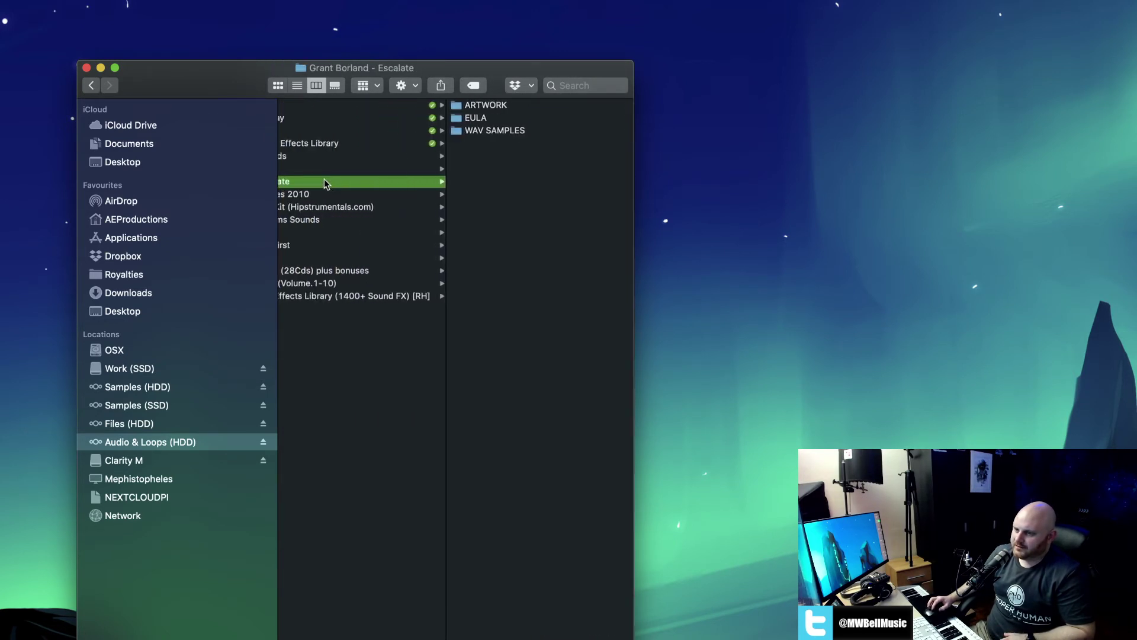
{"action": "left_click", "coordinate": [590, 130]}
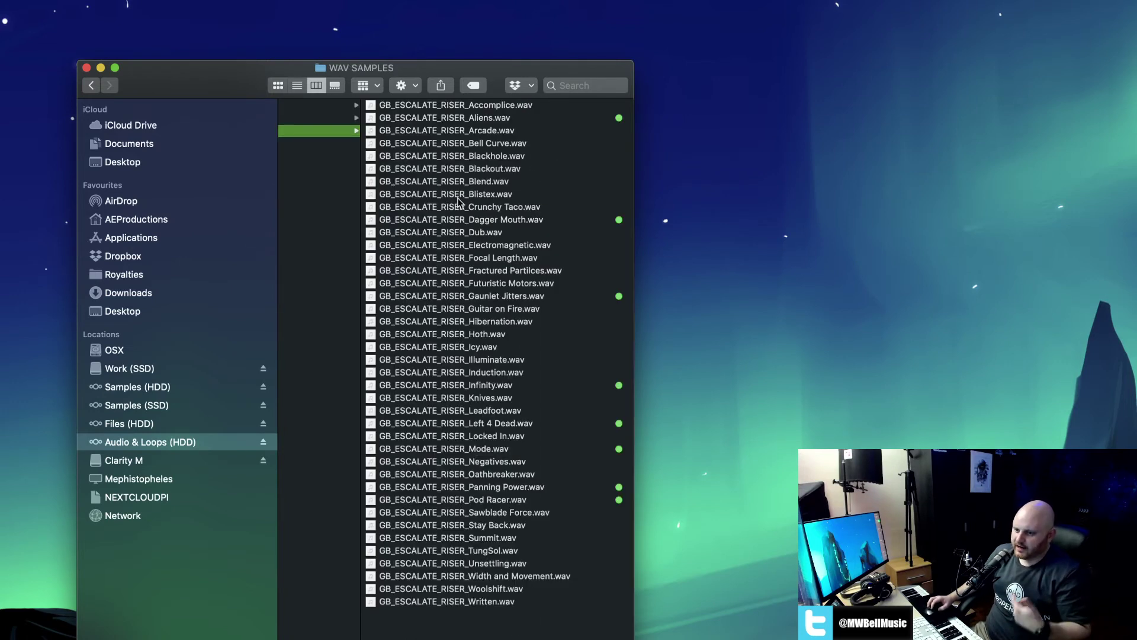
{"action": "scroll", "coordinate": [460, 200], "scroll_direction": "left", "scroll_amount": 4}
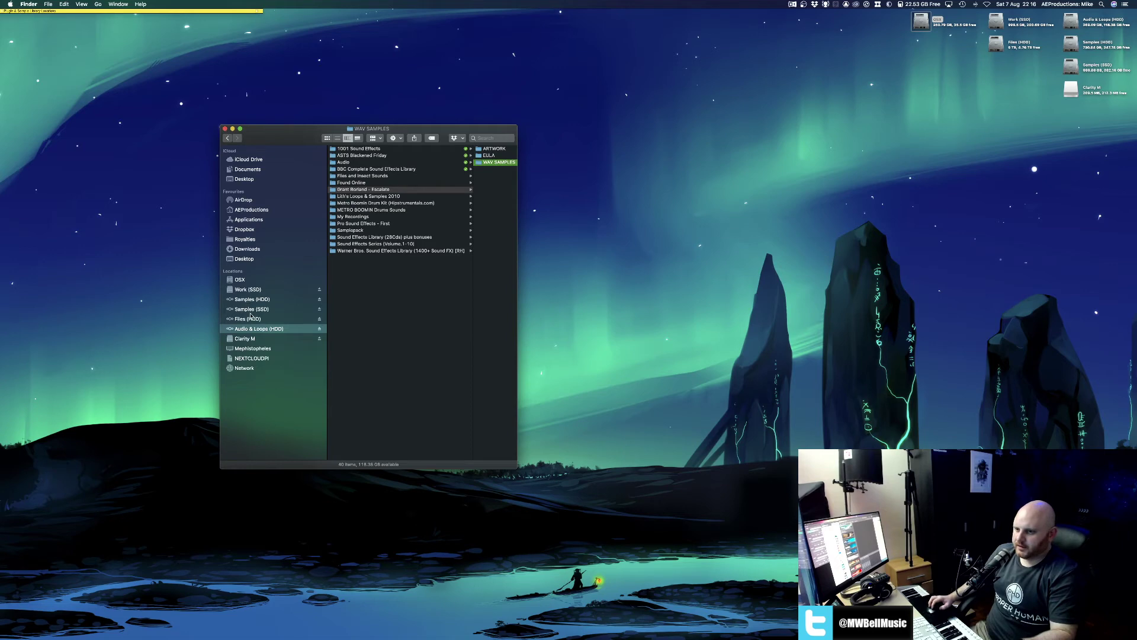
View the Dropbox folder on the Work (SSD) drive, and open the Samples (HDD) drive.
{"action": "left_click", "coordinate": [247, 290]}
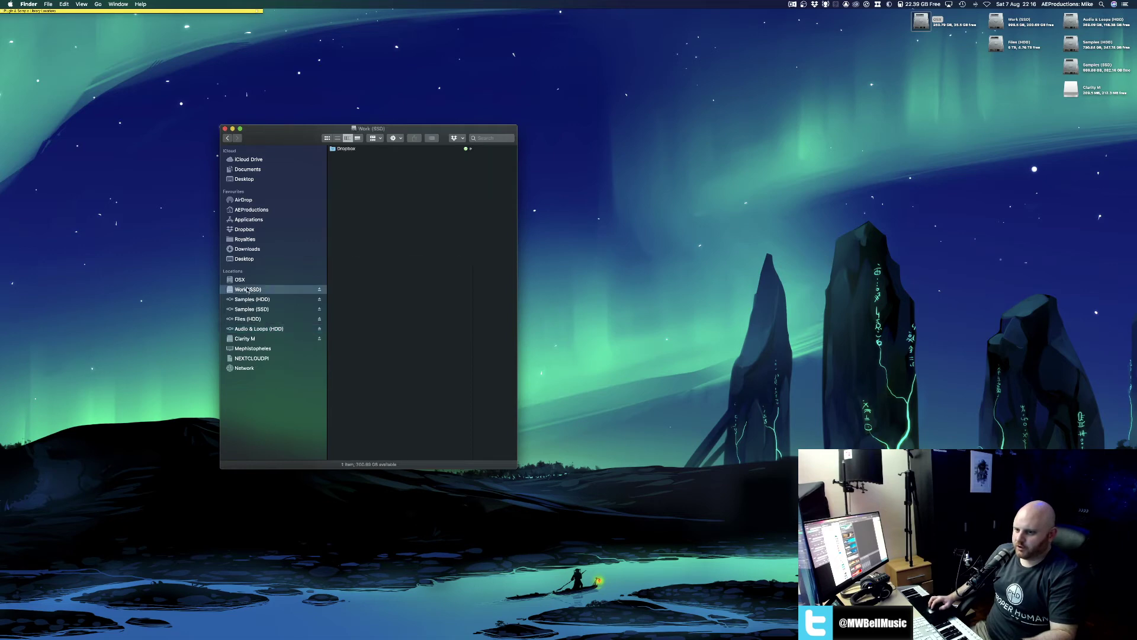
{"action": "left_click", "coordinate": [361, 149]}
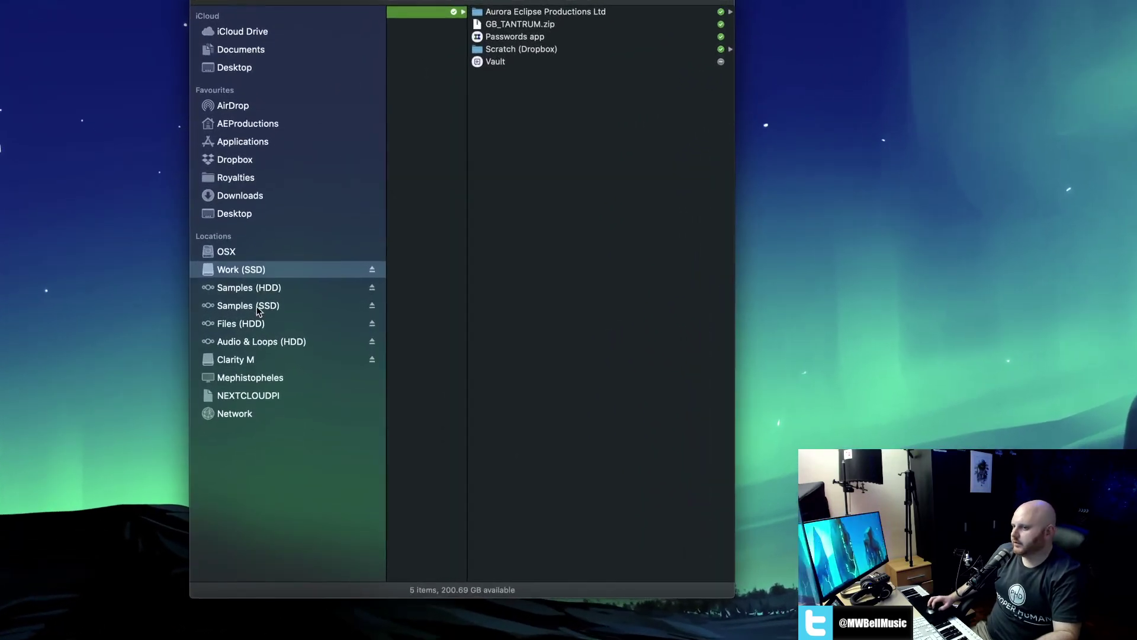
{"action": "left_click", "coordinate": [240, 290]}
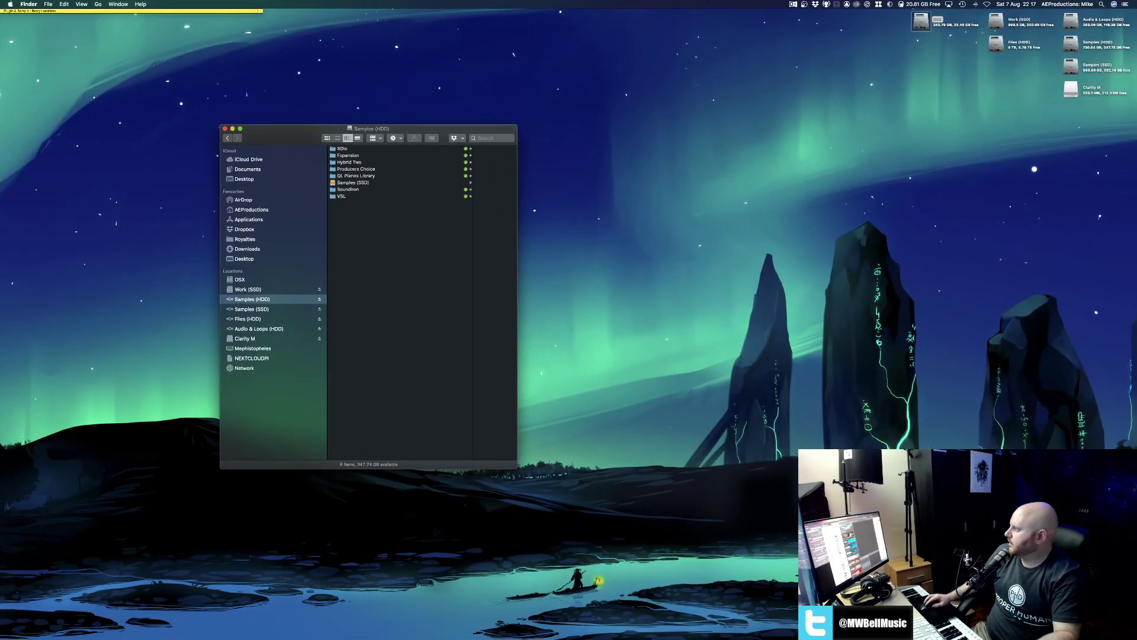
Bring the Native Access and Kontakt windows onto the main display, in front of the Finder window.
{"action": "left_click_drag", "start_coordinate": [1136, 220], "coordinate": [173, 132]}
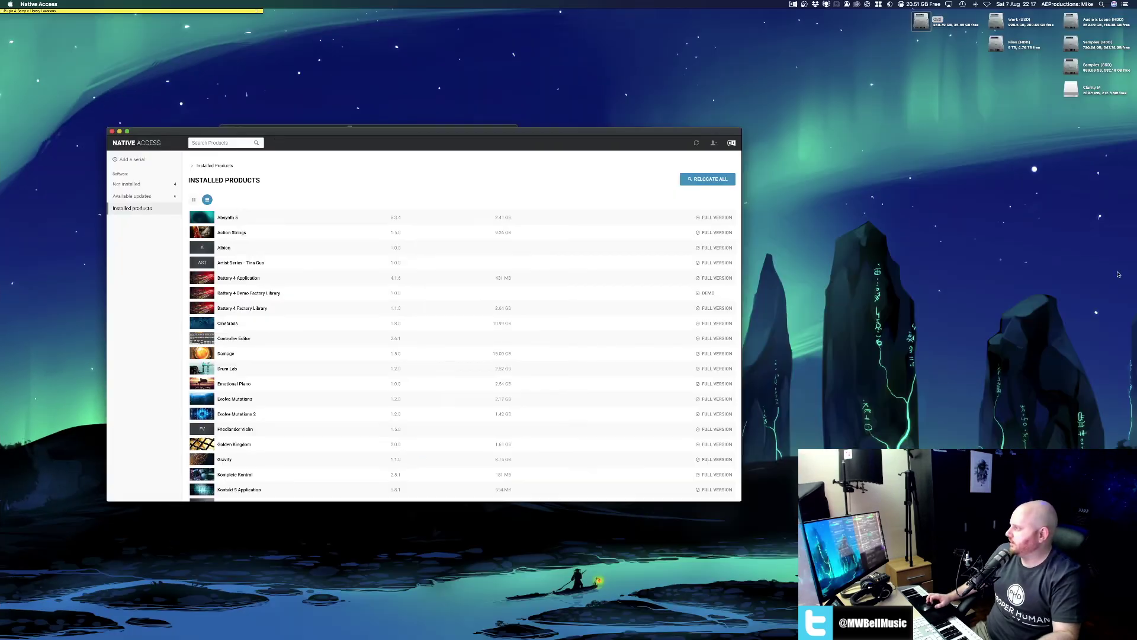
{"action": "left_click_drag", "start_coordinate": [1136, 254], "coordinate": [274, 96]}
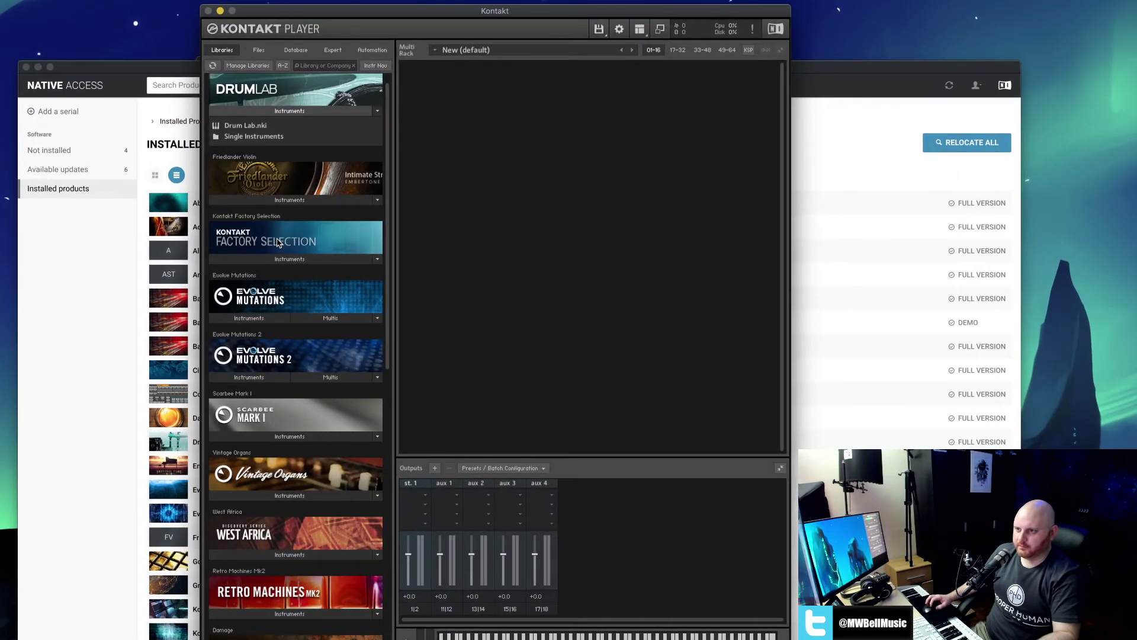
Browse the Kontakt library list with the Instrument Navigator pane shown, and hide the pane again.
{"action": "scroll", "coordinate": [278, 244], "scroll_direction": "up", "scroll_amount": 1}
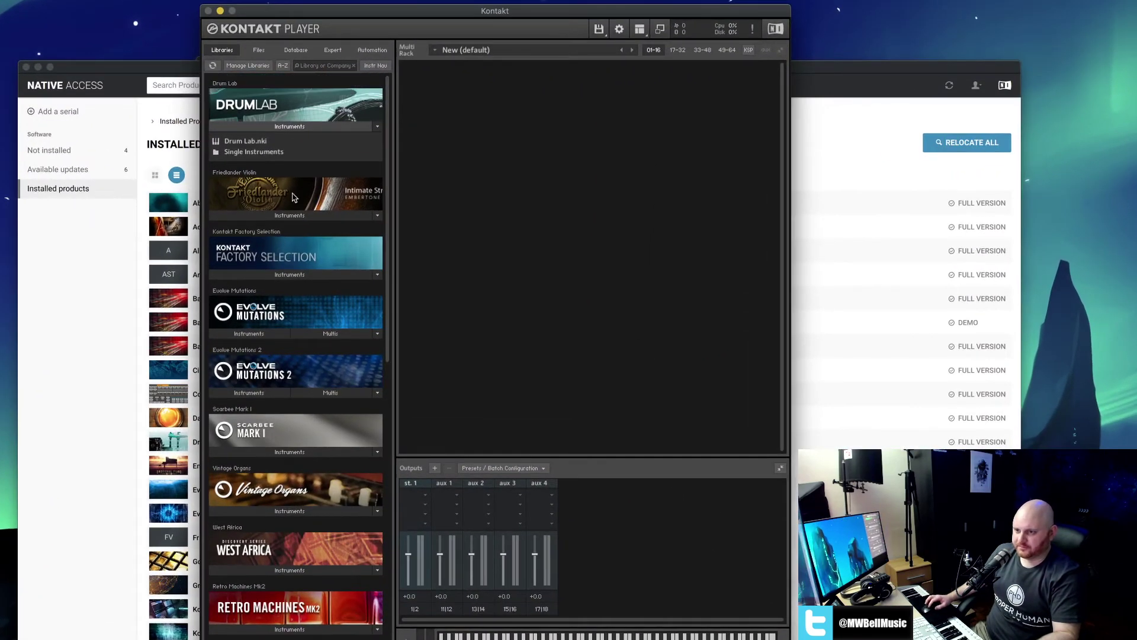
{"action": "left_click", "coordinate": [377, 65]}
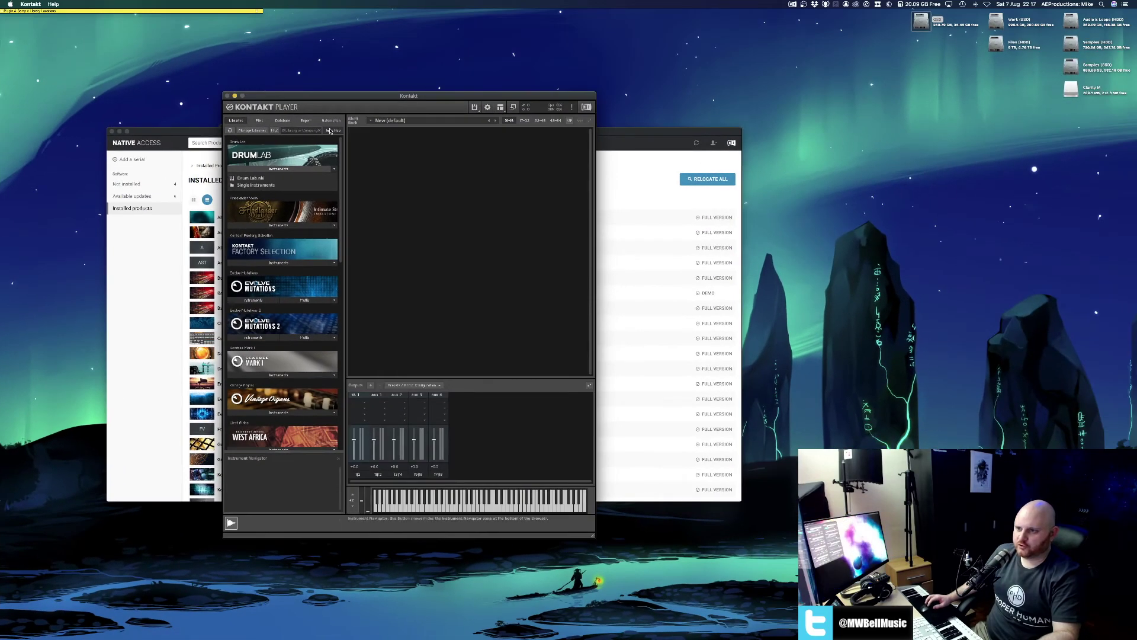
{"action": "left_click", "coordinate": [357, 85]}
{"action": "left_click", "coordinate": [335, 132]}
{"action": "scroll", "coordinate": [283, 355], "scroll_direction": "down", "scroll_amount": 5}
{"action": "scroll", "coordinate": [283, 296], "scroll_direction": "down", "scroll_amount": 3}
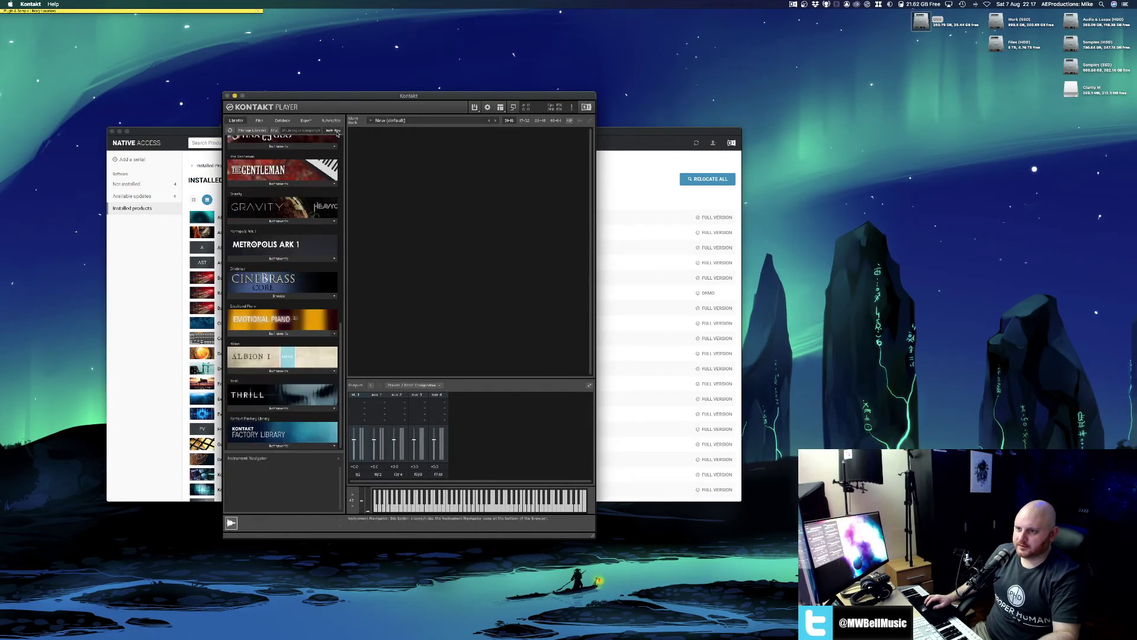
{"action": "left_click", "coordinate": [335, 133]}
Review which libraries are set as visible in Kontakt's library management options, and close the options.
{"action": "left_click", "coordinate": [254, 131]}
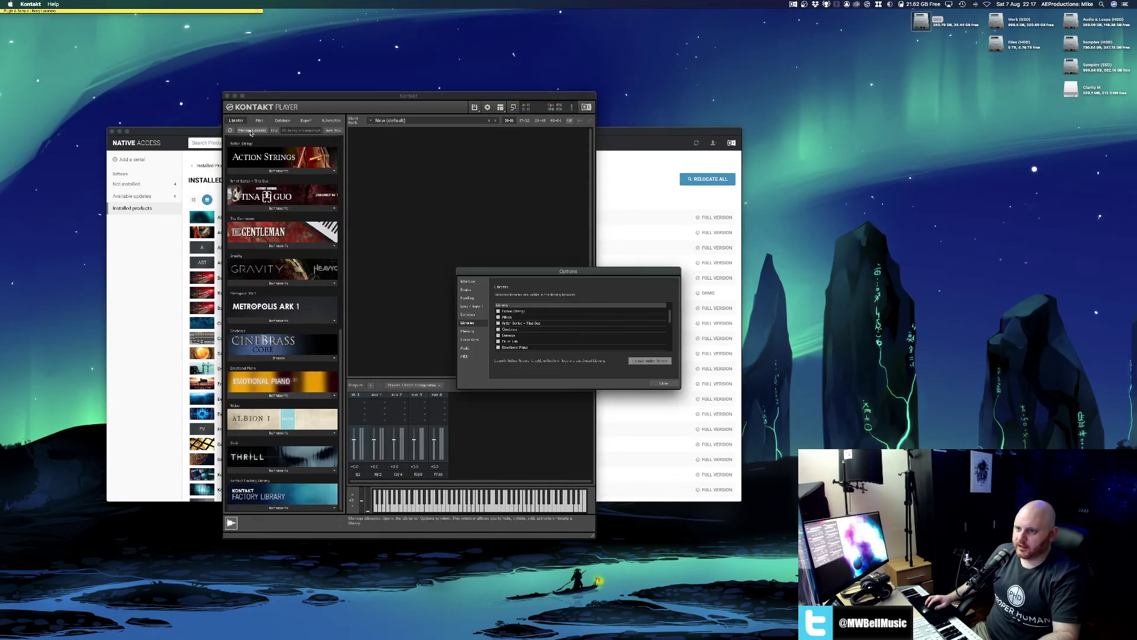
{"action": "left_click_drag", "start_coordinate": [572, 275], "coordinate": [270, 248]}
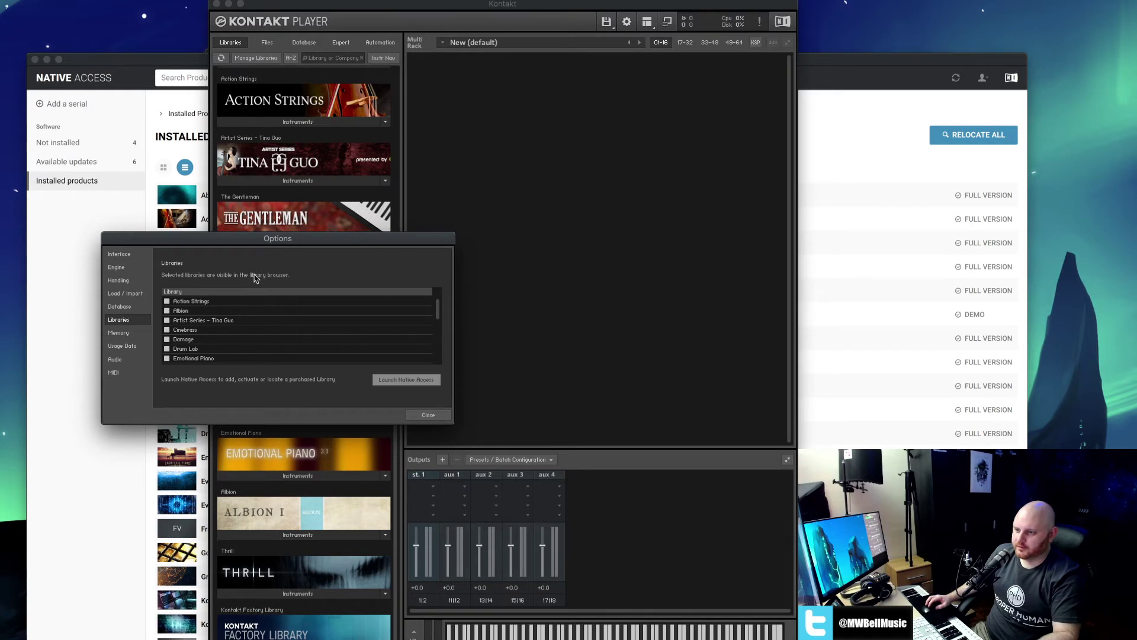
{"action": "scroll", "coordinate": [237, 349], "scroll_direction": "down", "scroll_amount": 3}
{"action": "scroll", "coordinate": [237, 351], "scroll_direction": "down", "scroll_amount": 10}
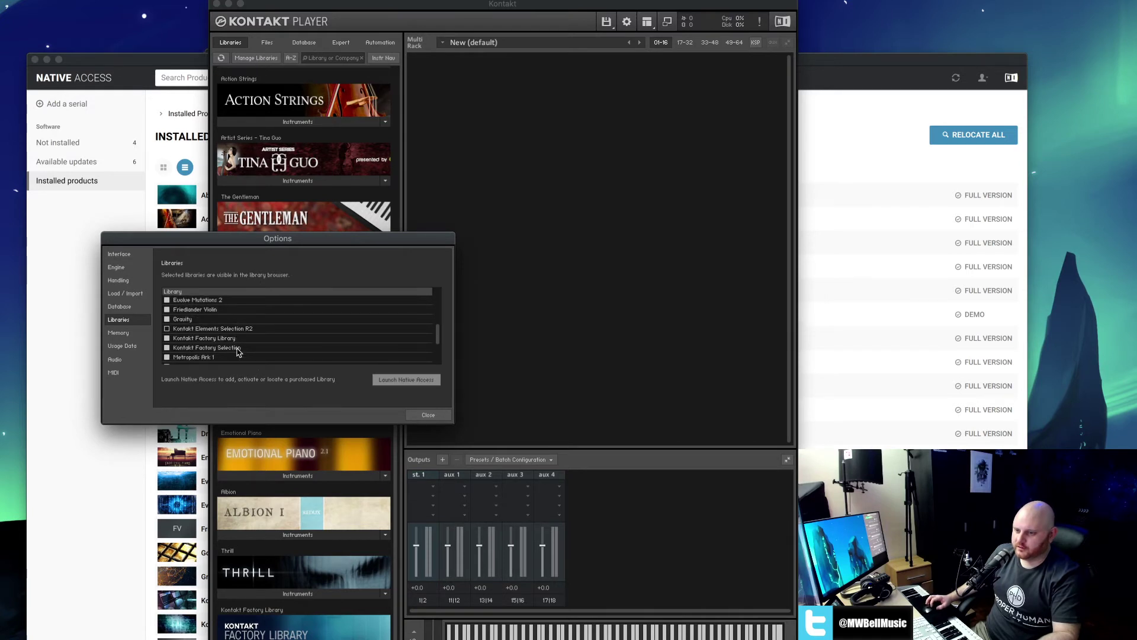
{"action": "scroll", "coordinate": [237, 352], "scroll_direction": "up", "scroll_amount": 13}
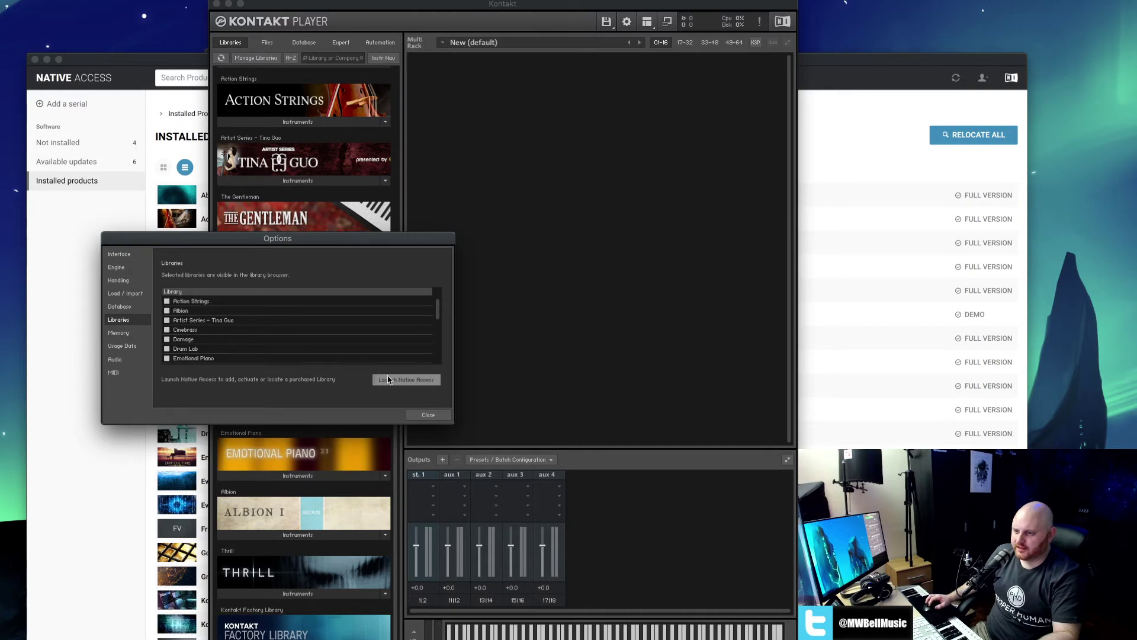
{"action": "left_click", "coordinate": [422, 416]}
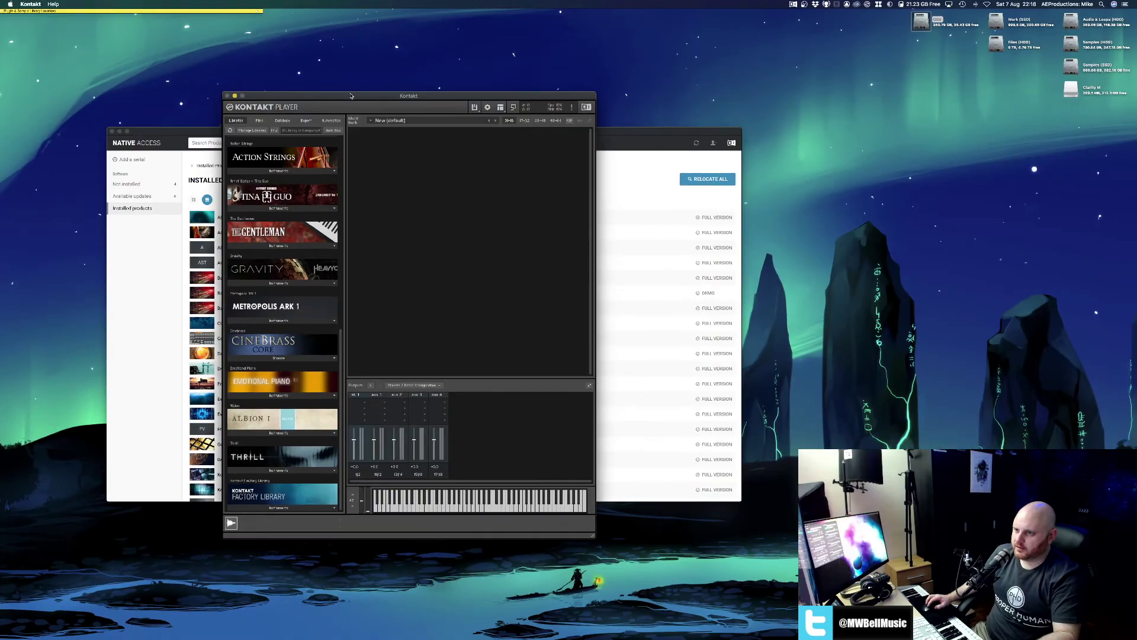
Move the Kontakt window off the main display and view the installed products list in Native Access.
{"action": "left_click_drag", "start_coordinate": [409, 4], "coordinate": [1136, 168]}
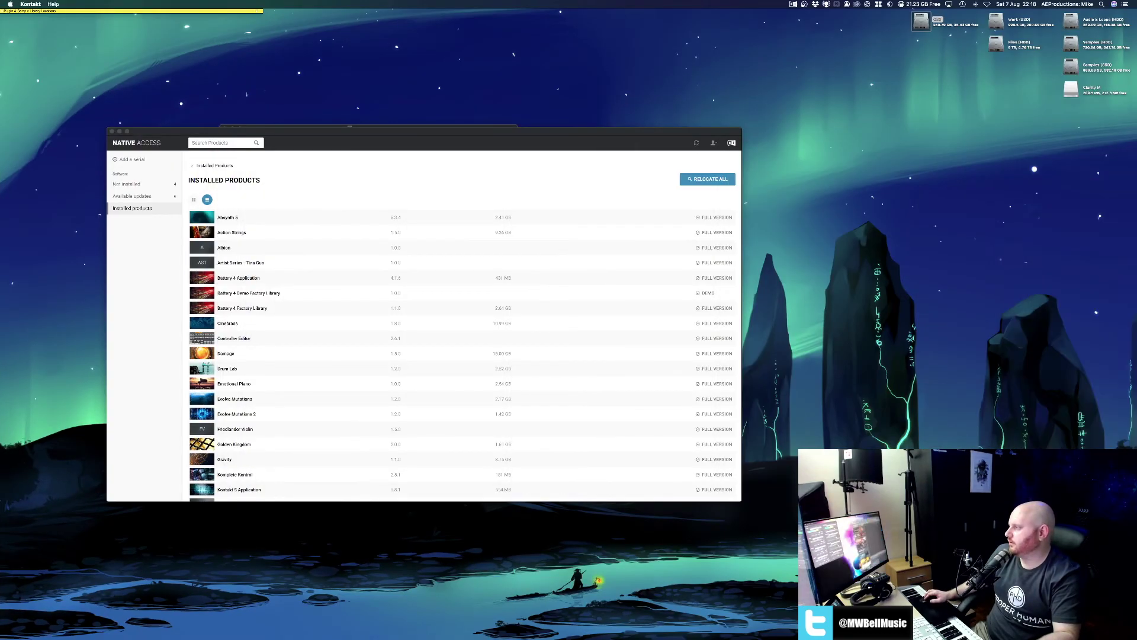
{"action": "left_click_drag", "start_coordinate": [323, 132], "coordinate": [310, 107]}
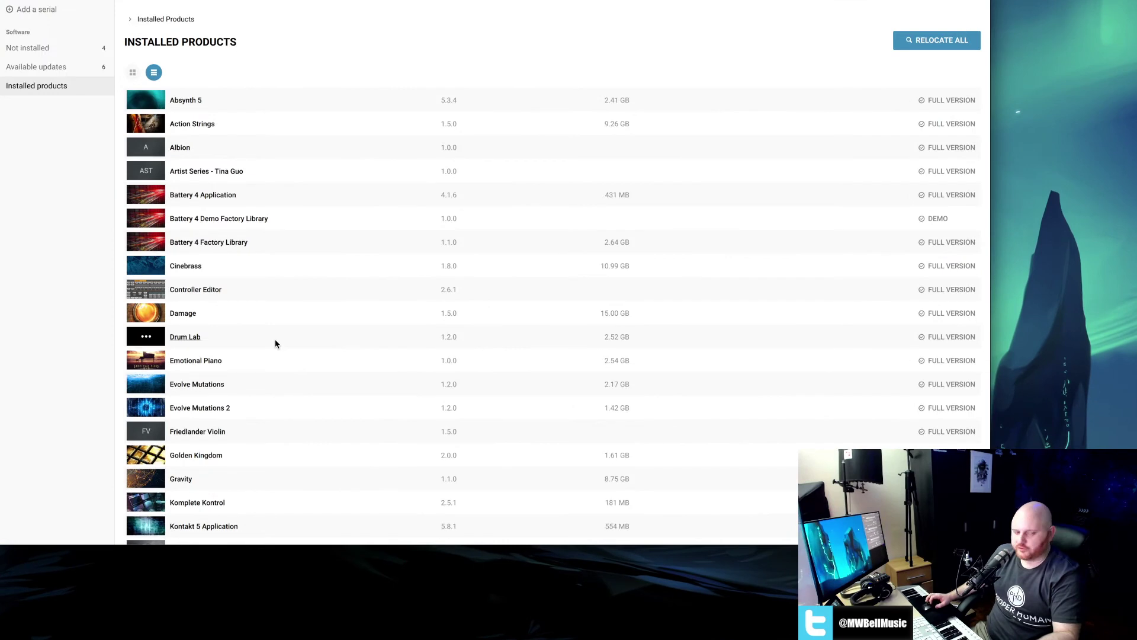
{"action": "scroll", "coordinate": [373, 342], "scroll_direction": "down", "scroll_amount": 3}
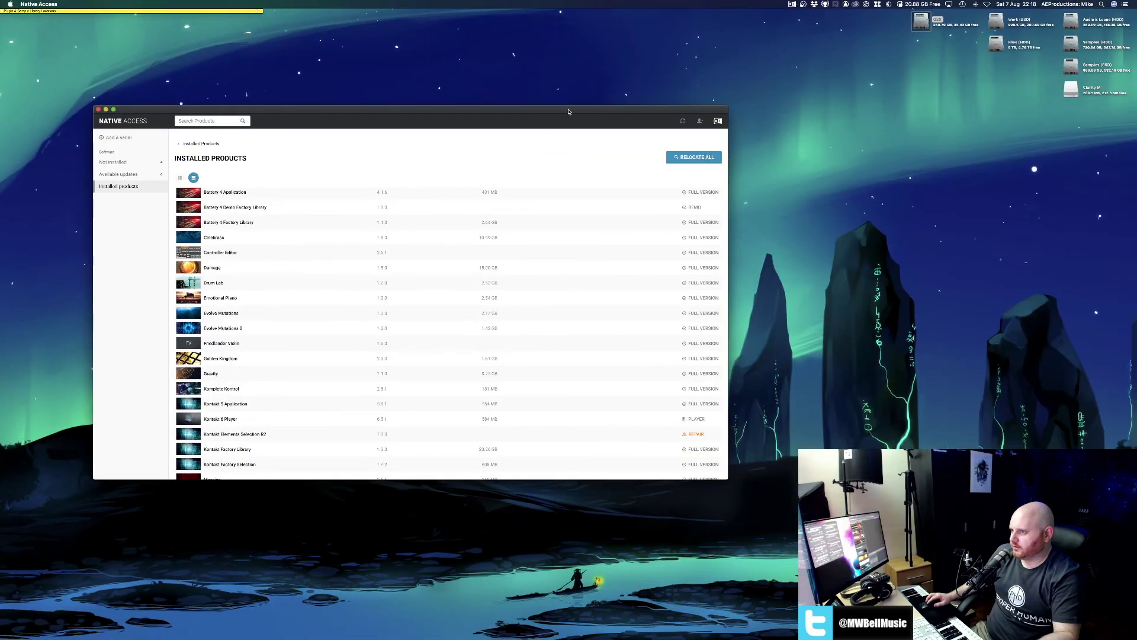
{"action": "left_click_drag", "start_coordinate": [569, 113], "coordinate": [509, 148]}
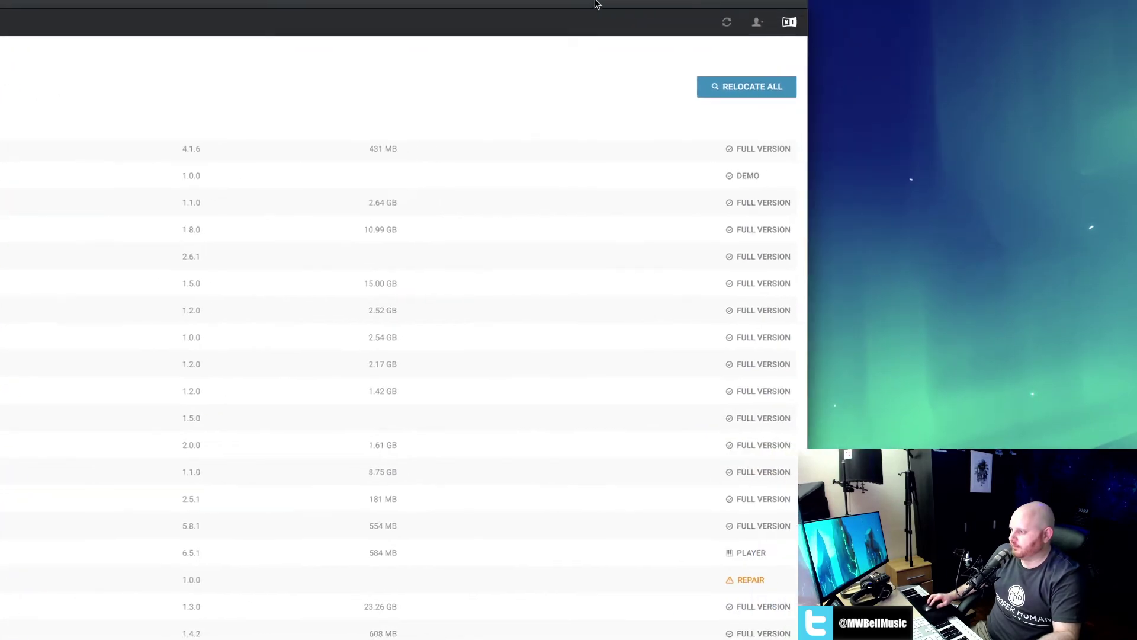
Start relocating Kontakt Elements Selection R2 from its repair notice, and browse for its location.
{"action": "left_click", "coordinate": [676, 576]}
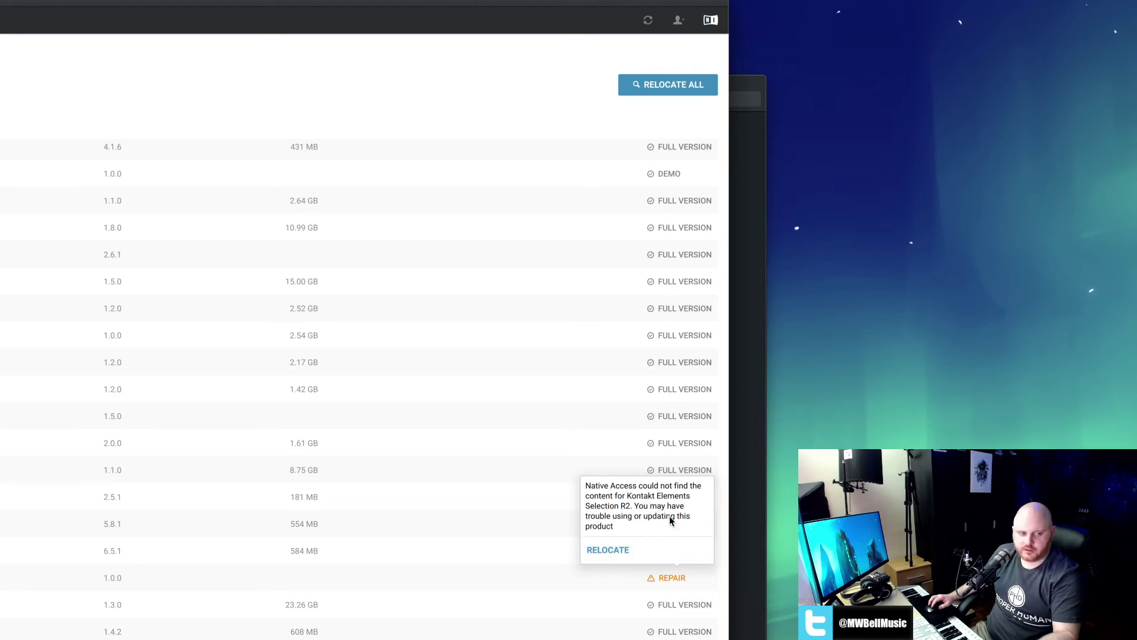
{"action": "left_click", "coordinate": [608, 549]}
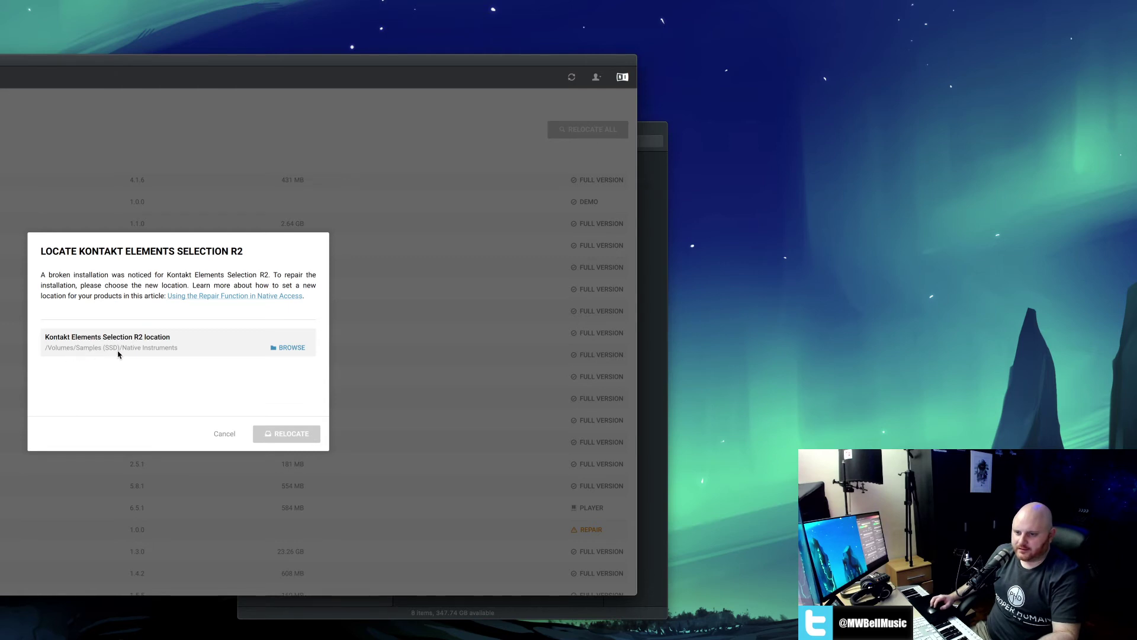
{"action": "left_click", "coordinate": [307, 351]}
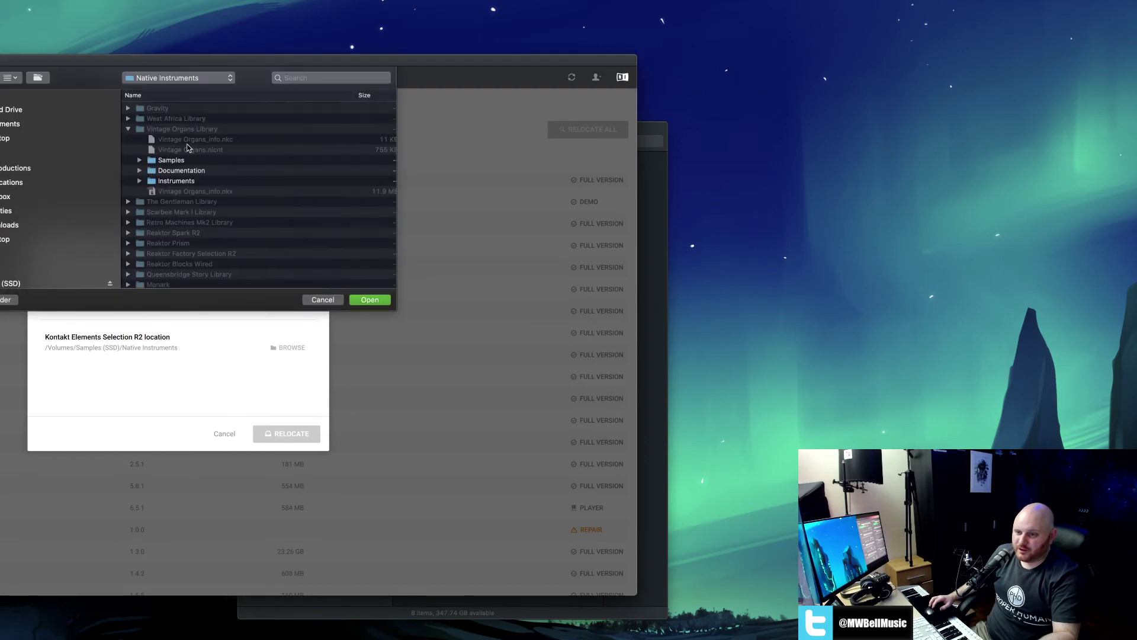
{"action": "left_click_drag", "start_coordinate": [98, 65], "coordinate": [364, 73]}
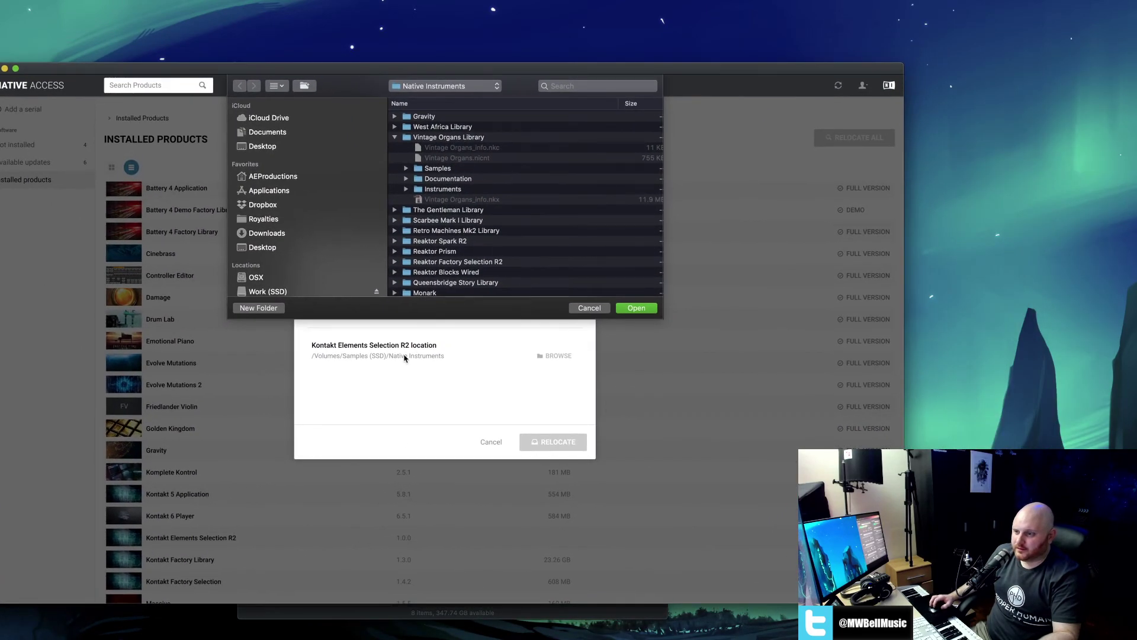
Collapse the Vintage Organs Library and Thrill Library folders, and look through the Native Instruments folder for the missing Kontakt content.
{"action": "left_click", "coordinate": [395, 137]}
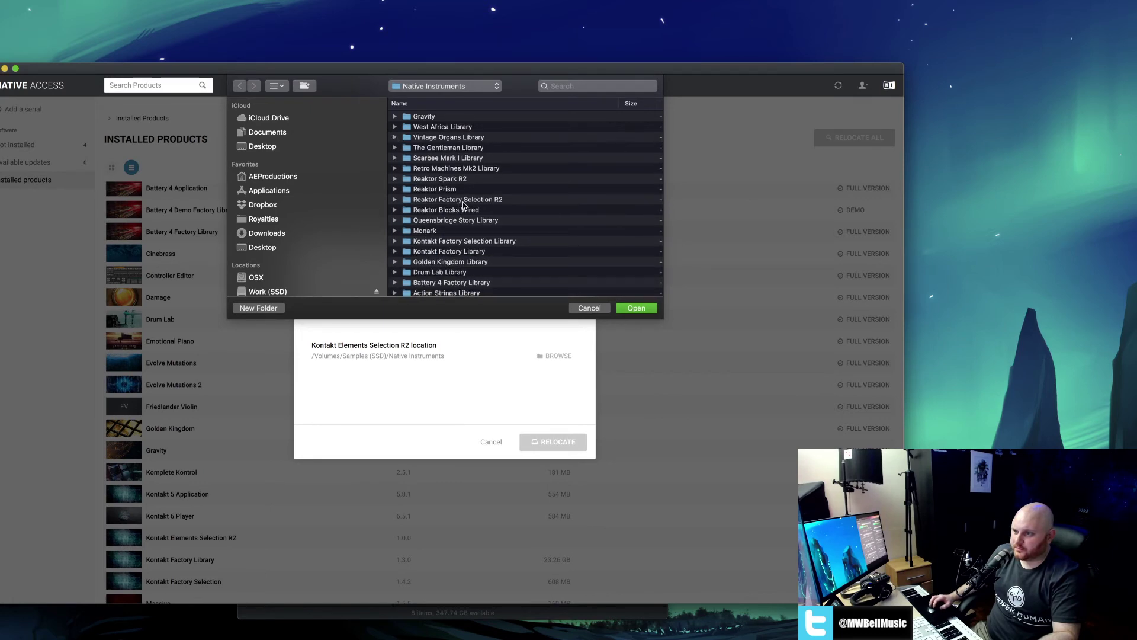
{"action": "left_click", "coordinate": [464, 202]}
{"action": "scroll", "coordinate": [468, 211], "scroll_direction": "down", "scroll_amount": 1}
{"action": "left_click", "coordinate": [468, 218]}
{"action": "scroll", "coordinate": [468, 219], "scroll_direction": "down", "scroll_amount": 3}
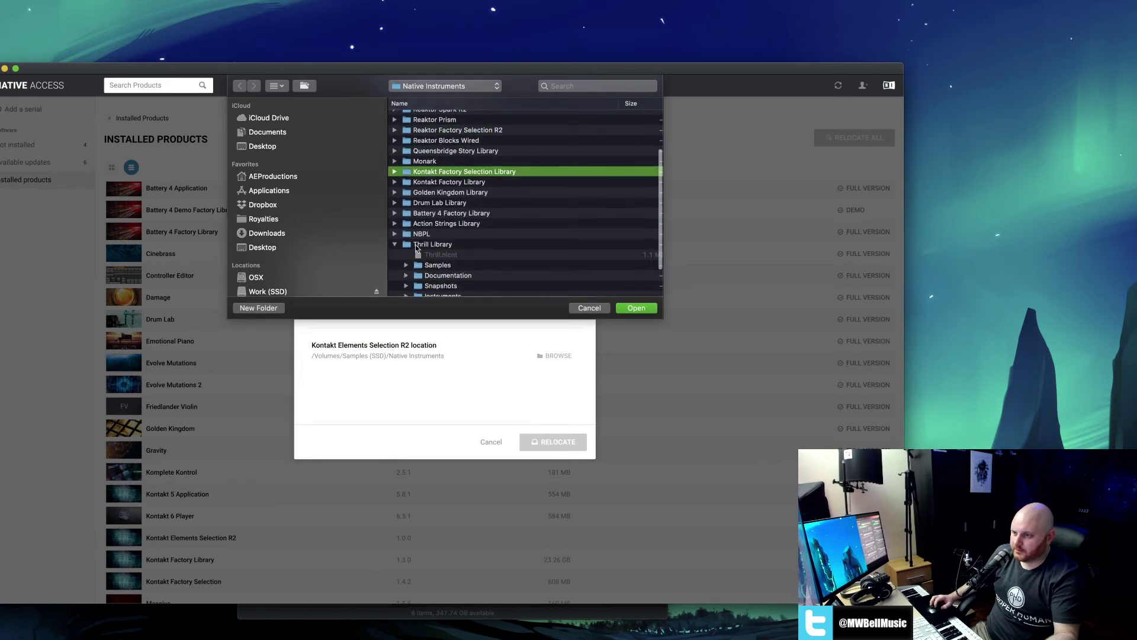
{"action": "left_click", "coordinate": [396, 245]}
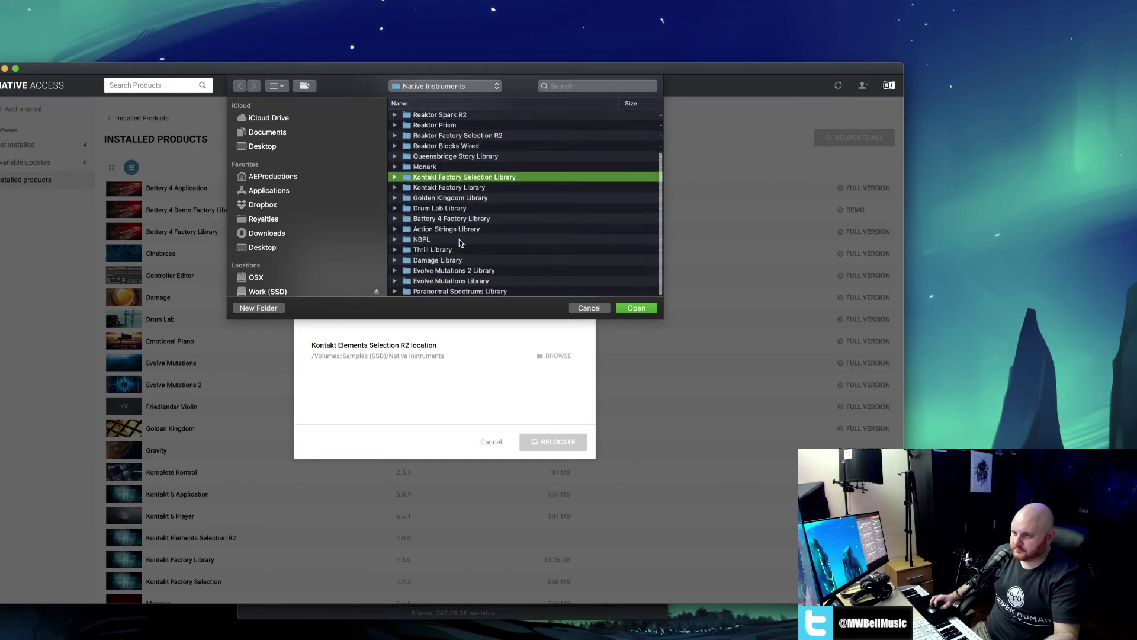
{"action": "scroll", "coordinate": [461, 243], "scroll_direction": "up", "scroll_amount": 3}
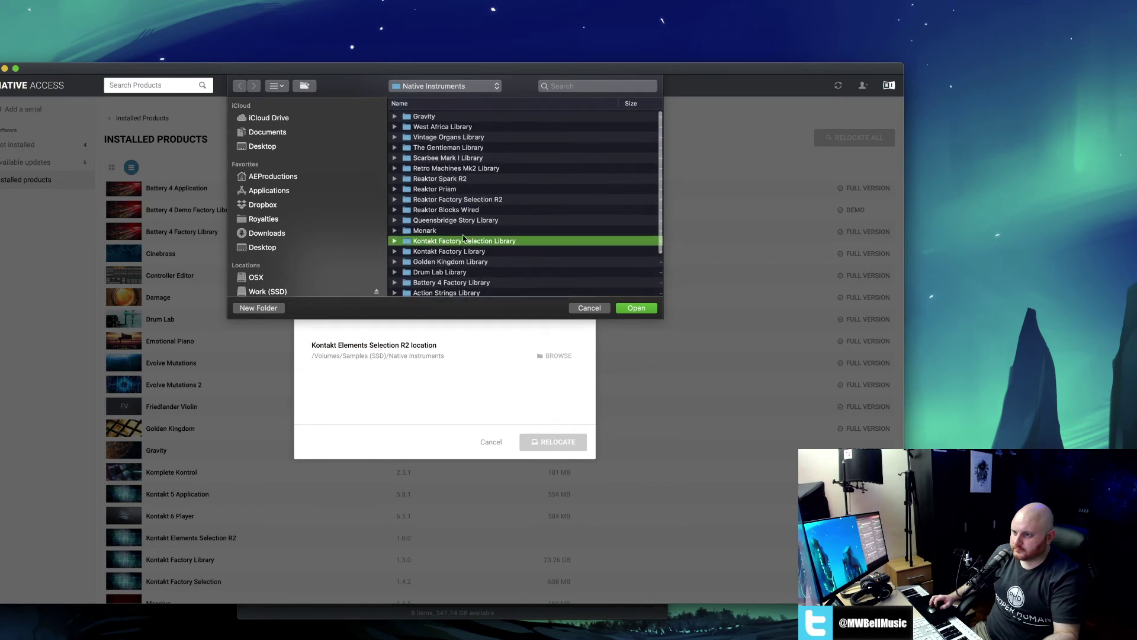
Try choosing the Kontakt Factory Selection Library folder as the location for Kontakt Elements Selection R2, and cancel the relocation.
{"action": "left_click", "coordinate": [467, 201]}
{"action": "scroll", "coordinate": [474, 219], "scroll_direction": "down", "scroll_amount": 2}
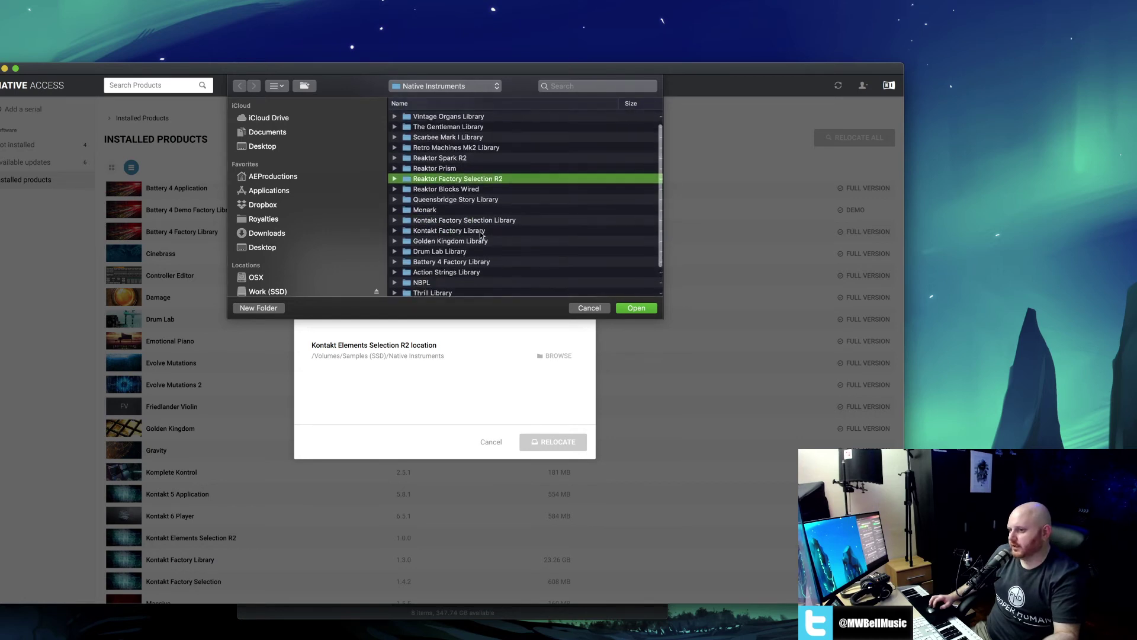
{"action": "scroll", "coordinate": [480, 237], "scroll_direction": "up", "scroll_amount": 1}
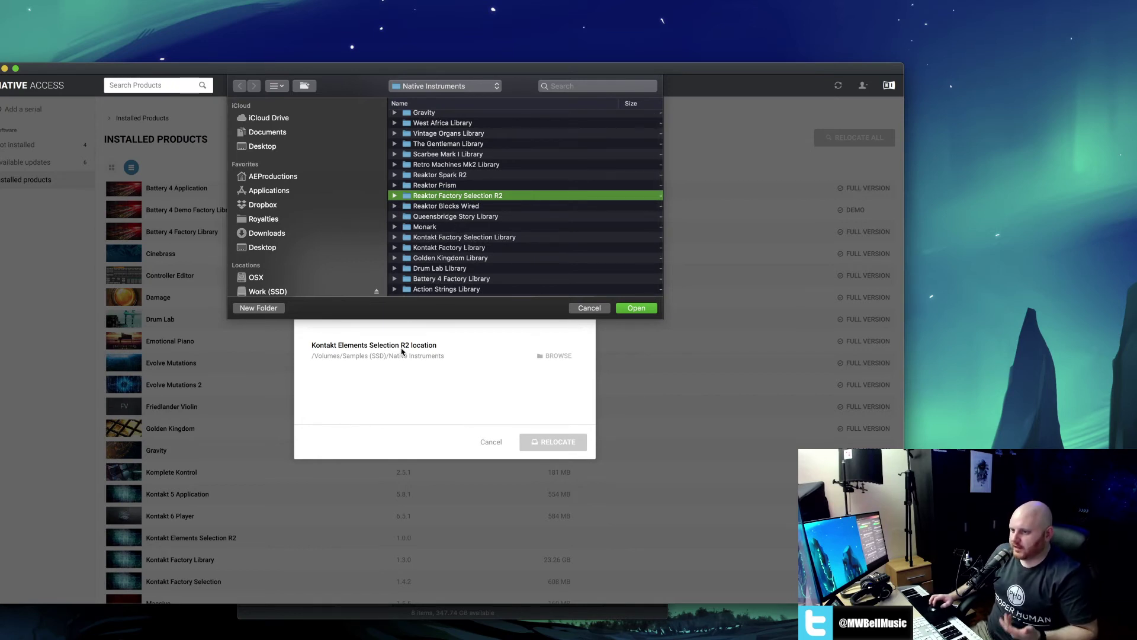
{"action": "scroll", "coordinate": [452, 258], "scroll_direction": "down", "scroll_amount": 5}
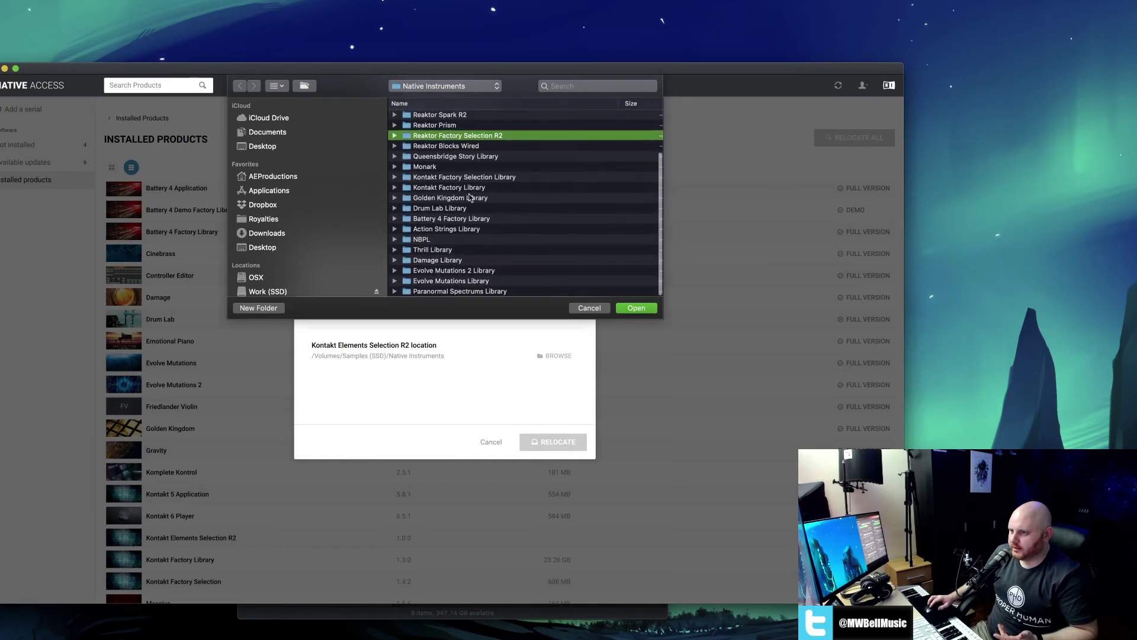
{"action": "double_click", "coordinate": [468, 176]}
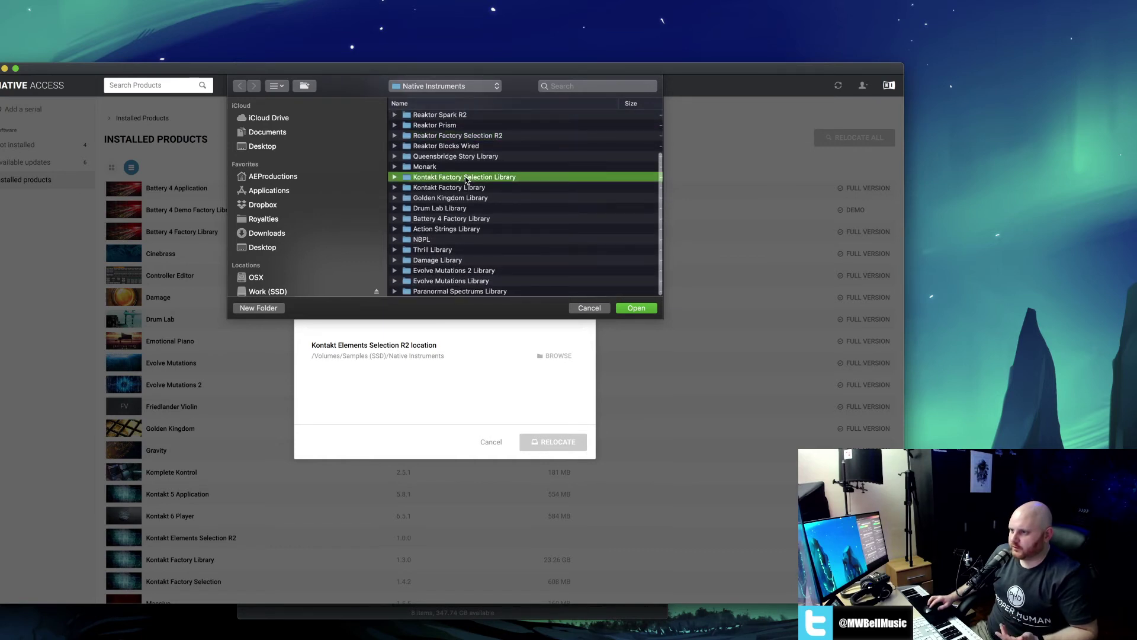
{"action": "left_click", "coordinate": [631, 308]}
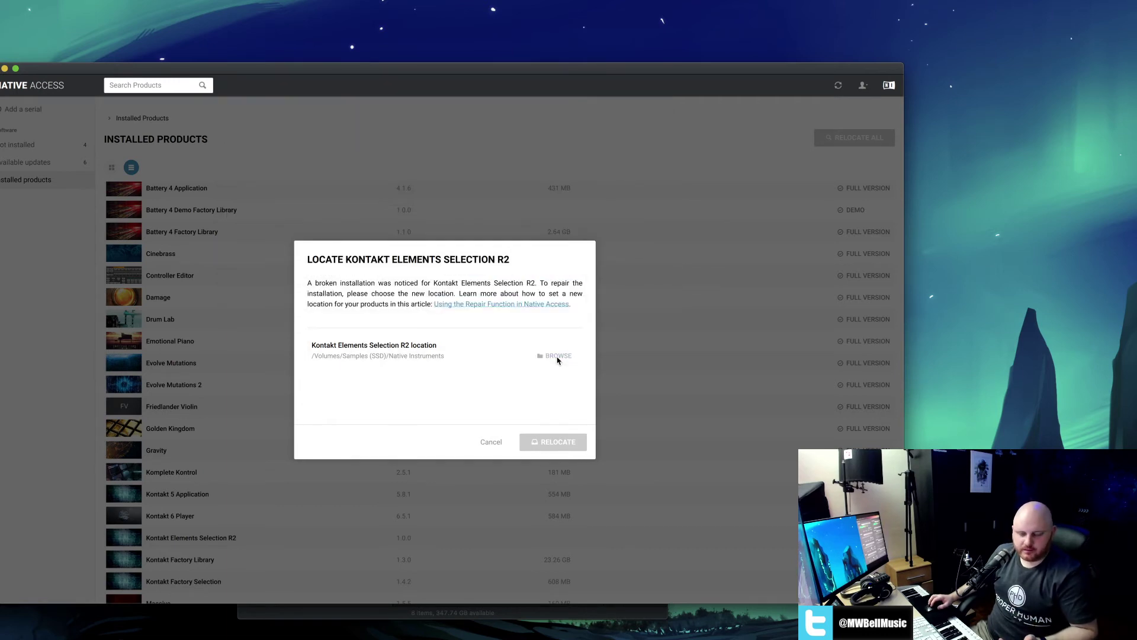
{"action": "left_click", "coordinate": [491, 442]}
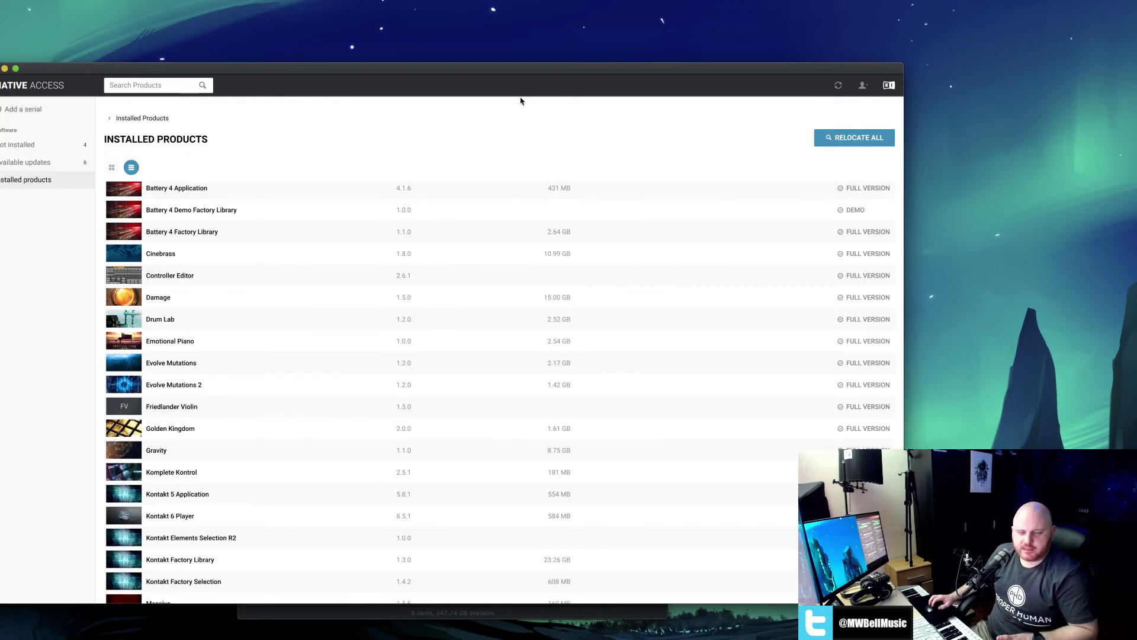
View the reinstall option for Cinebrass, and look further through the installed products.
{"action": "left_click_drag", "start_coordinate": [486, 70], "coordinate": [415, 54]}
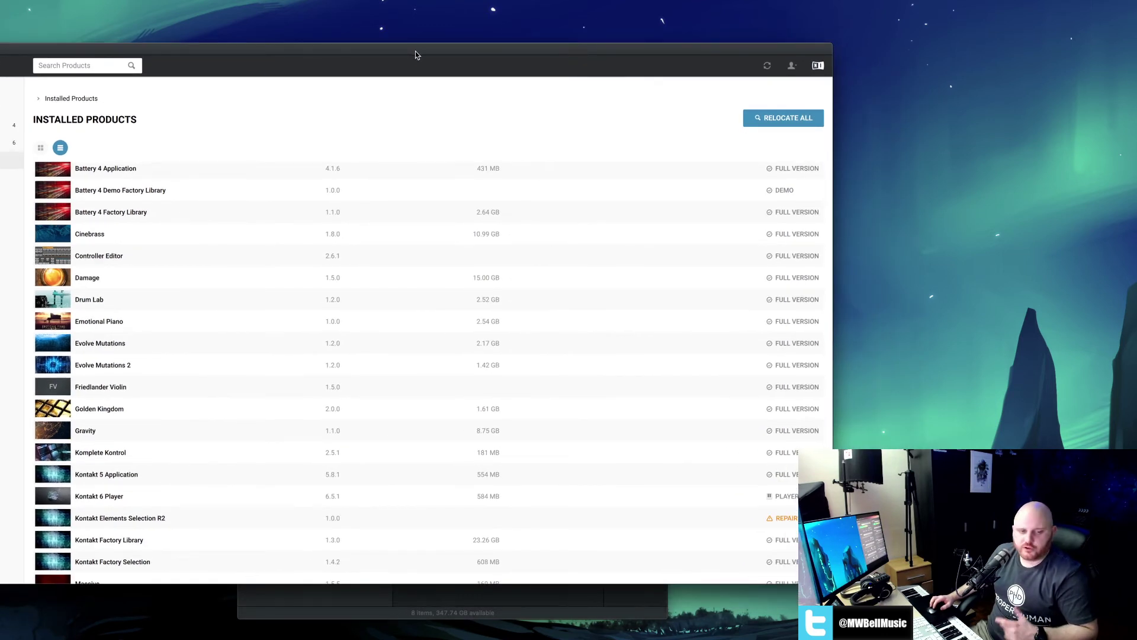
{"action": "left_click", "coordinate": [782, 235]}
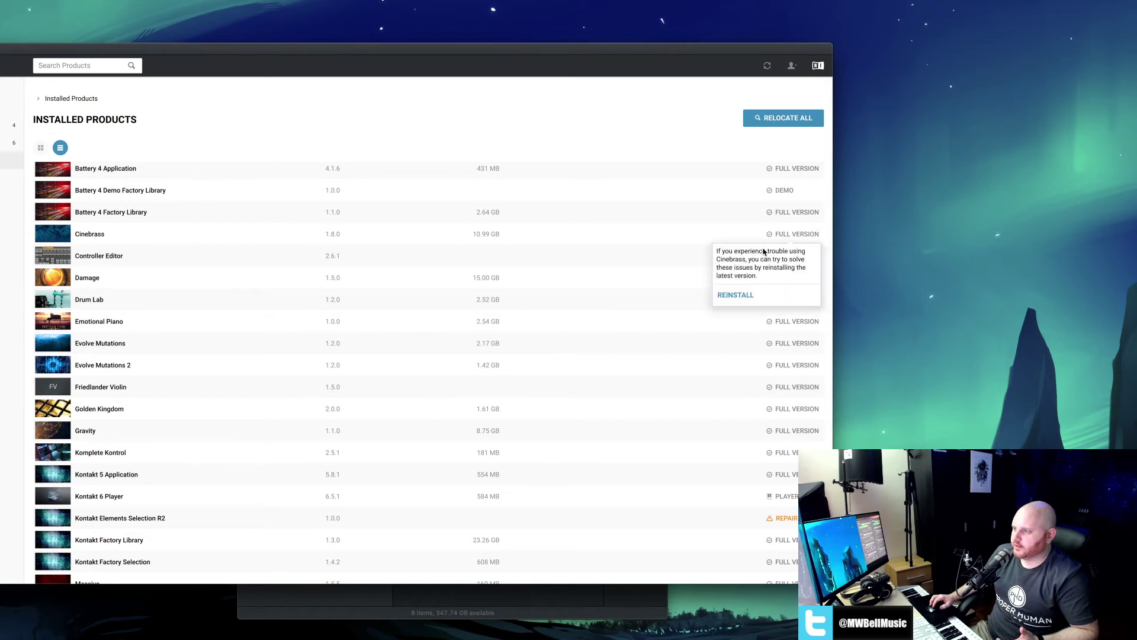
{"action": "left_click", "coordinate": [738, 295]}
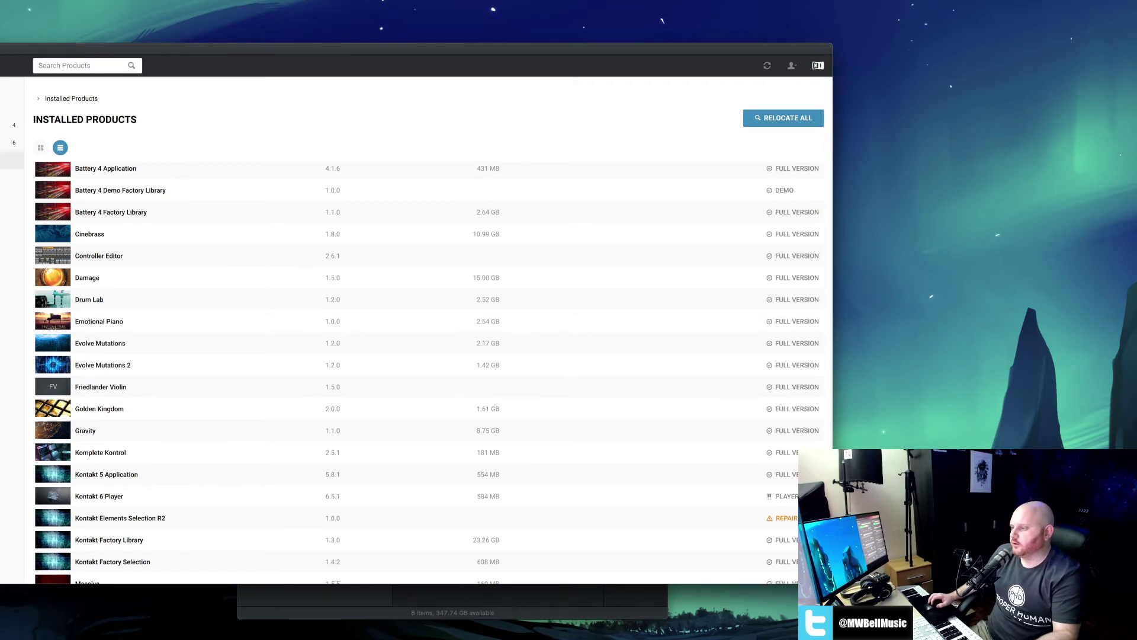
{"action": "scroll", "coordinate": [791, 396], "scroll_direction": "down", "scroll_amount": 7}
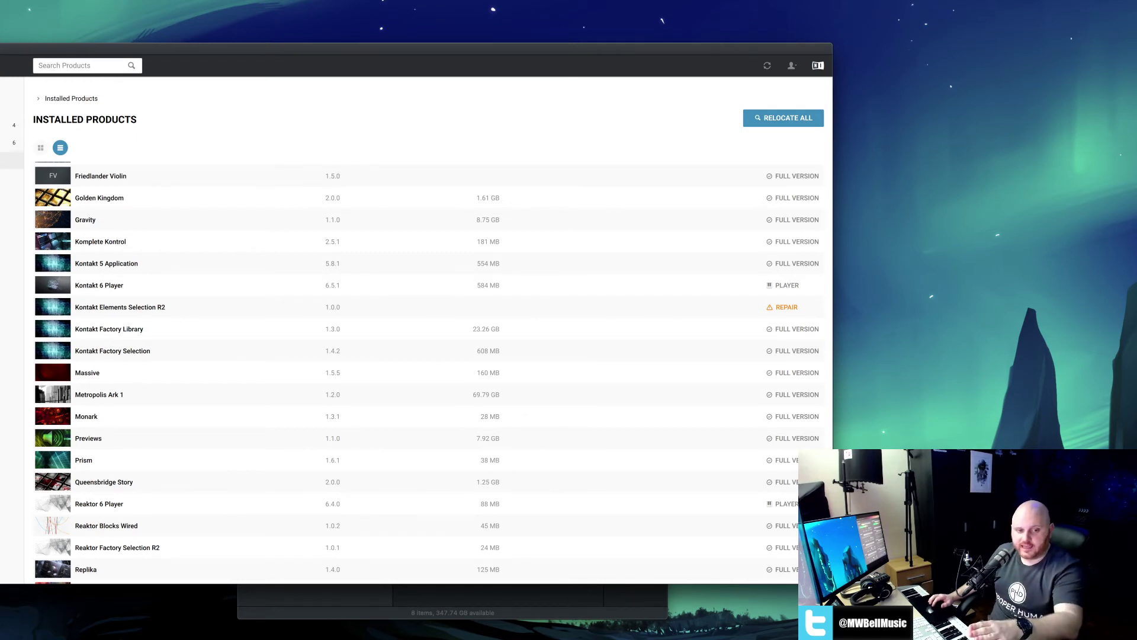
Bring the Kontakt window back in front of Native Access, and open its library management options over the library list.
{"action": "left_click_drag", "start_coordinate": [340, 48], "coordinate": [508, 40]}
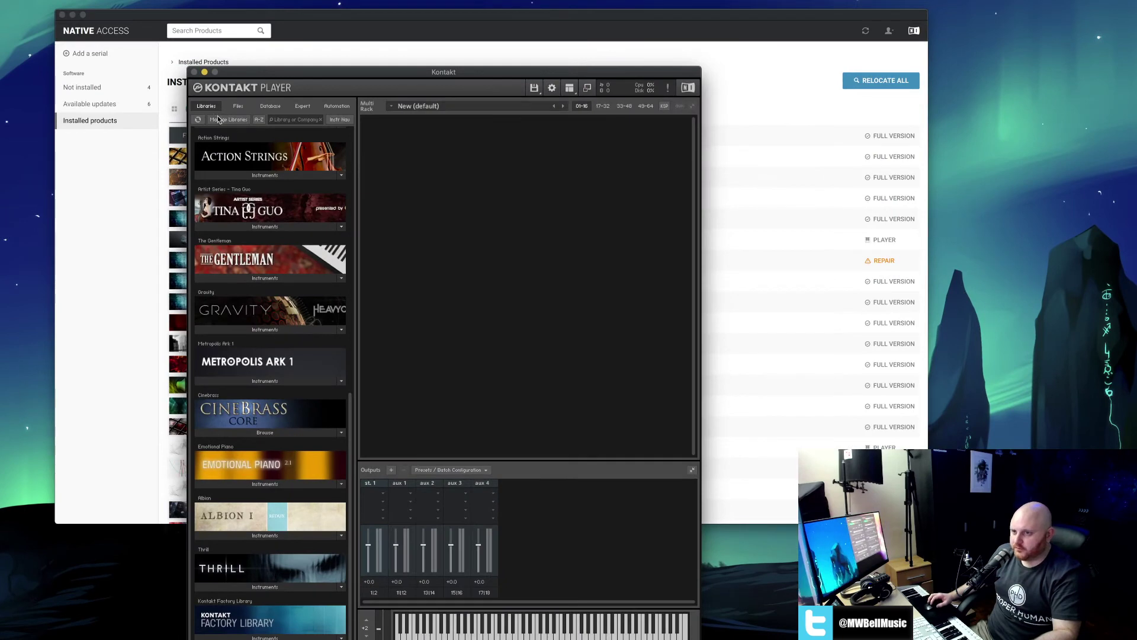
{"action": "left_click", "coordinate": [218, 120]}
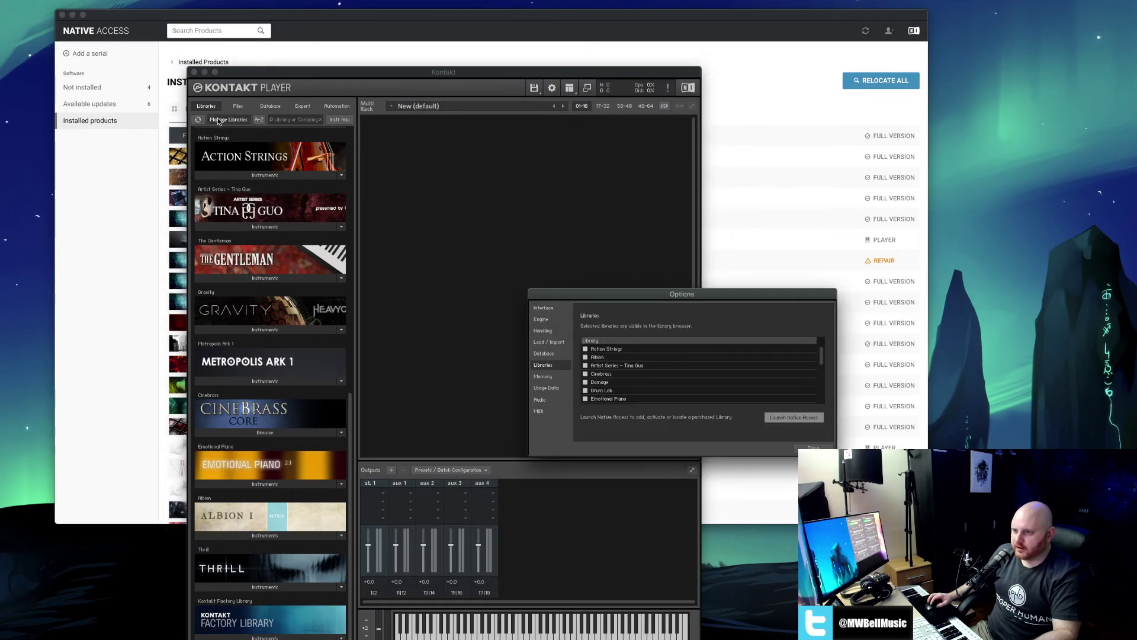
{"action": "left_click_drag", "start_coordinate": [634, 292], "coordinate": [329, 243]}
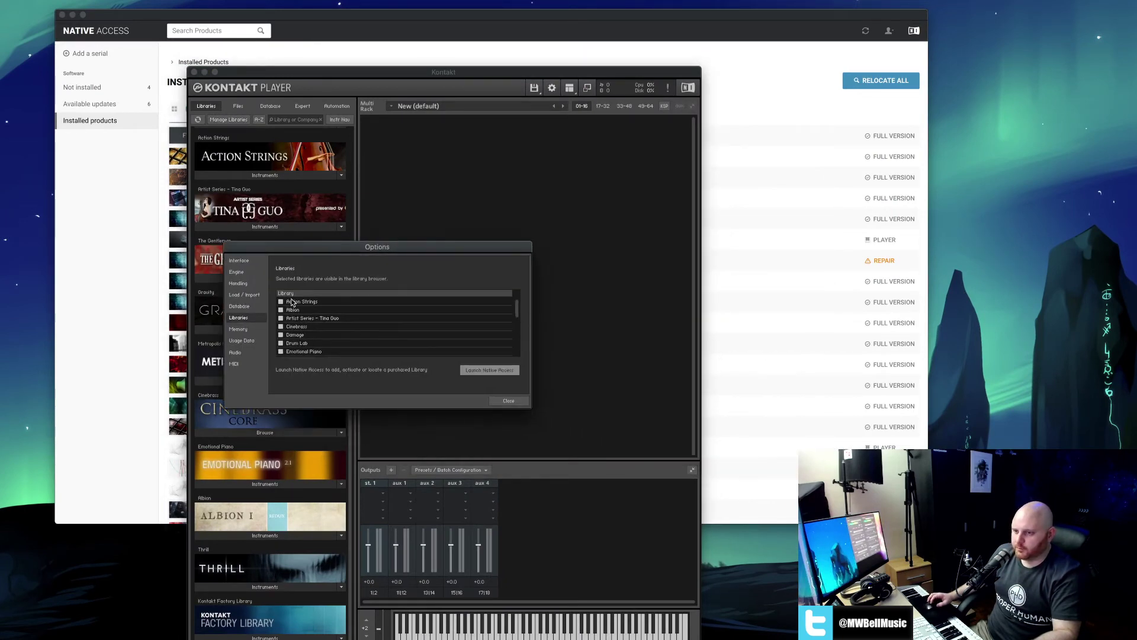
Hide the Artist Series – Tina Guo library from the Kontakt library browser and show it again.
{"action": "left_click", "coordinate": [335, 320]}
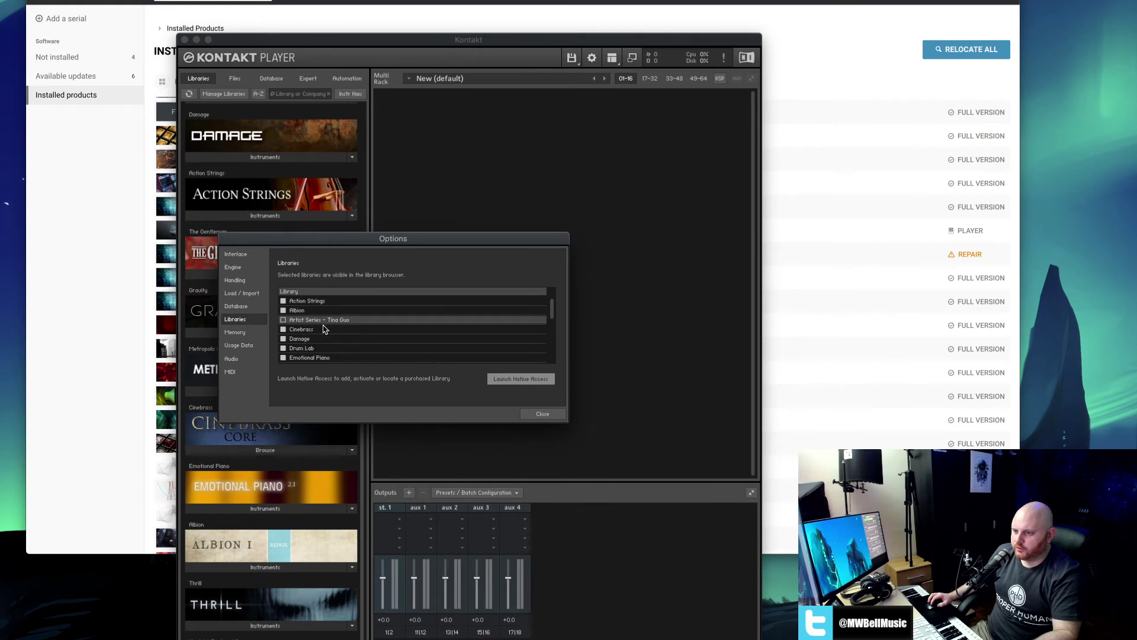
{"action": "left_click", "coordinate": [322, 321]}
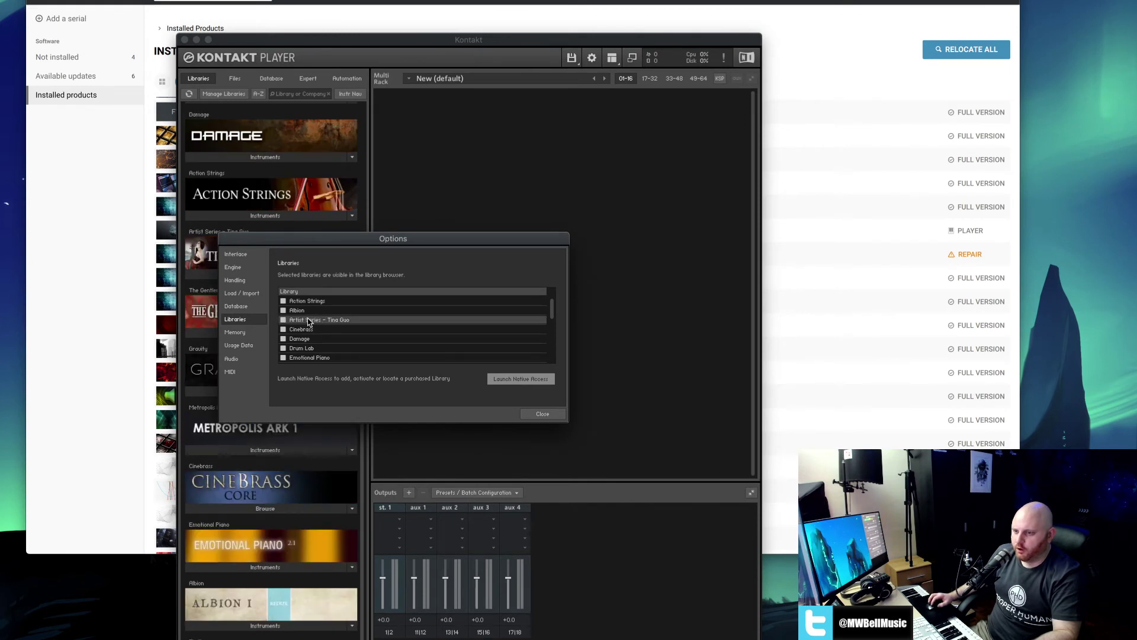
Add the Cinesamples Tina Guo Legato folder from Samples (SSD) to Kontakt's database, and update the database for that folder.
{"action": "left_click", "coordinate": [237, 307]}
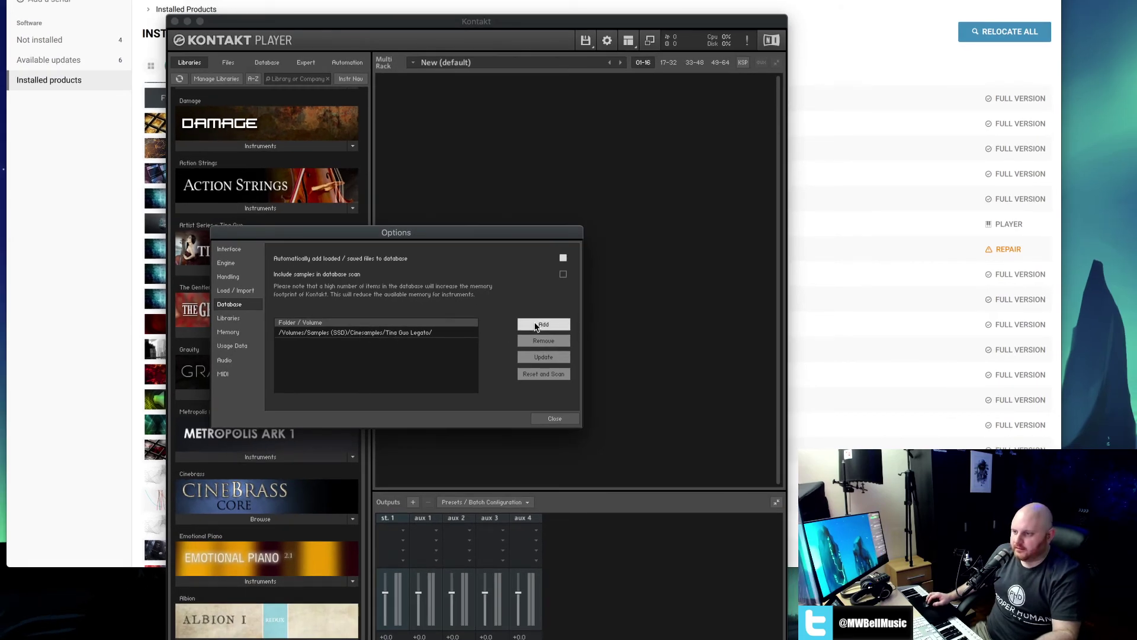
{"action": "left_click", "coordinate": [533, 326]}
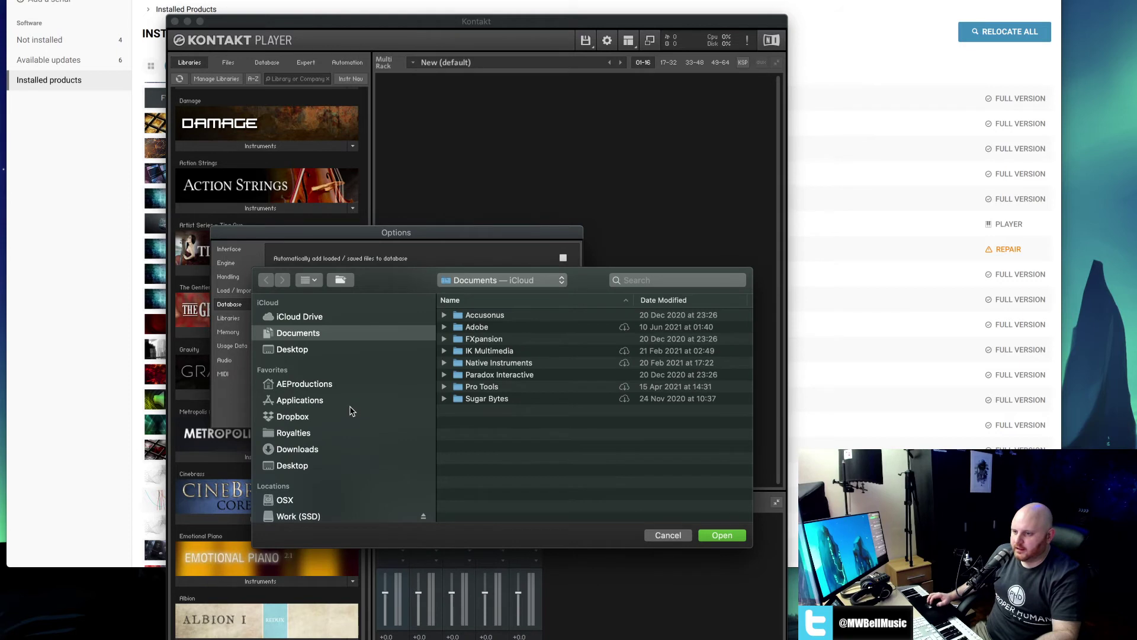
{"action": "scroll", "coordinate": [347, 414], "scroll_direction": "down", "scroll_amount": 5}
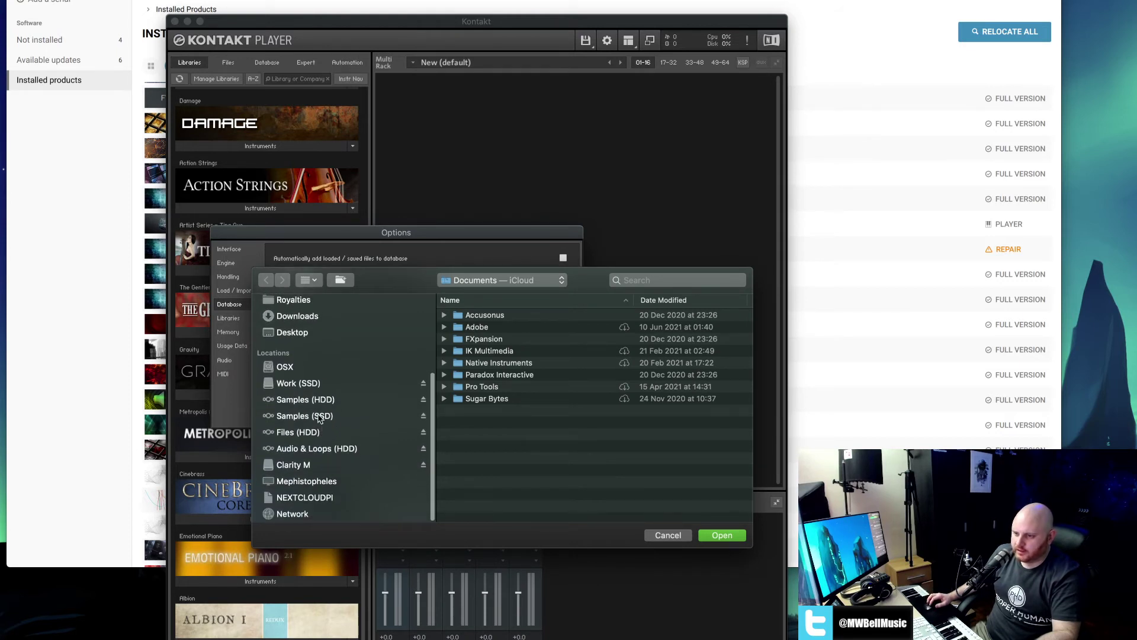
{"action": "left_click", "coordinate": [321, 416]}
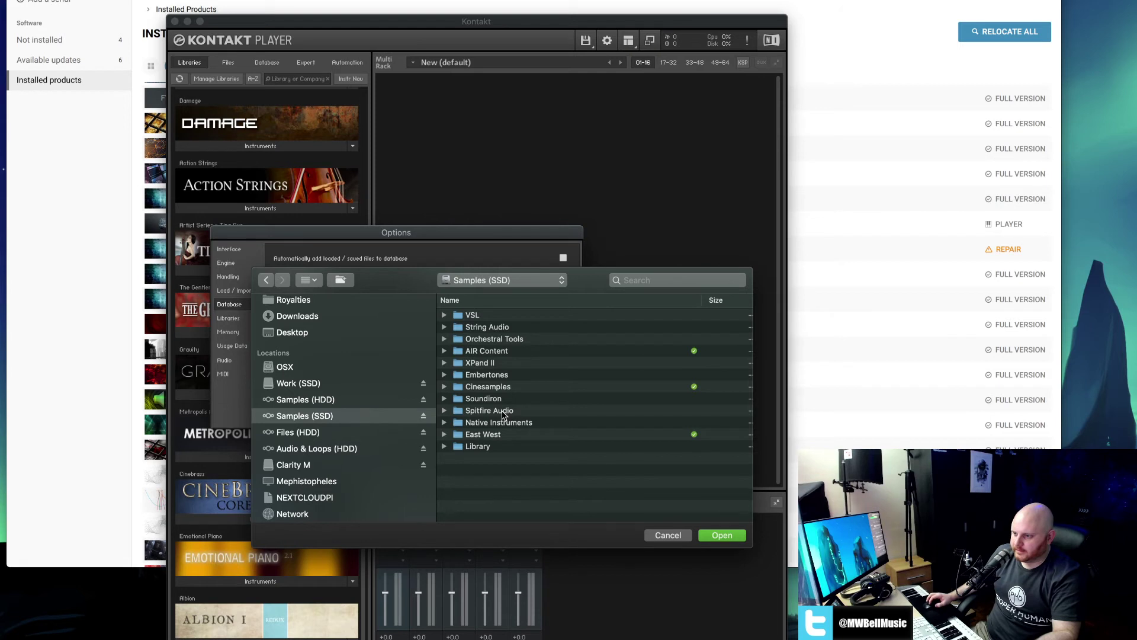
{"action": "left_click", "coordinate": [444, 386]}
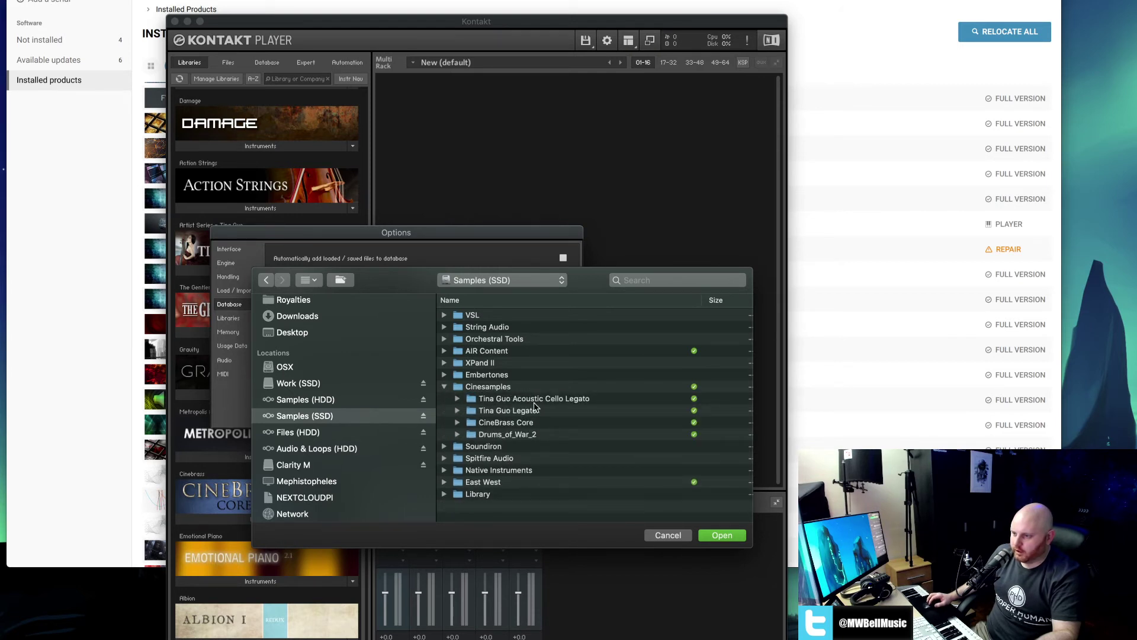
{"action": "double_click", "coordinate": [523, 410]}
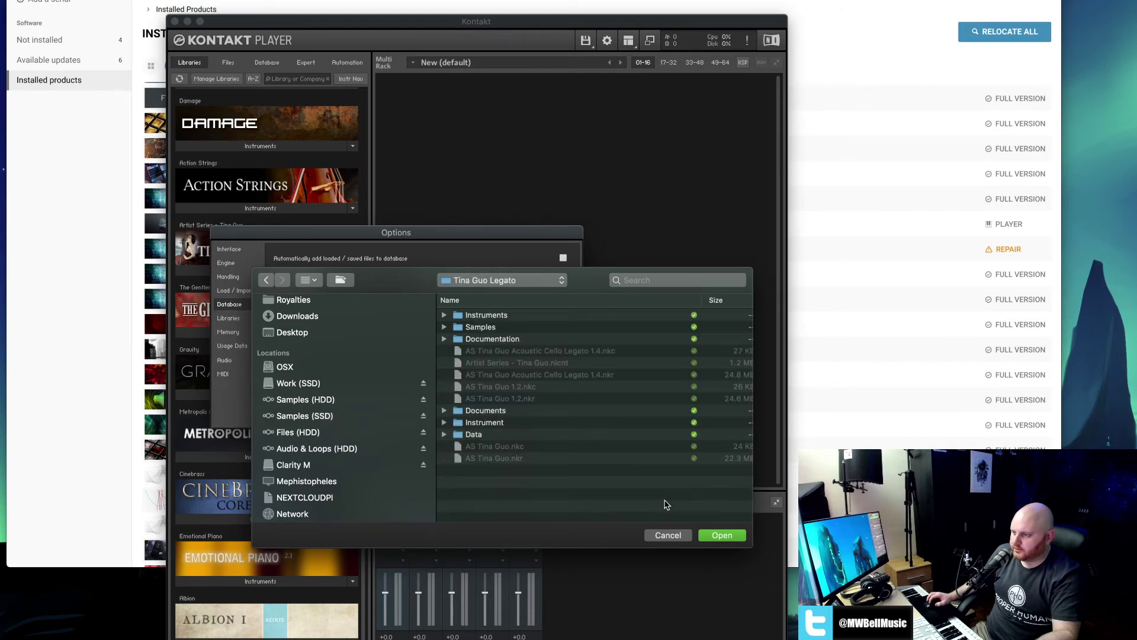
{"action": "left_click", "coordinate": [722, 535]}
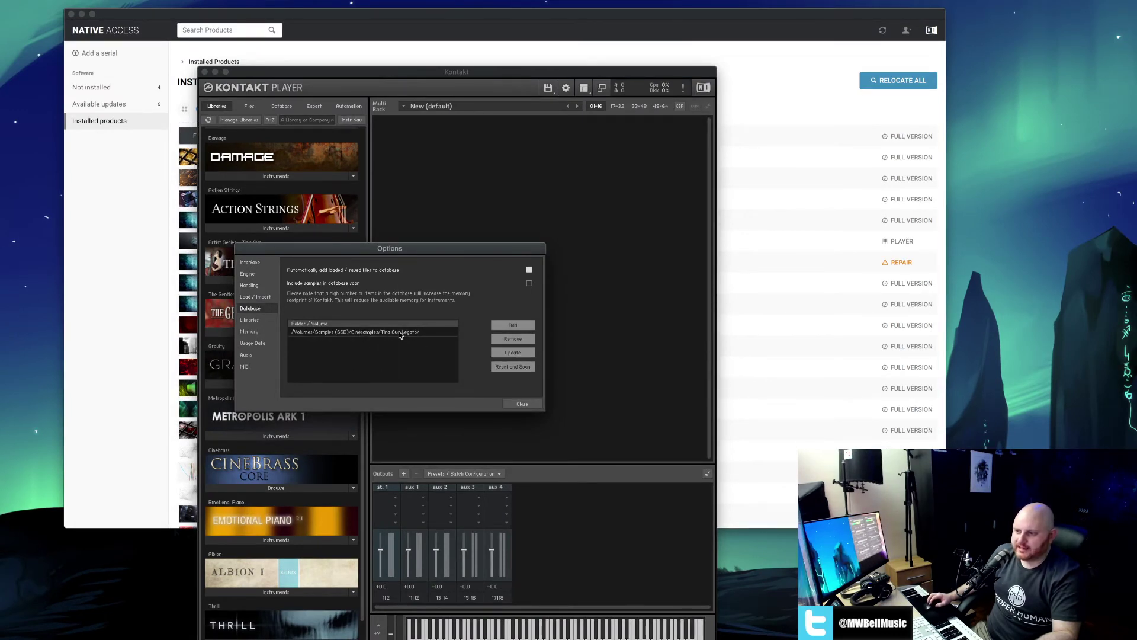
{"action": "left_click", "coordinate": [399, 333]}
{"action": "left_click", "coordinate": [513, 353]}
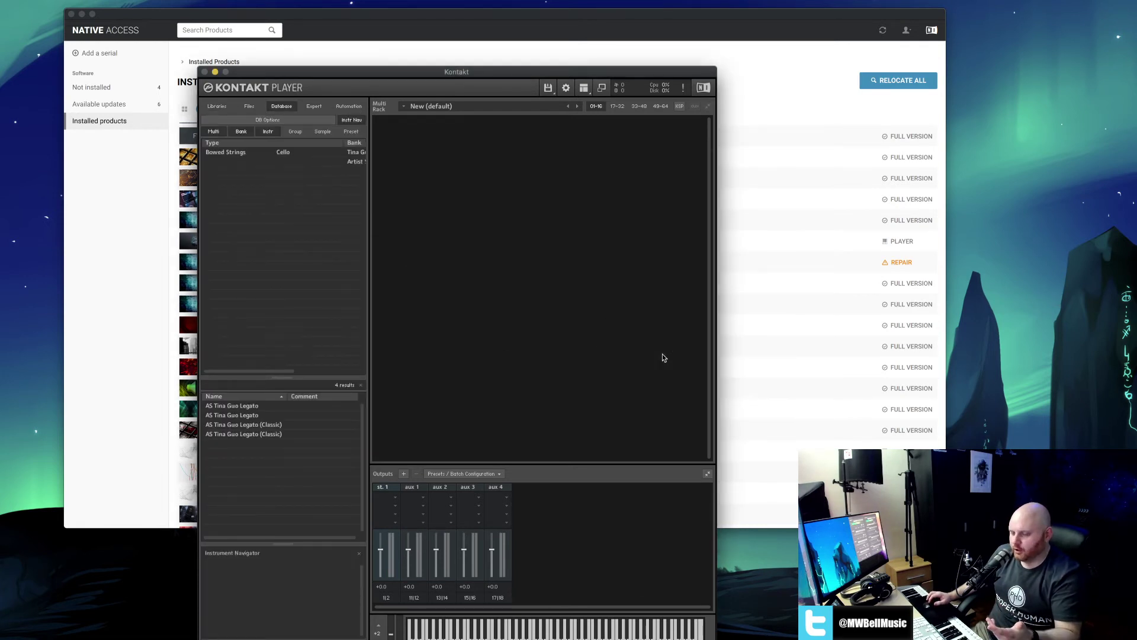
Return to the Kontakt library browser, reopen its library management options, and look through the list of visible libraries.
{"action": "left_click", "coordinate": [223, 111]}
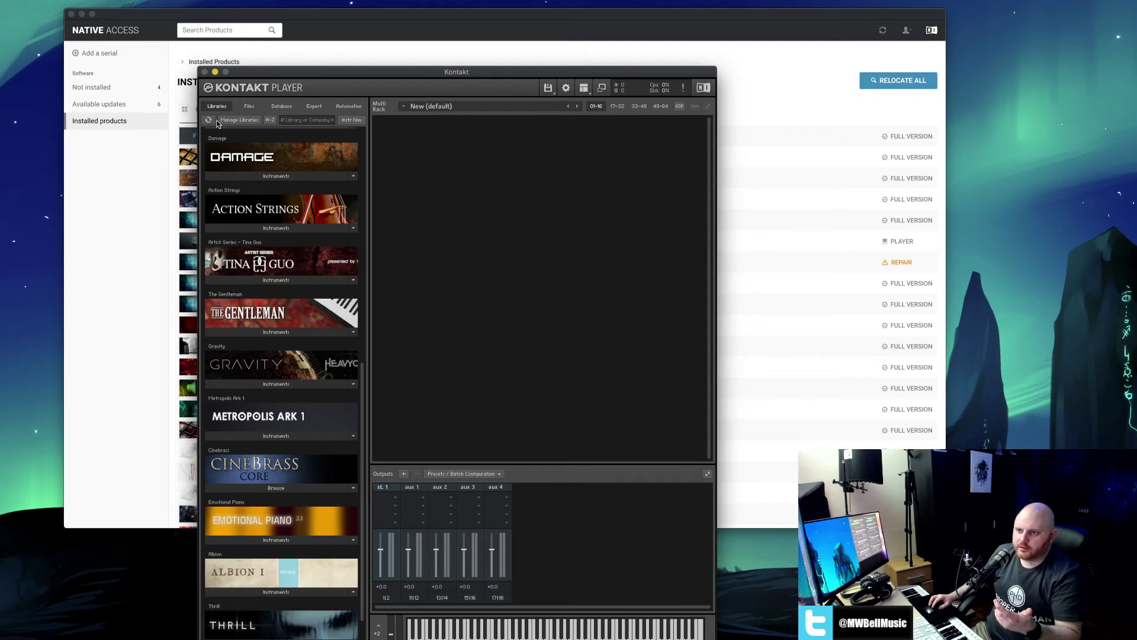
{"action": "left_click", "coordinate": [240, 119]}
{"action": "scroll", "coordinate": [683, 394], "scroll_direction": "down", "scroll_amount": 3}
{"action": "scroll", "coordinate": [668, 359], "scroll_direction": "down", "scroll_amount": 3}
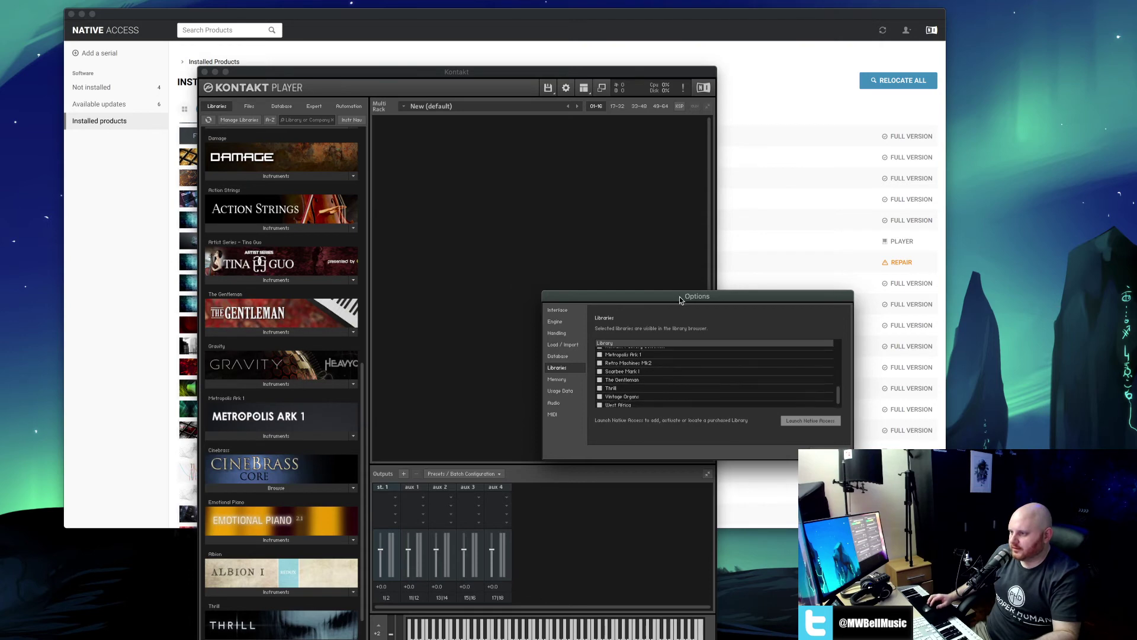
{"action": "left_click_drag", "start_coordinate": [682, 299], "coordinate": [346, 278]}
{"action": "scroll", "coordinate": [352, 334], "scroll_direction": "down", "scroll_amount": 1}
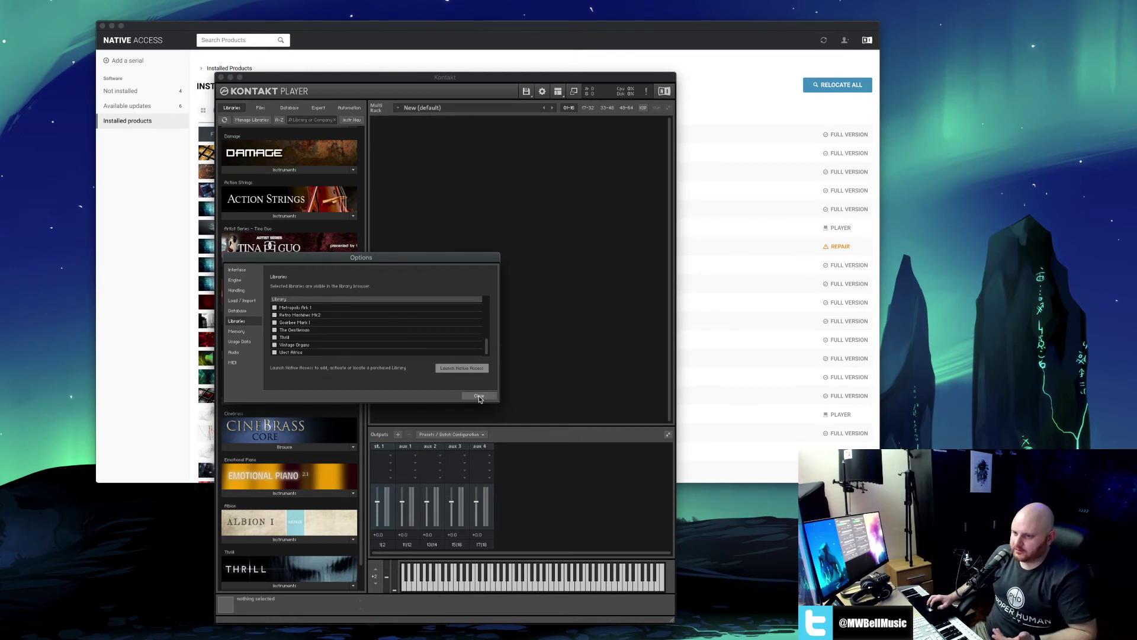
Check the installed products in Native Access, compare Kontakt's database, import and library options, and close the options.
{"action": "left_click", "coordinate": [840, 248]}
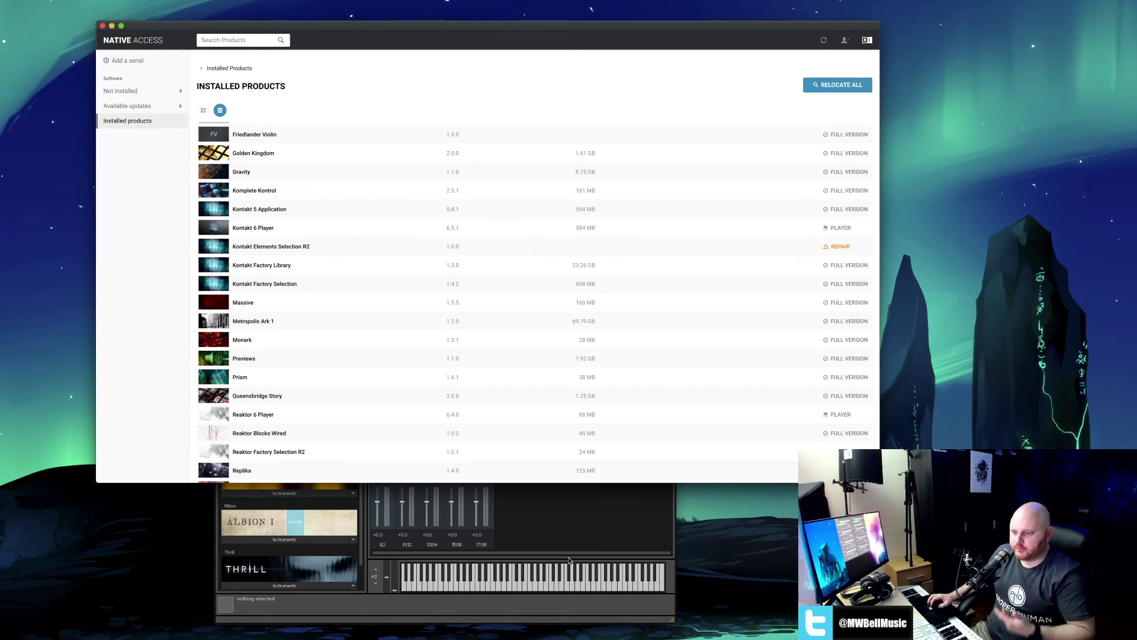
{"action": "left_click", "coordinate": [567, 533]}
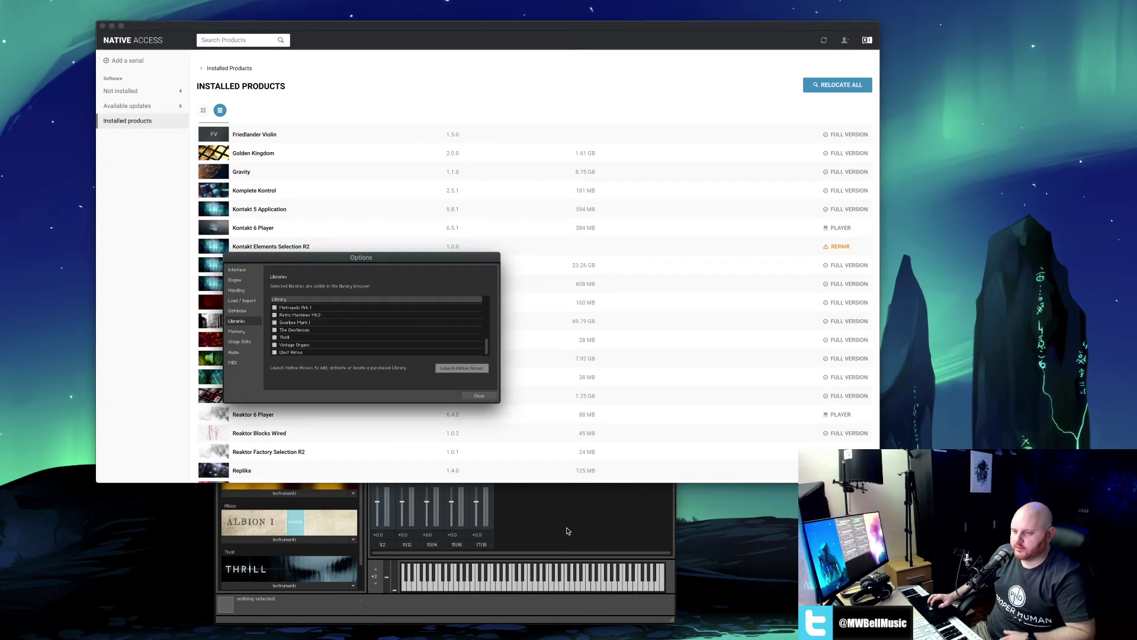
{"action": "left_click", "coordinate": [245, 311]}
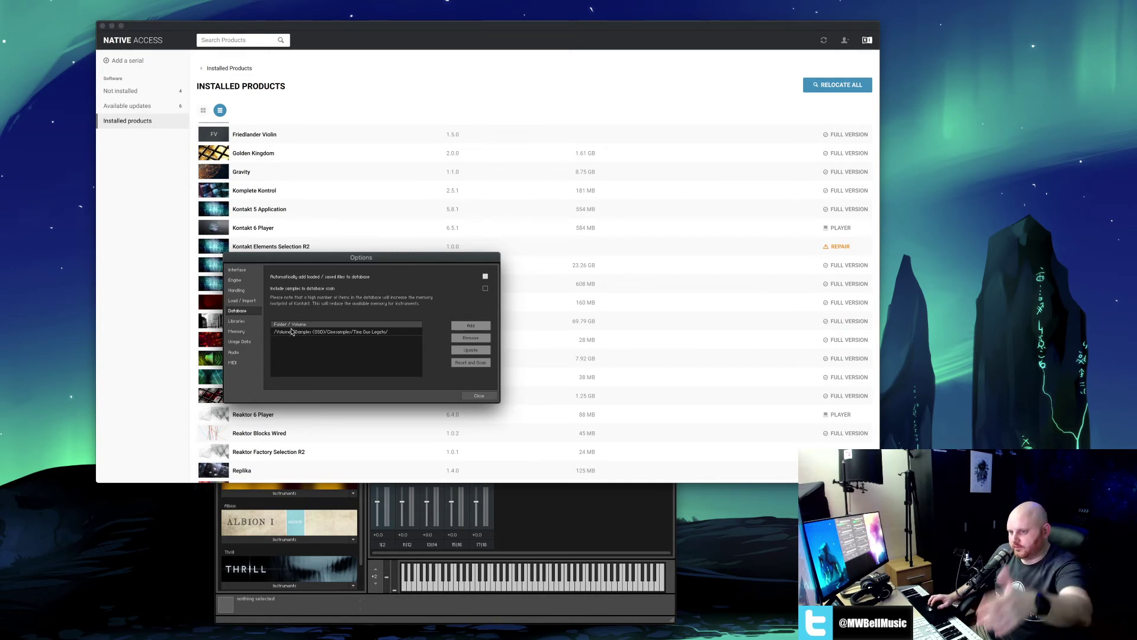
{"action": "left_click", "coordinate": [238, 321]}
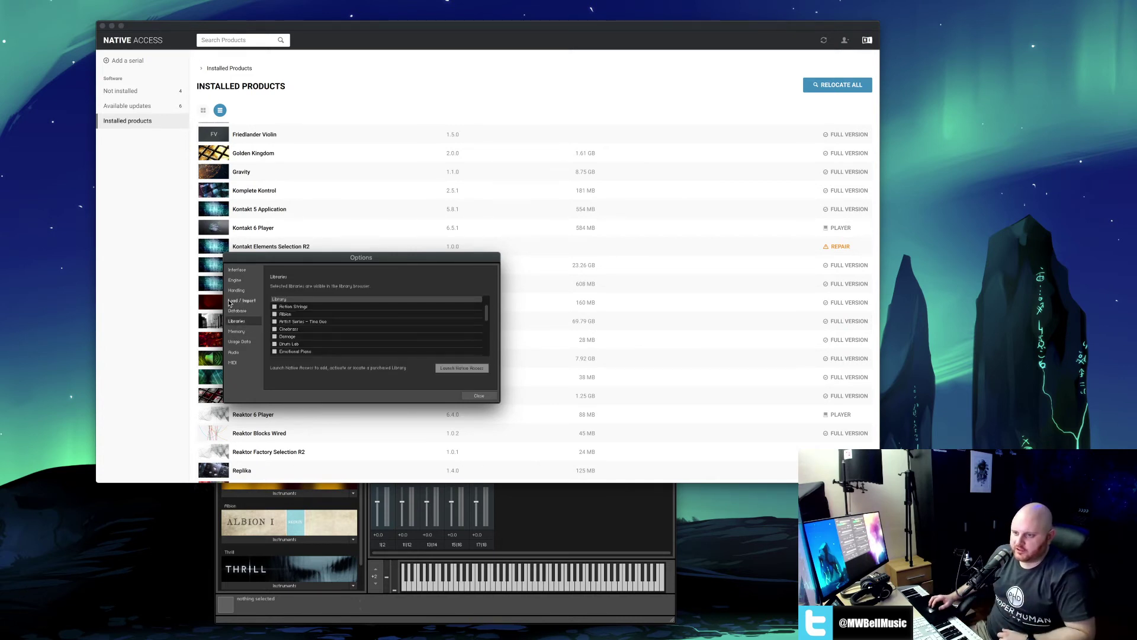
{"action": "left_click", "coordinate": [237, 301]}
{"action": "left_click", "coordinate": [237, 321]}
{"action": "scroll", "coordinate": [351, 323], "scroll_direction": "down", "scroll_amount": 10}
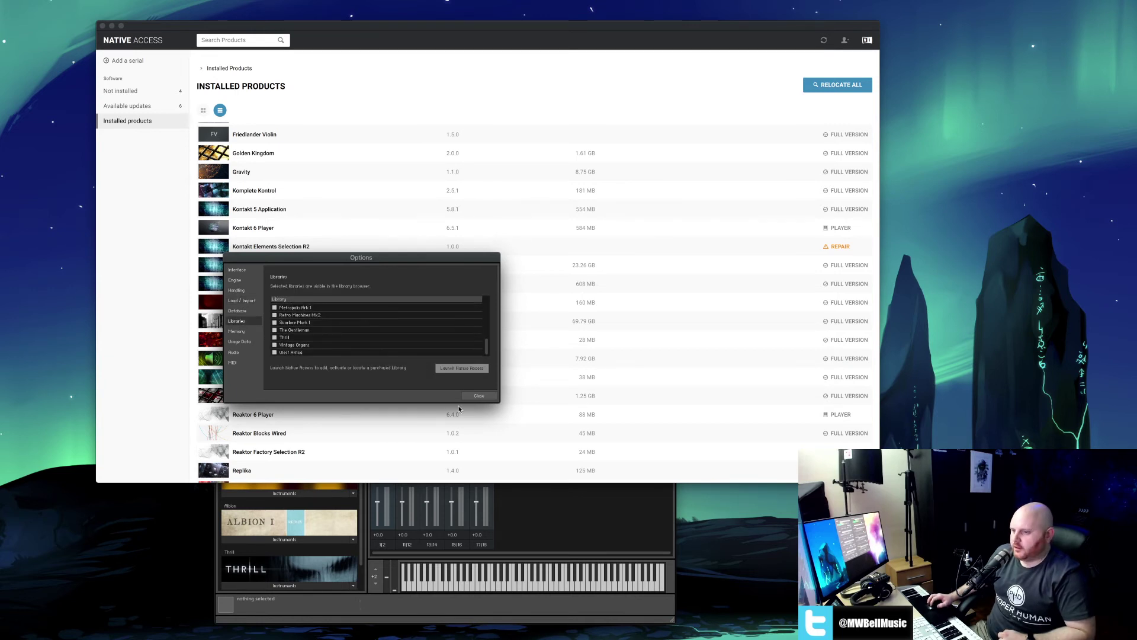
{"action": "left_click", "coordinate": [479, 395]}
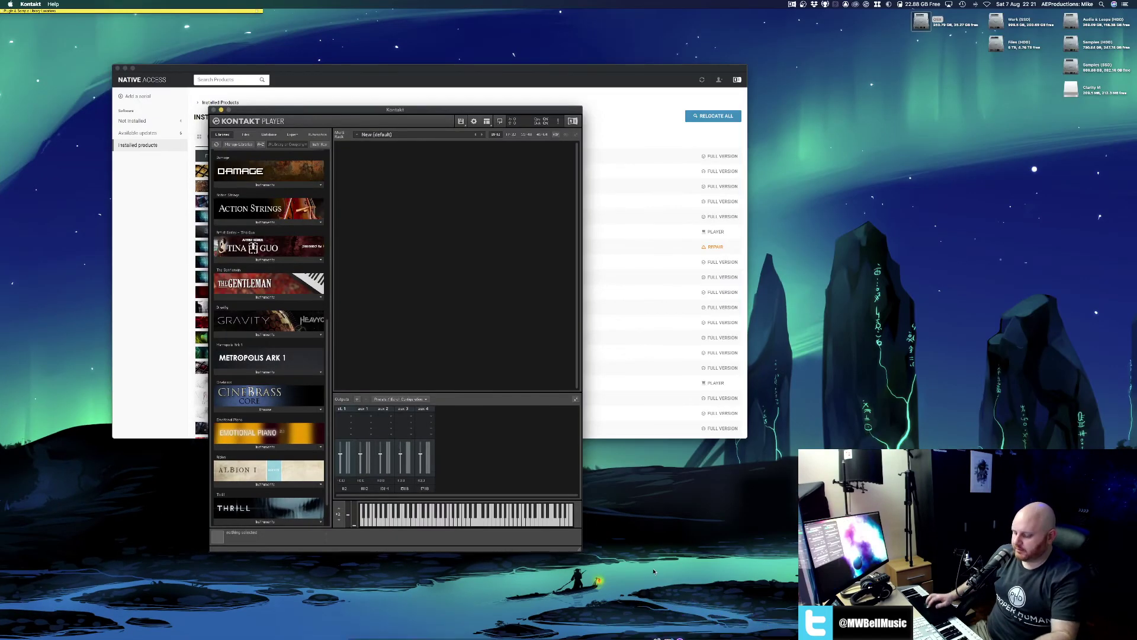
Launch the Play sampler and allow it to access files on a removable volume.
{"action": "key", "text": "super+space"}
{"action": "type", "text": "play"}
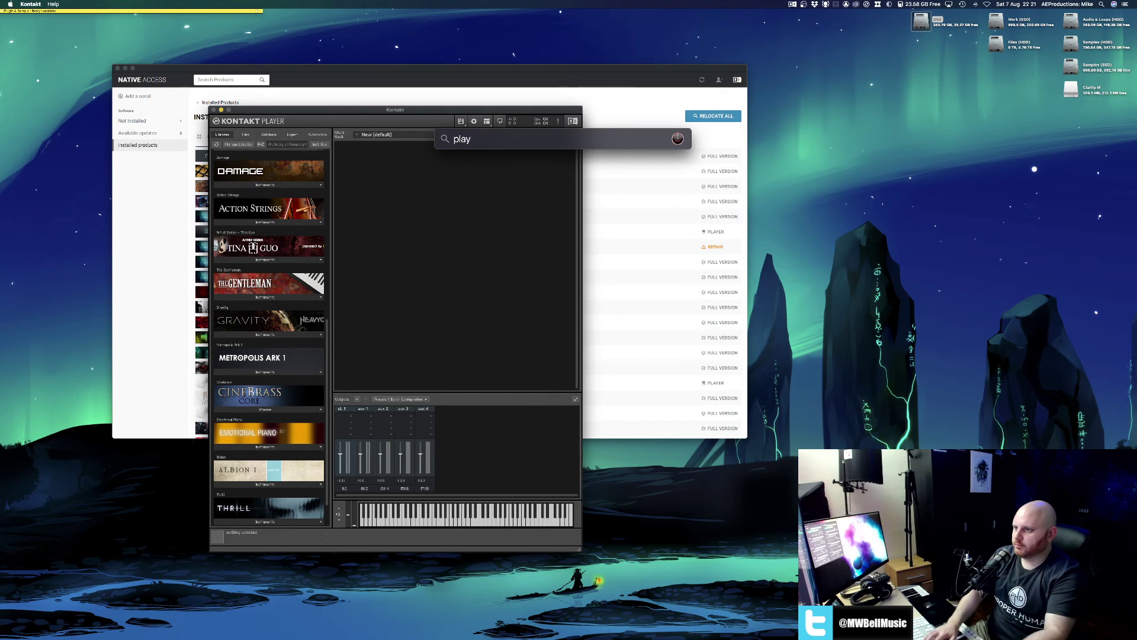
{"action": "key", "text": "Return"}
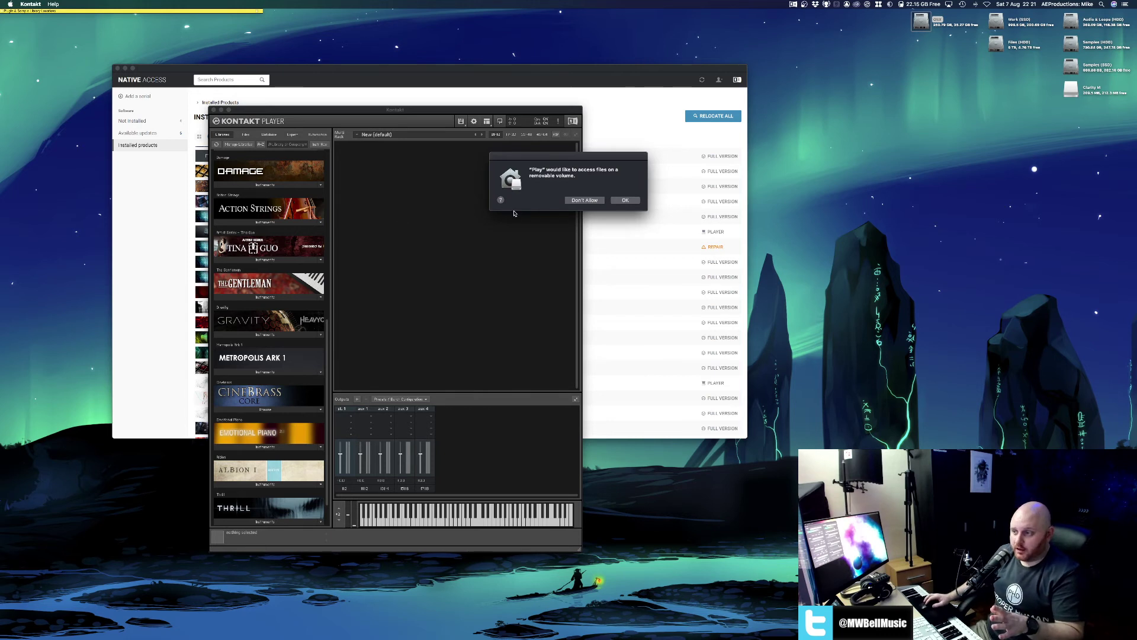
{"action": "left_click", "coordinate": [625, 200]}
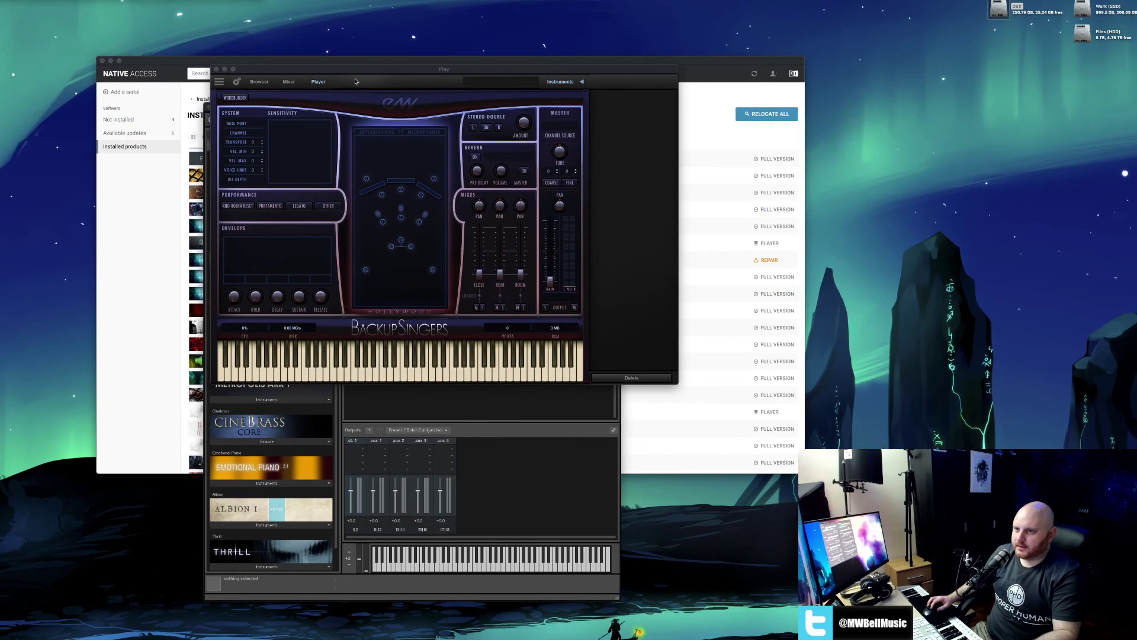
Hide and show Play's instruments list, view its main menu, and quit Play.
{"action": "left_click", "coordinate": [572, 85]}
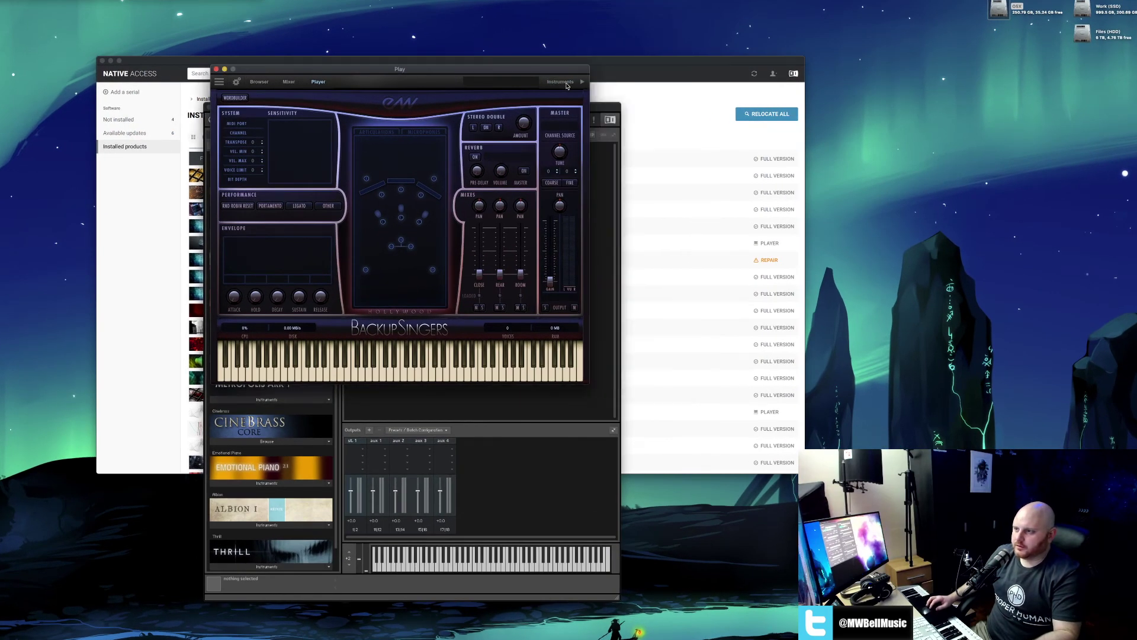
{"action": "left_click", "coordinate": [569, 87]}
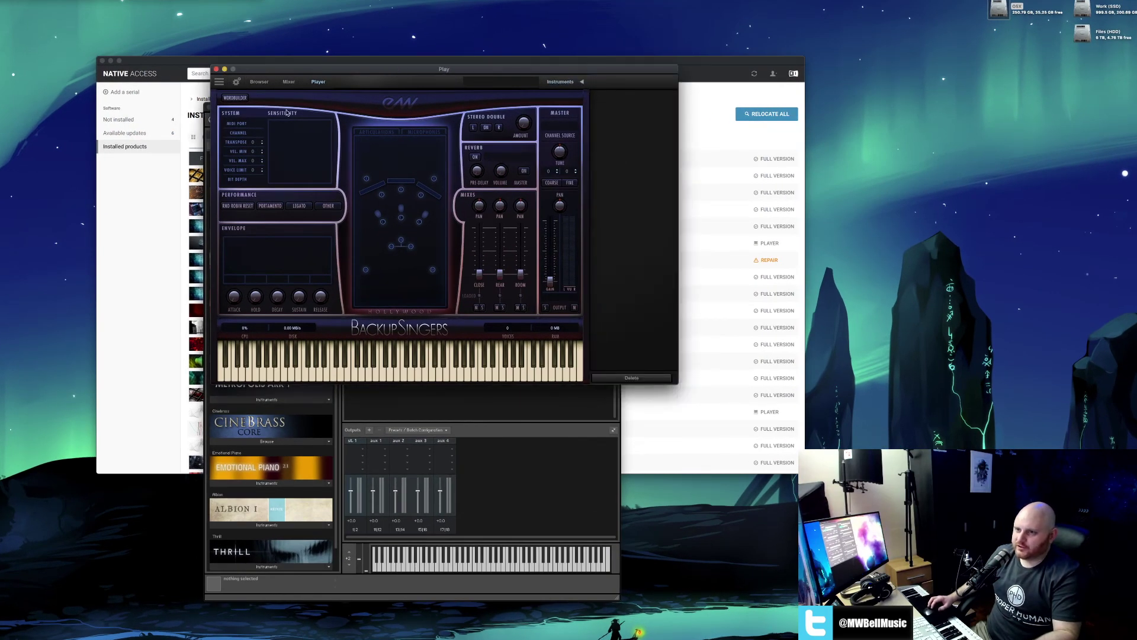
{"action": "left_click", "coordinate": [219, 82]}
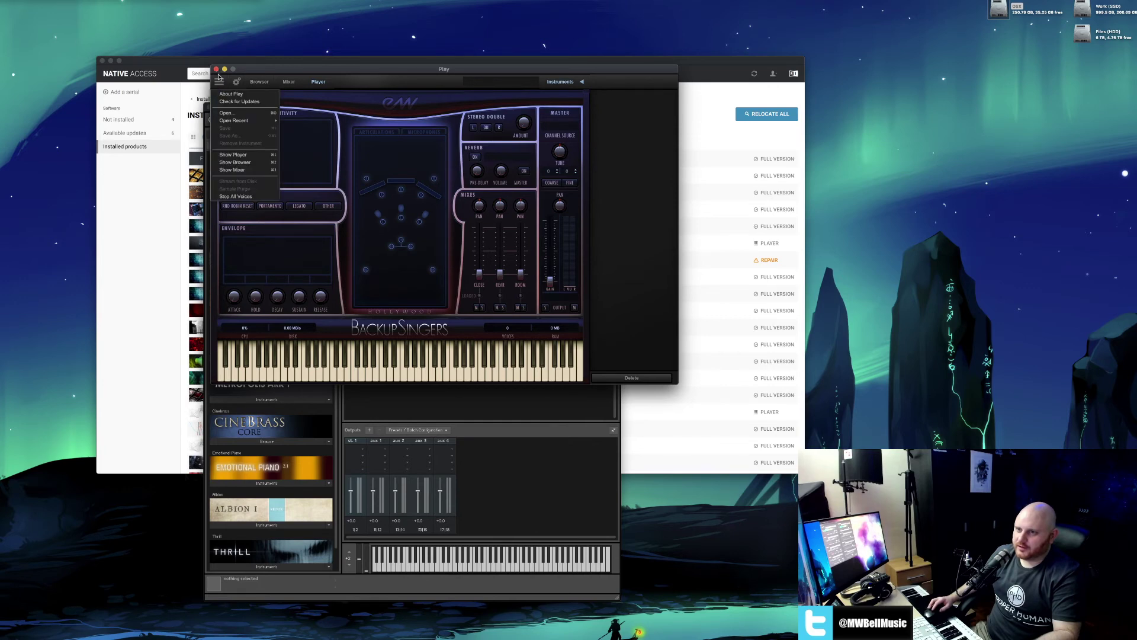
{"action": "left_click", "coordinate": [402, 149]}
{"action": "key", "text": "super+q"}
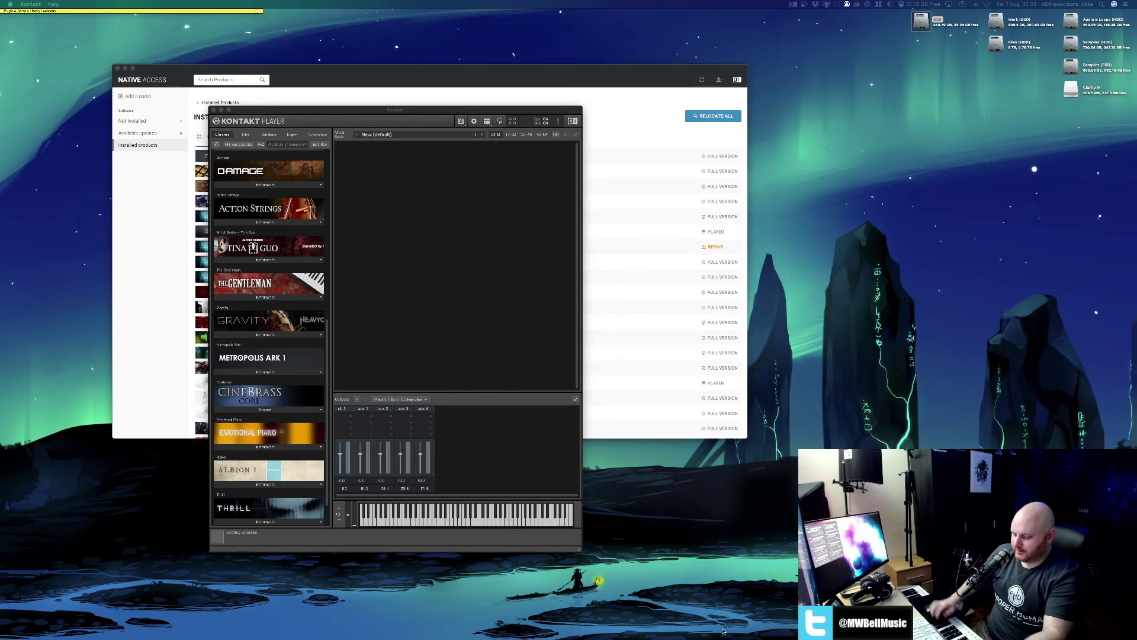
Relaunch Play and move its window lower over the Kontakt window.
{"action": "key", "text": "super+space"}
{"action": "type", "text": "p"}
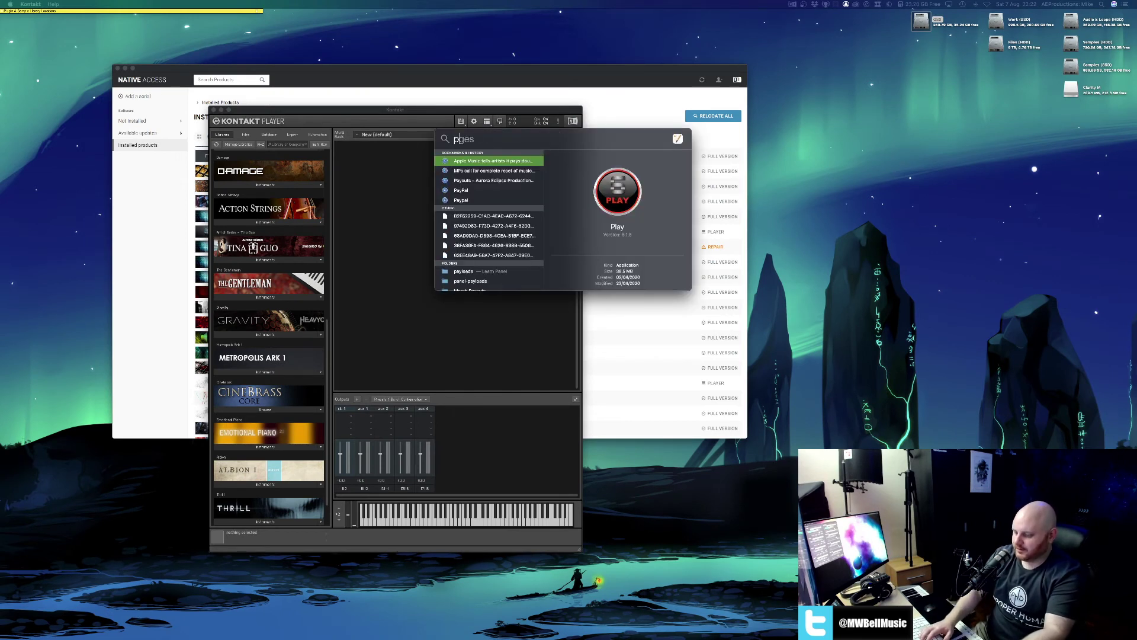
{"action": "type", "text": "lay"}
{"action": "key", "text": "Down"}
{"action": "key", "text": "Up"}
{"action": "key", "text": "Return"}
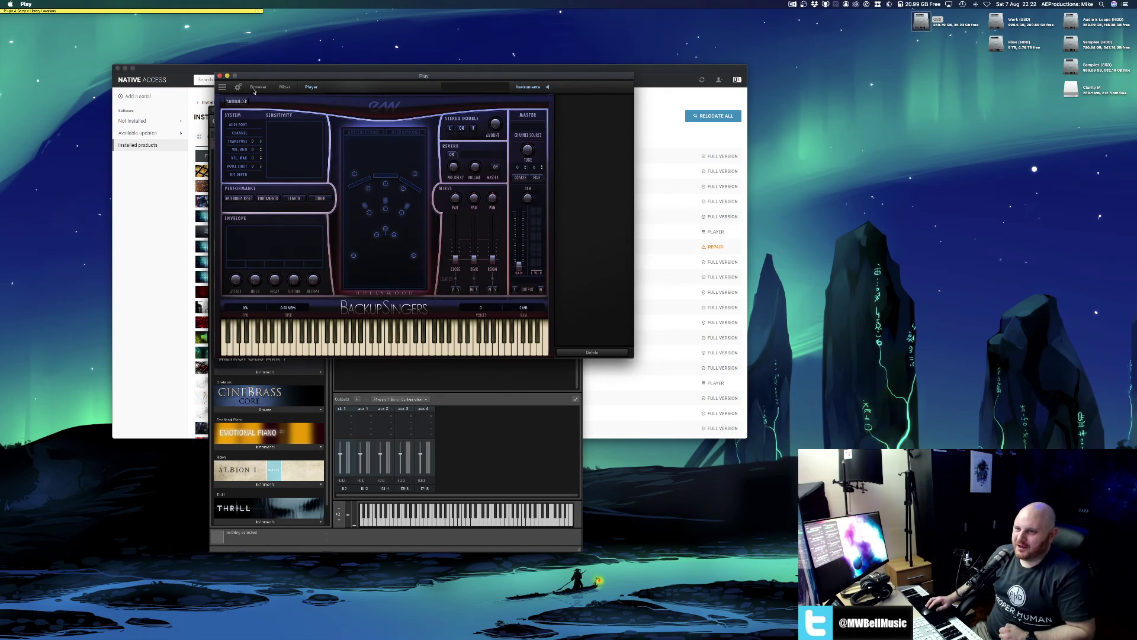
{"action": "left_click_drag", "start_coordinate": [283, 75], "coordinate": [276, 149]}
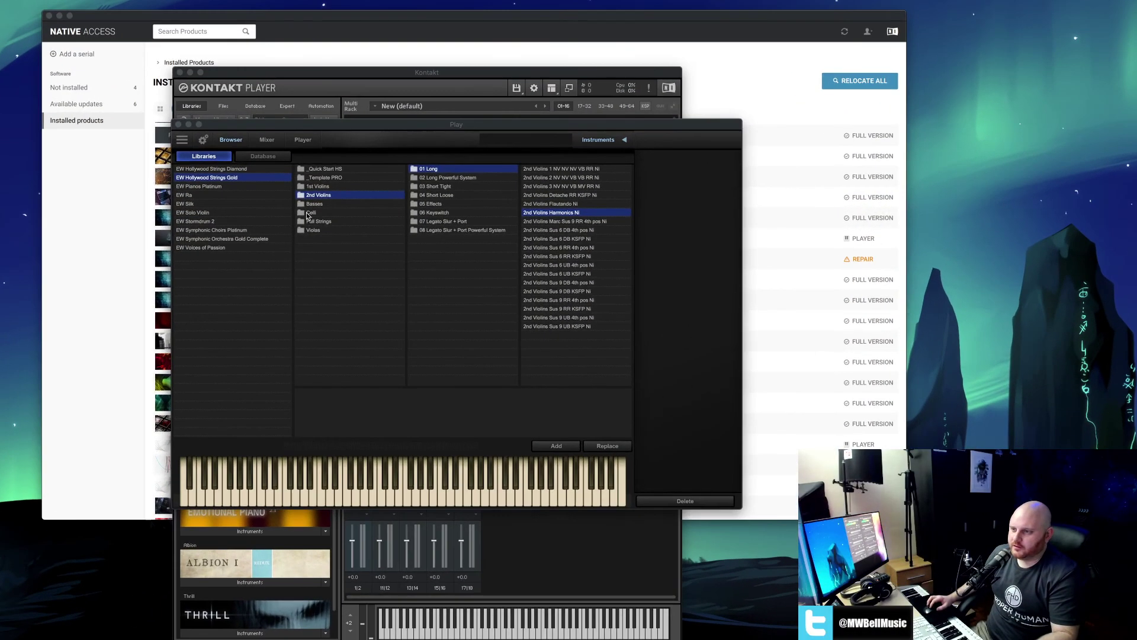
Look through the contents of the EW libraries in Play's browser, from Hollywood Strings Diamond to Voices of Passion.
{"action": "left_click", "coordinate": [235, 289]}
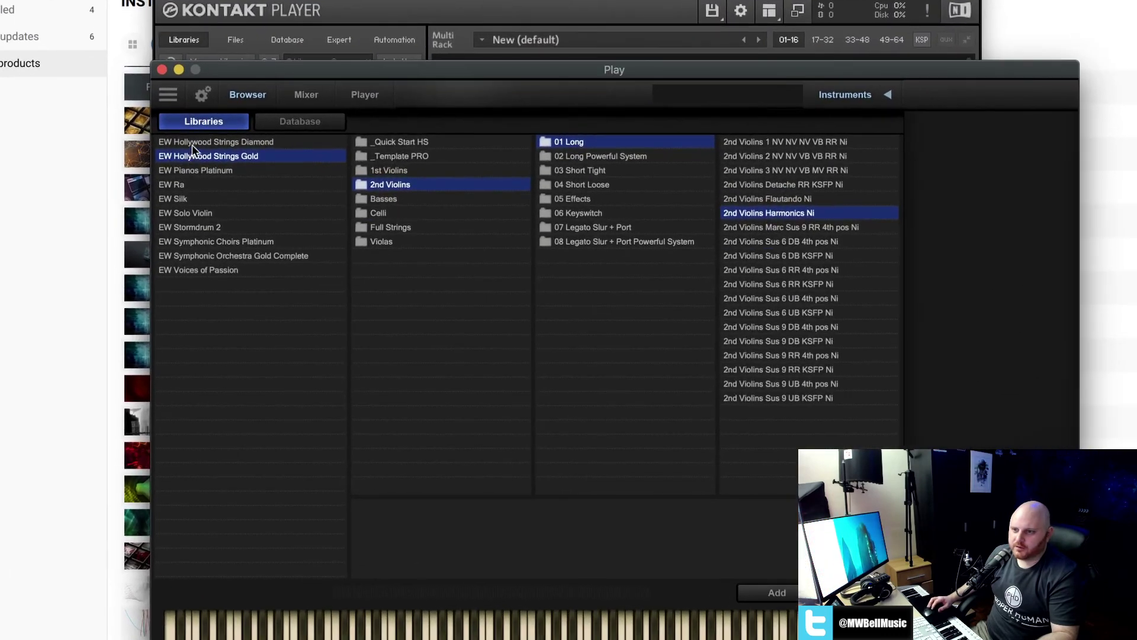
{"action": "left_click", "coordinate": [192, 143]}
{"action": "left_click", "coordinate": [192, 170]}
{"action": "left_click", "coordinate": [192, 199]}
{"action": "left_click", "coordinate": [193, 228]}
{"action": "left_click", "coordinate": [192, 257]}
{"action": "left_click", "coordinate": [193, 269]}
{"action": "left_click", "coordinate": [193, 256]}
{"action": "left_click", "coordinate": [195, 228]}
{"action": "left_click", "coordinate": [197, 199]}
{"action": "left_click", "coordinate": [200, 184]}
{"action": "left_click", "coordinate": [197, 158]}
{"action": "left_click", "coordinate": [212, 271]}
{"action": "right_click", "coordinate": [212, 270]}
{"action": "left_click", "coordinate": [188, 271]}
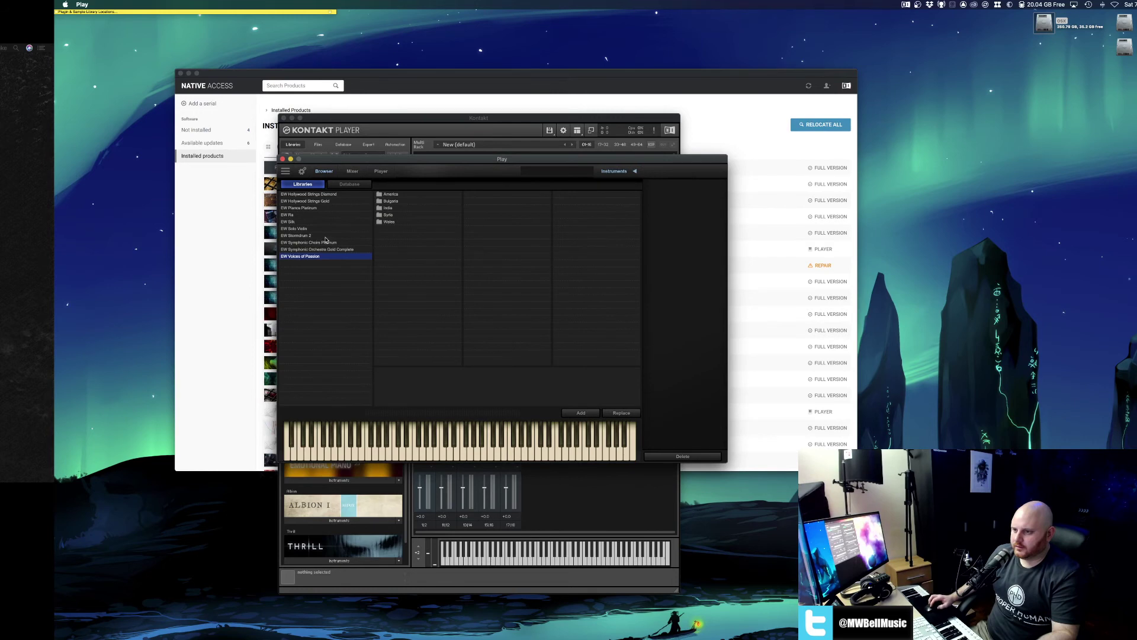
{"action": "left_click", "coordinate": [302, 236]}
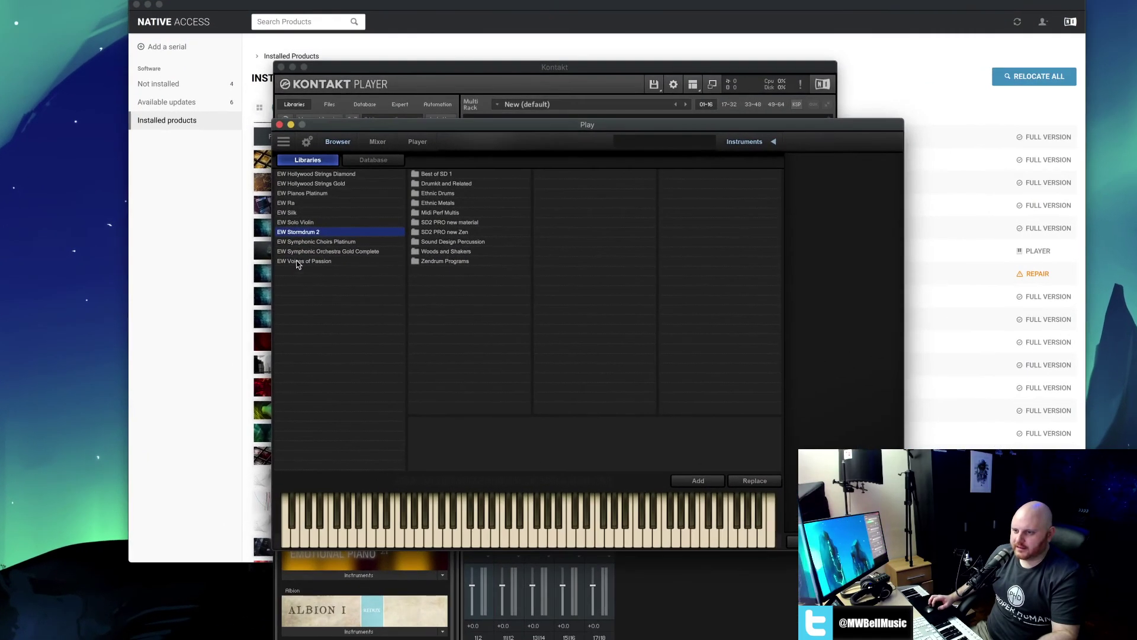
{"action": "left_click", "coordinate": [295, 249]}
Try adding EW Hollywood Harp Gold as another product library using East West's Silk Library folder, and view the EW Silk library.
{"action": "right_click", "coordinate": [297, 278]}
{"action": "mouse_move", "coordinate": [309, 296]}
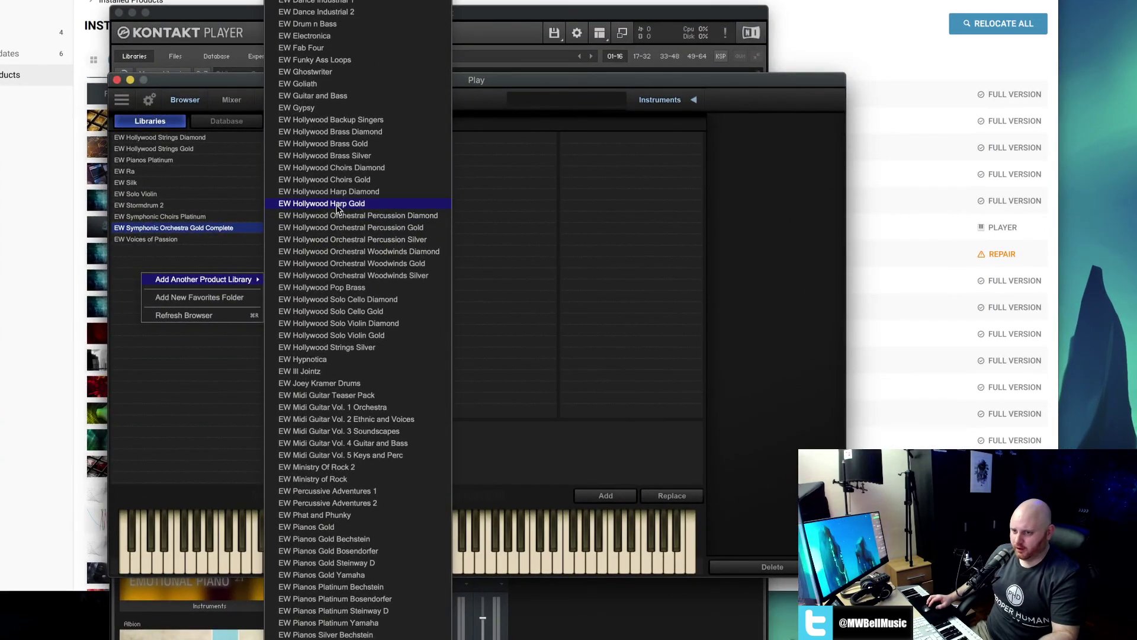
{"action": "left_click", "coordinate": [337, 204]}
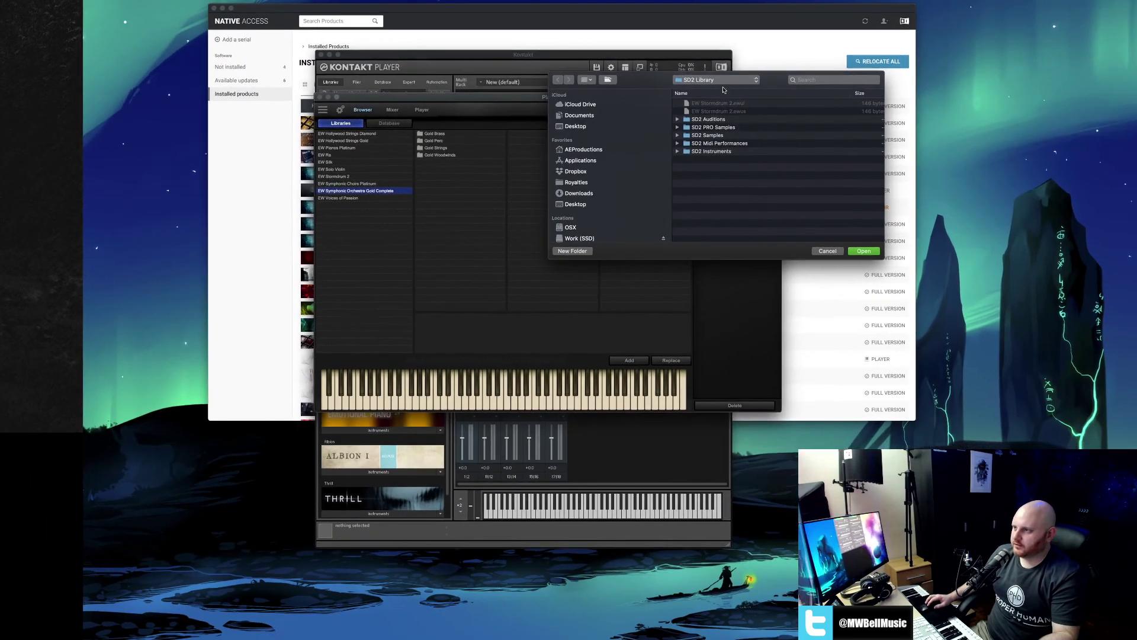
{"action": "left_click", "coordinate": [745, 55]}
{"action": "left_click", "coordinate": [721, 88]}
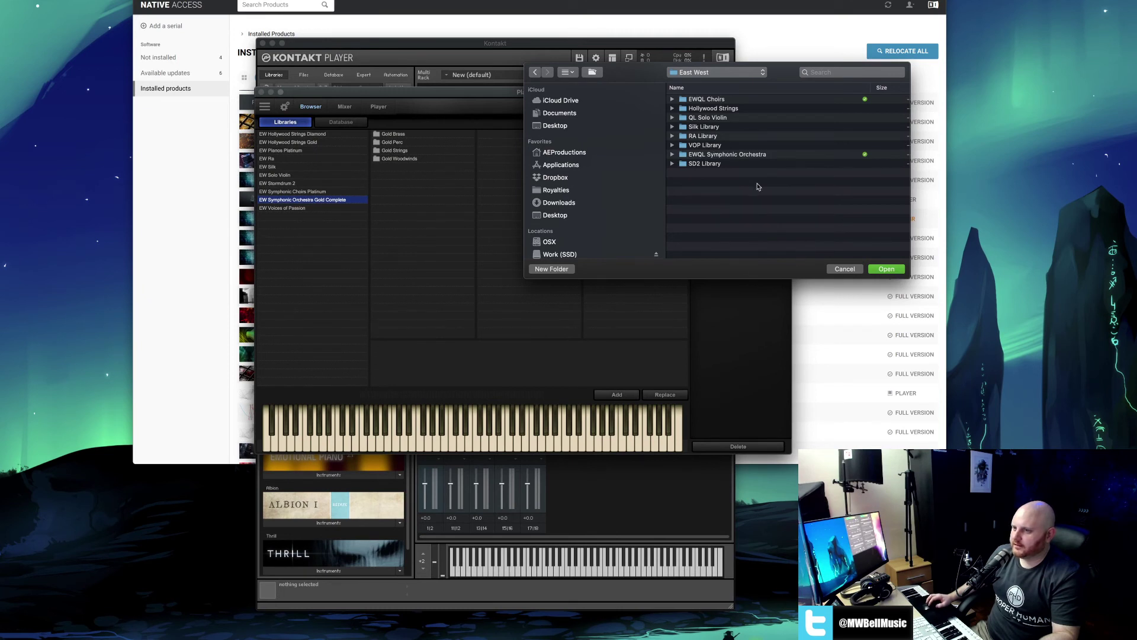
{"action": "left_click", "coordinate": [713, 128]}
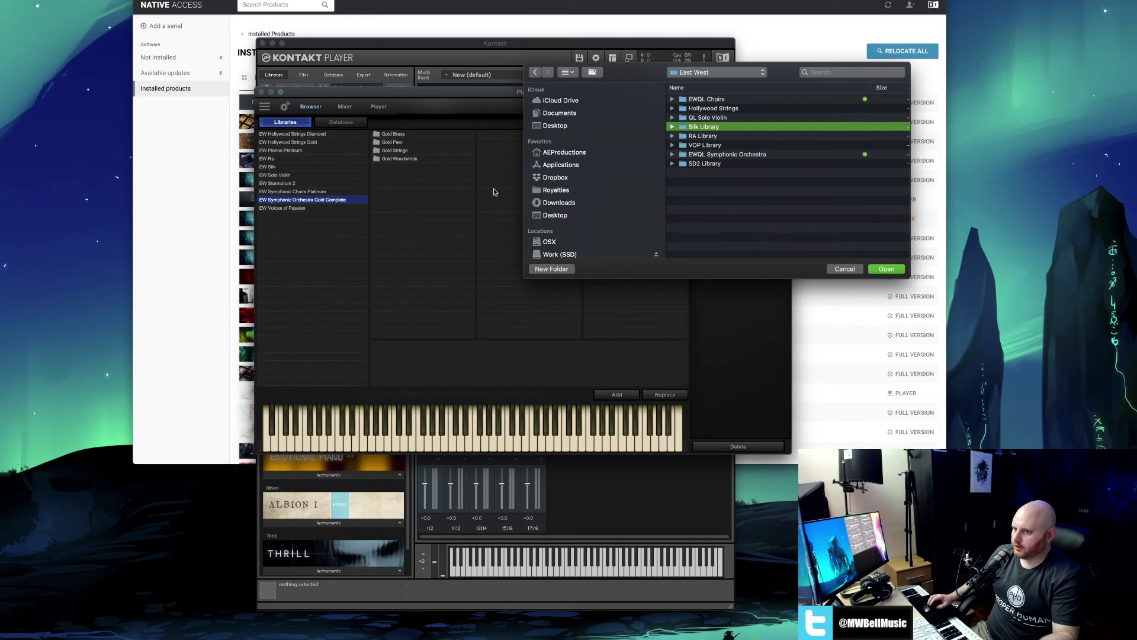
{"action": "left_click", "coordinate": [870, 273]}
{"action": "left_click", "coordinate": [267, 167]}
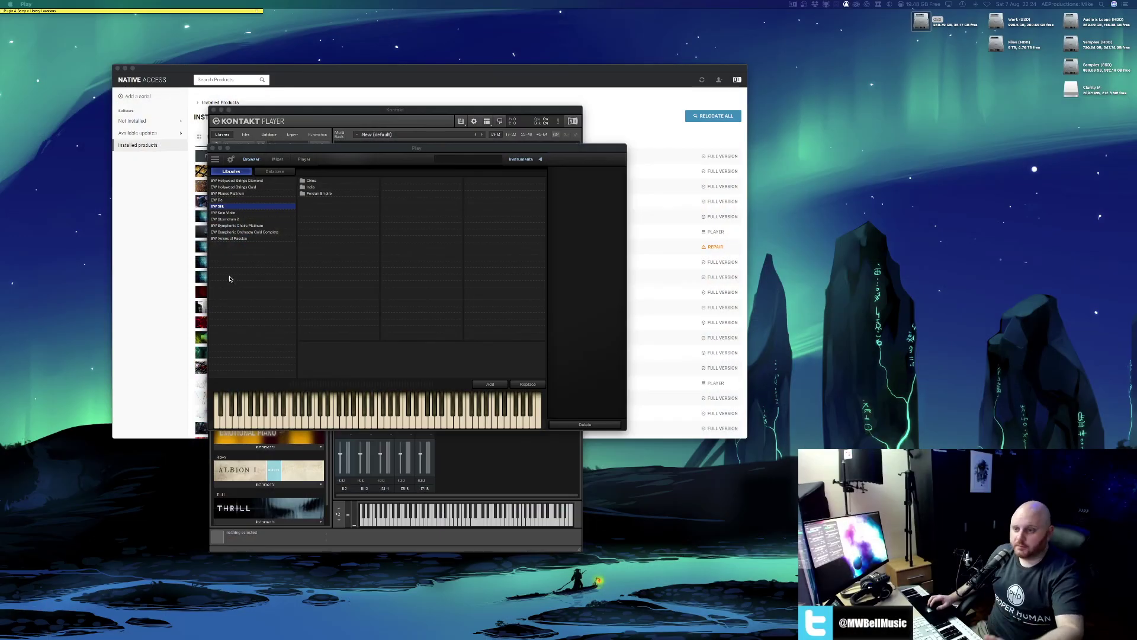
{"action": "right_click", "coordinate": [255, 261]}
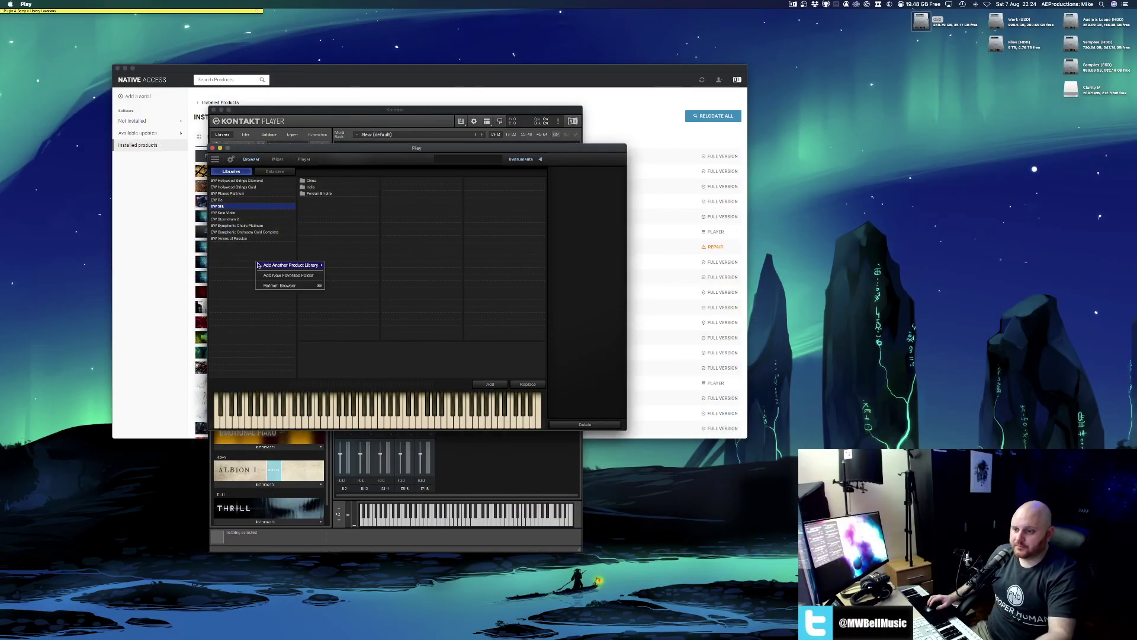
{"action": "mouse_move", "coordinate": [274, 268]}
{"action": "left_click", "coordinate": [363, 274]}
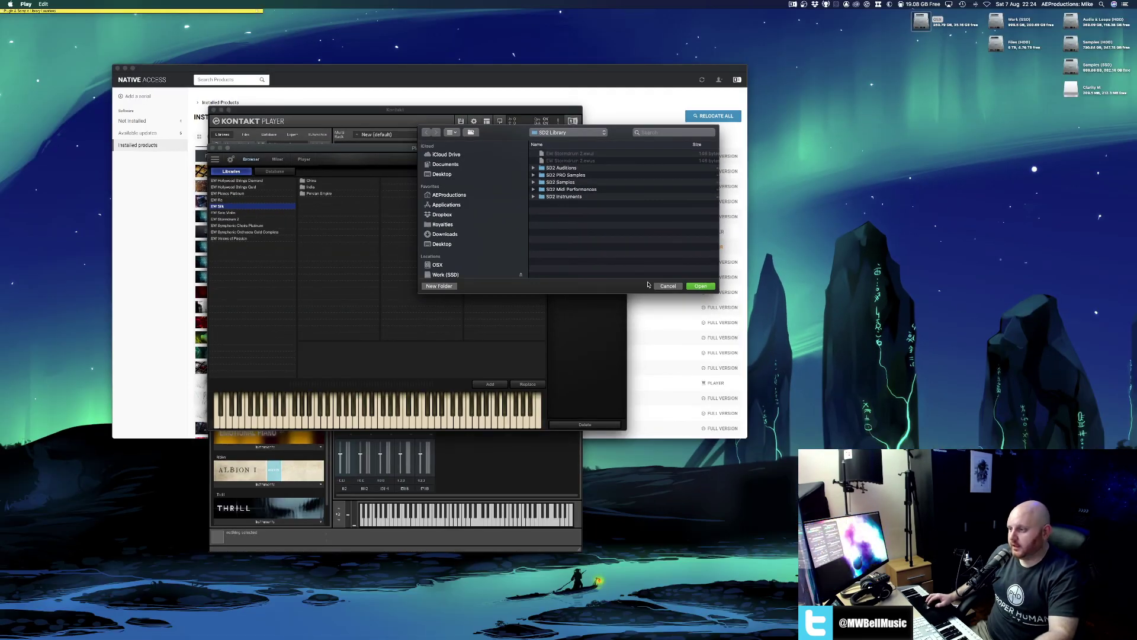
{"action": "left_click", "coordinate": [668, 286]}
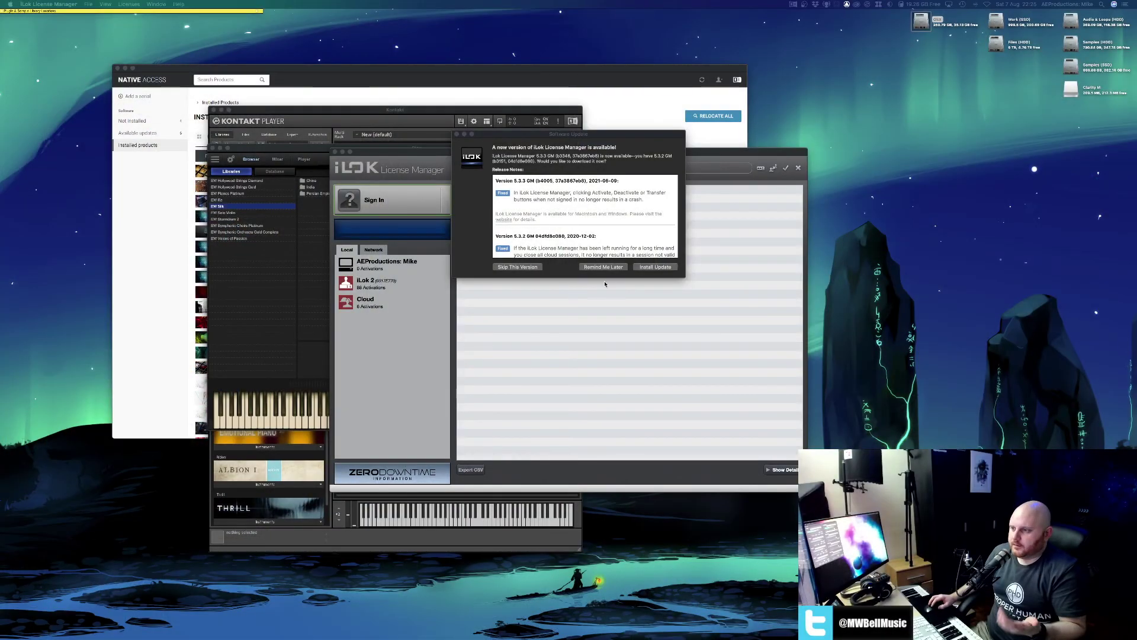
Switch to iLok License Manager, postpone its software update, and view its local activation locations before closing the window.
{"action": "left_click", "coordinate": [603, 267]}
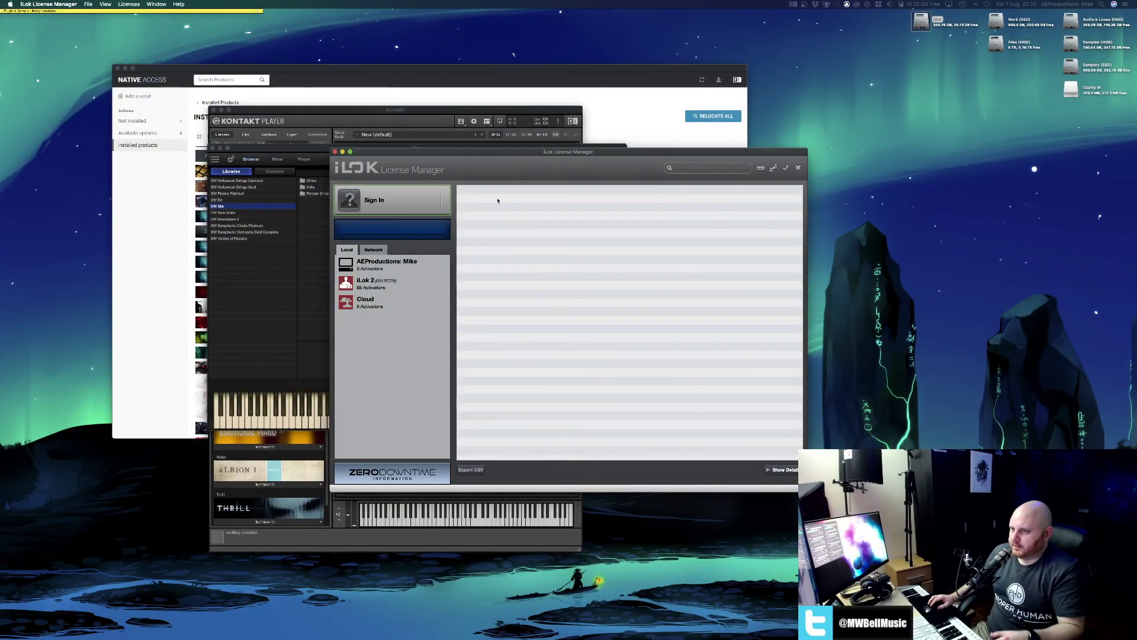
{"action": "left_click_drag", "start_coordinate": [459, 155], "coordinate": [398, 156]}
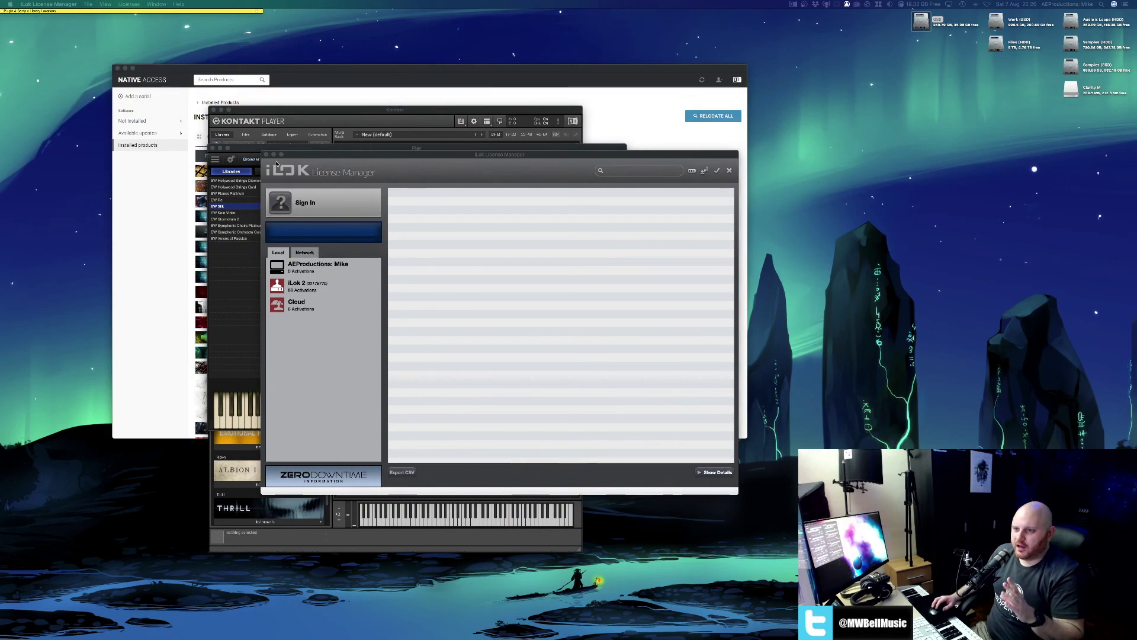
{"action": "left_click", "coordinate": [266, 154]}
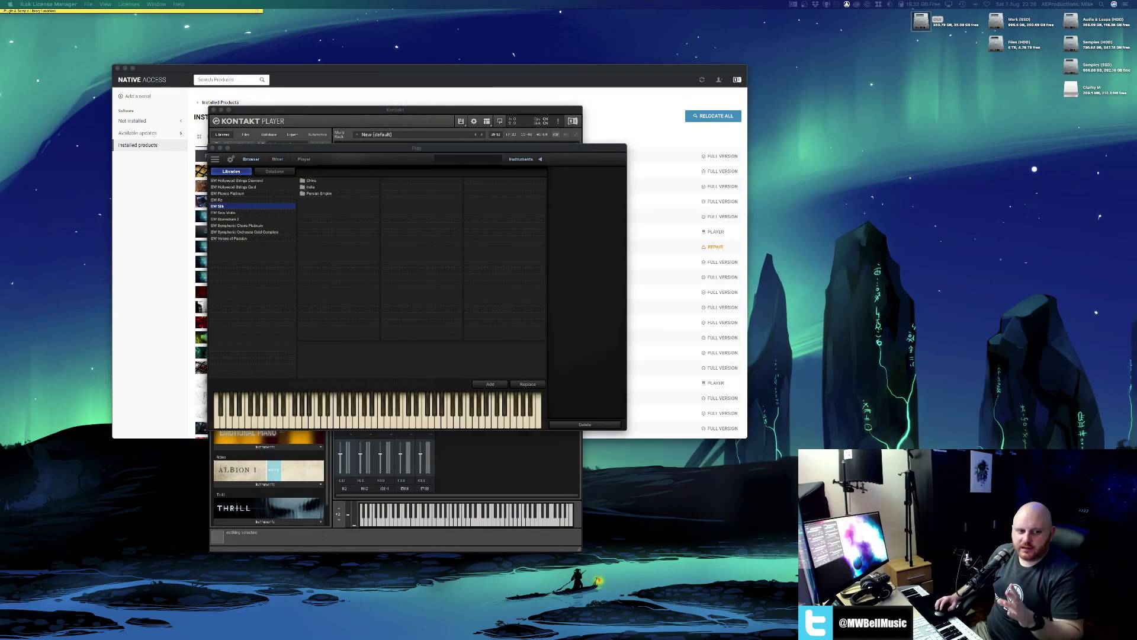